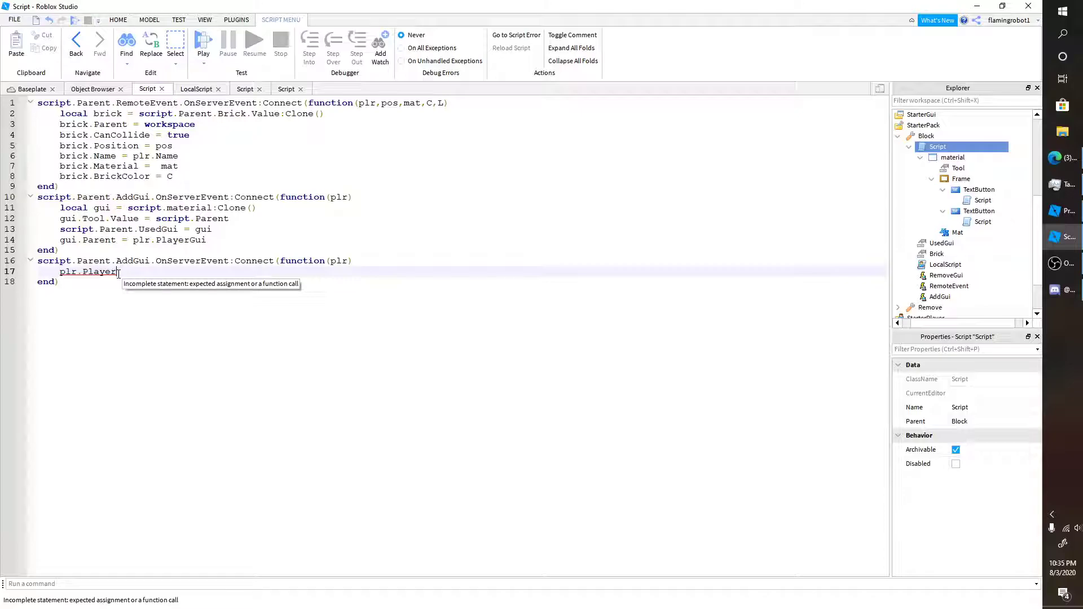
pyautogui.click(71, 166)
pyautogui.click(99, 207)
pyautogui.click(129, 273)
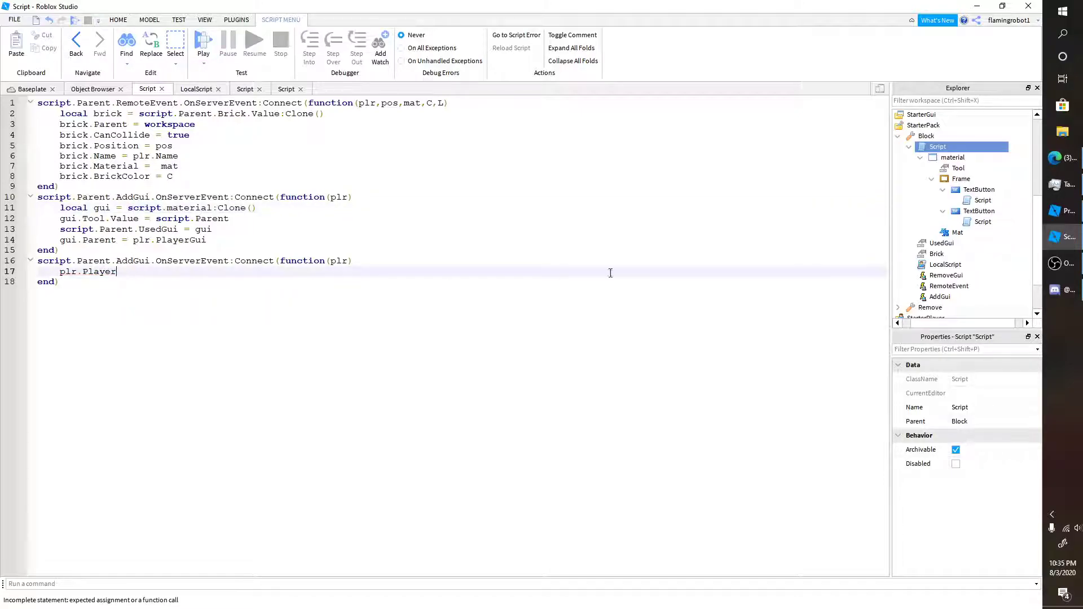
pyautogui.click(1079, 261)
pyautogui.click(1064, 237)
pyautogui.moveTo(1062, 223)
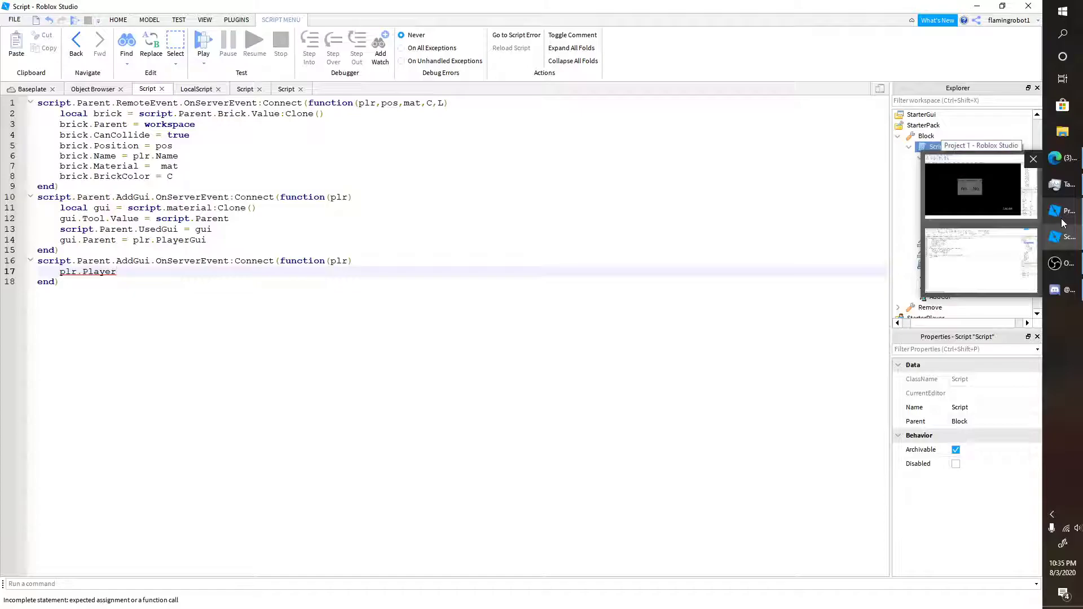
pyautogui.click(846, 331)
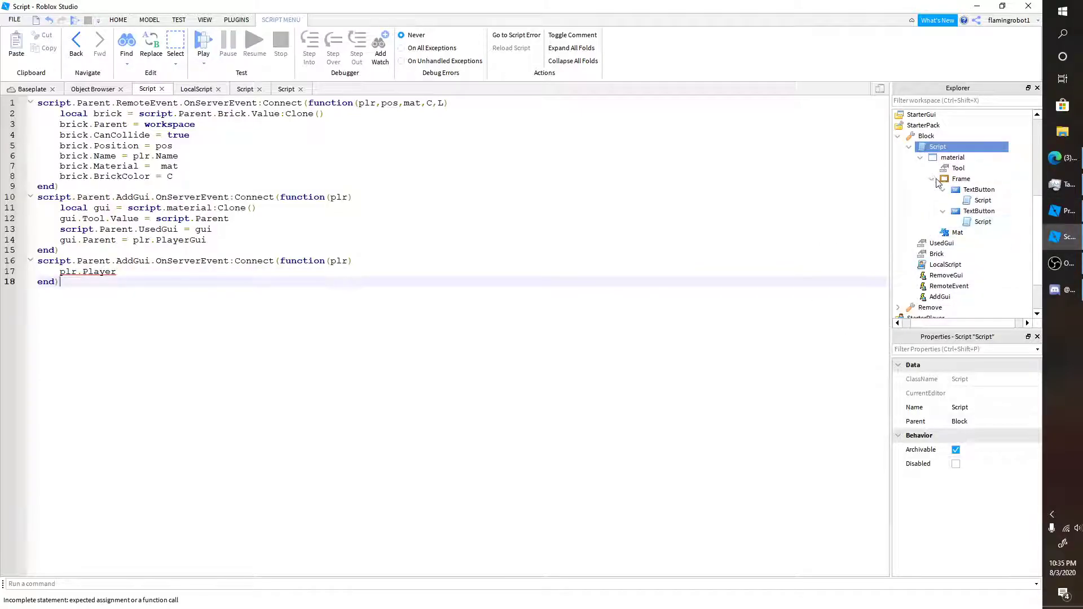
# Preview the material GUI in the Baseplate view by moving it into StarterGui, and return it to the Block tool's Script
pyautogui.moveTo(952, 157); pyautogui.dragTo(989, 182)
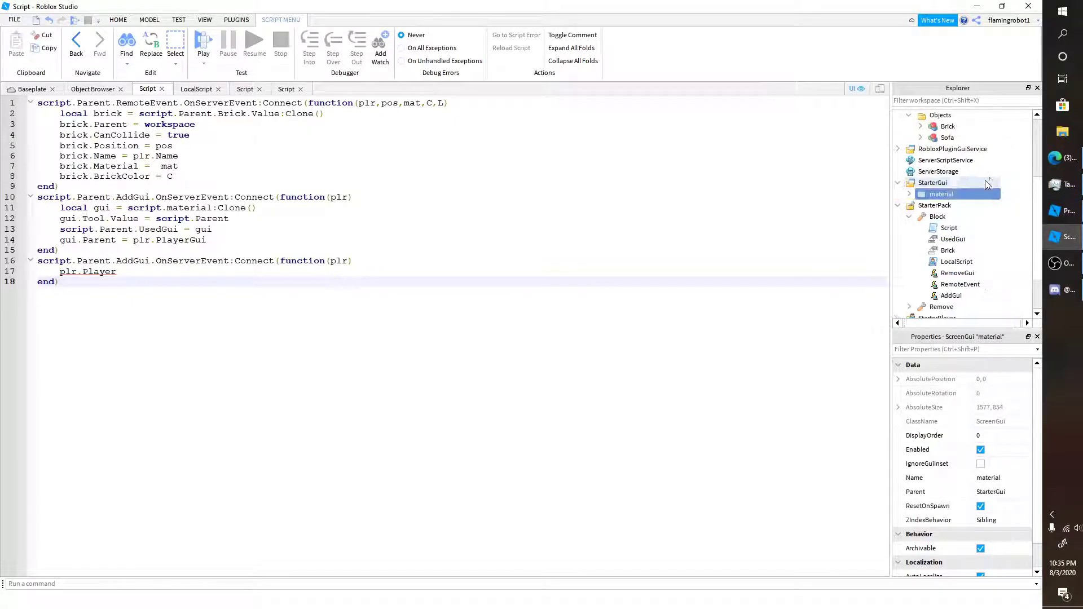
pyautogui.click(32, 88)
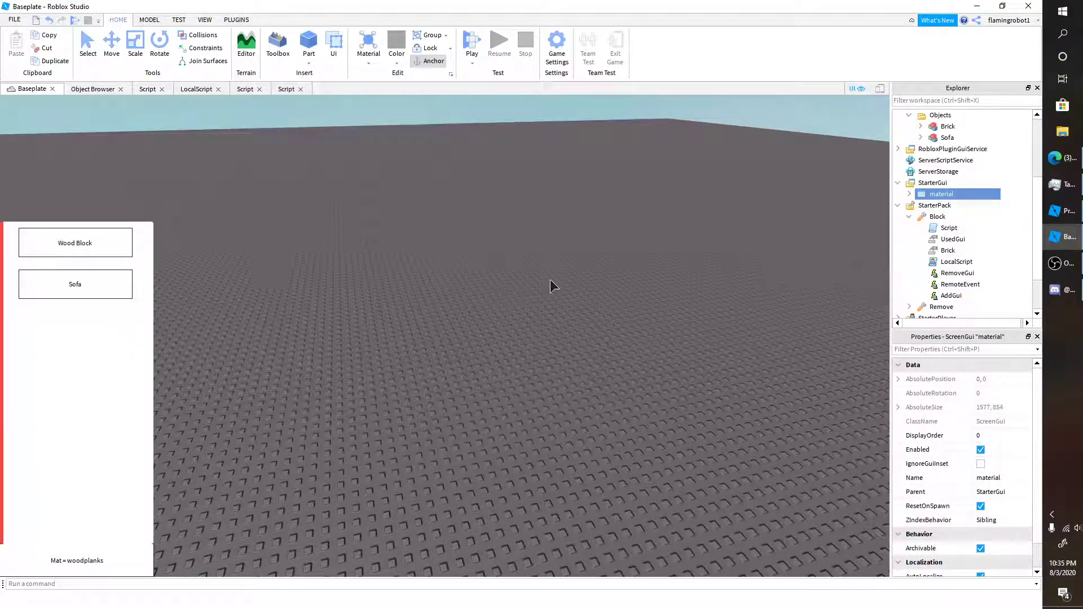
pyautogui.moveTo(924, 195); pyautogui.dragTo(949, 228)
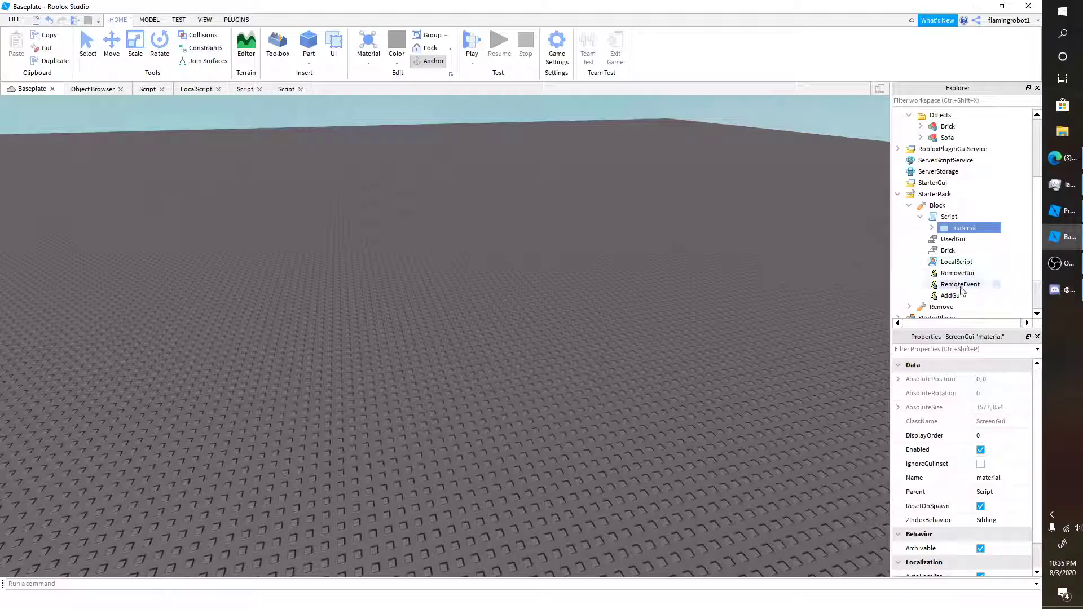
# Complete line 17 of the Block tool's Script as plr.PlayerGui.material:Destroy()
pyautogui.doubleClick(950, 217)
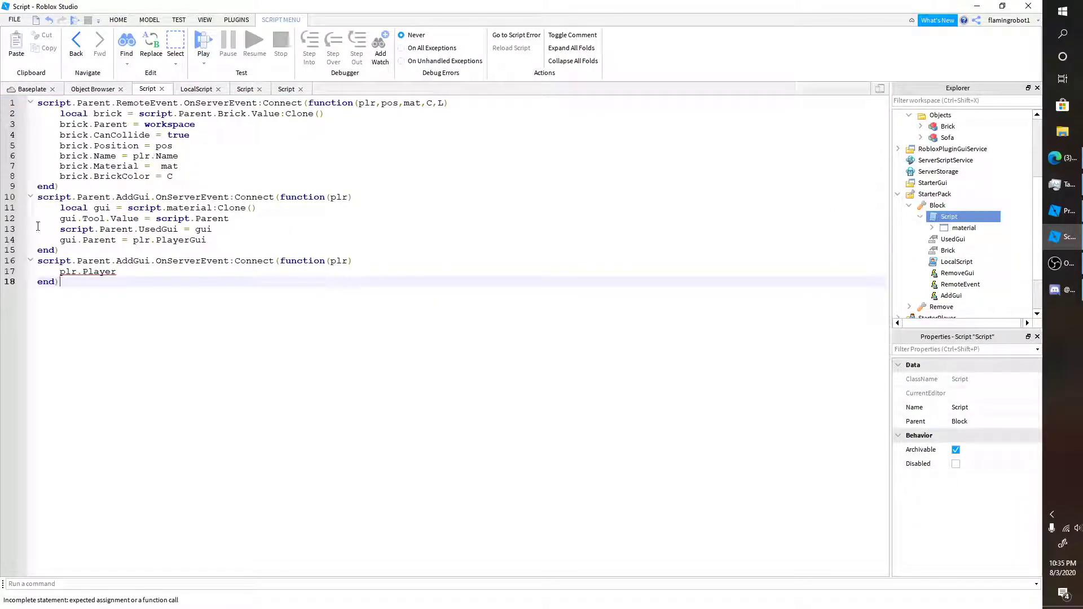
pyautogui.click(162, 271)
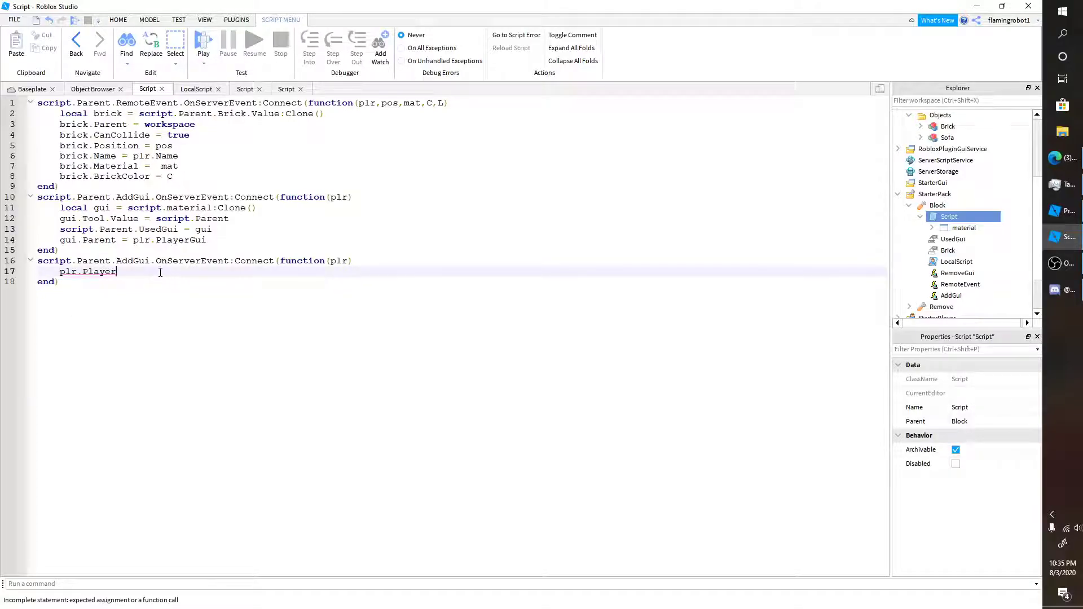
pyautogui.write('.')
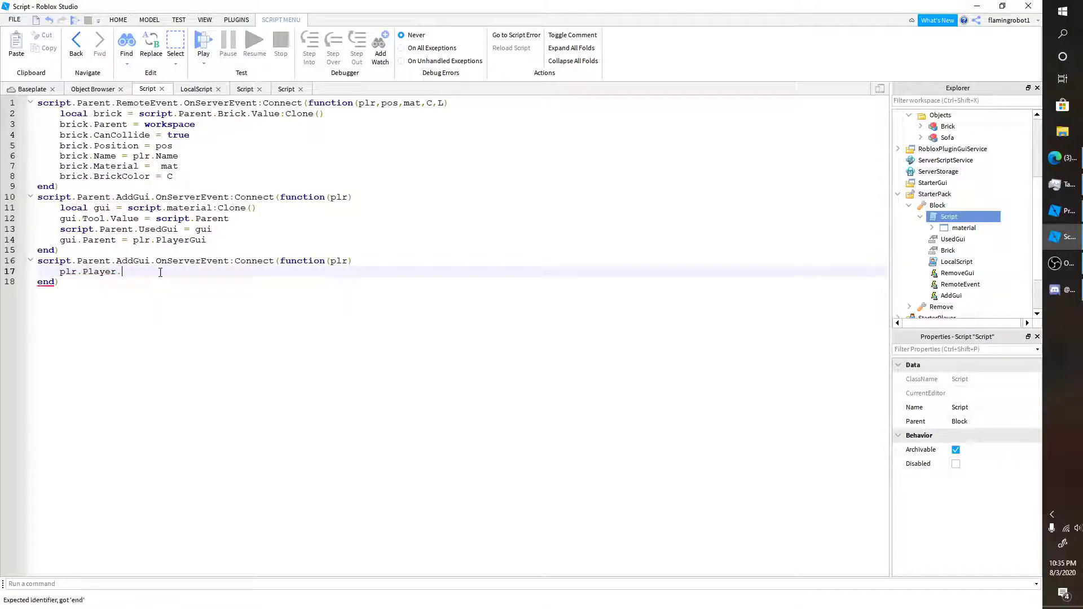
pyautogui.write('AddGui')
pyautogui.press('BackSpace')
pyautogui.press('BackSpace')
pyautogui.press('BackSpace')
pyautogui.write('Gui')
pyautogui.write('.material"')
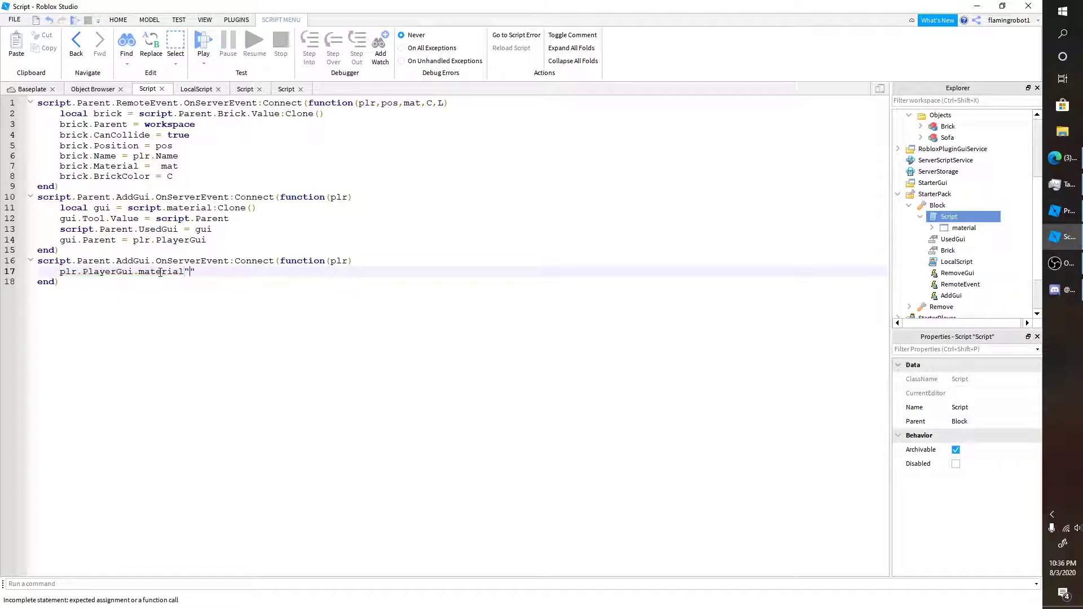
pyautogui.write('Destroy(')
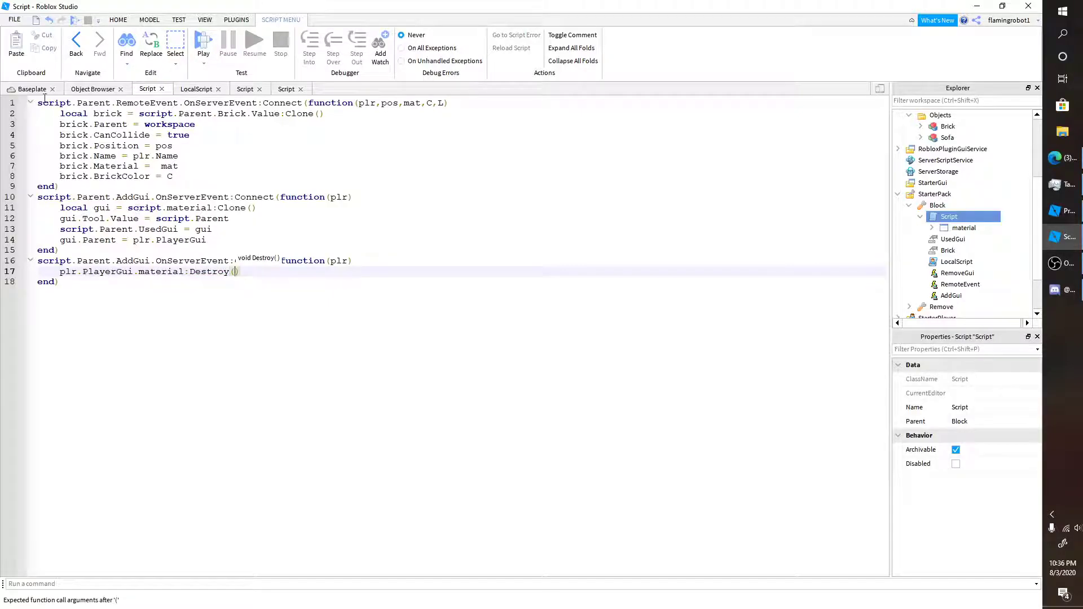
# In the Block tool's LocalScript, replace the material-destroying line of the Unequipped function with script.Parent.RemoveGui:FireServer()
pyautogui.click(29, 89)
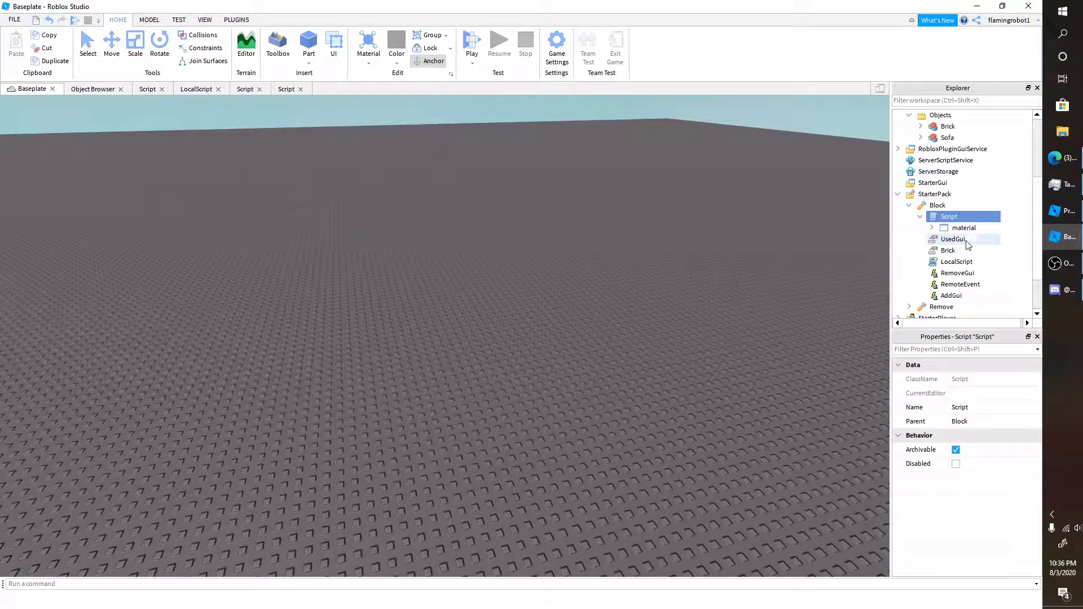
pyautogui.click(955, 265)
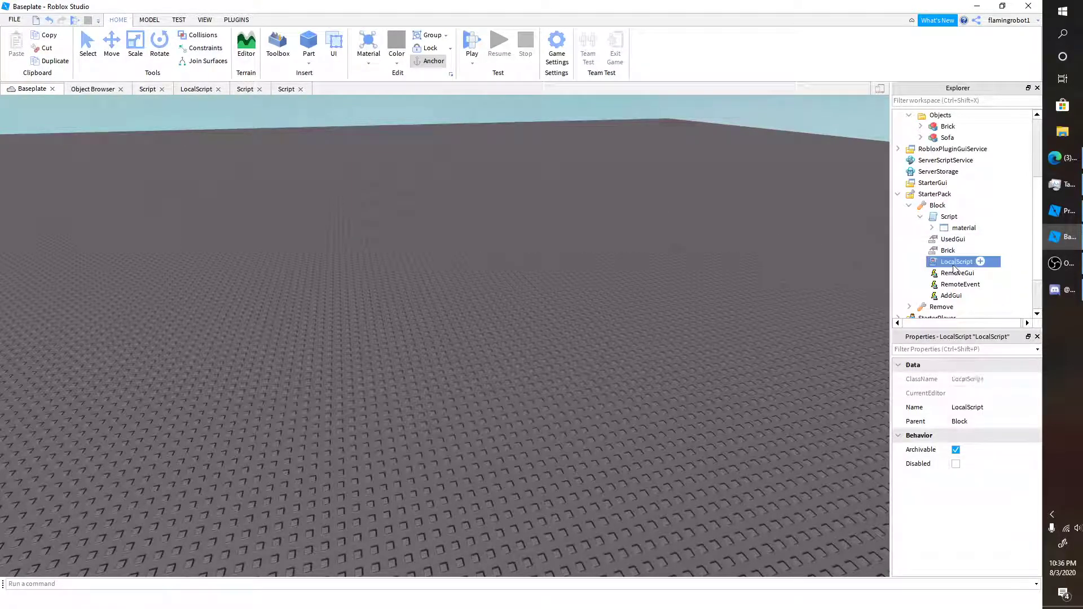
pyautogui.doubleClick(955, 266)
pyautogui.scroll(-2, 189, 235)
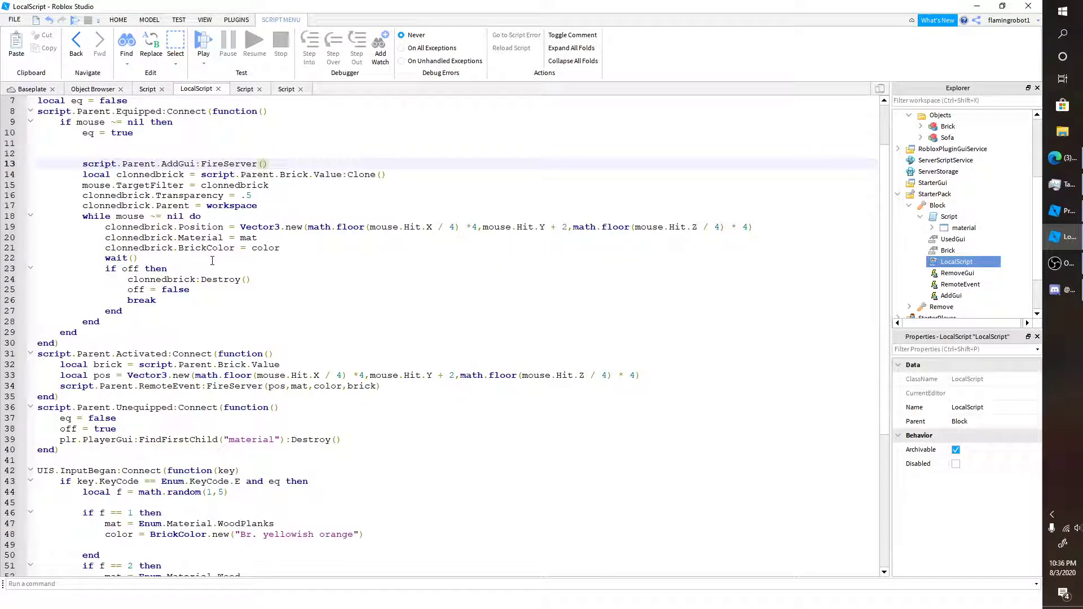
pyautogui.click(358, 439)
pyautogui.moveTo(57, 440); pyautogui.dragTo(361, 452)
pyautogui.write('script.Parent.')
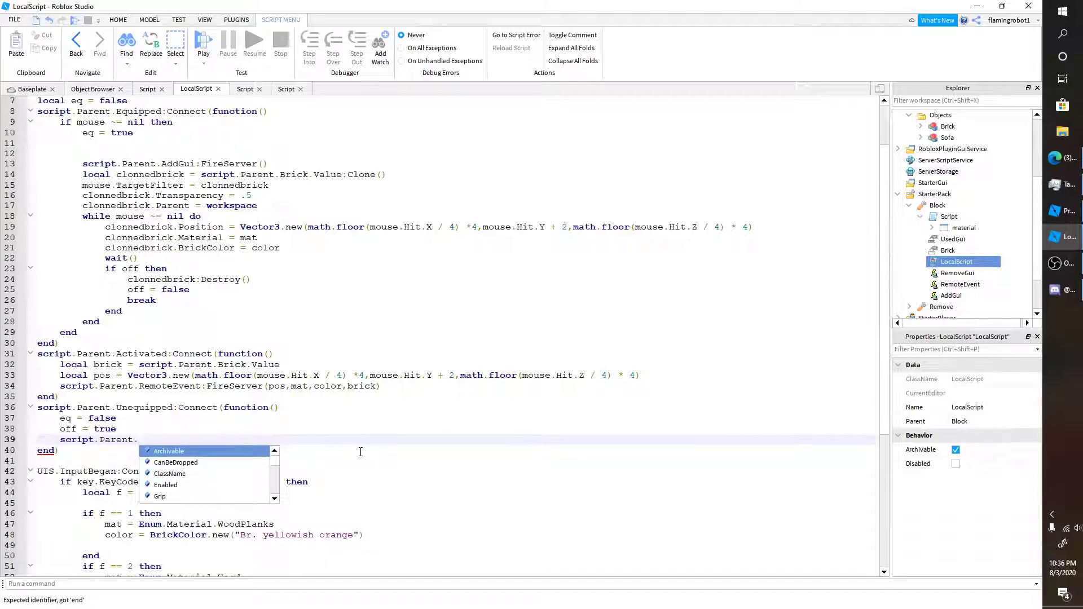
pyautogui.write('re')
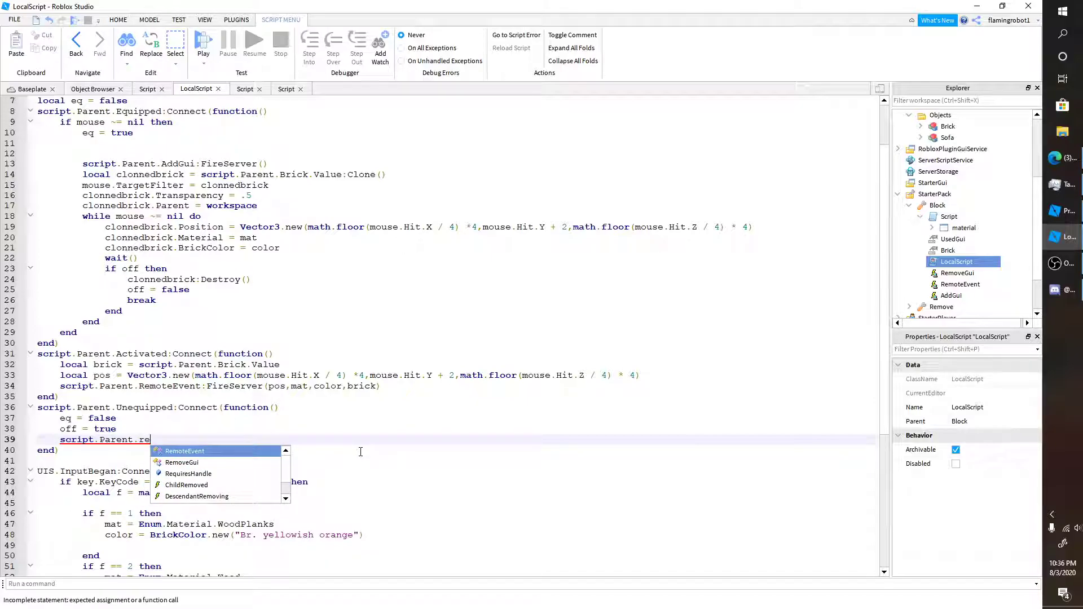
pyautogui.press('Down')
pyautogui.press('Tab')
pyautogui.write(':f')
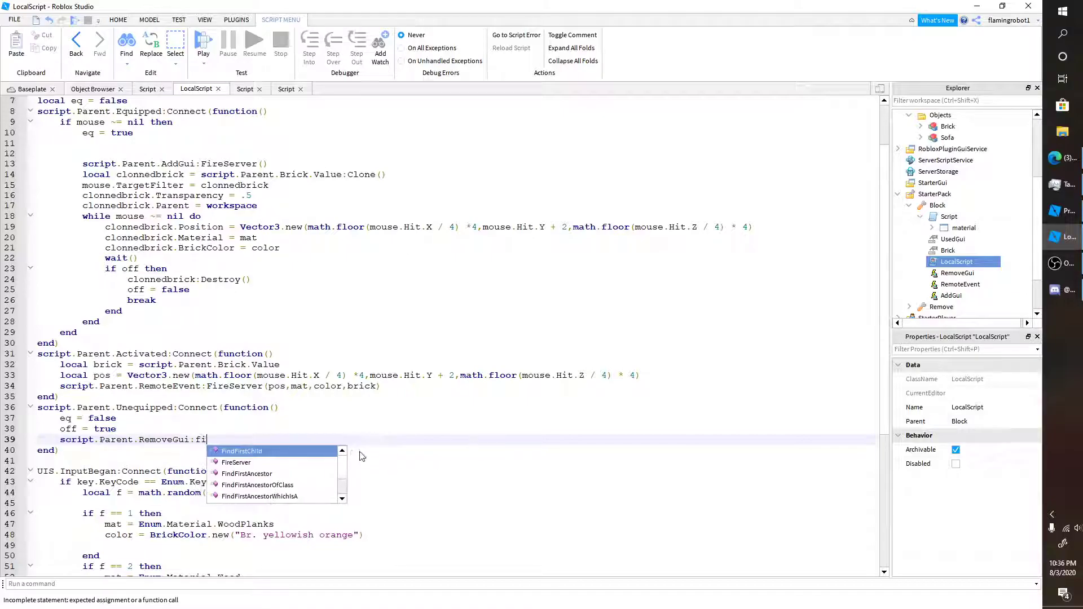
pyautogui.press('Down')
pyautogui.press('Tab')
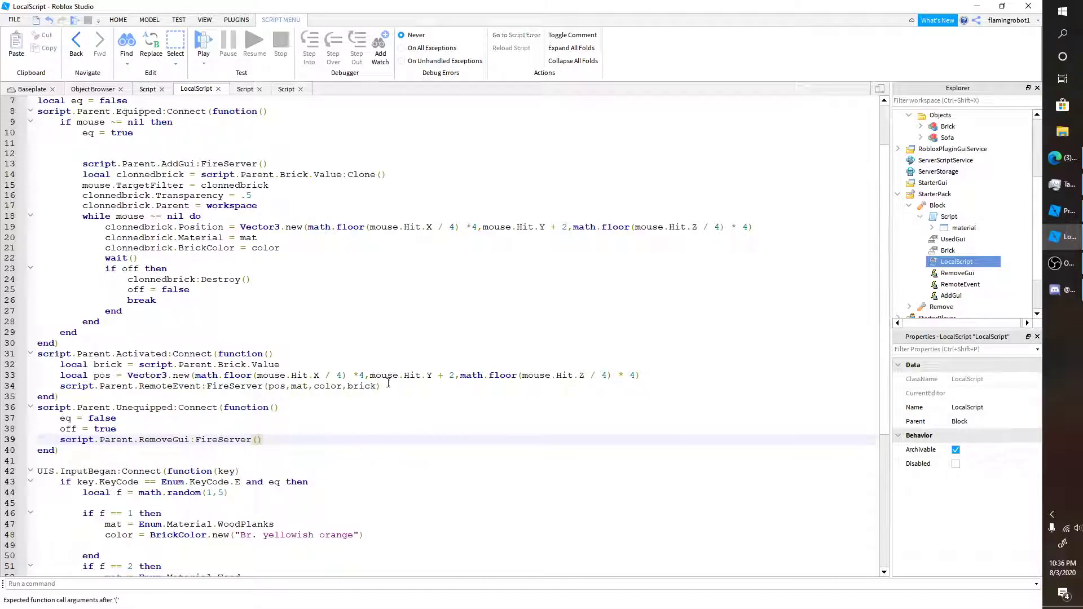
pyautogui.scroll(-2, 389, 384)
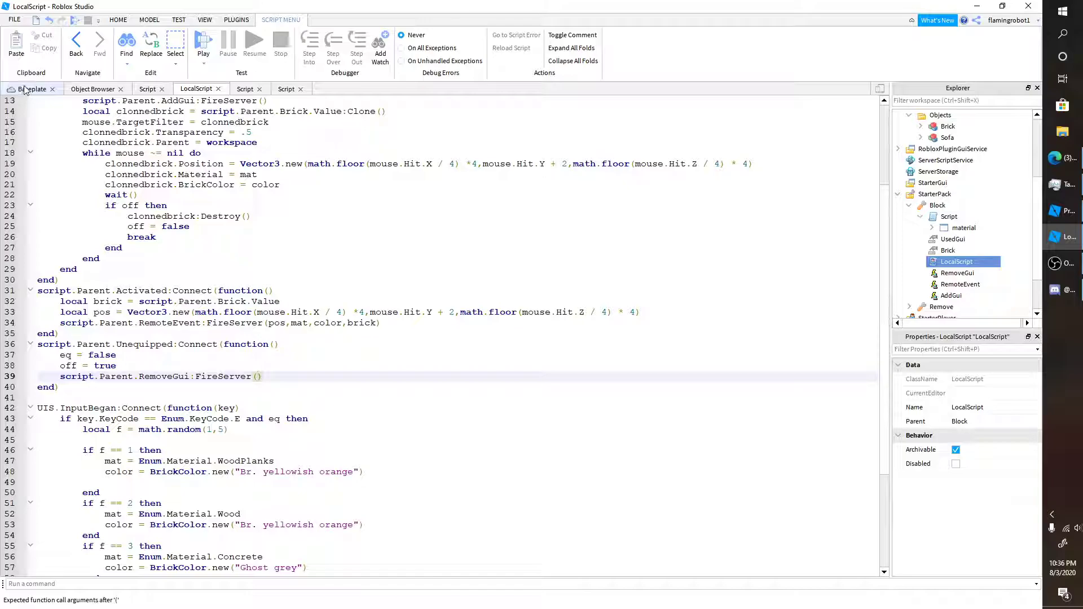
# Playtest the Block tool with the Output window shown, and stop the test to review the logged script errors
pyautogui.click(25, 89)
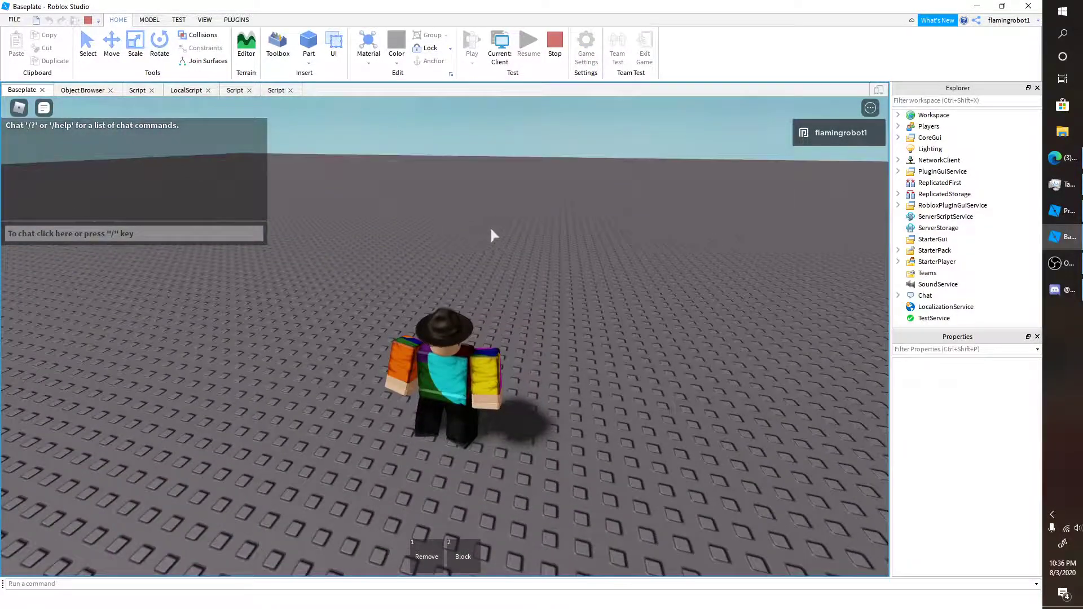
pyautogui.press('2')
pyautogui.moveTo(535, 253); pyautogui.dragTo(531, 252, button='right')
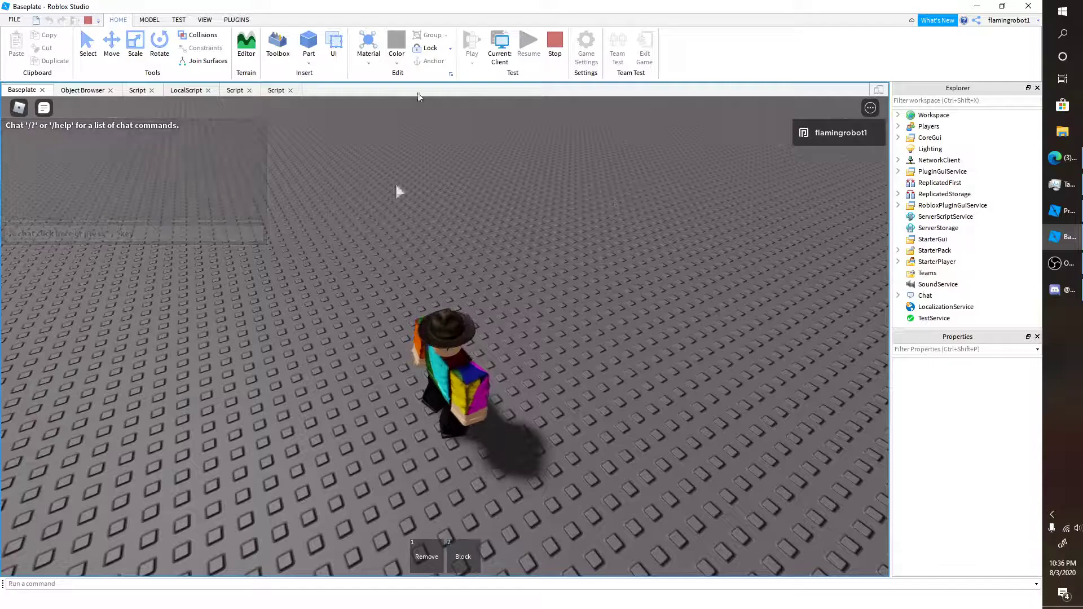
pyautogui.click(190, 19)
pyautogui.click(204, 19)
pyautogui.click(163, 48)
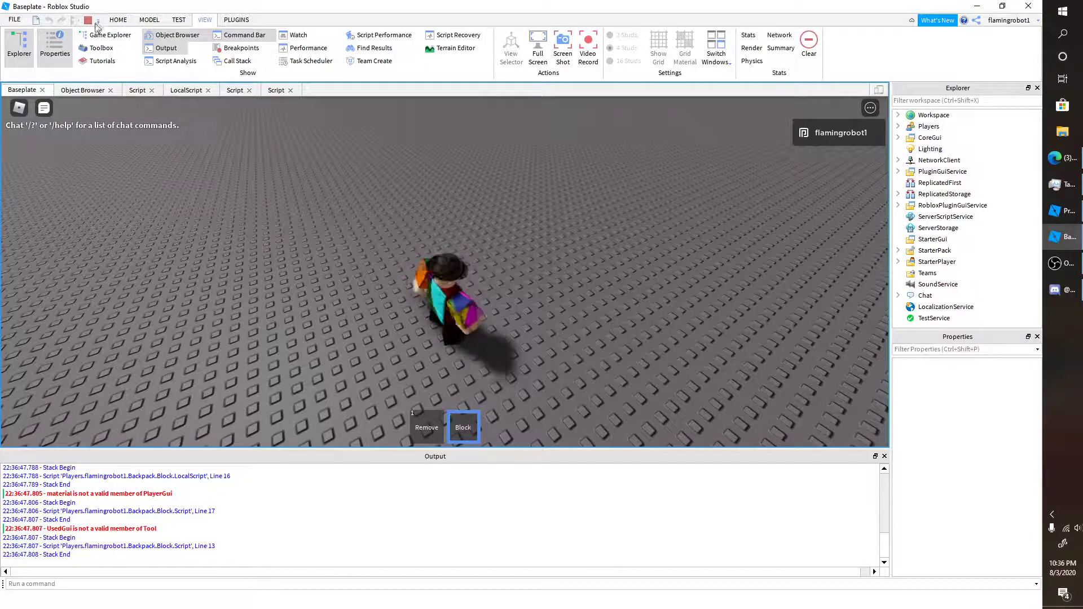
pyautogui.hotkey('shift', 'F5')
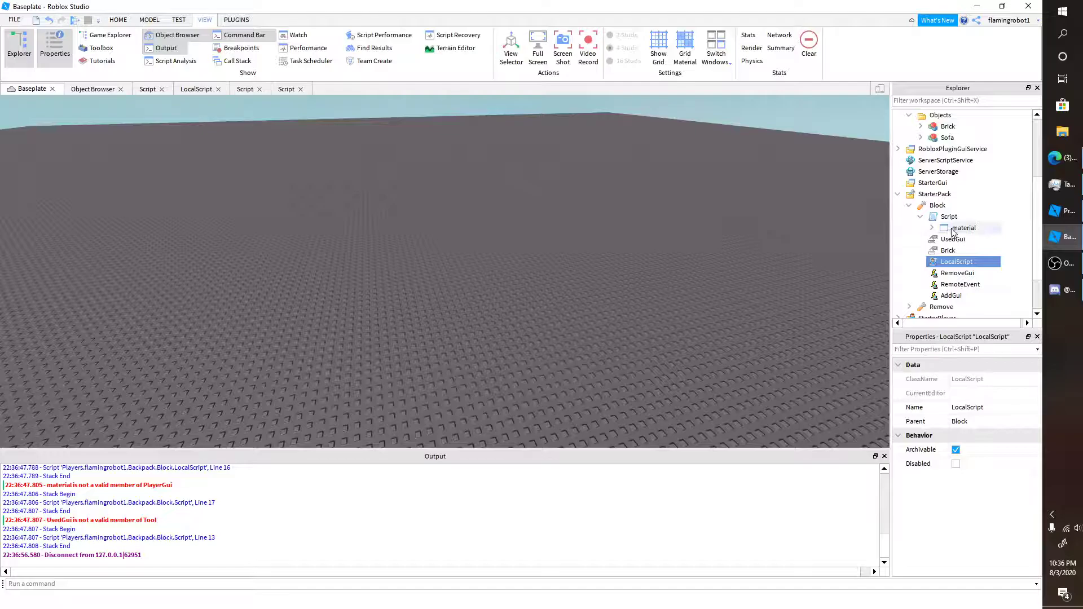
pyautogui.doubleClick(940, 219)
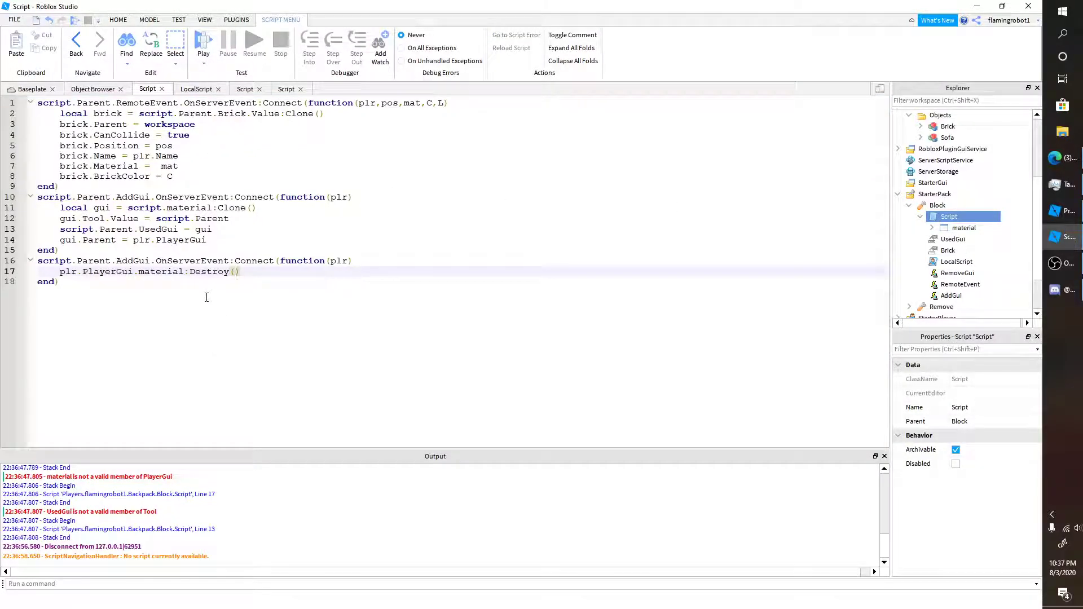
pyautogui.scroll(10, 873, 567)
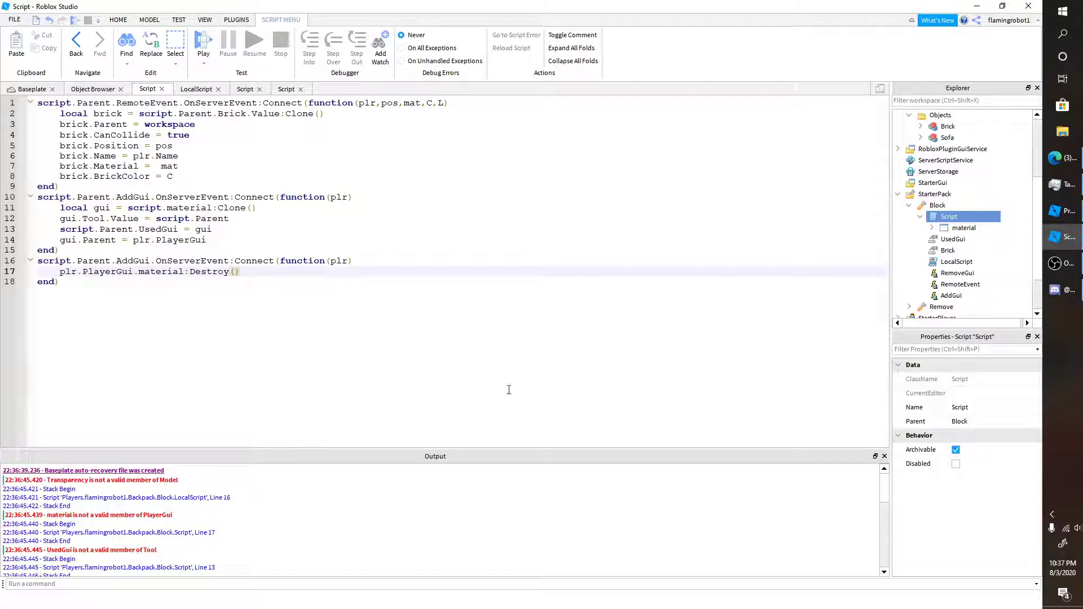
# In the LocalScript's Equipped function, make the TargetFilter and Transparency lines reference clonnedbrick.Root instead of clonnedbrick
pyautogui.doubleClick(944, 263)
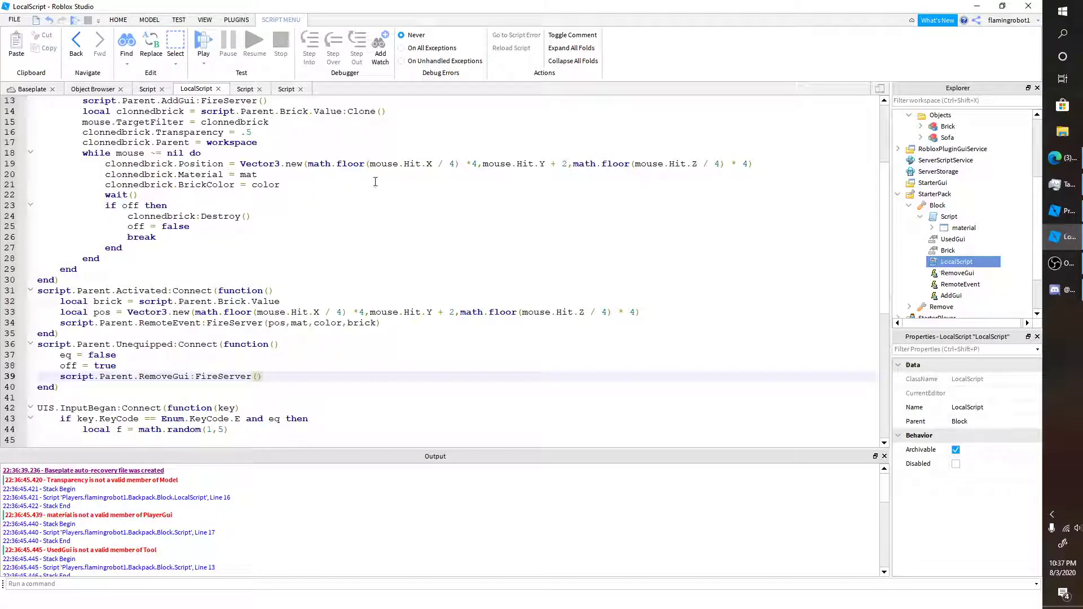
pyautogui.scroll(2, 42, 180)
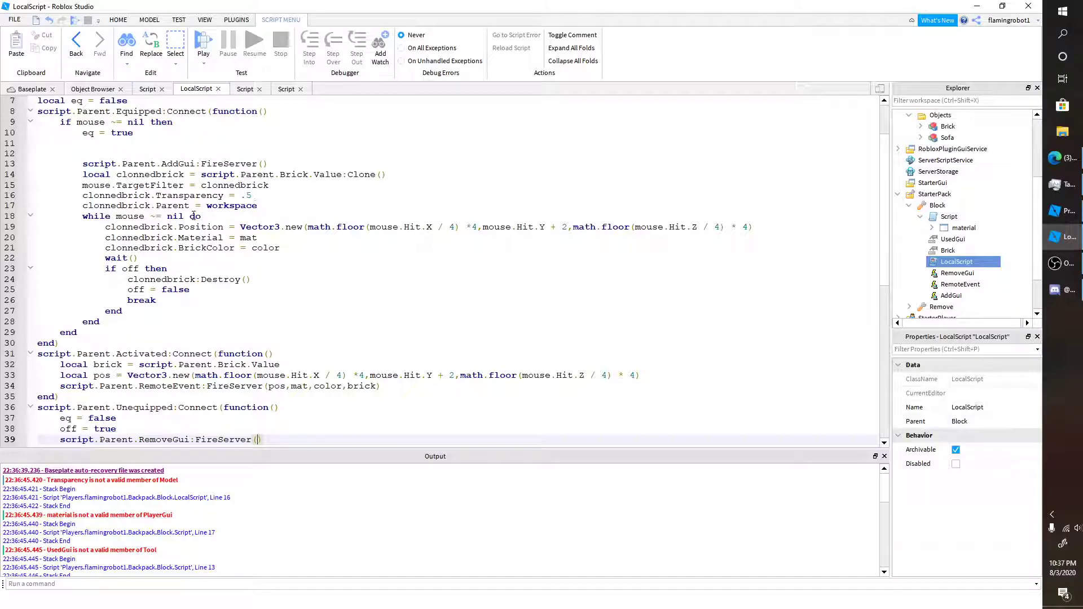
pyautogui.click(152, 195)
pyautogui.write('.')
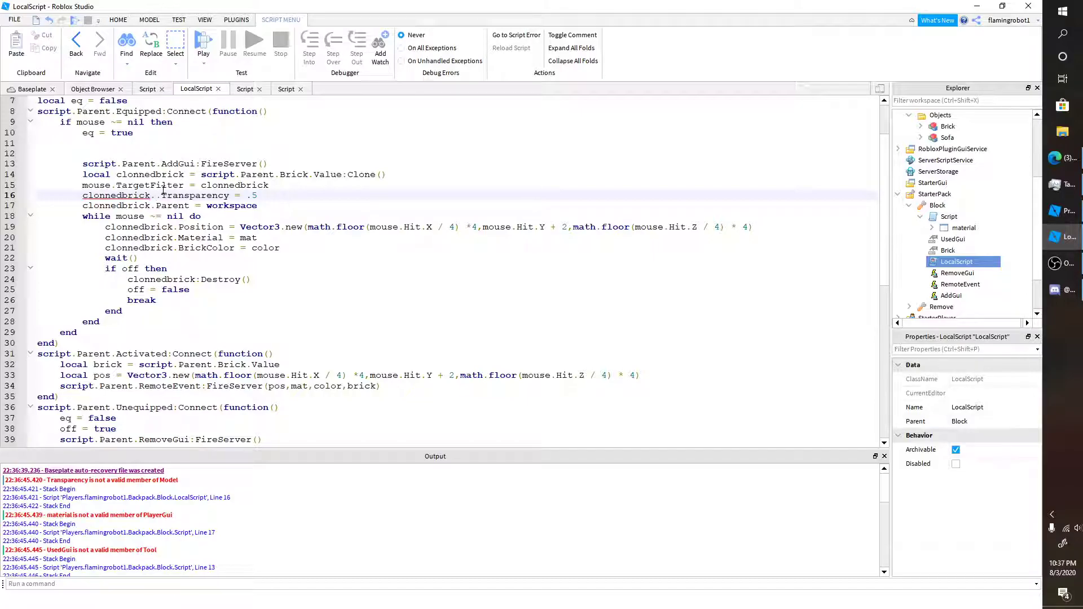
pyautogui.write('Root')
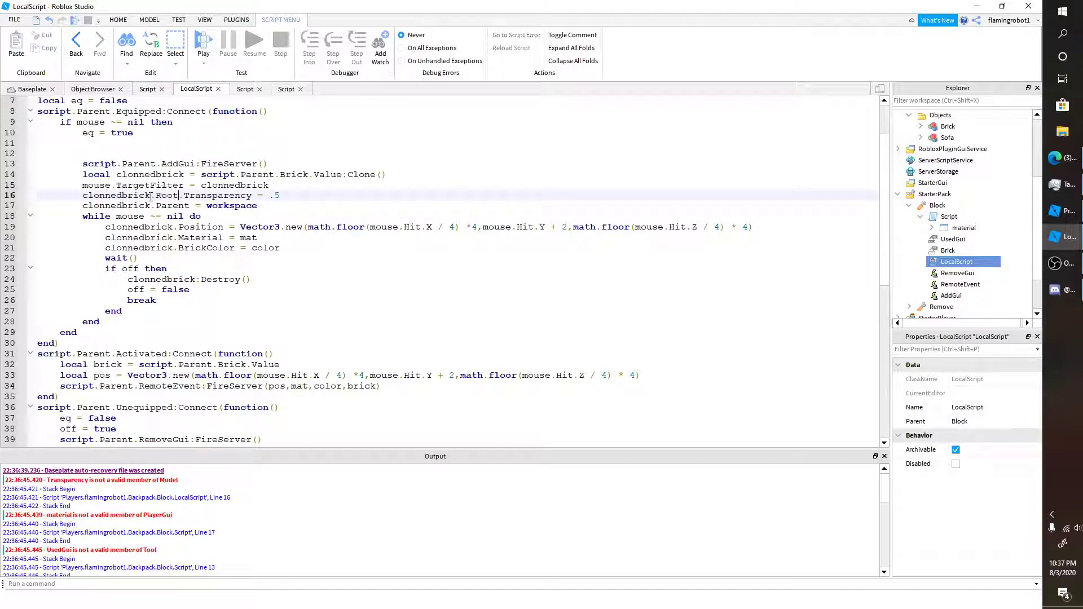
pyautogui.click(152, 205)
pyautogui.click(206, 182)
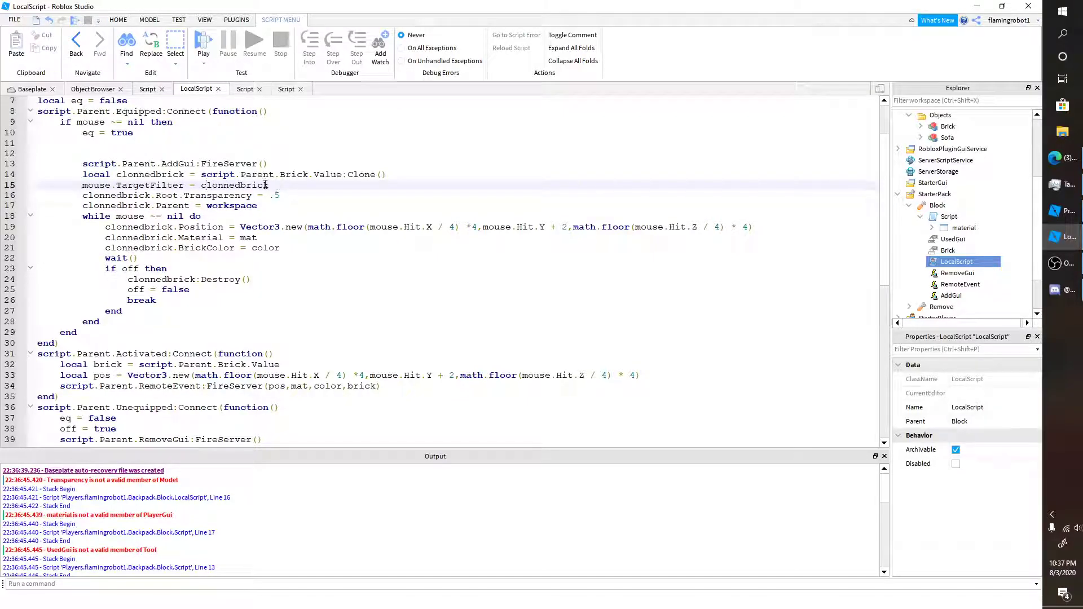
pyautogui.write('.Root')
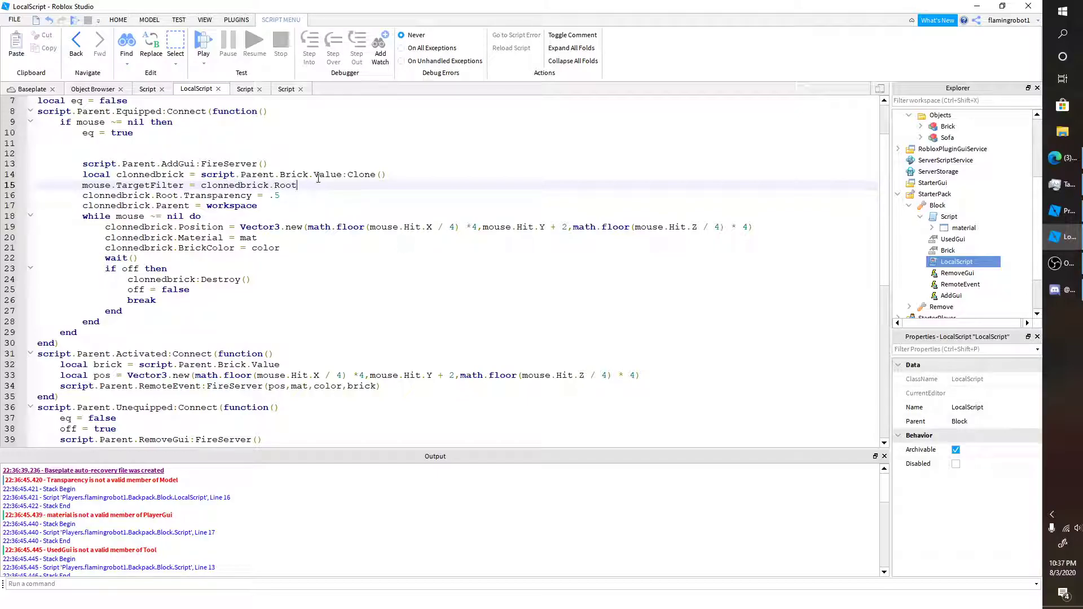
# Check the properties of the Block tool's Brick value, and playtest the place again with the Block tool equipped
pyautogui.click(969, 254)
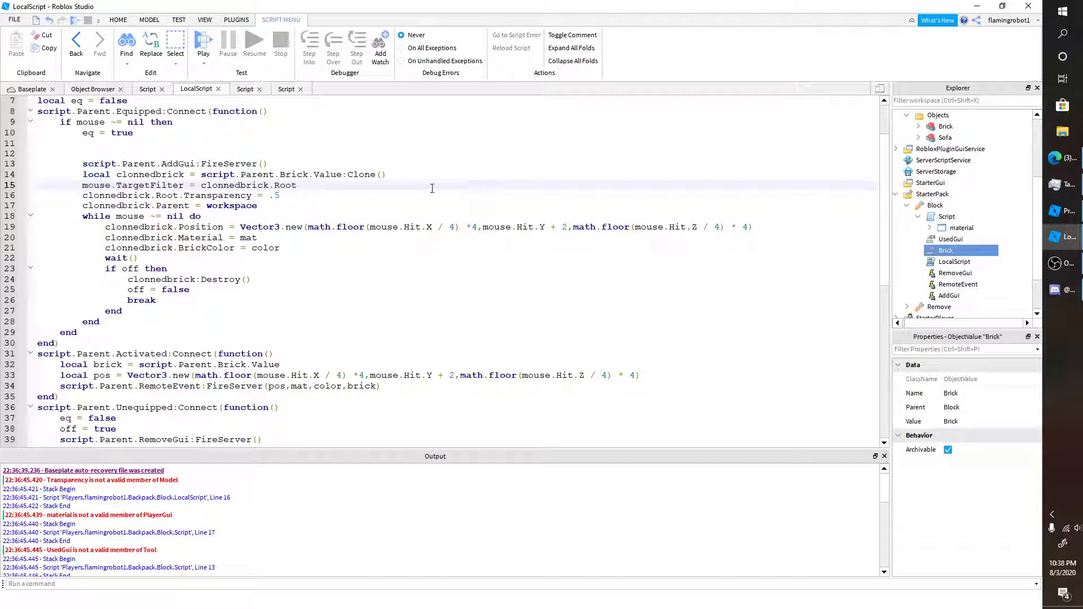
pyautogui.click(25, 90)
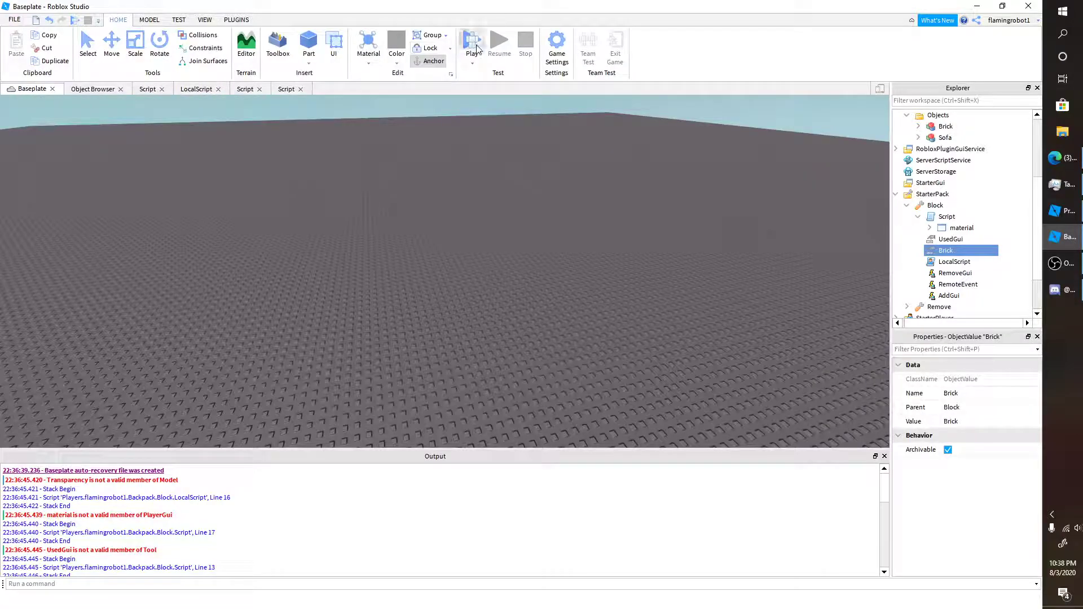
pyautogui.click(474, 45)
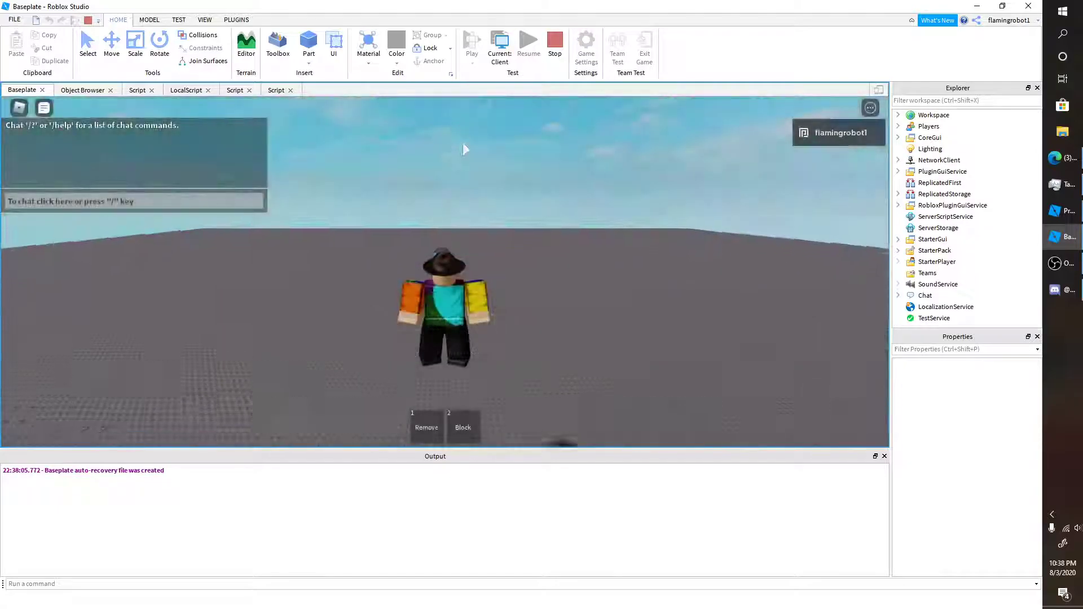
pyautogui.moveTo(463, 143); pyautogui.dragTo(494, 172, button='right')
pyautogui.press('2')
pyautogui.press('a')
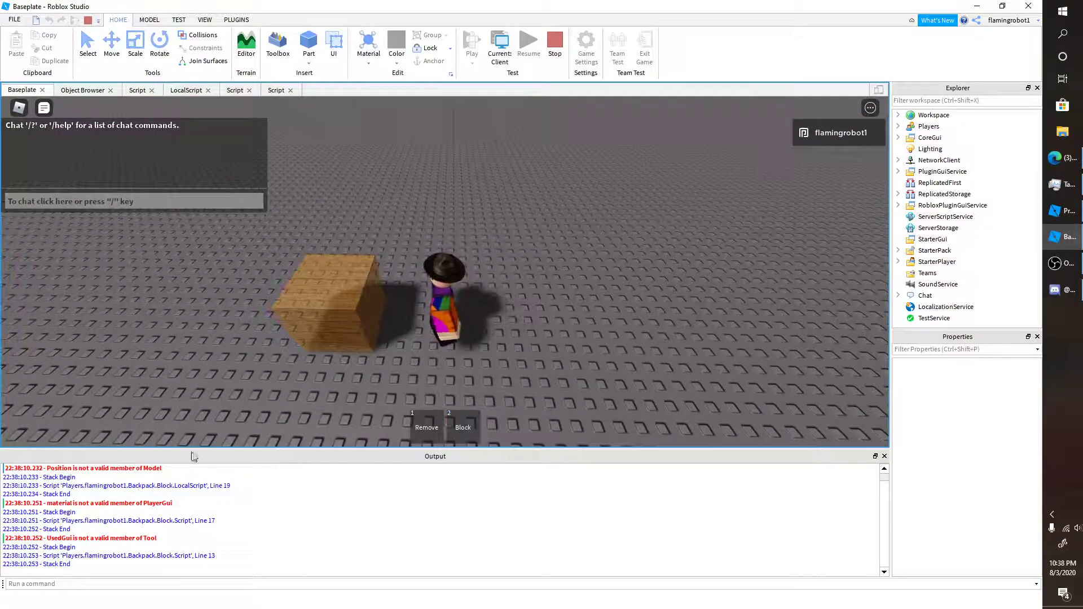
# In the LocalScript's while loop, make the Position line reference clonnedbrick.Root, and stop the playtest keeping the script change
pyautogui.click(83, 469)
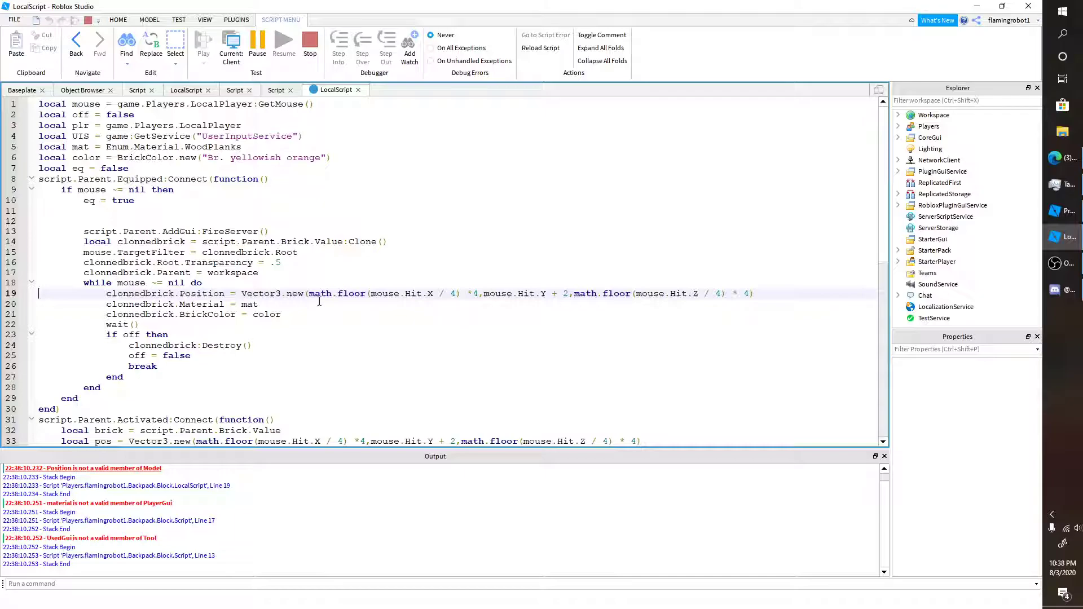
pyautogui.click(177, 295)
pyautogui.write('.Root')
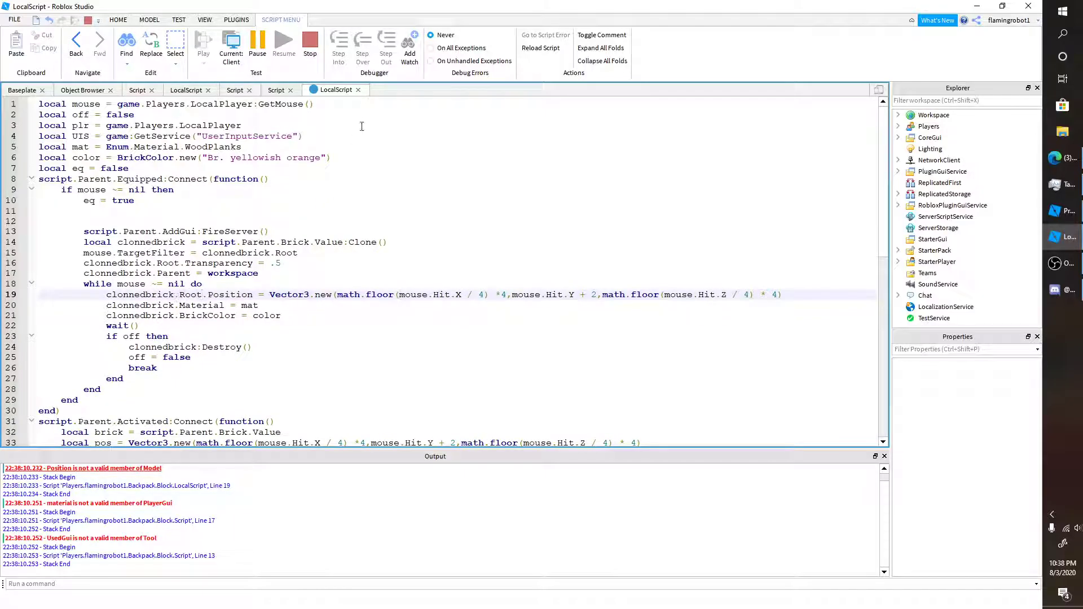
pyautogui.click(311, 43)
pyautogui.click(542, 325)
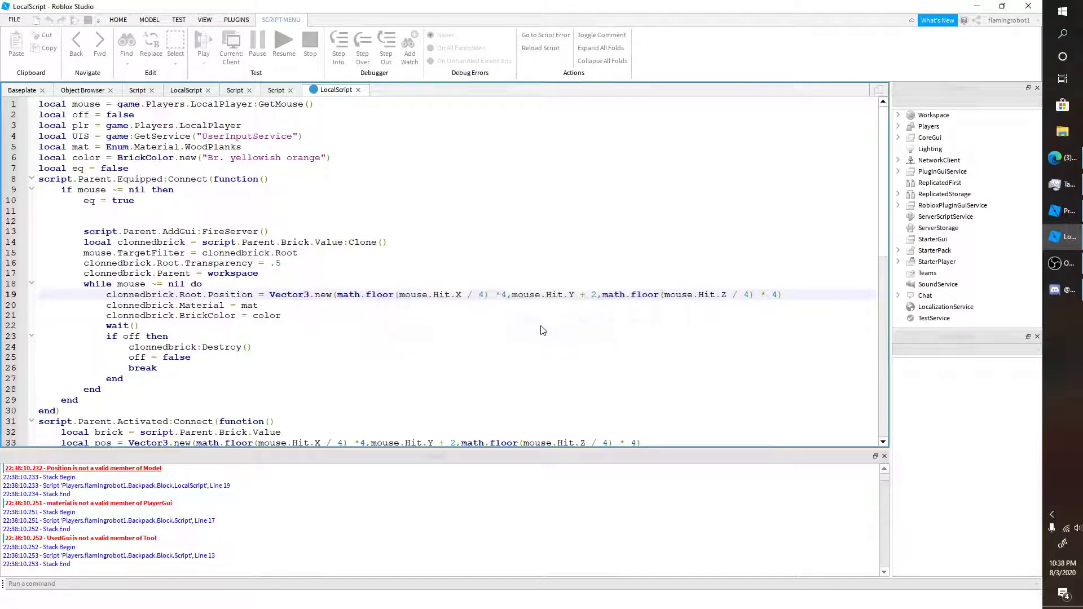
# Delete the clonnedbrick.Material and clonnedbrick.BrickColor lines from the while loop of the Block tool's LocalScript
pyautogui.click(289, 89)
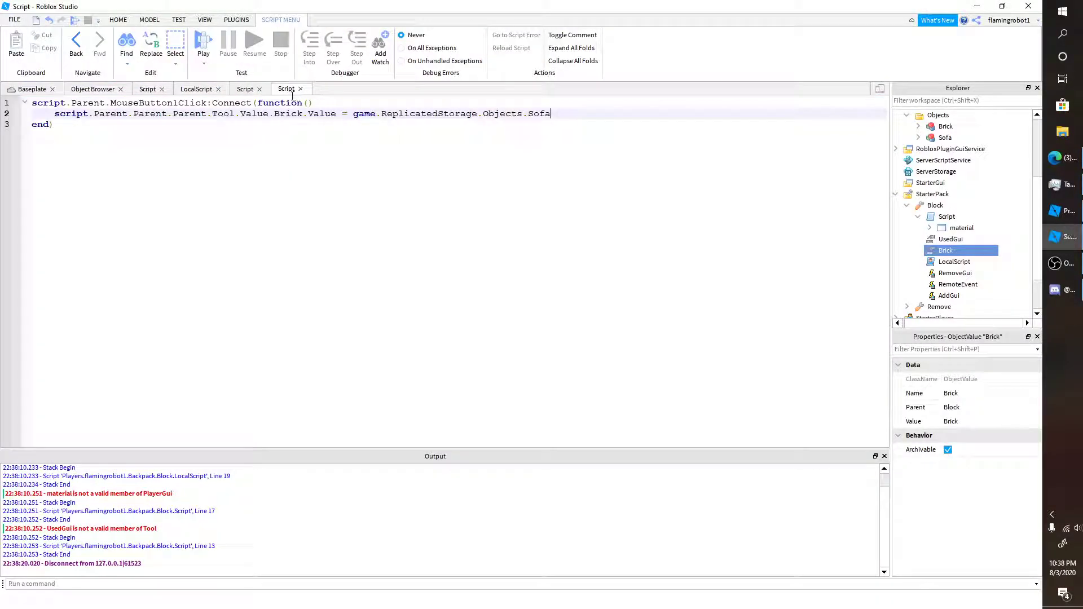
pyautogui.click(209, 90)
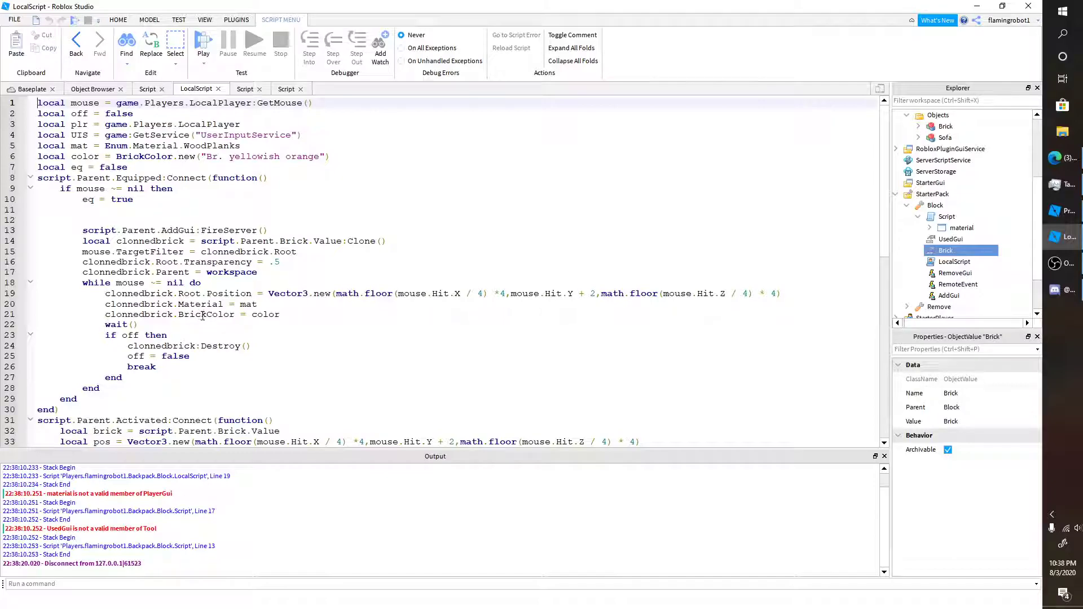
pyautogui.click(176, 305)
pyautogui.press('BackSpace')
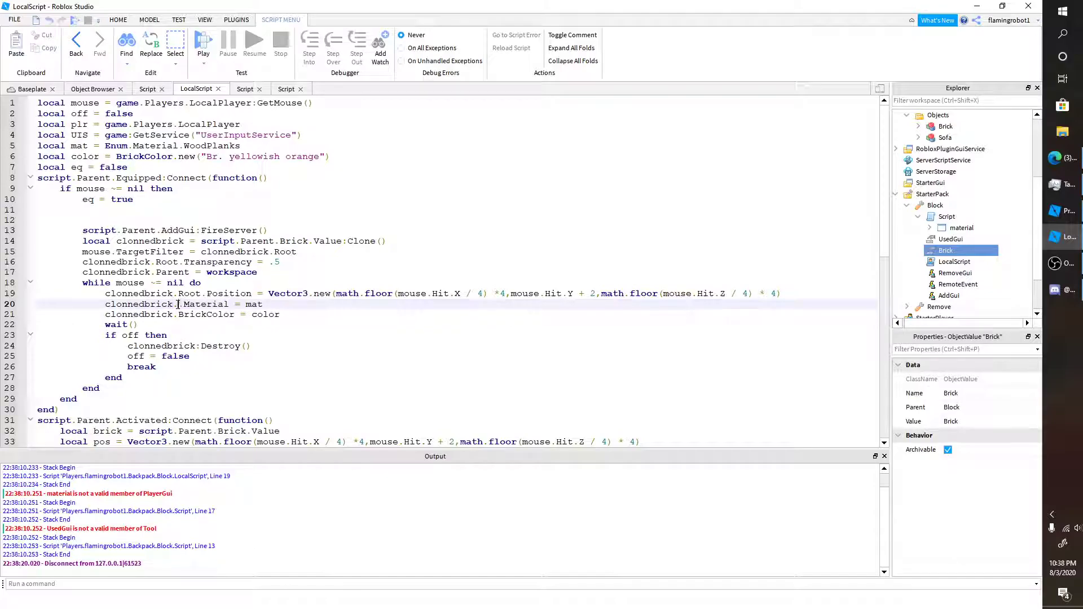
pyautogui.moveTo(267, 307); pyautogui.dragTo(106, 305)
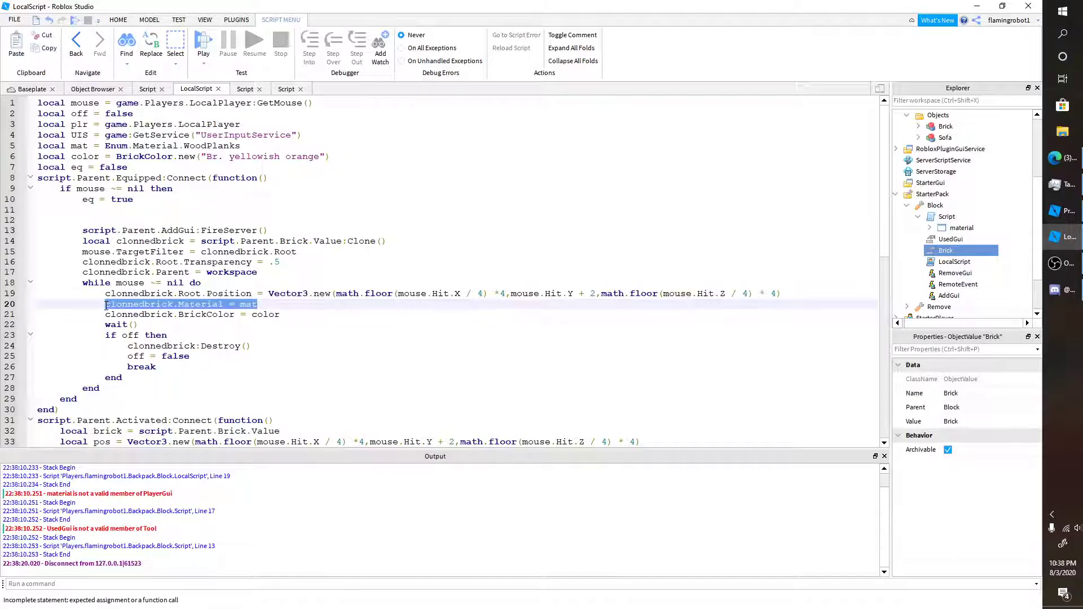
pyautogui.press('BackSpace')
pyautogui.moveTo(307, 320); pyautogui.dragTo(35, 315)
pyautogui.press('BackSpace')
pyautogui.press('BackSpace')
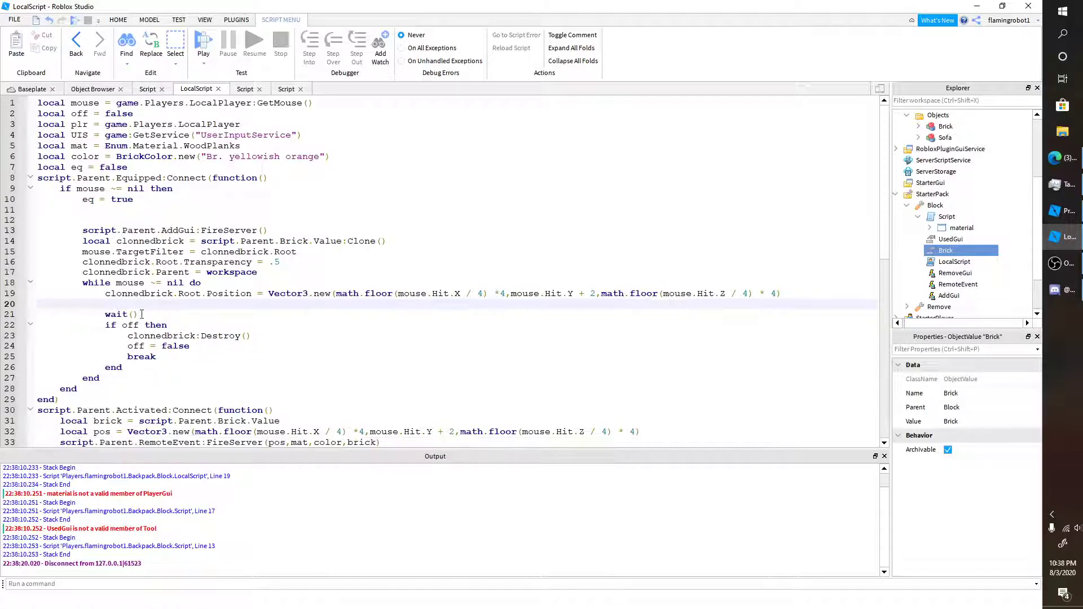
pyautogui.press('BackSpace')
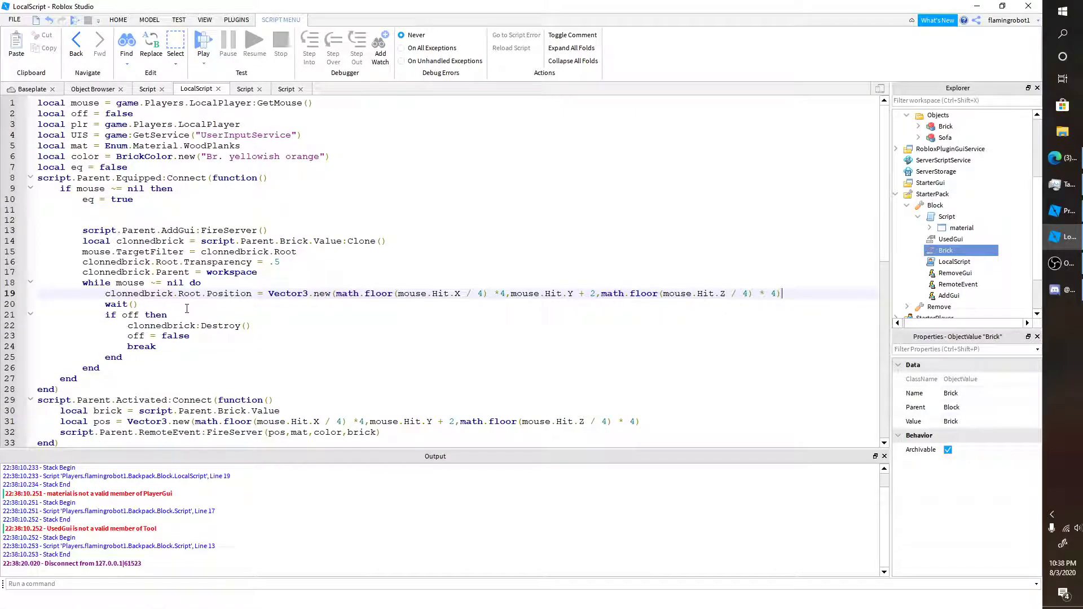
pyautogui.click(196, 326)
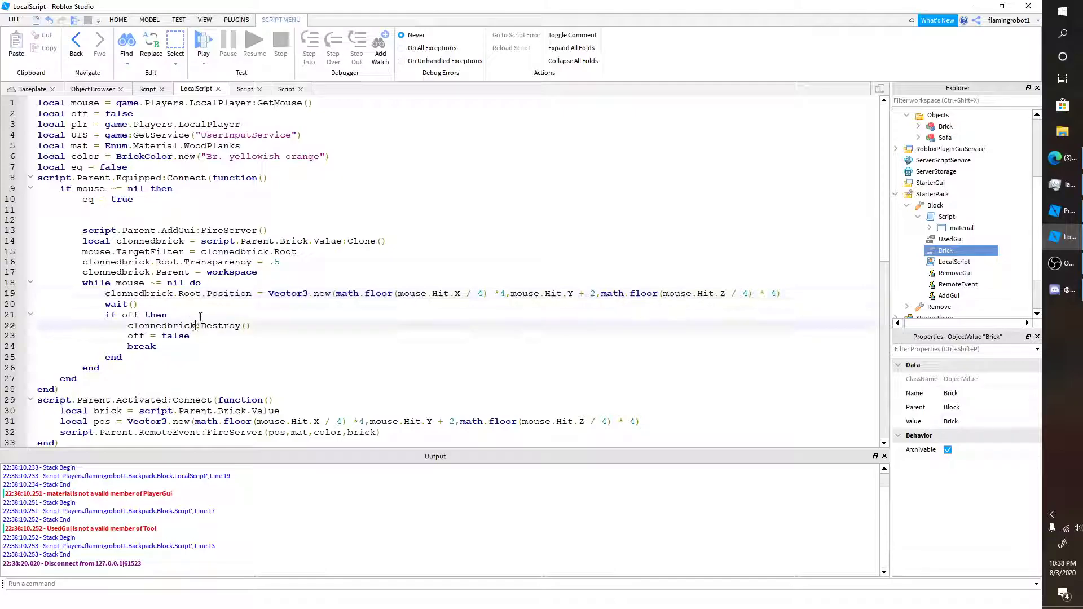
pyautogui.click(233, 353)
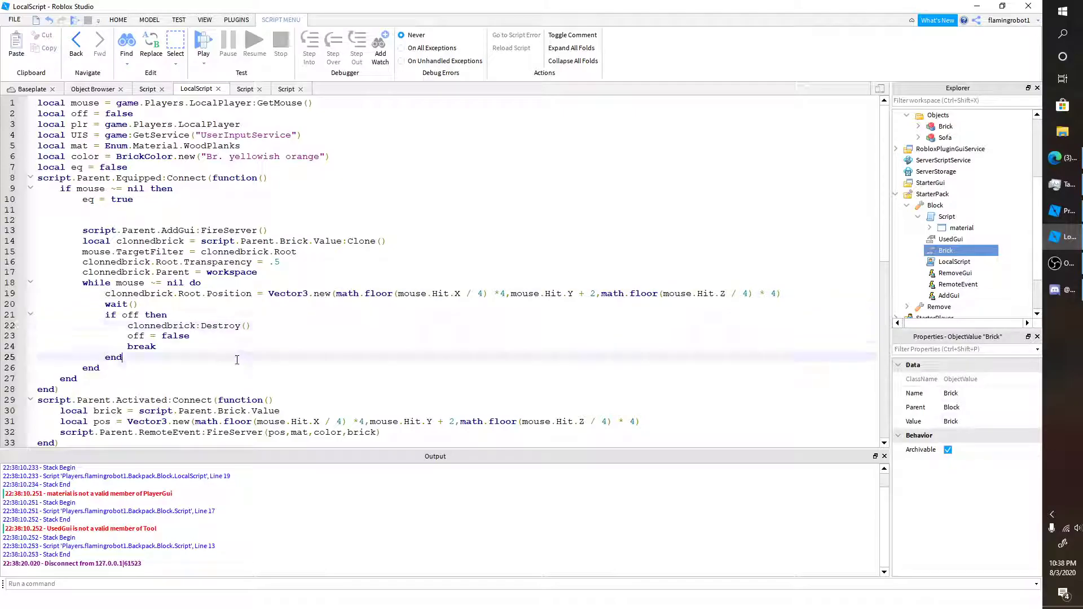
pyautogui.scroll(-1, 238, 360)
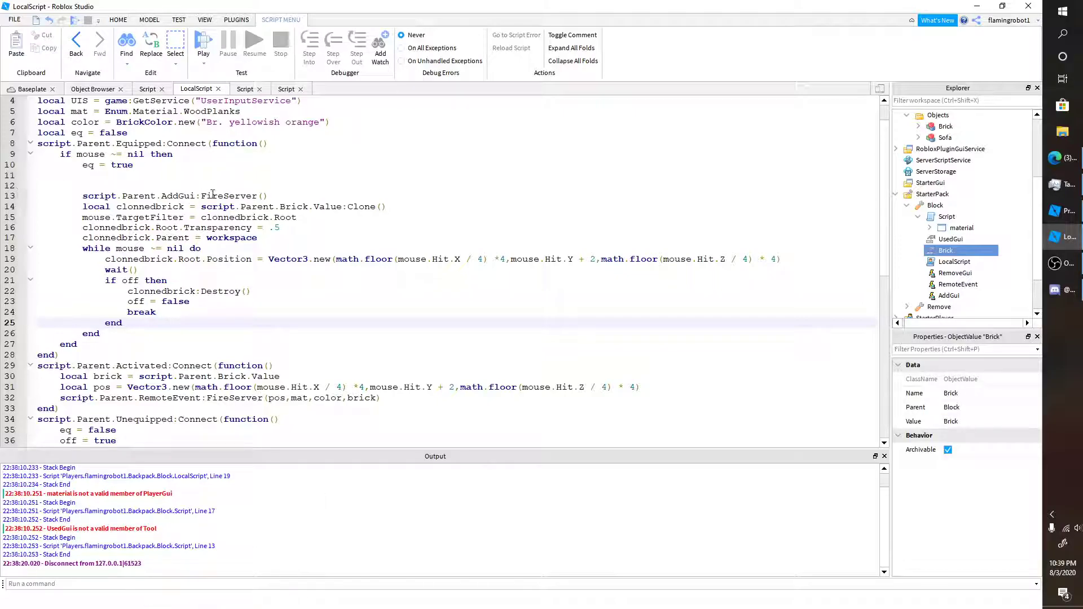
# In the Block tool's server Script, make the AddGui handler assign gui to script.Parent.UsedGui.Value instead of script.Parent.UsedGui
pyautogui.doubleClick(950, 218)
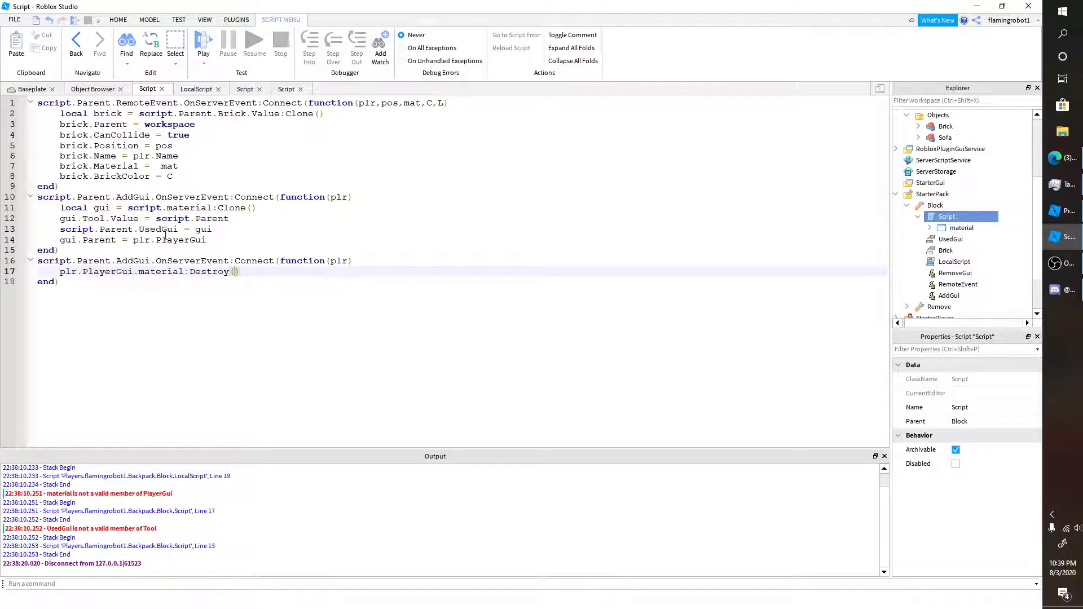
pyautogui.click(180, 228)
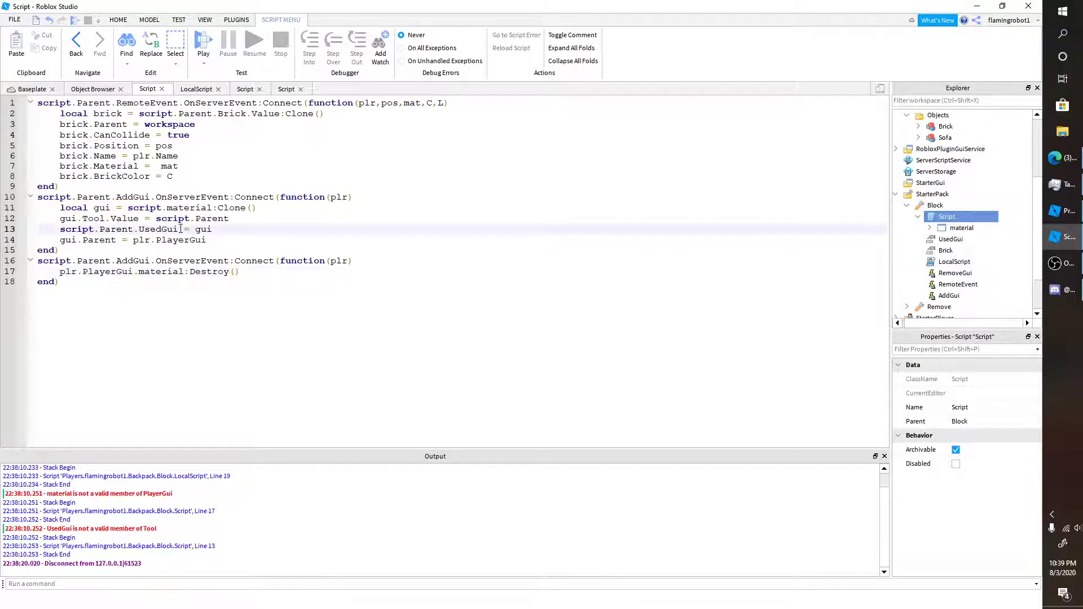
pyautogui.write('.')
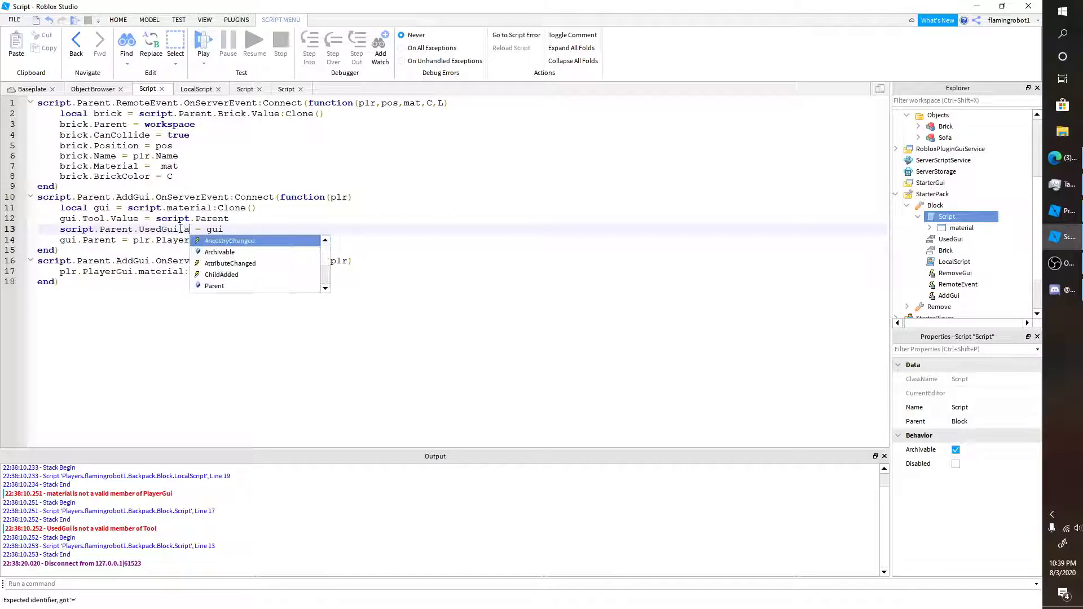
pyautogui.write('Value')
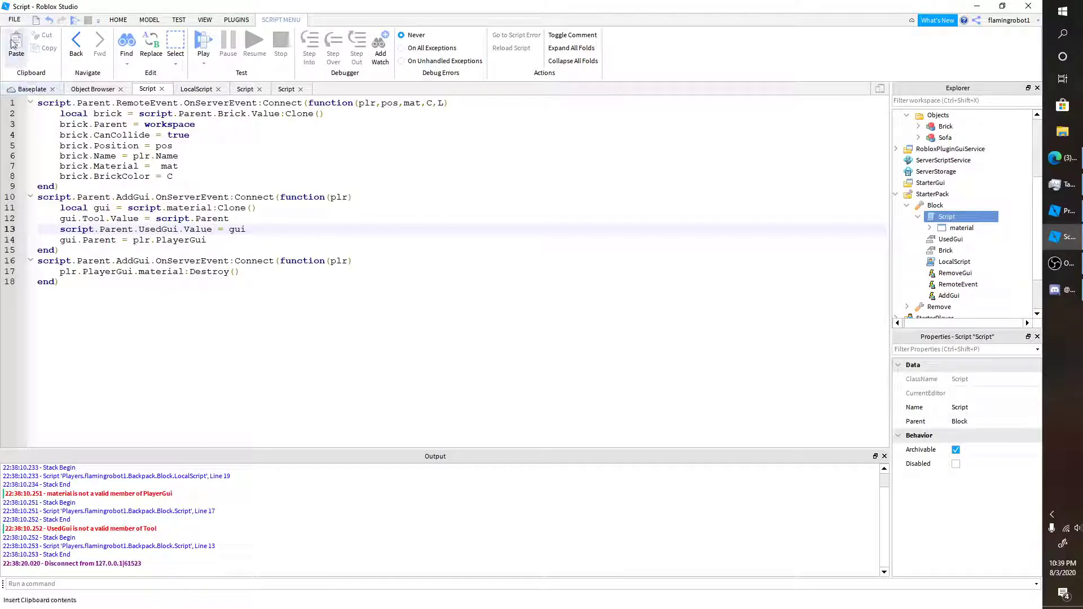
# Playtest the place by equipping the Block tool, placing a wood block on the baseplate, and unequipping the tool
pyautogui.click(20, 91)
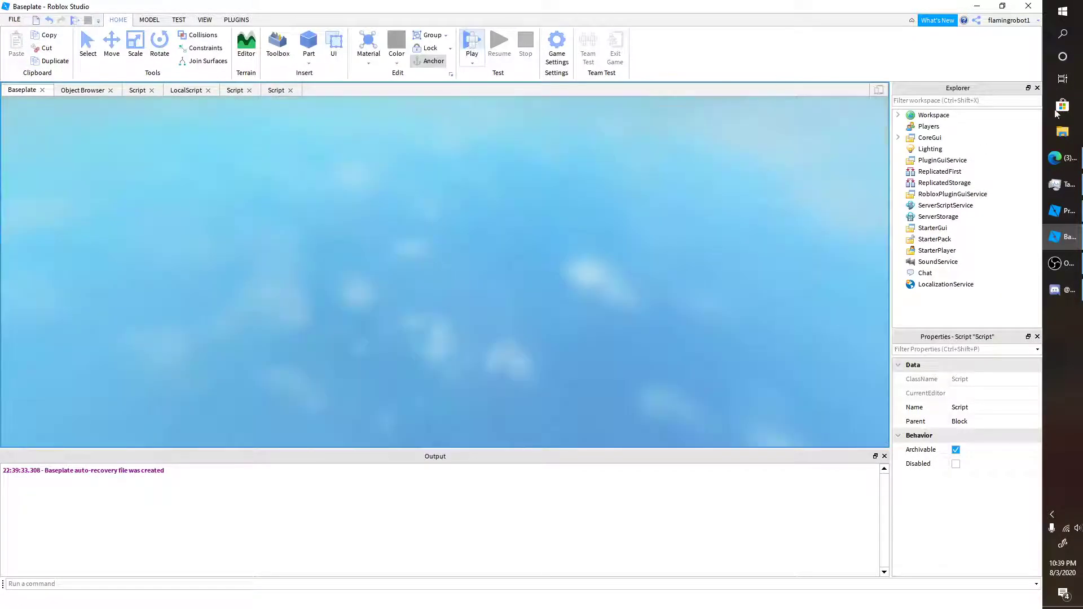
pyautogui.click(1075, 265)
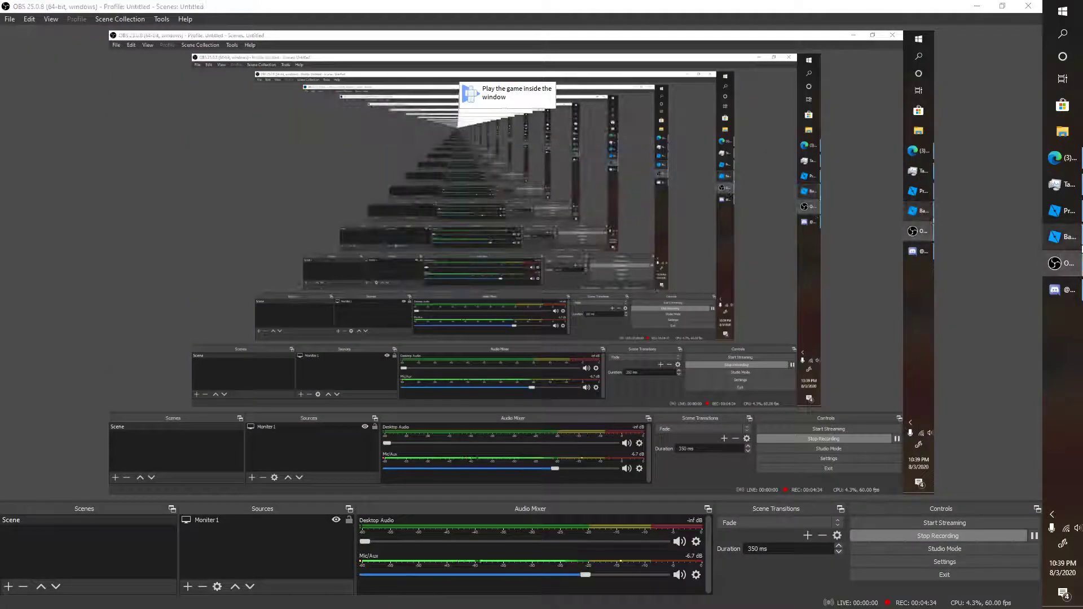
pyautogui.click(1069, 237)
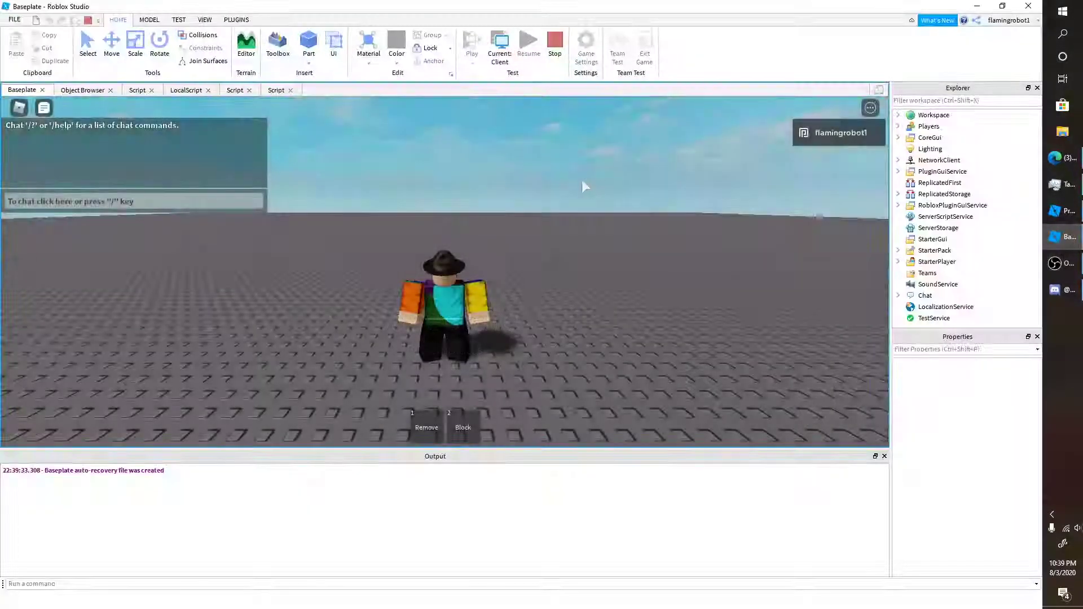
pyautogui.press('2')
pyautogui.moveTo(469, 169); pyautogui.dragTo(469, 186, button='right')
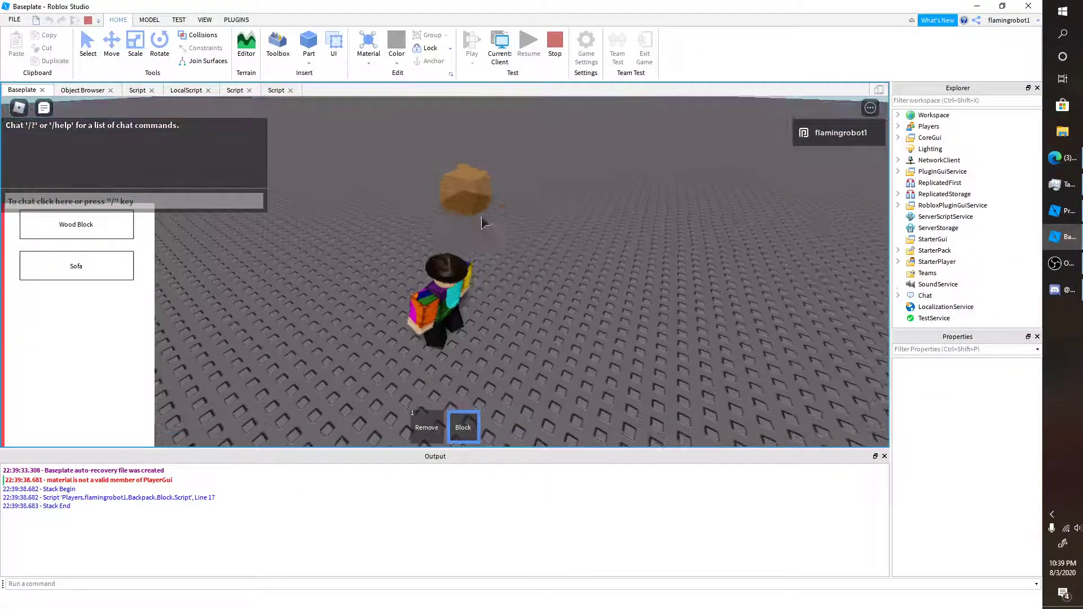
pyautogui.click(408, 229)
pyautogui.press('2')
# From the logged CanCollide error, open the server Script and make its CanCollide and Position lines reference brick.Root
pyautogui.click(119, 534)
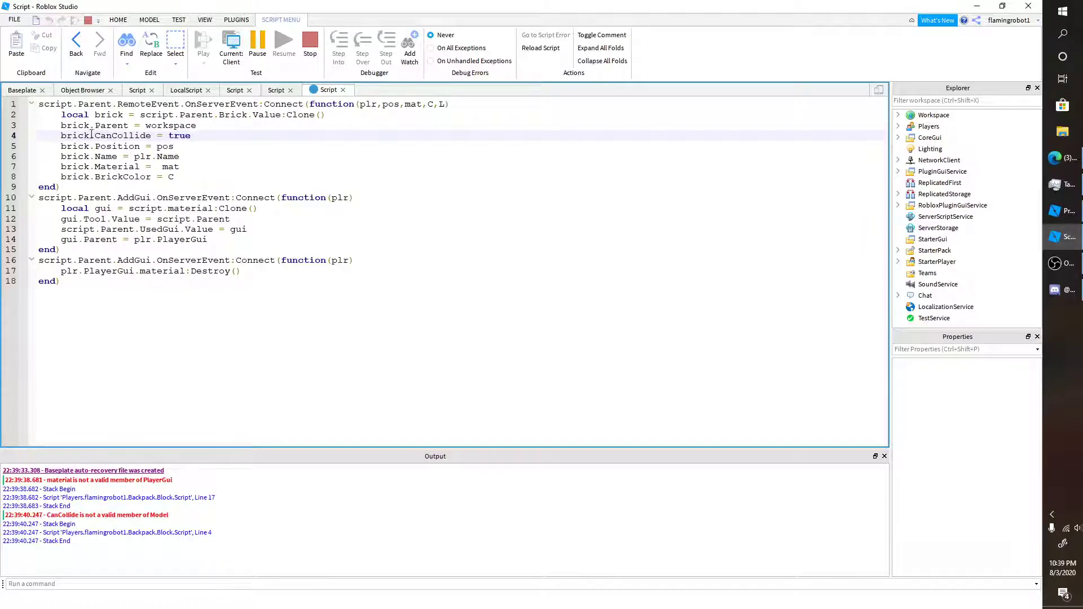
pyautogui.write('.Root')
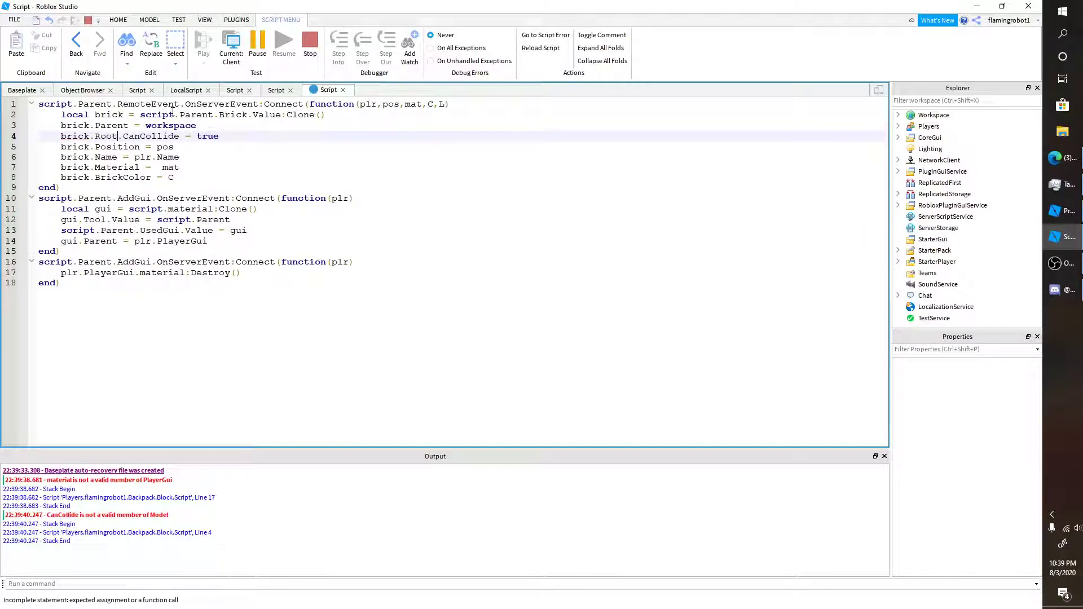
pyautogui.moveTo(116, 134); pyautogui.dragTo(91, 136)
pyautogui.hotkey('ctrl', 'c')
pyautogui.click(96, 146)
pyautogui.hotkey('ctrl', 'v')
pyautogui.write('.')
# Insert Root into the server Script's brick.Material and brick.BrickColor lines, and stop the playtest keeping the script changes
pyautogui.click(90, 158)
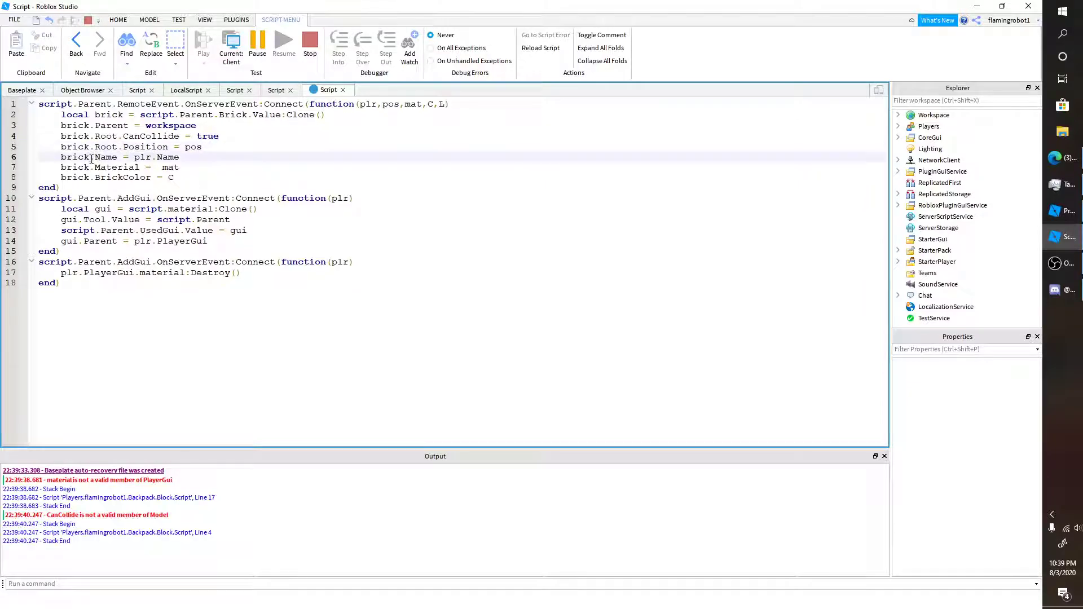
pyautogui.click(102, 168)
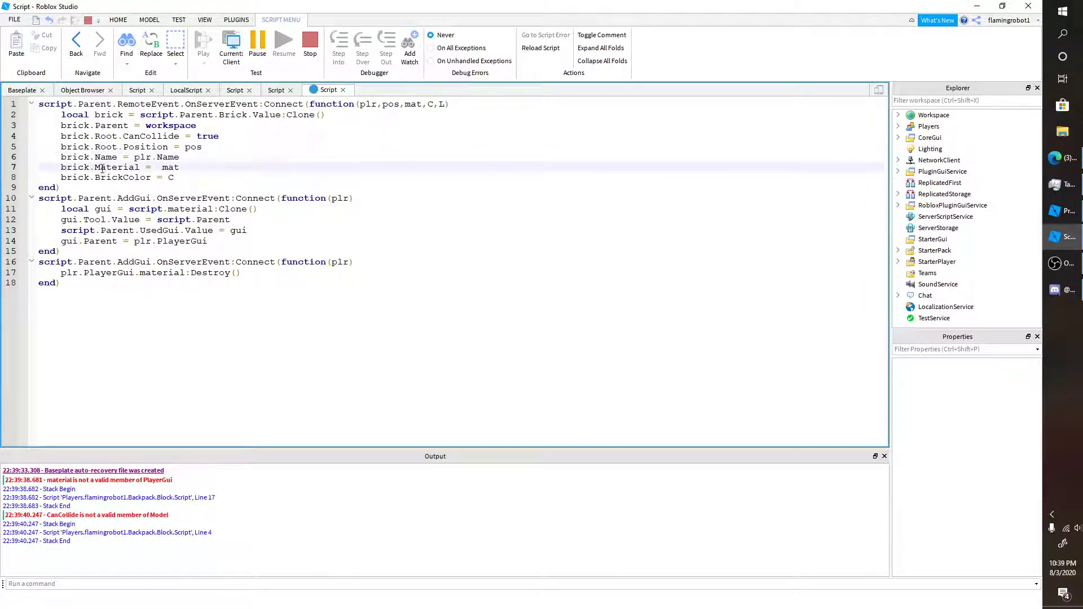
pyautogui.hotkey('ctrl', 'v')
pyautogui.click(92, 179)
pyautogui.hotkey('ctrl', 'v')
pyautogui.click(35, 92)
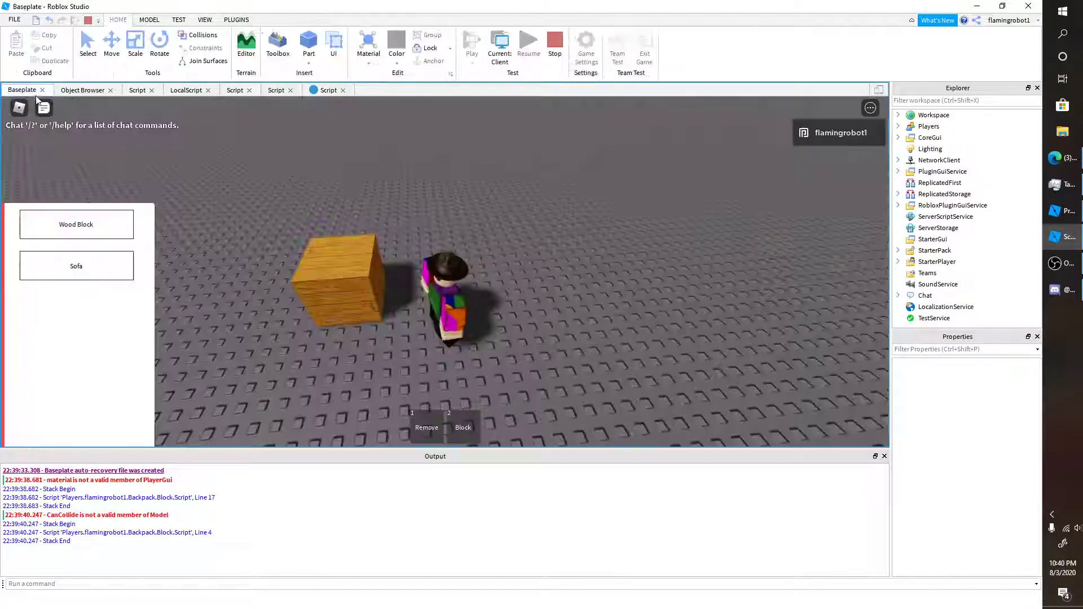
pyautogui.click(555, 43)
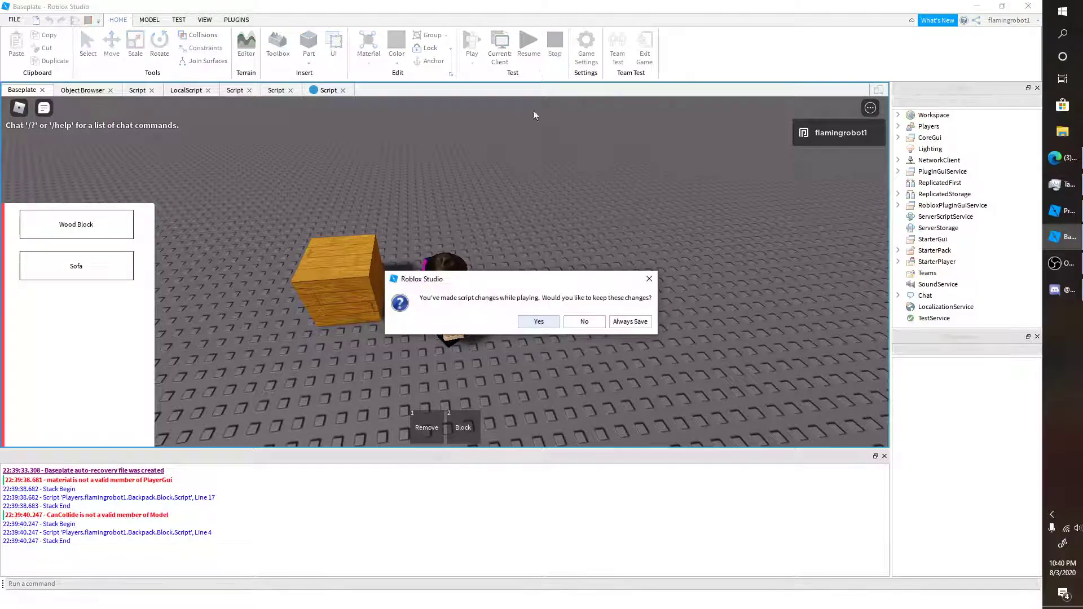
pyautogui.click(540, 324)
# Playtest the place again, equip the Block tool, and place two wood blocks side by side
pyautogui.click(472, 46)
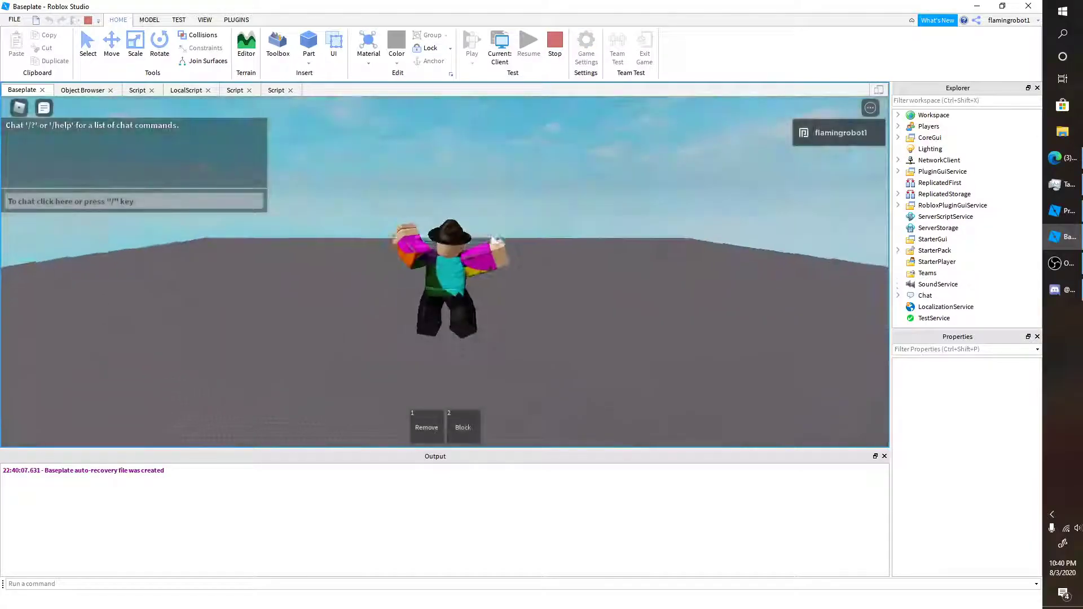
pyautogui.press('2')
pyautogui.click(446, 199)
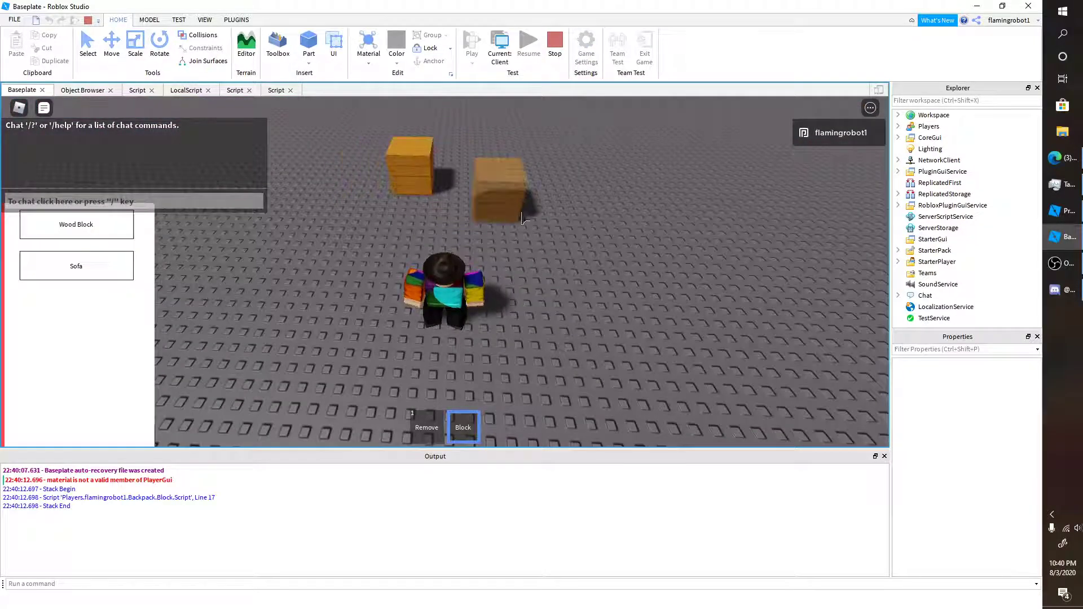
pyautogui.click(470, 191)
# Choose Sofa in the material GUI, place a sofa beside the wood blocks, unequip the Block tool, walk up to the sofa, and stop the test
pyautogui.click(76, 266)
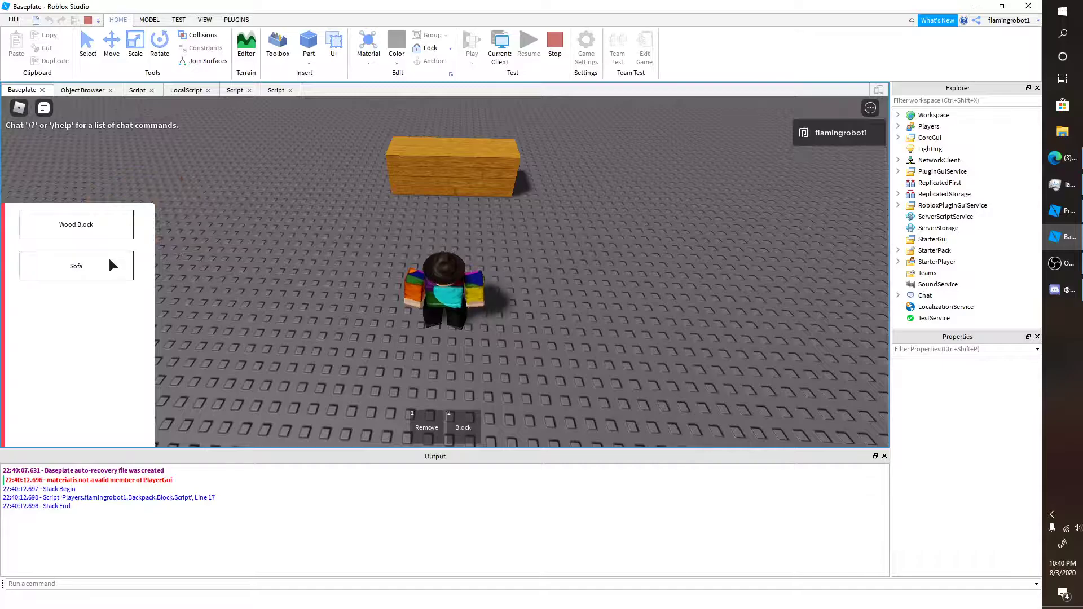
pyautogui.moveTo(597, 190); pyautogui.dragTo(610, 241, button='right')
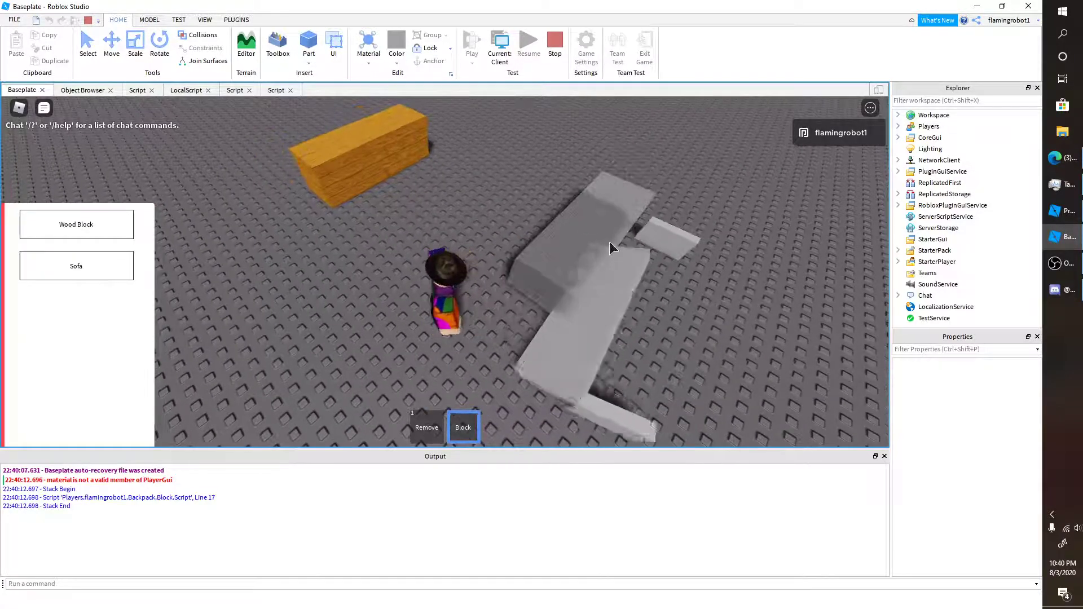
pyautogui.click(522, 217)
pyautogui.press('d')
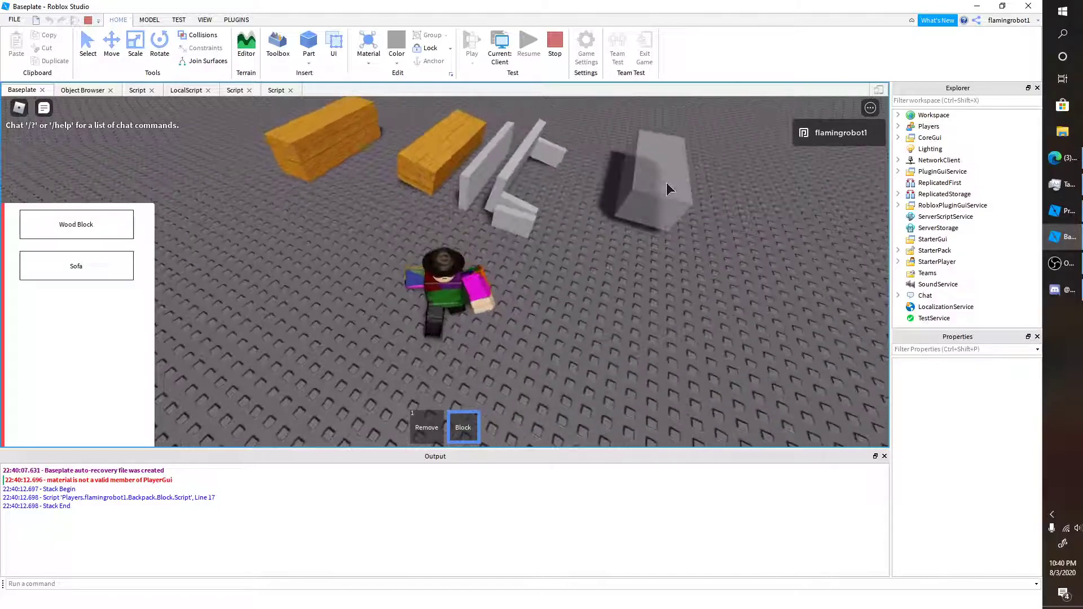
pyautogui.press('2')
pyautogui.press('w')
pyautogui.press('s')
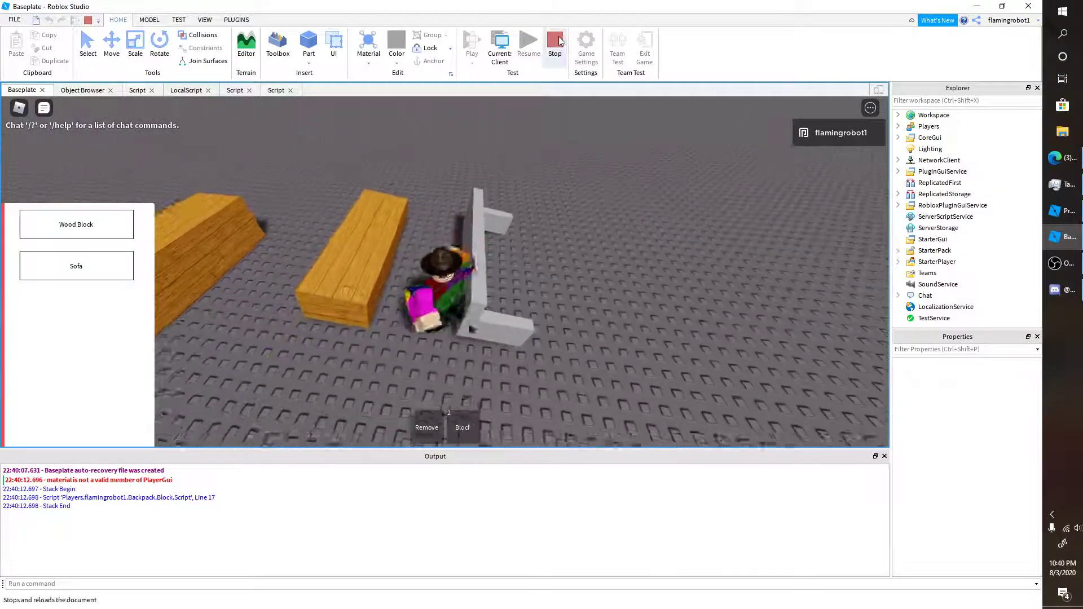
pyautogui.click(560, 40)
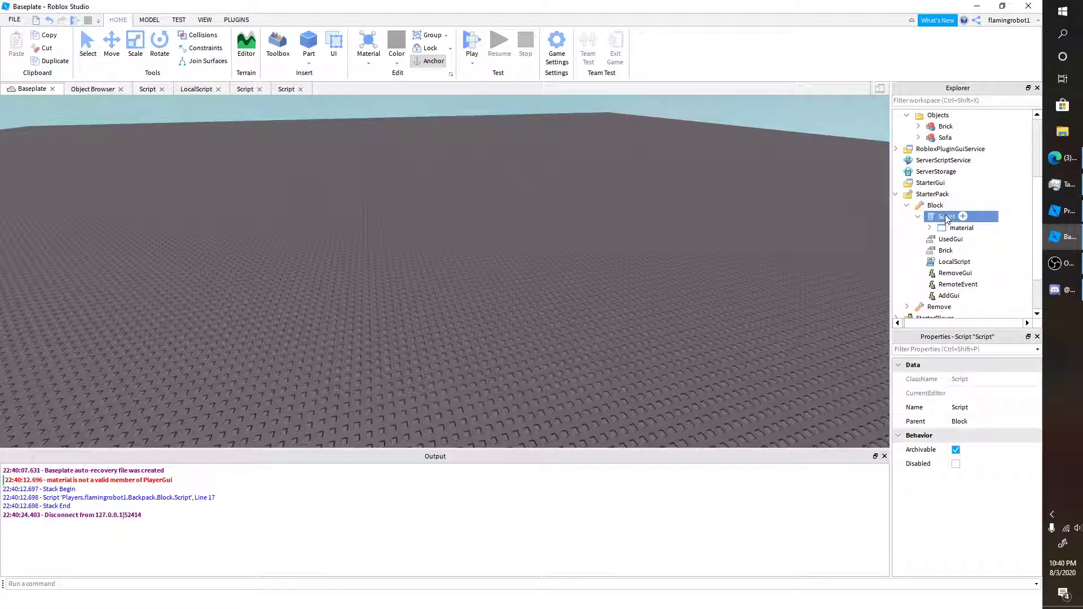
pyautogui.scroll(3, 940, 175)
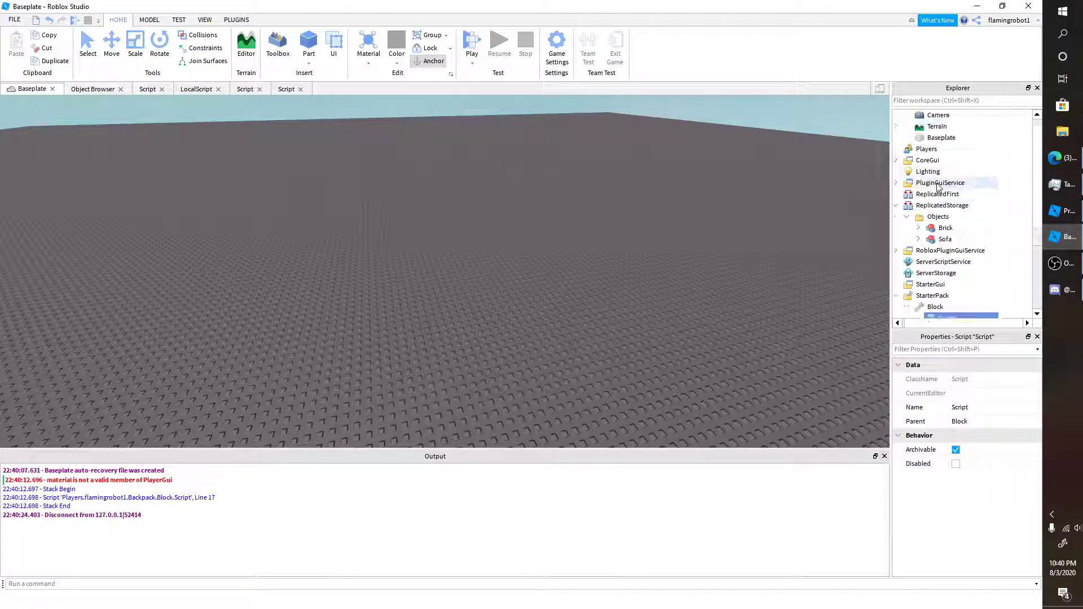
pyautogui.scroll(-2, 941, 225)
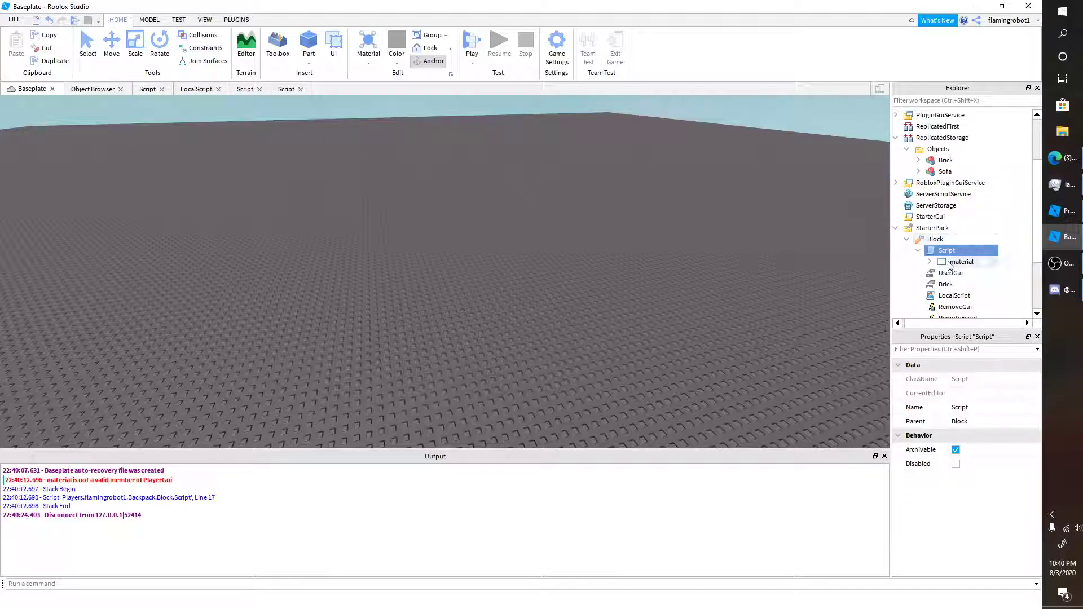
# Expand the Sofa model in ReplicatedStorage's Objects folder, select its parts, and delete its qPerfectionWeld script
pyautogui.click(919, 171)
pyautogui.click(945, 160)
pyautogui.keyDown('shift'); pyautogui.click(955, 137); pyautogui.keyUp('shift')
pyautogui.scroll(-4, 982, 446)
pyautogui.click(992, 450)
pyautogui.click(960, 126)
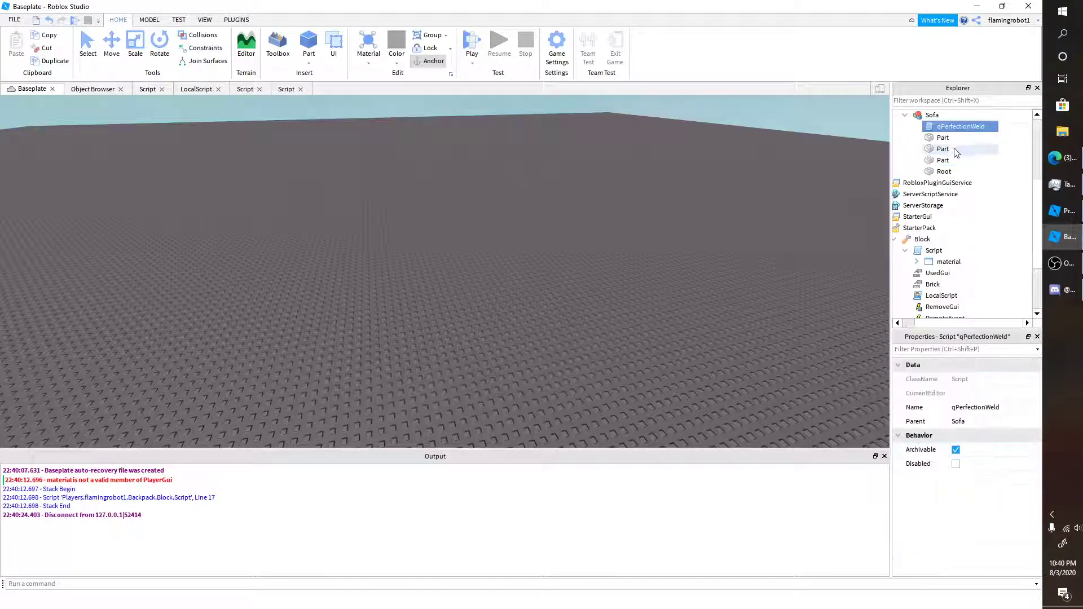
pyautogui.press('Delete')
# Move the Sofa model out of the Objects folder into the Workspace and bring it into view
pyautogui.moveTo(932, 115); pyautogui.dragTo(969, 116)
pyautogui.scroll(3, 635, 247)
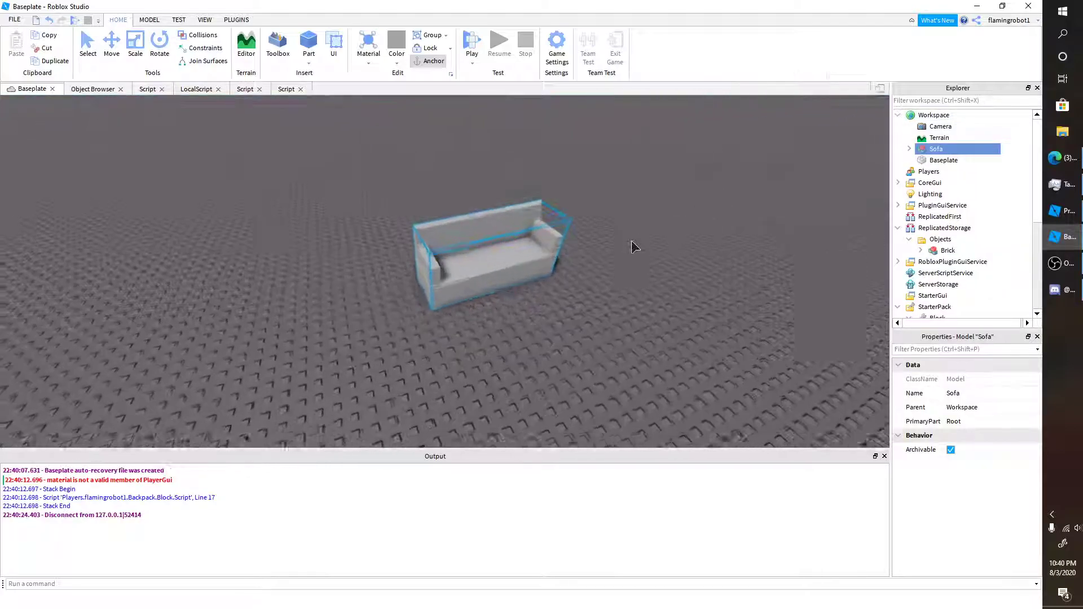
pyautogui.scroll(3, 507, 253)
pyautogui.scroll(-5, 404, 273)
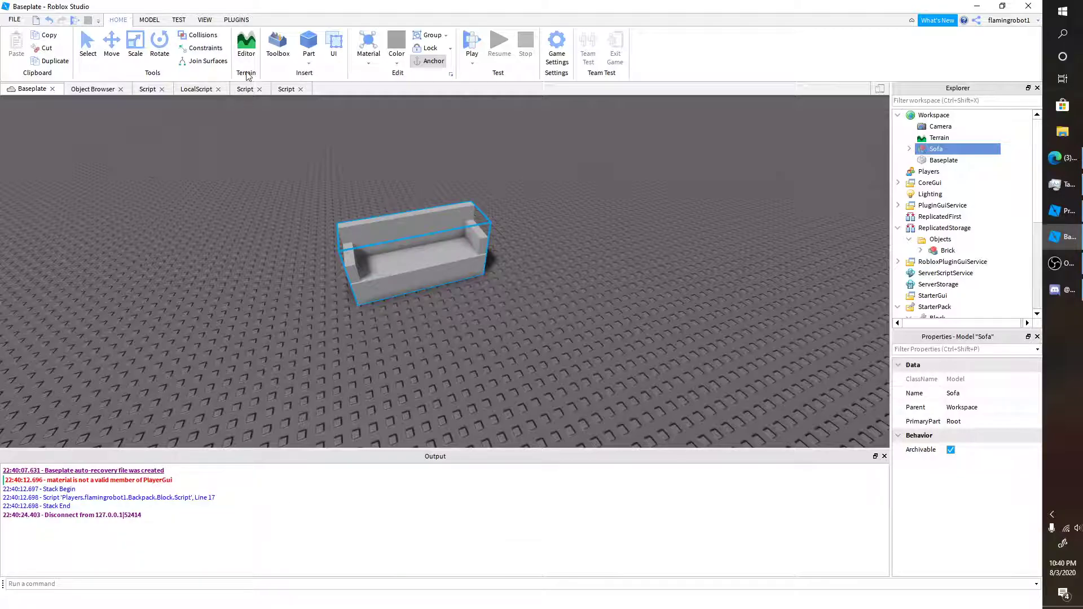
# Create WeldConstraints that join the Sofa's Root to each of its three other Parts
pyautogui.click(239, 21)
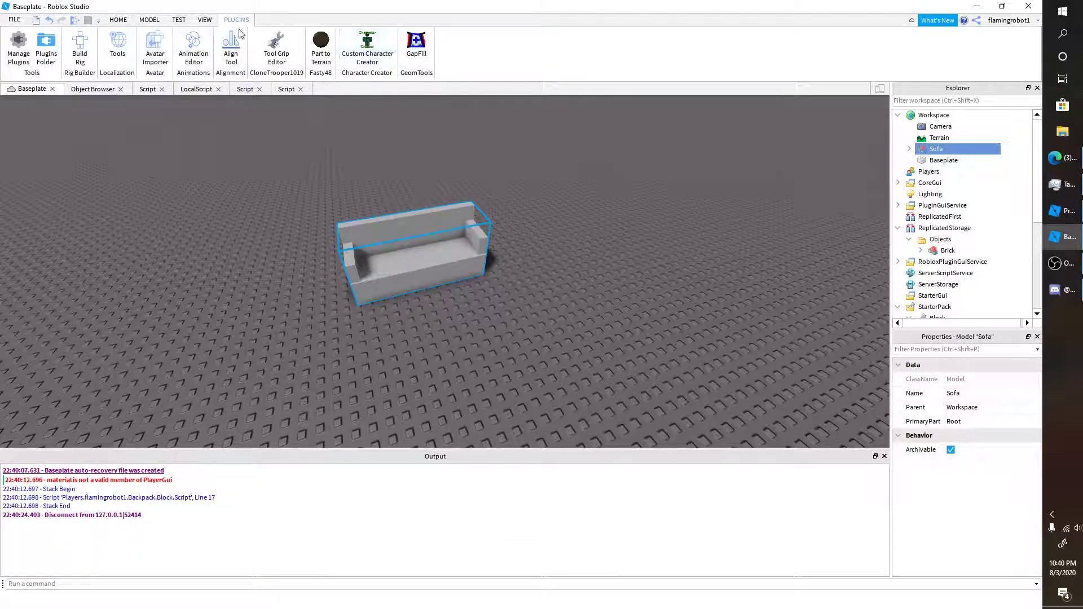
pyautogui.click(209, 21)
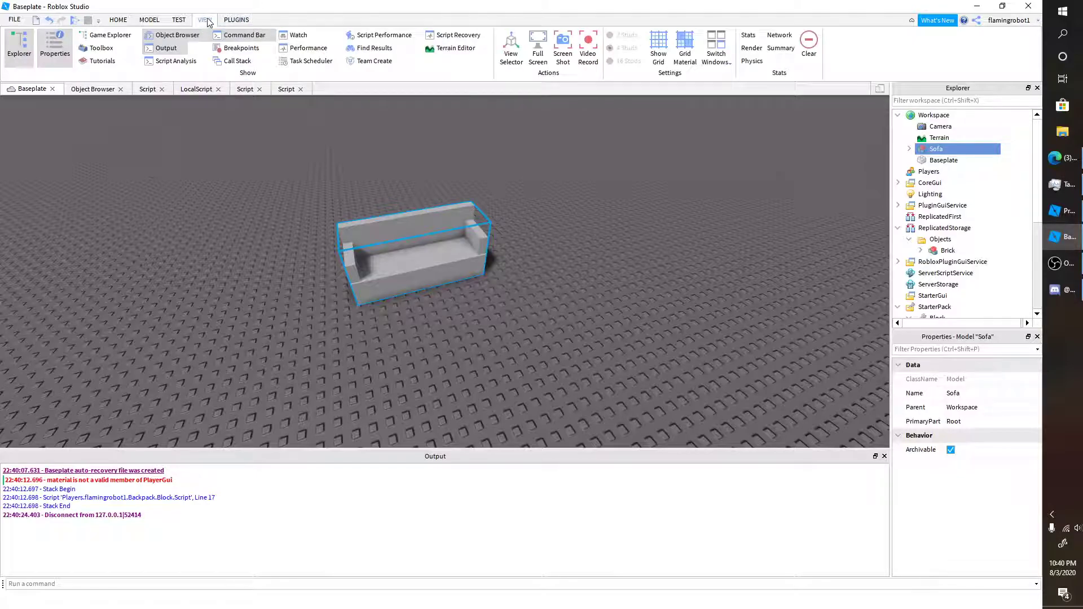
pyautogui.click(149, 20)
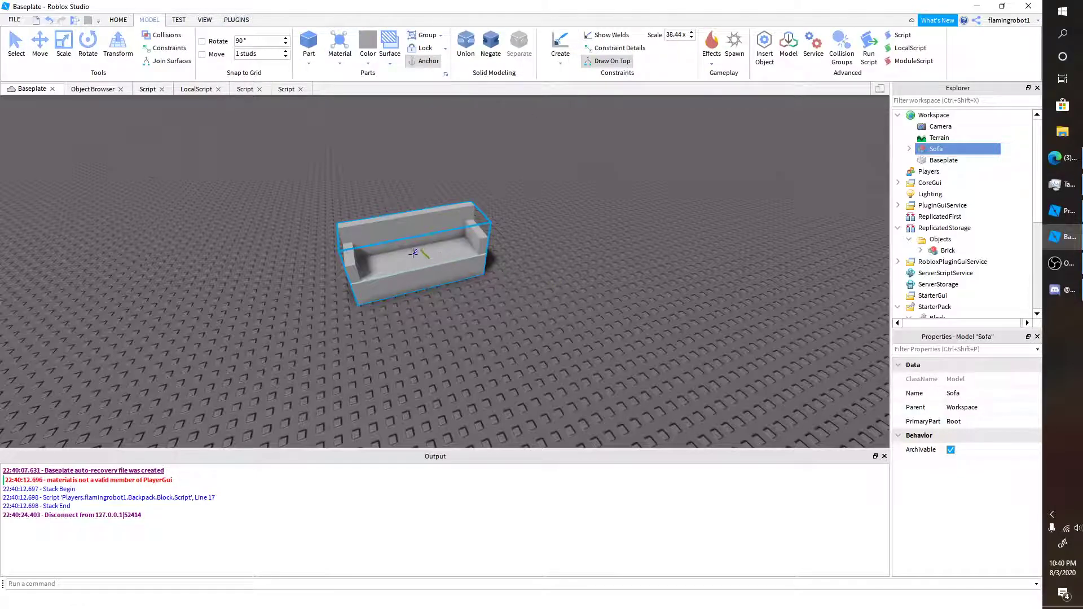
pyautogui.click(418, 231)
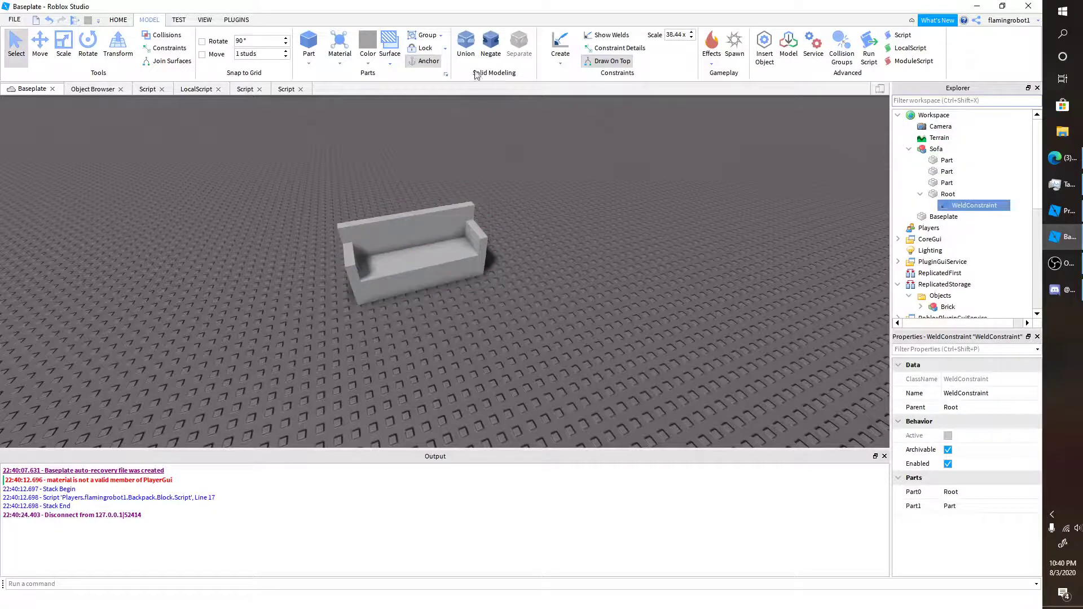
pyautogui.click(463, 237)
pyautogui.click(427, 266)
pyautogui.click(351, 260)
pyautogui.click(561, 216)
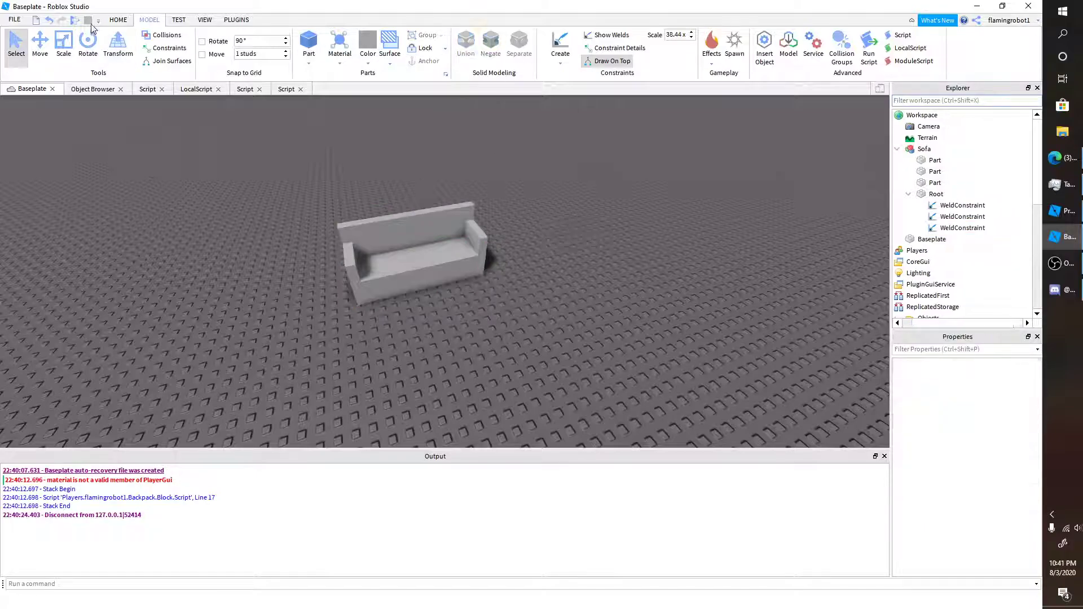
# Move the Sofa model back from the Workspace into ReplicatedStorage's Objects folder
pyautogui.click(415, 257)
pyautogui.moveTo(928, 151); pyautogui.dragTo(992, 149)
pyautogui.click(672, 120)
# Playtest the place, equip the Block tool, choose Sofa in the material GUI, place a sofa on the baseplate, and unequip the tool
pyautogui.click(119, 20)
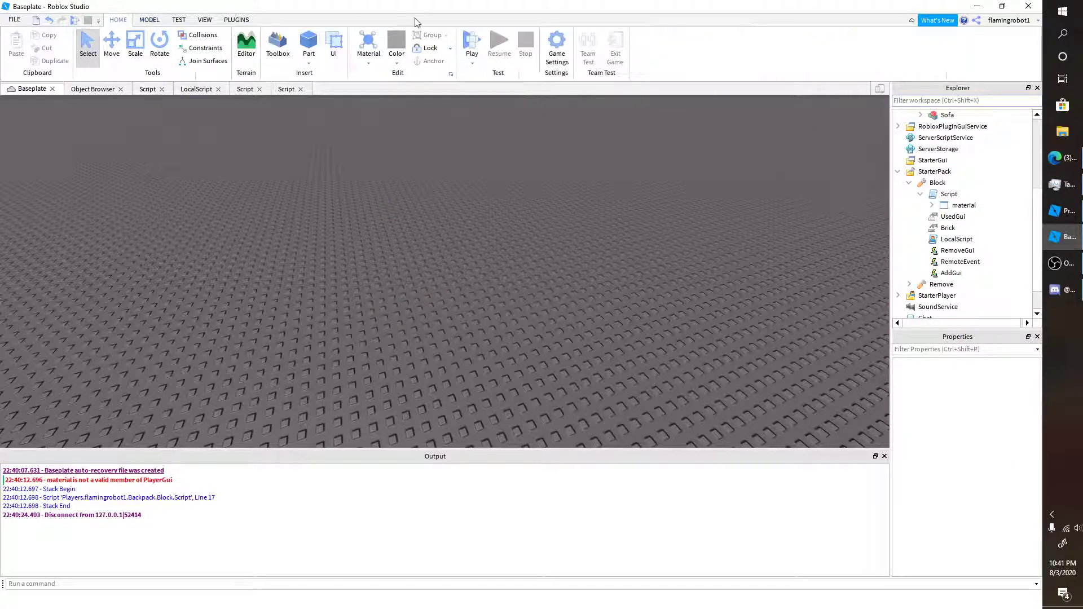
pyautogui.click(473, 41)
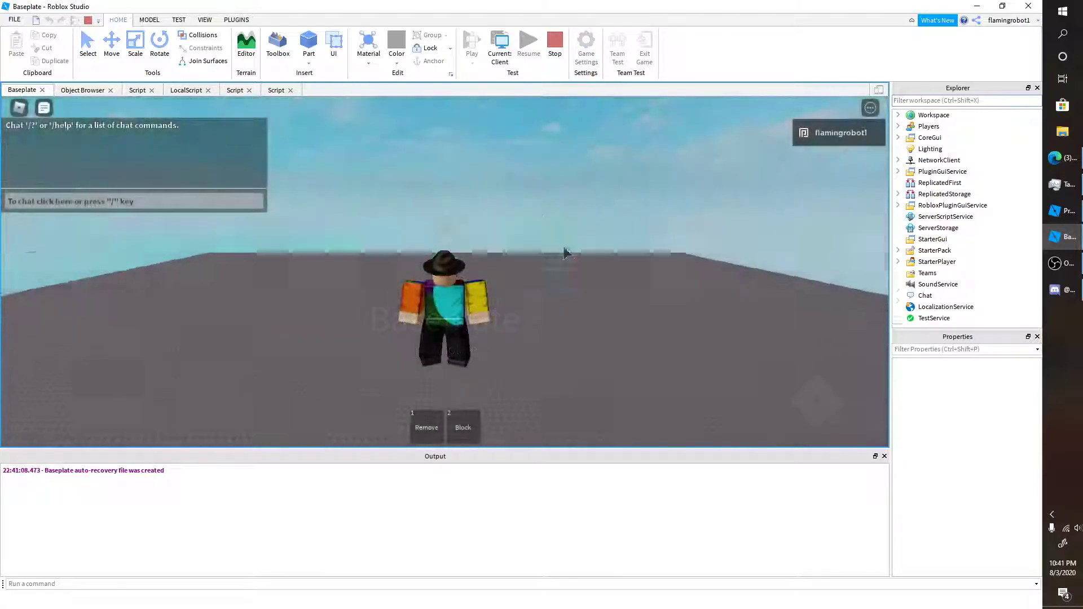
pyautogui.moveTo(535, 218); pyautogui.dragTo(535, 220, button='right')
pyautogui.press('2')
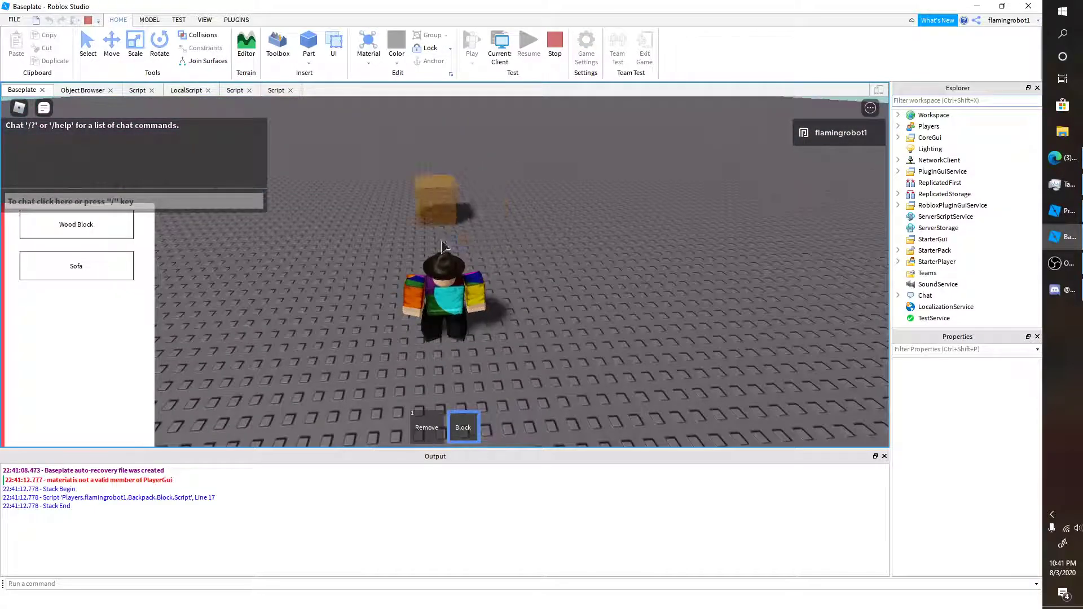
pyautogui.click(106, 274)
pyautogui.moveTo(401, 245); pyautogui.dragTo(403, 245, button='right')
pyautogui.click(448, 241)
pyautogui.press('s')
pyautogui.moveTo(475, 246); pyautogui.dragTo(475, 246, button='right')
pyautogui.press('2')
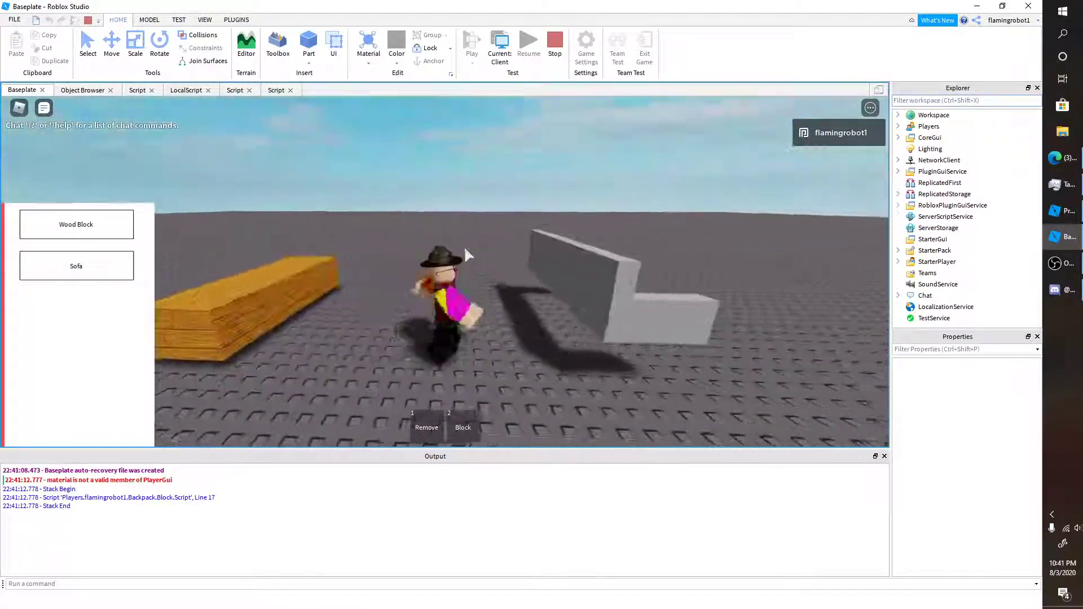
# Equip the Block tool again, place a wood block behind the sofa pieces, view them from another side, and stop the playtest
pyautogui.press('2')
pyautogui.click(412, 178)
pyautogui.moveTo(459, 193); pyautogui.dragTo(457, 192, button='right')
pyautogui.press('s')
pyautogui.press('a')
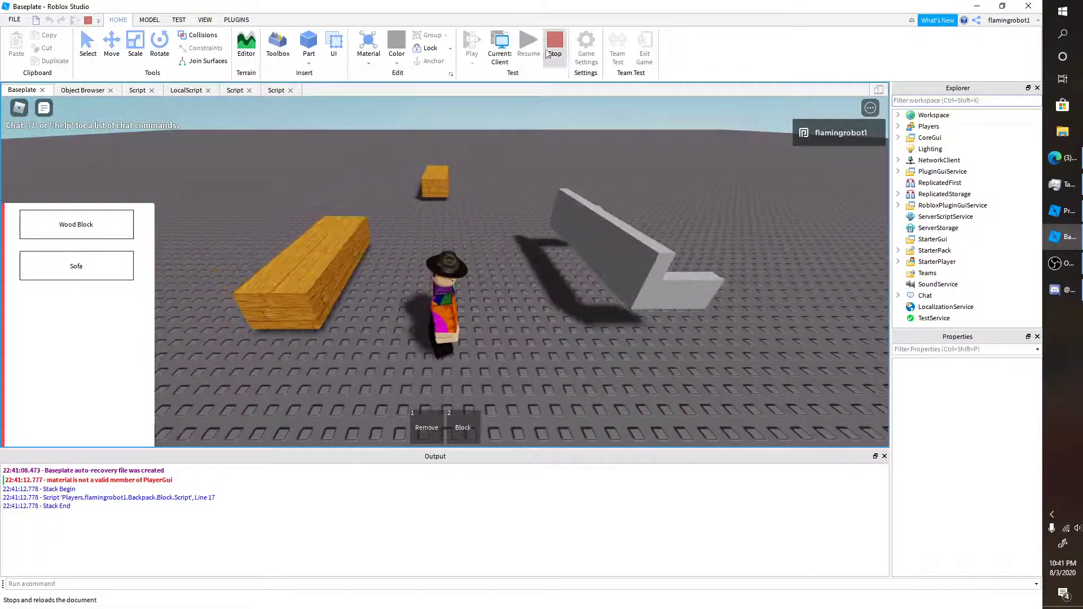
pyautogui.click(555, 40)
# Delete the three WeldConstraints inside the Root part of Sofa in ReplicatedStorage's Objects folder
pyautogui.scroll(2, 955, 210)
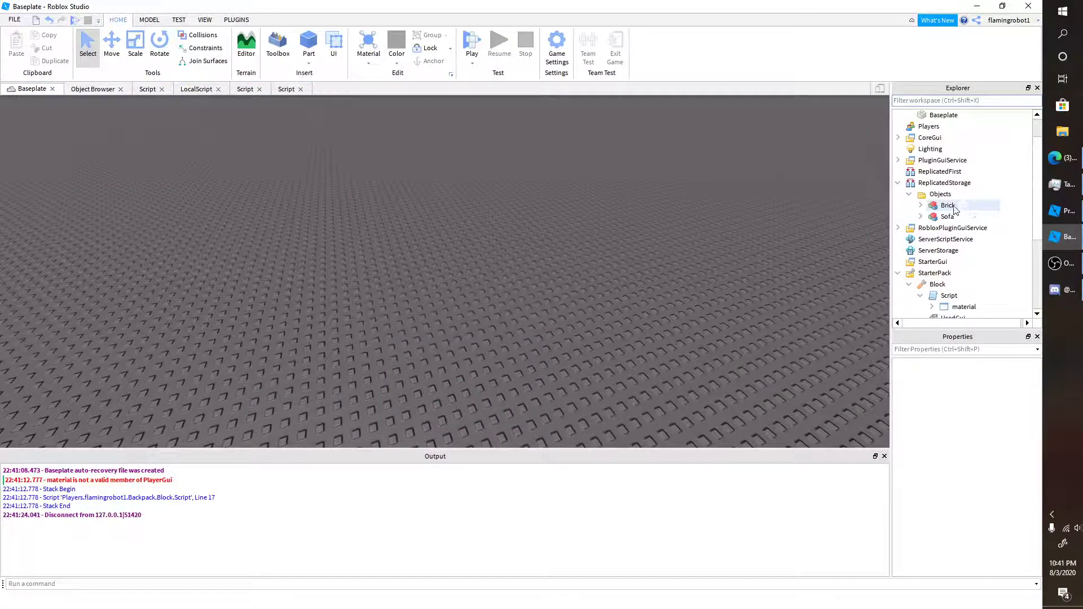
pyautogui.click(922, 217)
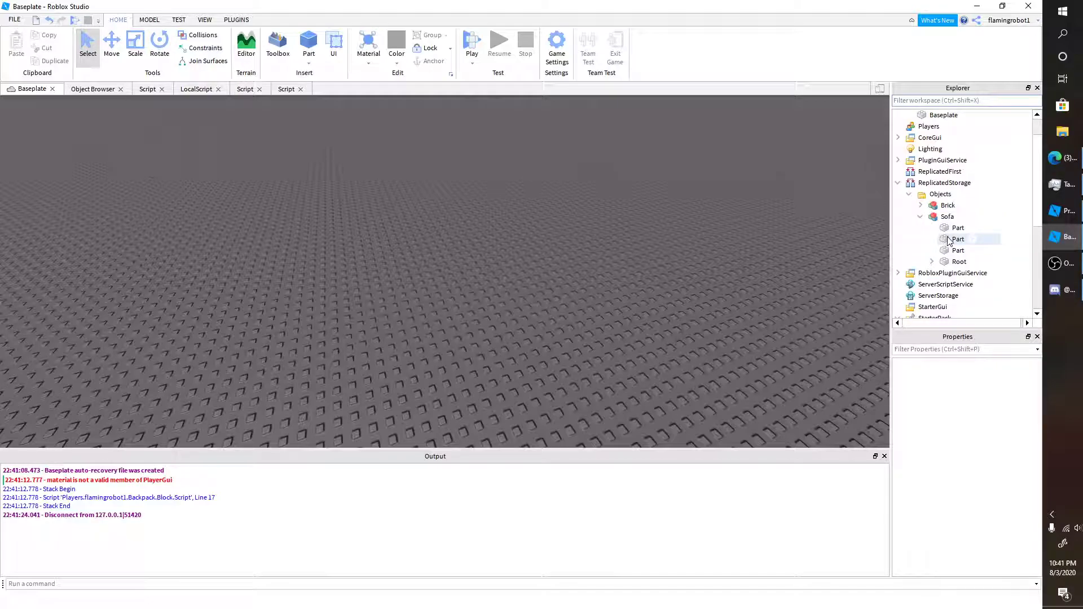
pyautogui.click(933, 262)
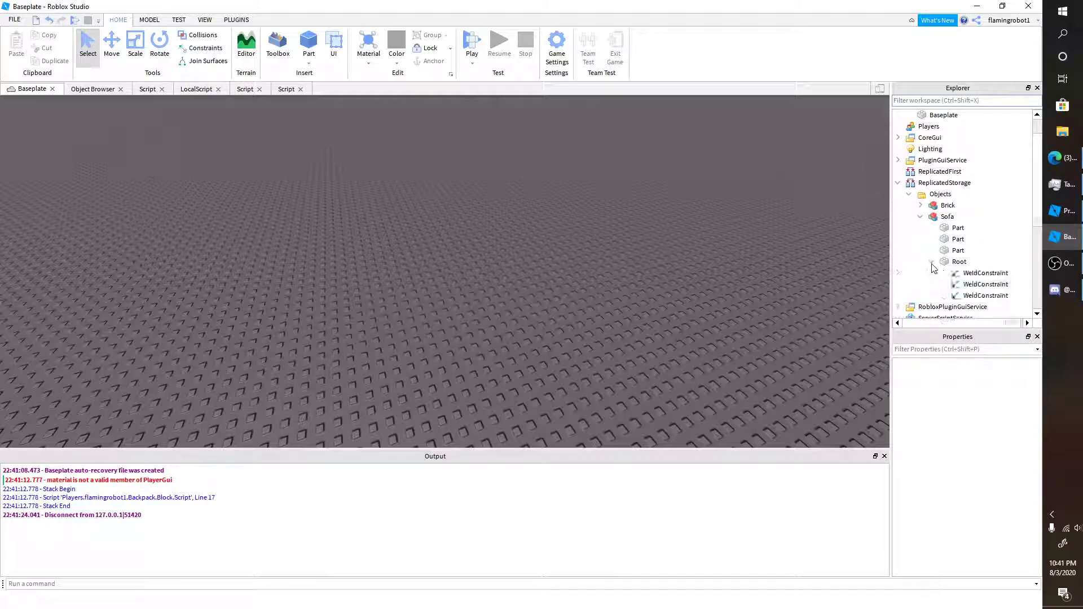
pyautogui.click(986, 273)
pyautogui.keyDown('shift'); pyautogui.click(986, 295); pyautogui.keyUp('shift')
pyautogui.press('Delete')
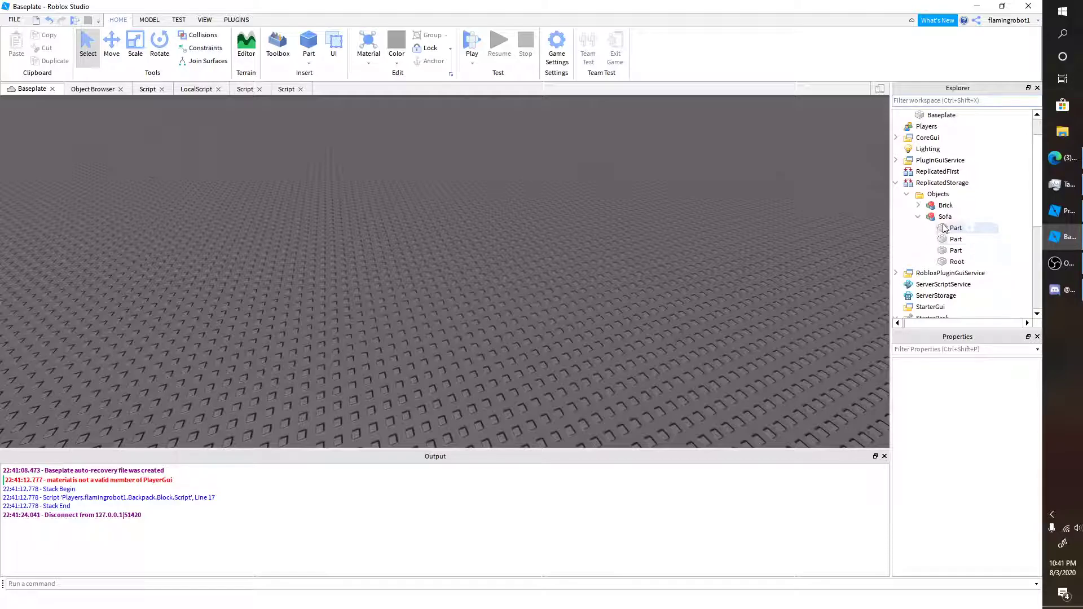
# Review the Block tool's server Script, return to the Baseplate view, and examine the Sofa's Root and Parts
pyautogui.scroll(-3, 937, 248)
pyautogui.doubleClick(947, 240)
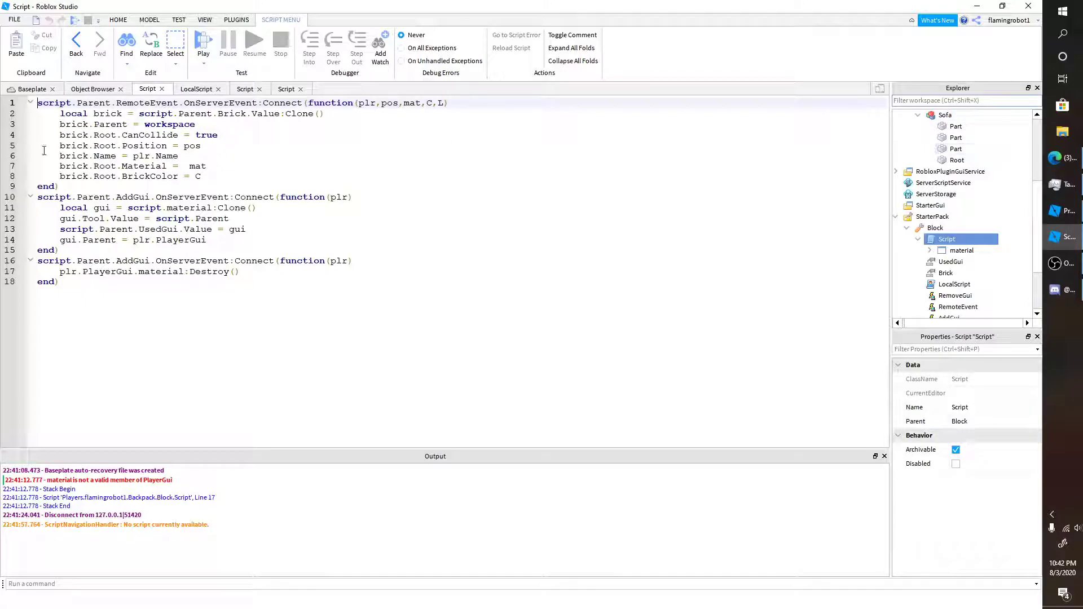
pyautogui.click(29, 89)
pyautogui.click(959, 161)
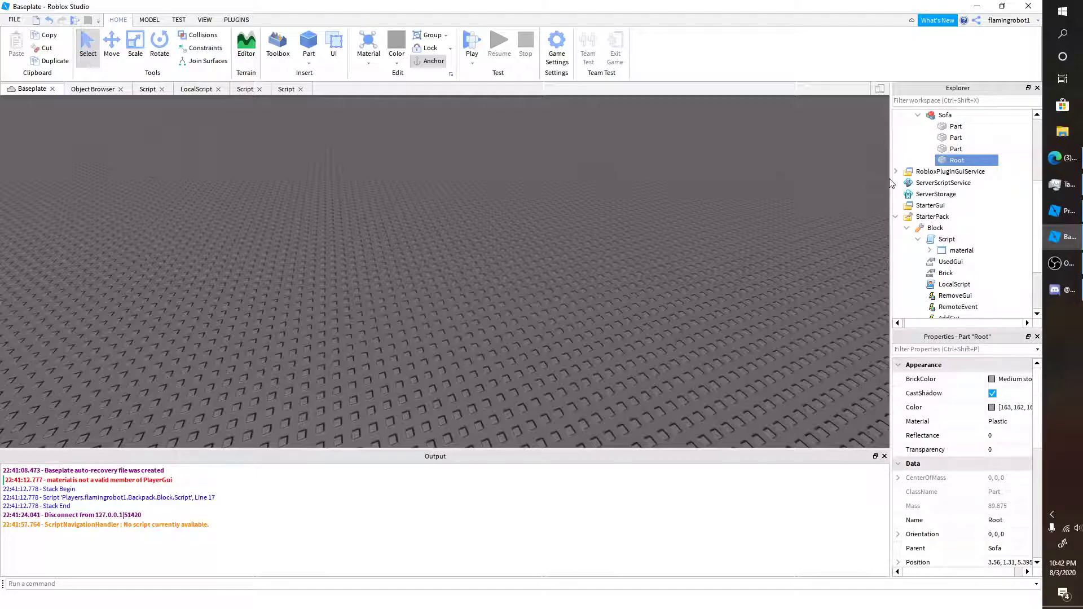
pyautogui.click(957, 137)
pyautogui.keyDown('ctrl'); pyautogui.click(956, 126); pyautogui.keyUp('ctrl')
pyautogui.keyDown('shift'); pyautogui.click(958, 160); pyautogui.keyUp('shift')
pyautogui.click(1011, 174)
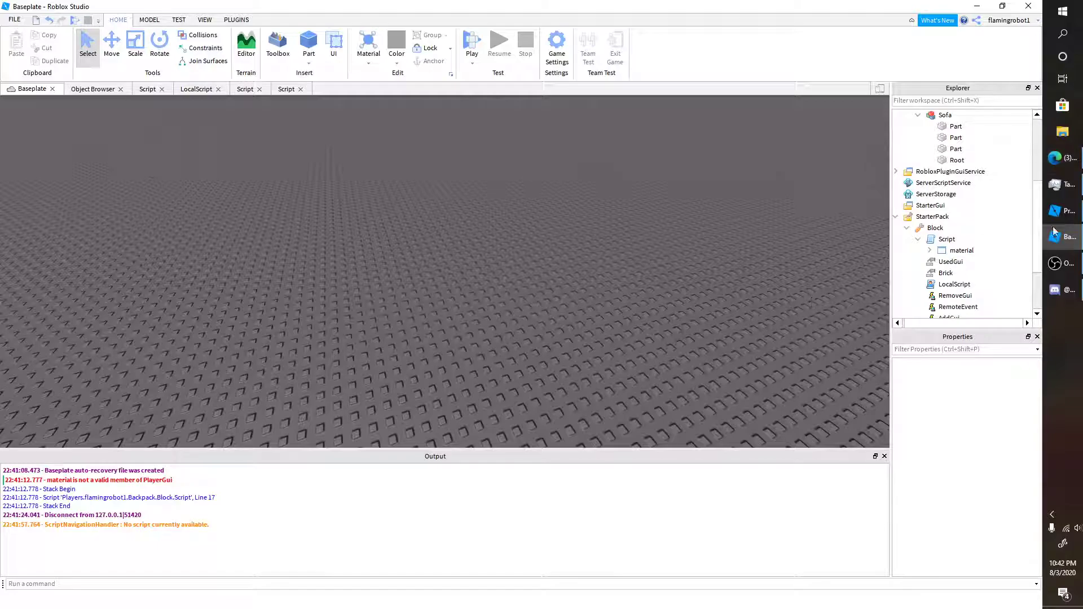
# Switch to the Edge browser, search the web for "roblox develop", and open the Roblox Developer Hub
pyautogui.click(1063, 263)
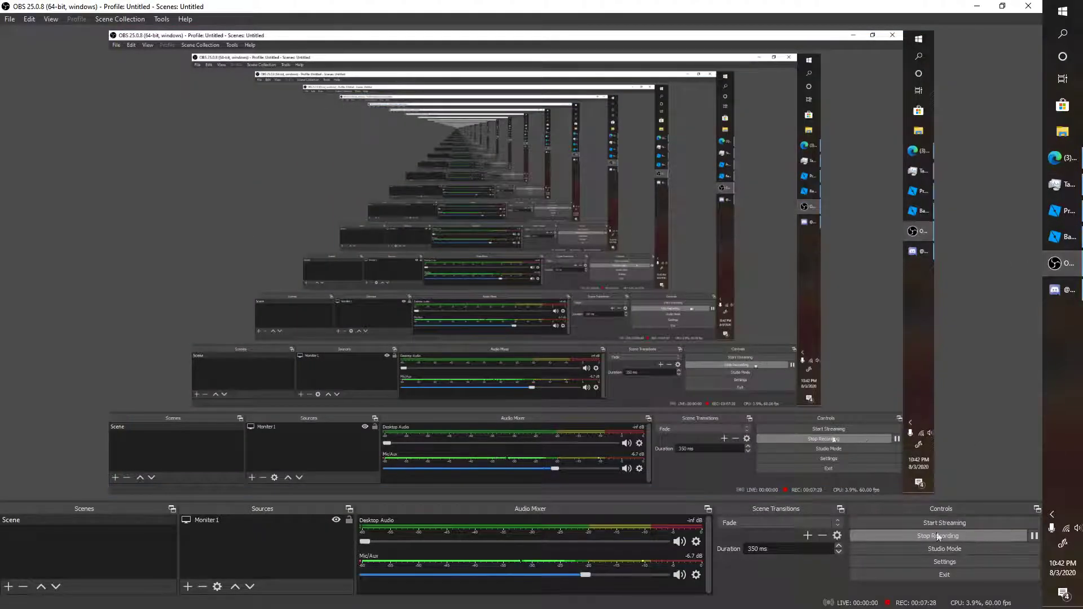
pyautogui.click(1061, 160)
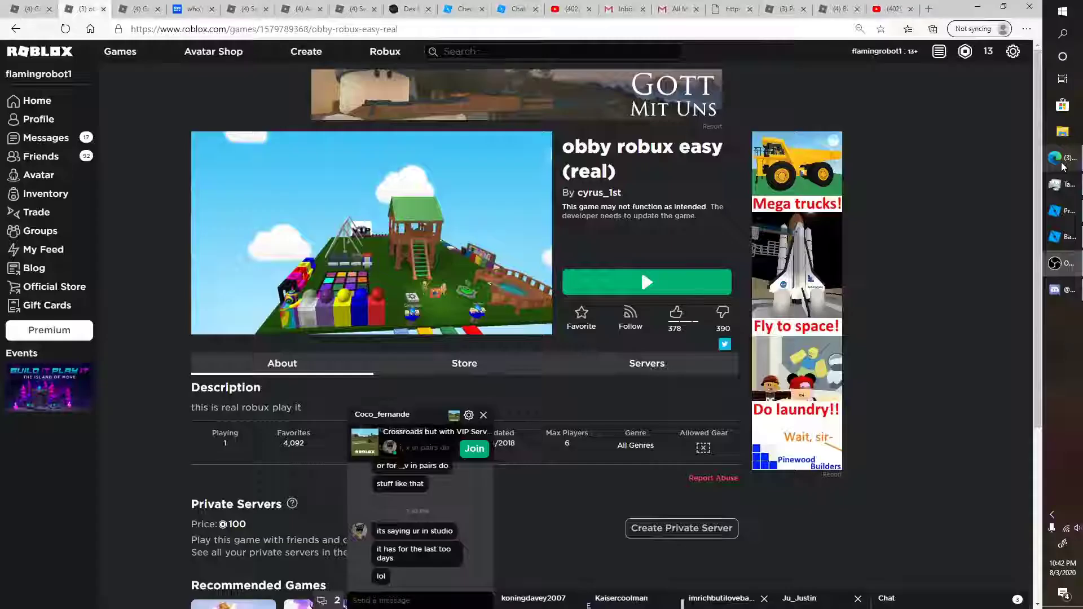
pyautogui.click(134, 10)
pyautogui.click(160, 31)
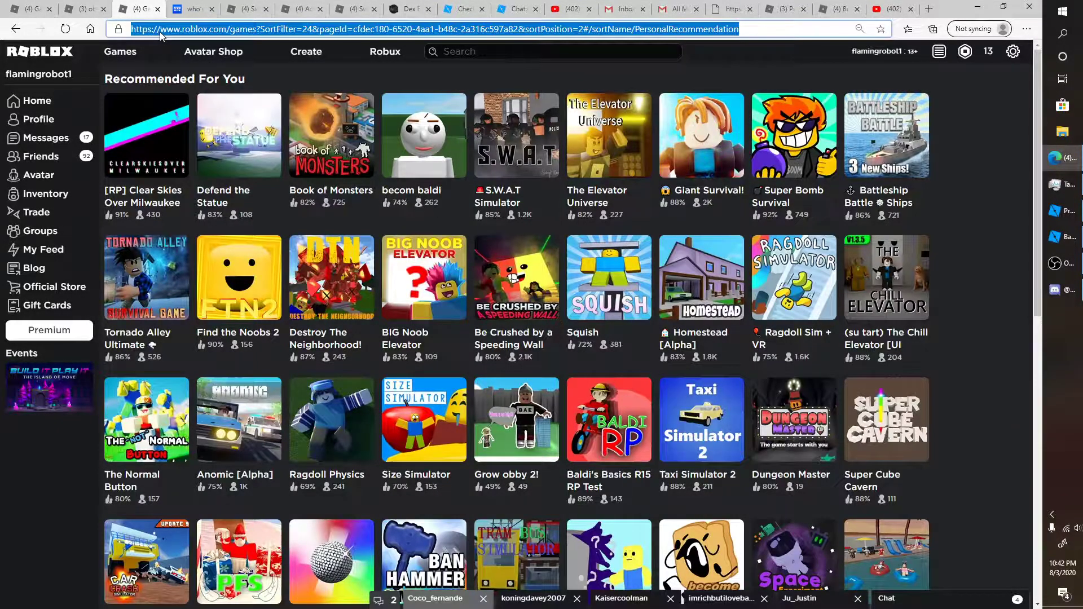
pyautogui.write('d')
pyautogui.press('BackSpace')
pyautogui.write('roblox develop')
pyautogui.press('Return')
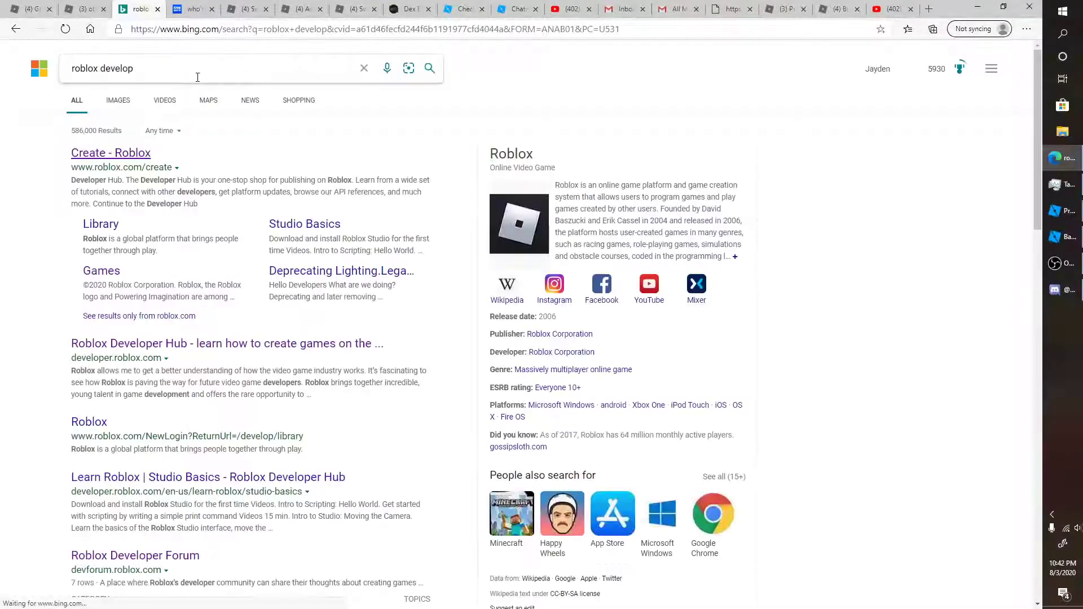
pyautogui.click(190, 356)
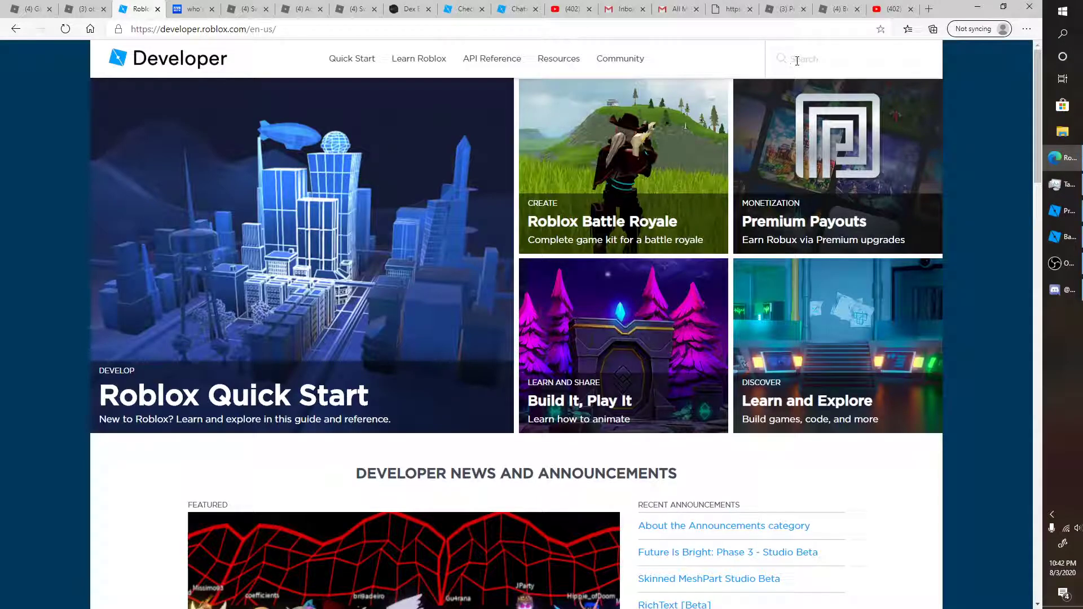
# Search the Developer Hub for "model cframe" and look through the results for a way to move a whole model
pyautogui.click(798, 59)
pyautogui.write('telepo')
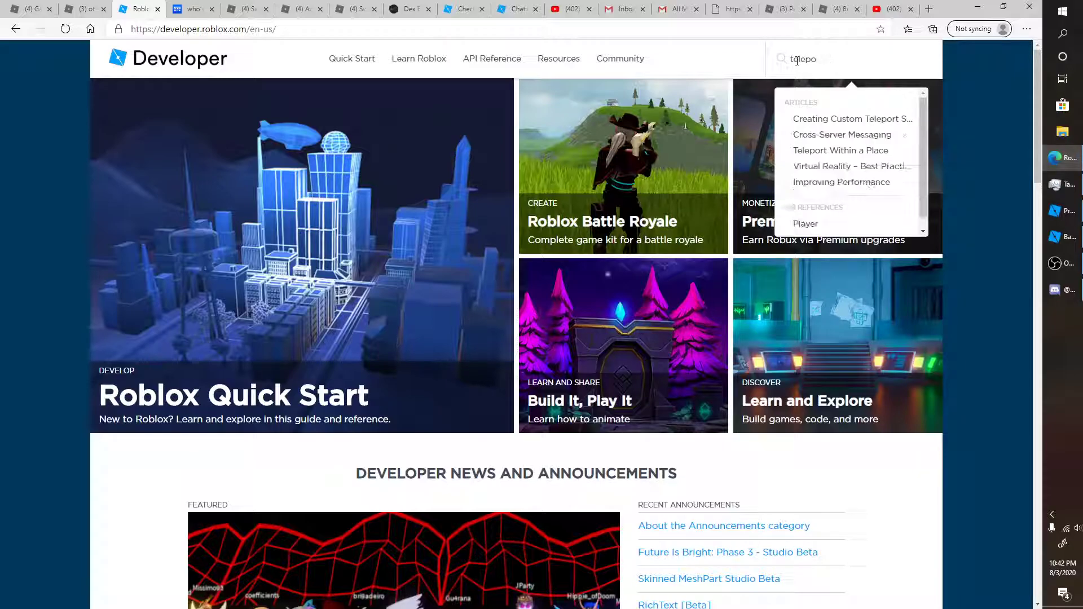
pyautogui.hotkey('ctrl', 'a')
pyautogui.press('BackSpace')
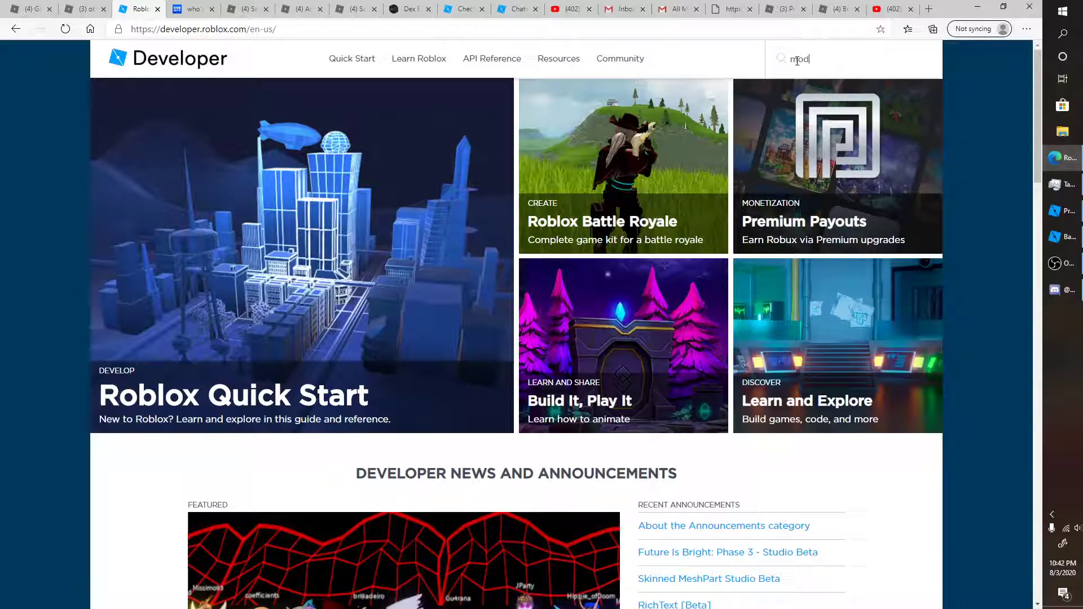
pyautogui.write('model cframe')
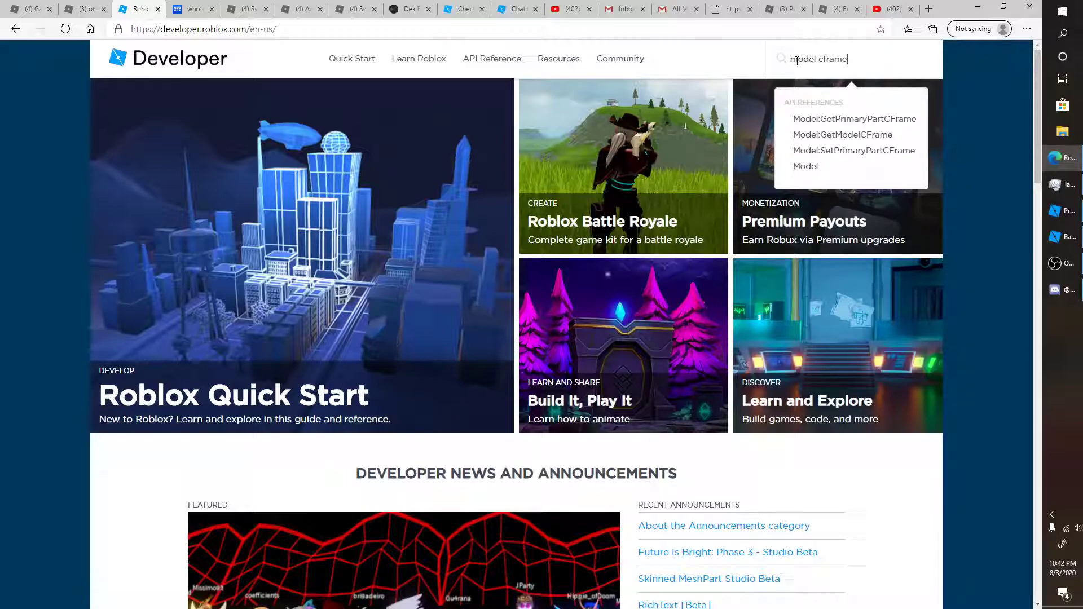
pyautogui.press('Return')
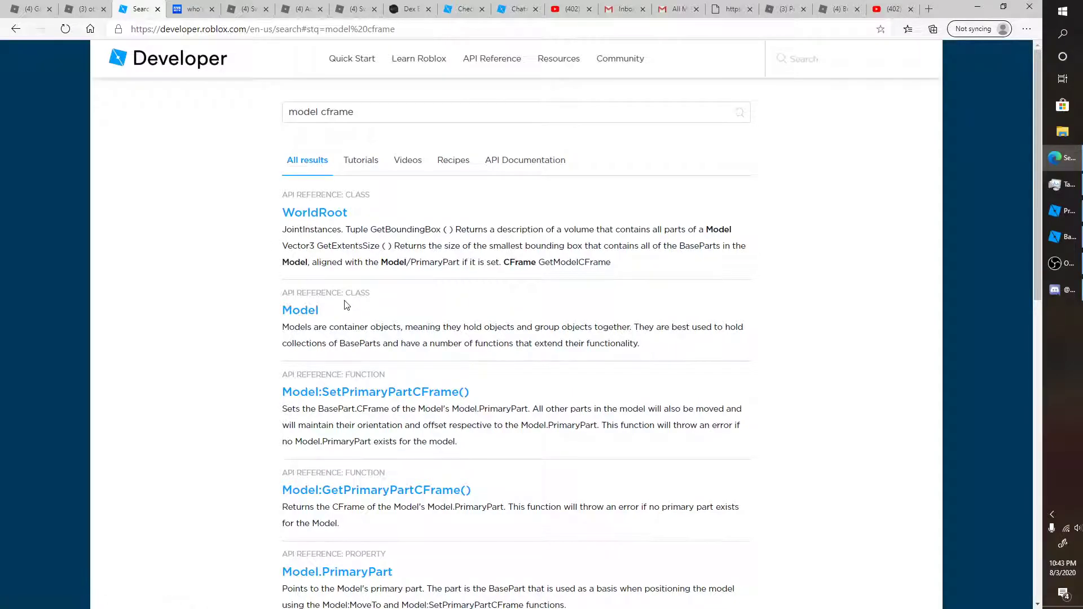
pyautogui.scroll(-1, 348, 303)
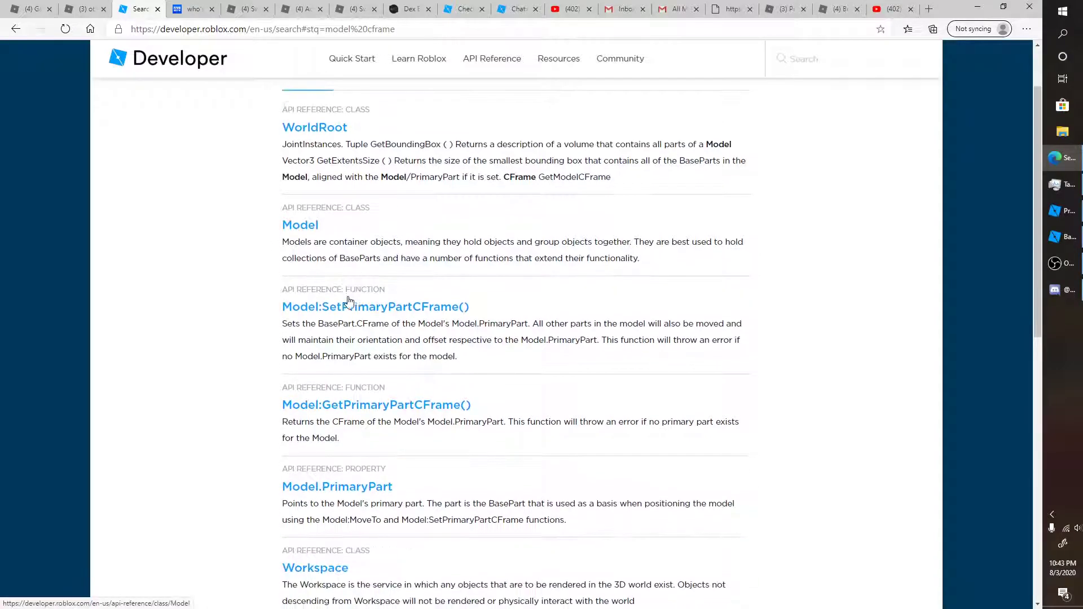
pyautogui.scroll(-1, 348, 301)
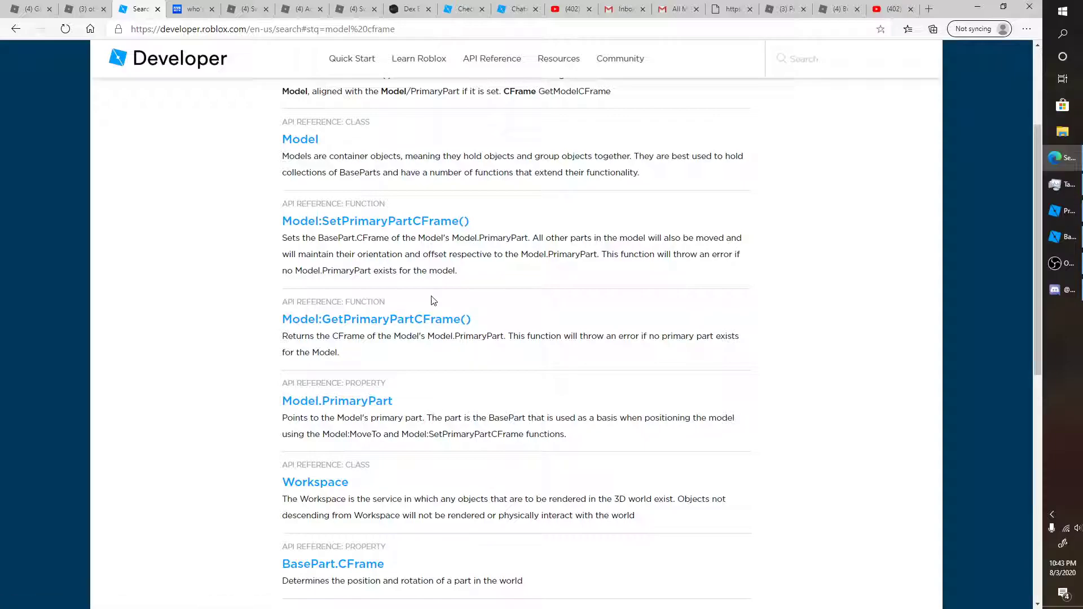
pyautogui.scroll(-1, 433, 300)
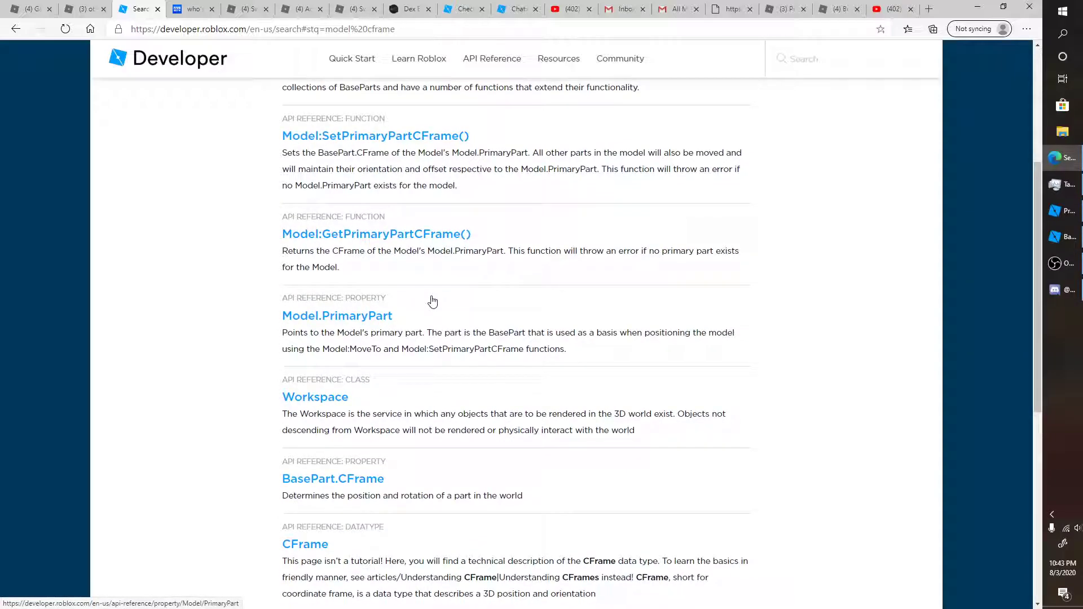
pyautogui.scroll(-1, 433, 293)
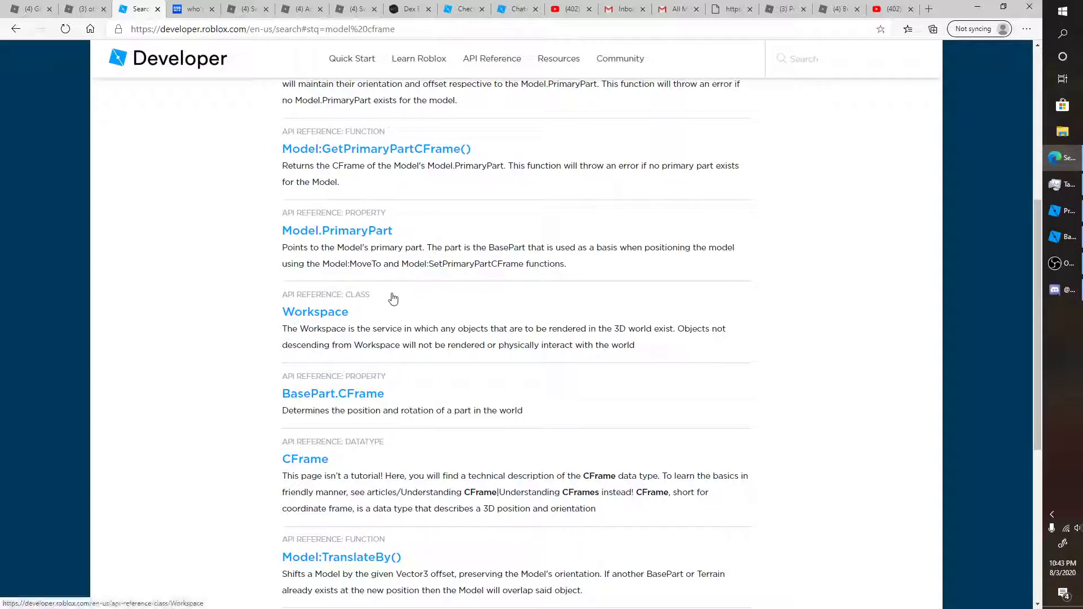
pyautogui.scroll(-1, 401, 290)
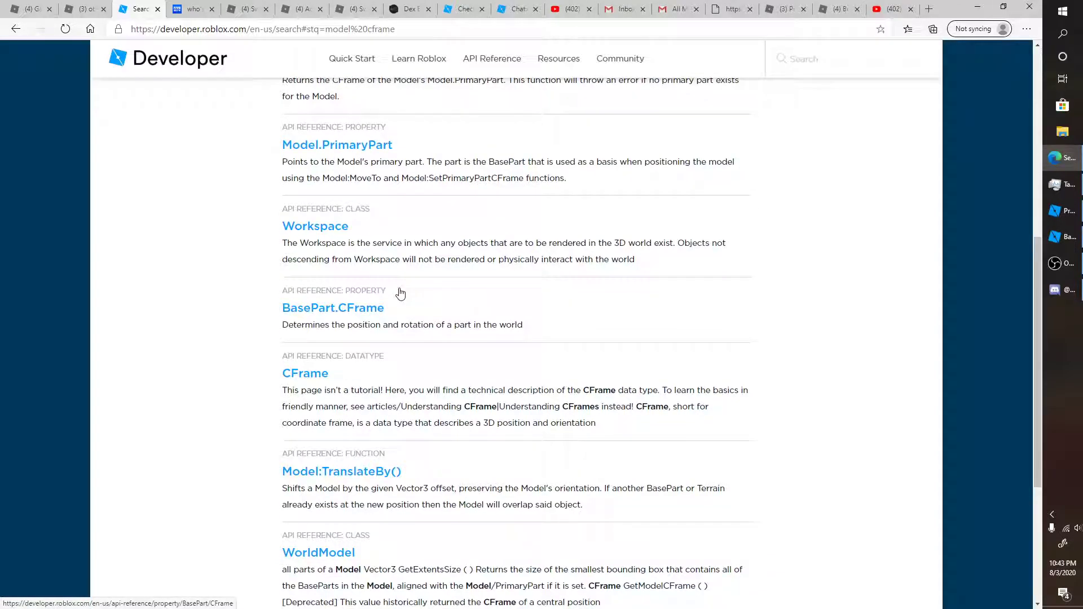
pyautogui.scroll(-3, 401, 293)
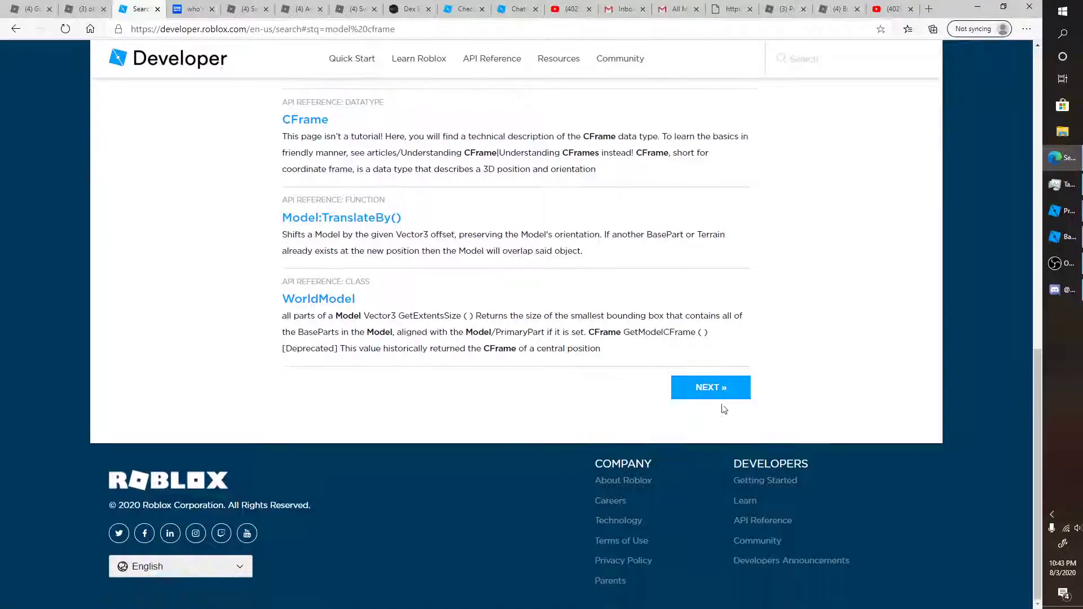
# Search the Developer Hub for "Model:Set" and look through the results for a function that positions a whole model
pyautogui.click(723, 395)
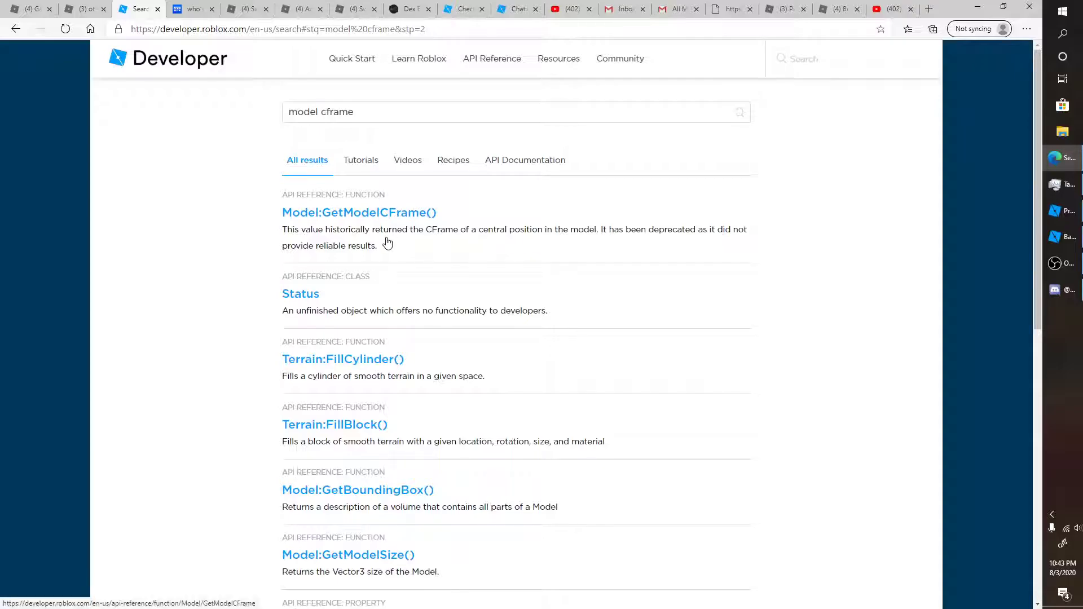
pyautogui.moveTo(489, 112); pyautogui.dragTo(277, 116)
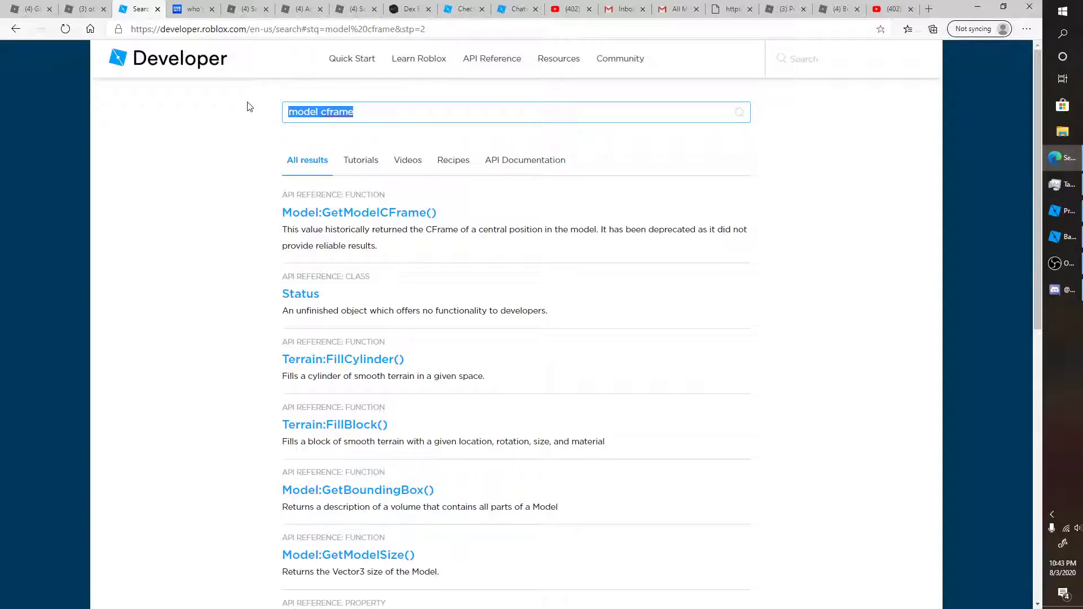
pyautogui.write('m')
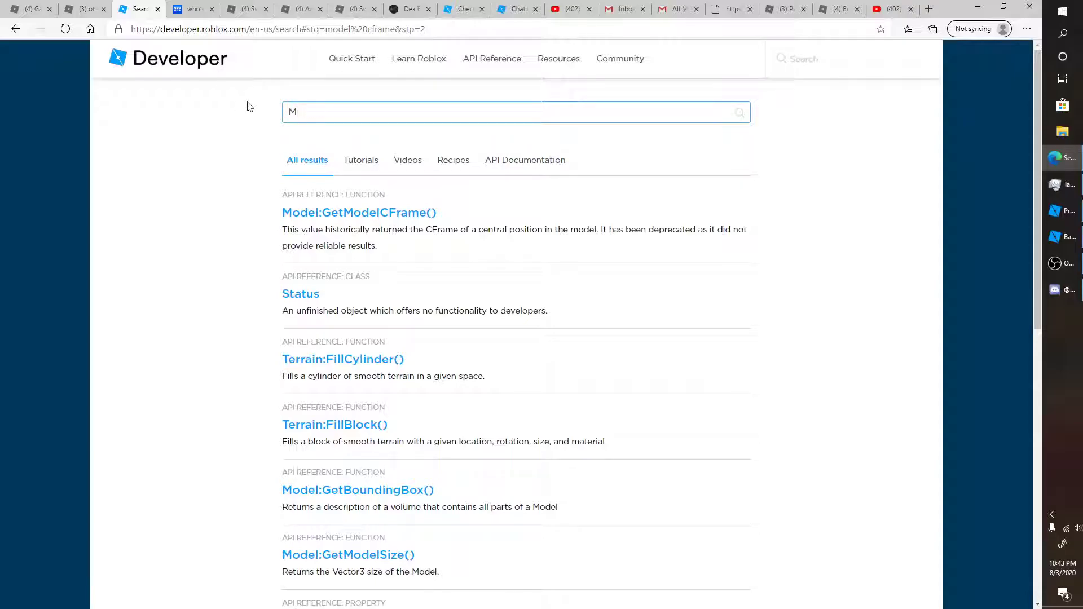
pyautogui.write('odel:Set')
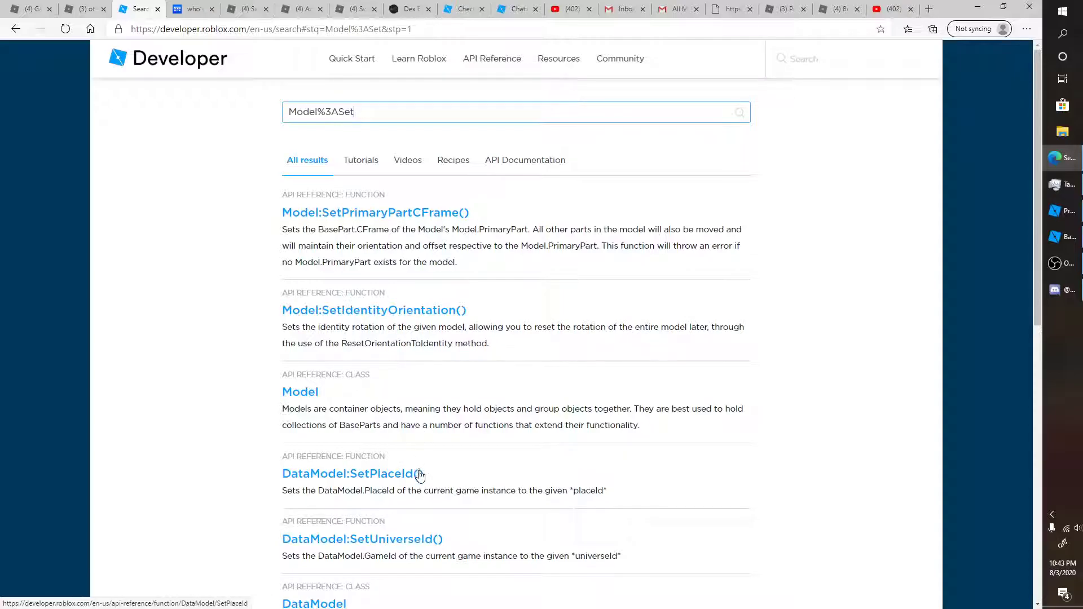
pyautogui.scroll(-5, 423, 480)
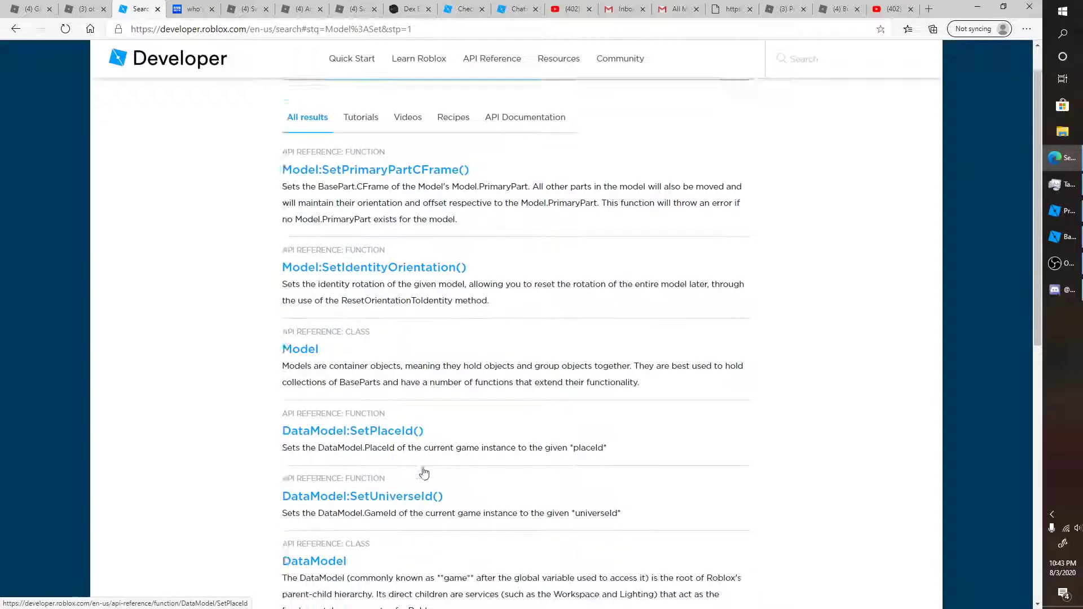
pyautogui.scroll(-2, 425, 471)
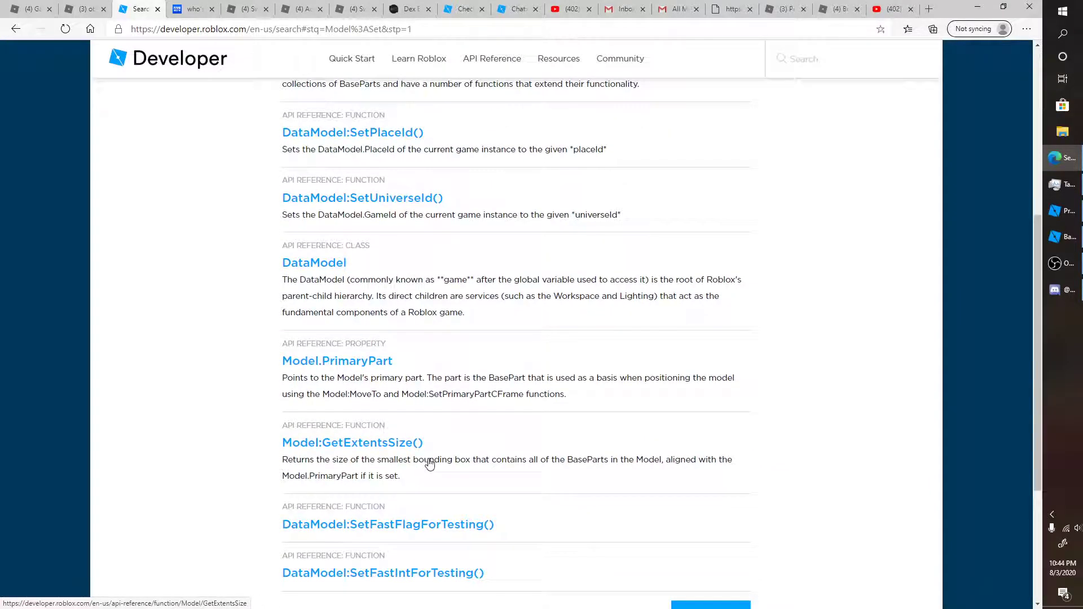
pyautogui.scroll(-4, 430, 464)
pyautogui.click(1063, 263)
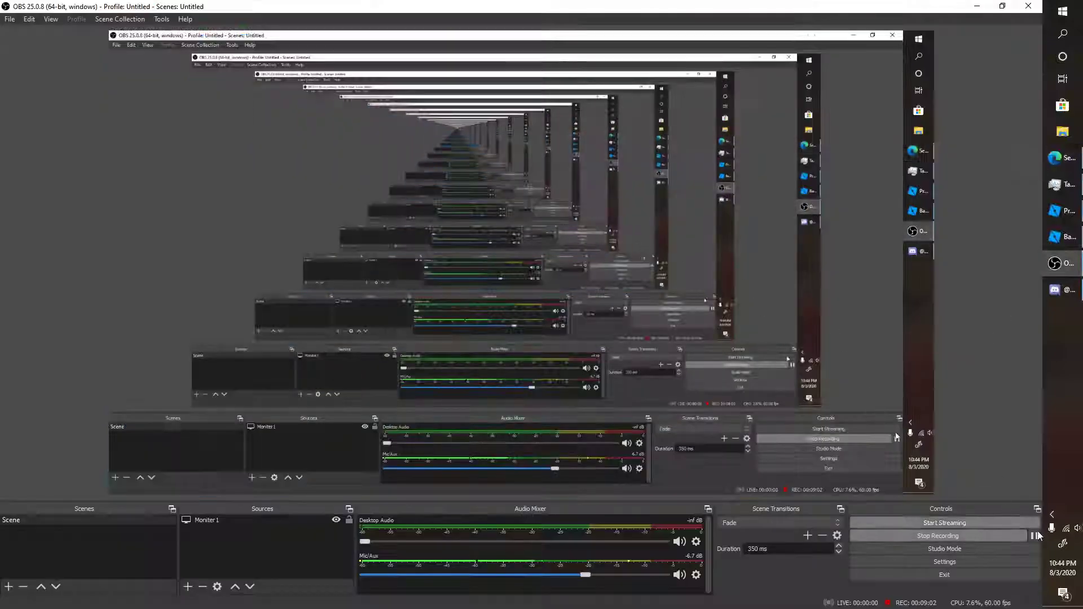
pyautogui.click(1070, 212)
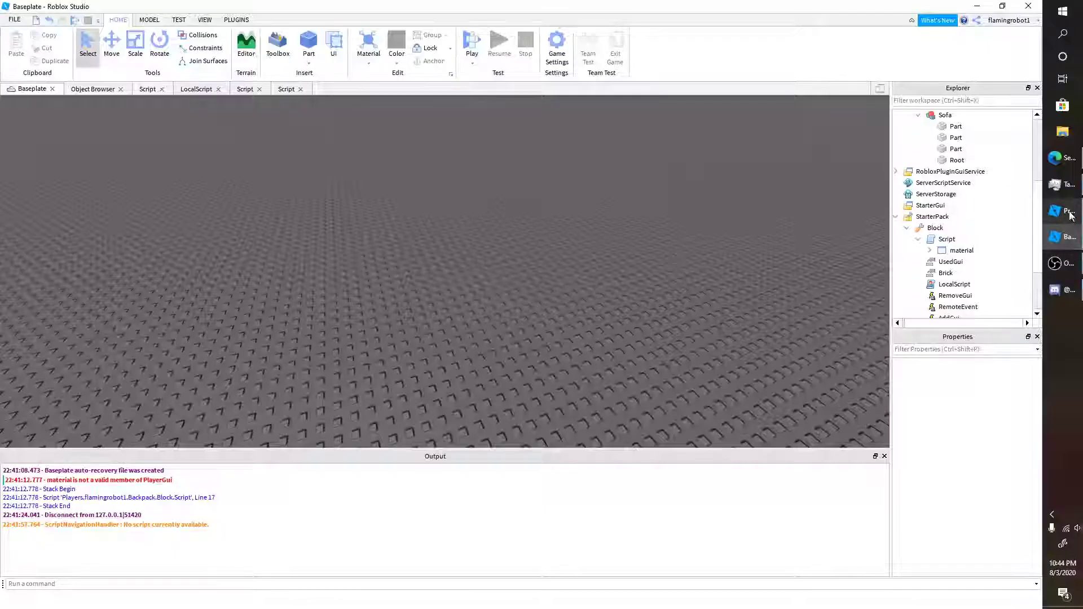
pyautogui.click(1064, 158)
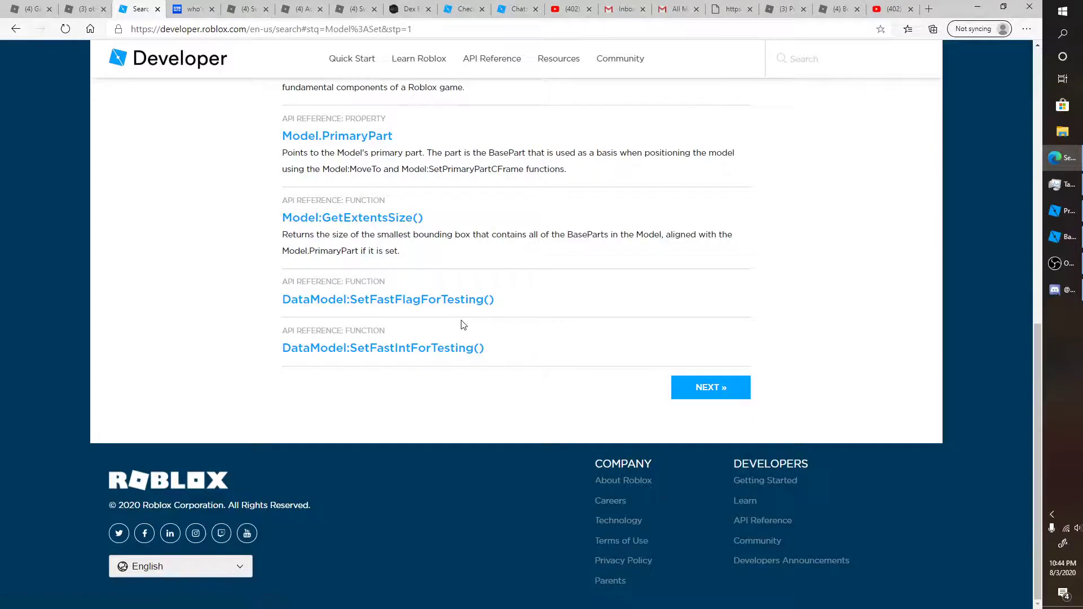
pyautogui.scroll(10, 464, 325)
pyautogui.click(1064, 263)
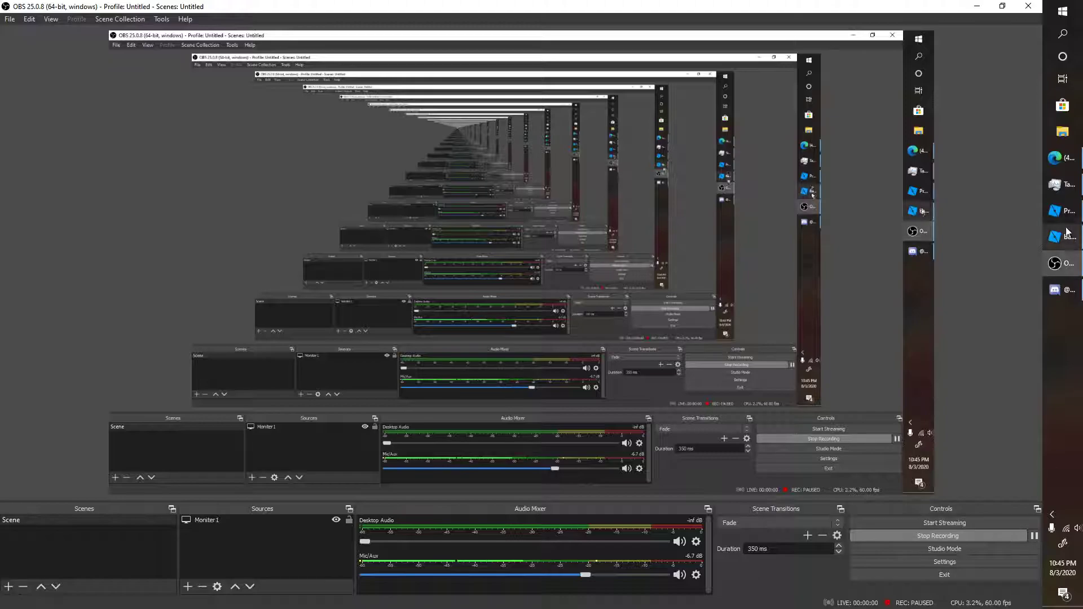
# Switch to Roblox Studio and create a weld constraint from the sofa's seat base to its right armrest in the Workspace
pyautogui.click(1067, 237)
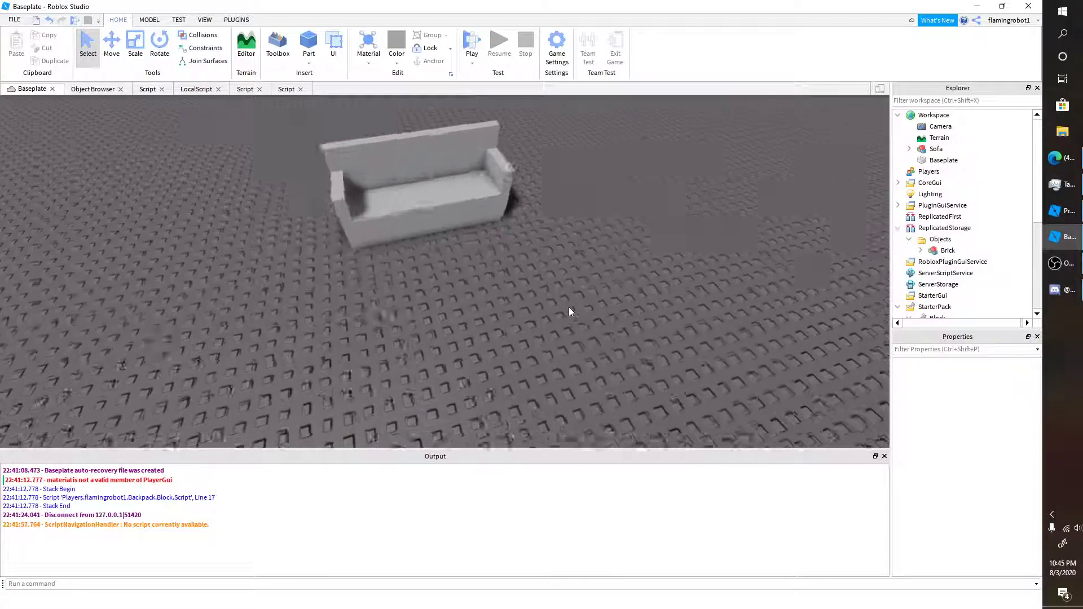
pyautogui.click(508, 174)
pyautogui.click(568, 205)
pyautogui.click(149, 20)
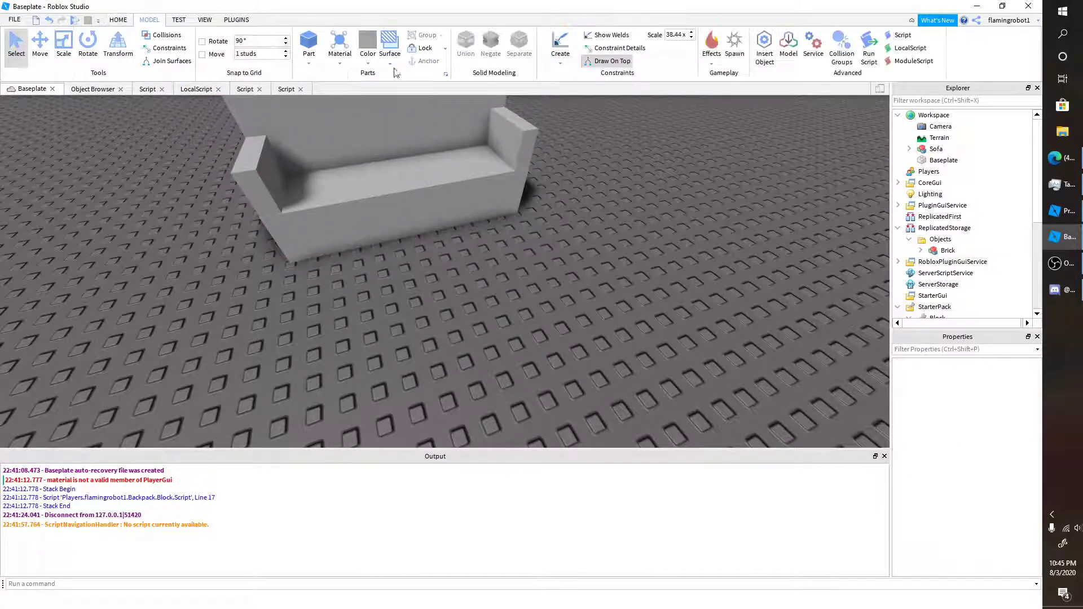
pyautogui.click(565, 49)
pyautogui.click(475, 177)
pyautogui.click(510, 141)
pyautogui.click(614, 153)
# Create weld constraints from the sofa's seat base to its backrest and to its left armrest
pyautogui.click(566, 49)
pyautogui.click(443, 187)
pyautogui.click(416, 118)
pyautogui.click(641, 202)
pyautogui.moveTo(642, 202); pyautogui.dragTo(640, 202, button='right')
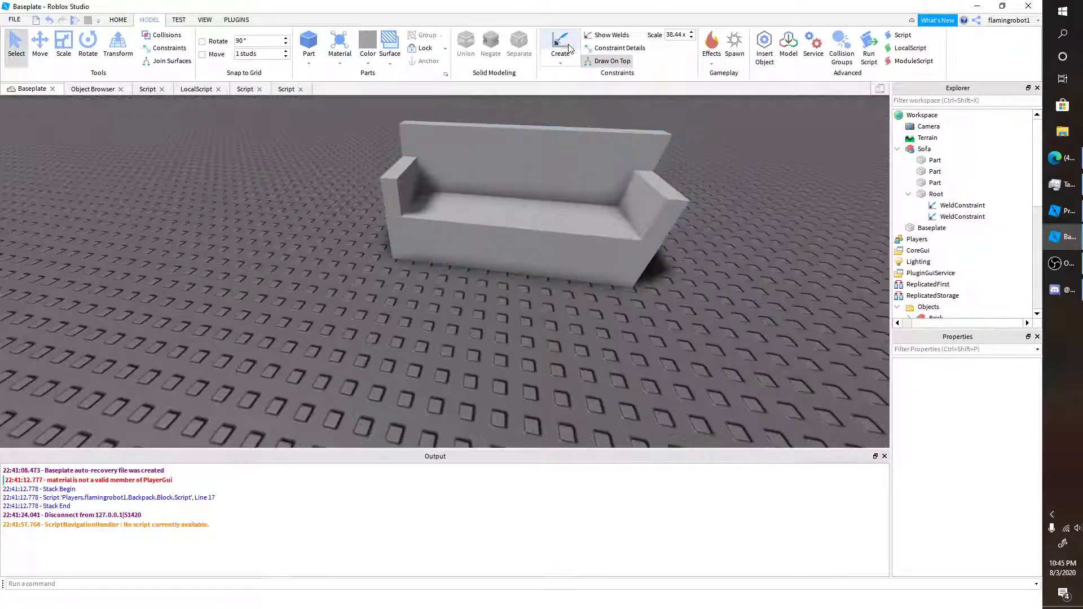
pyautogui.click(568, 48)
pyautogui.click(532, 218)
pyautogui.click(393, 180)
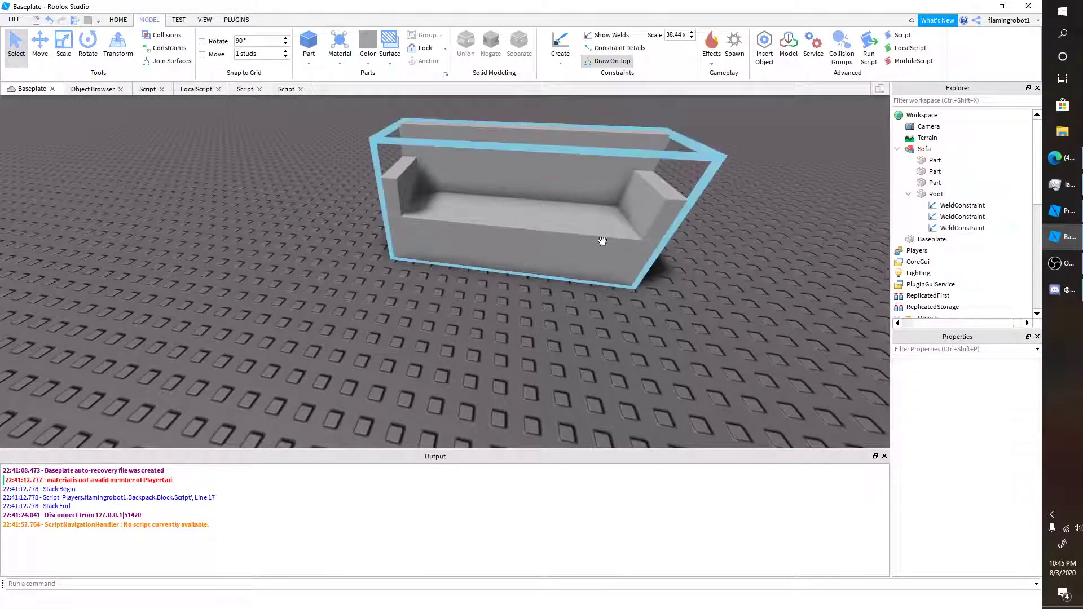
# Toggle the Anchored property of the sofa's Root part and move Sofa back into ReplicatedStorage's Objects folder
pyautogui.click(536, 235)
pyautogui.click(937, 194)
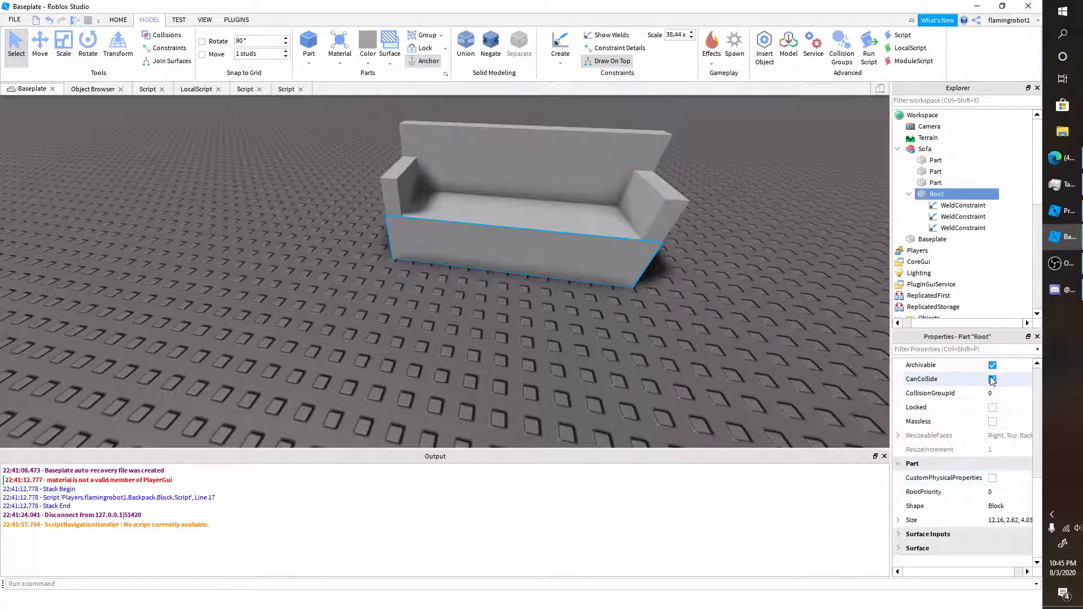
pyautogui.scroll(2, 992, 381)
pyautogui.click(992, 437)
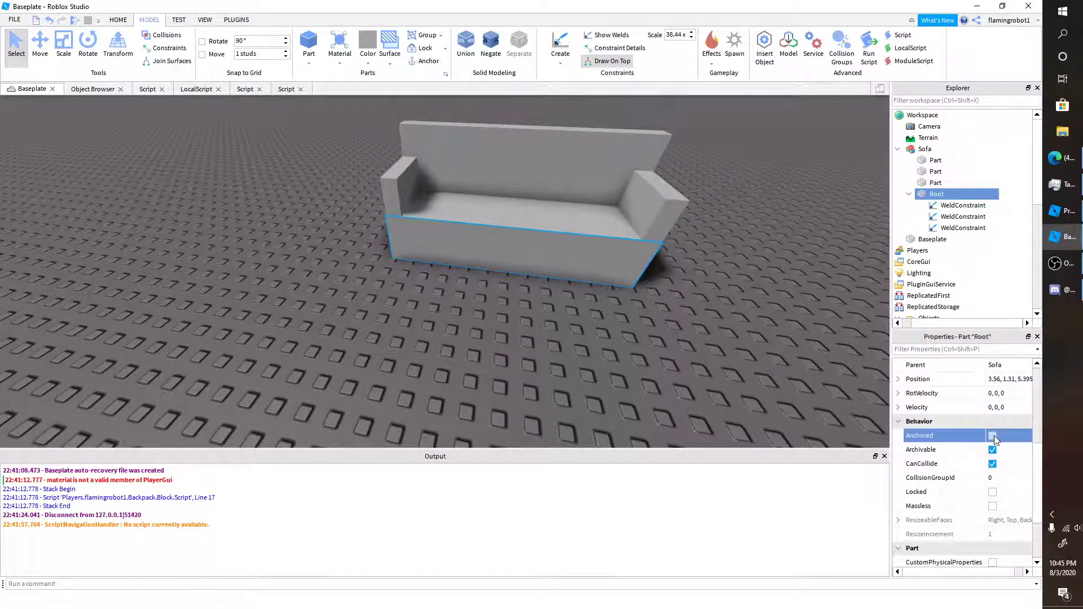
pyautogui.click(797, 401)
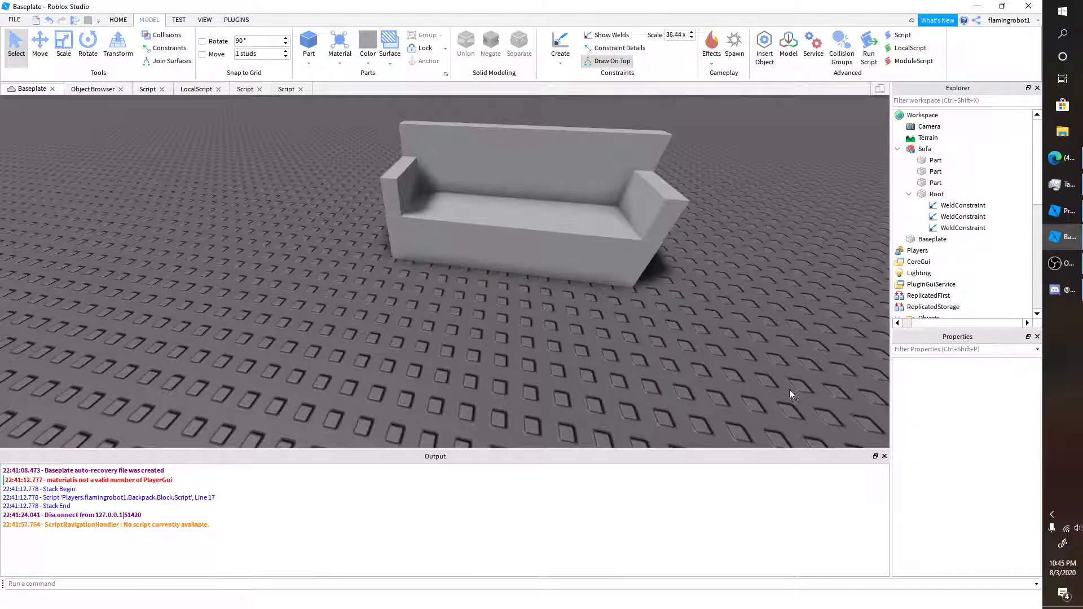
pyautogui.moveTo(925, 149); pyautogui.dragTo(734, 163)
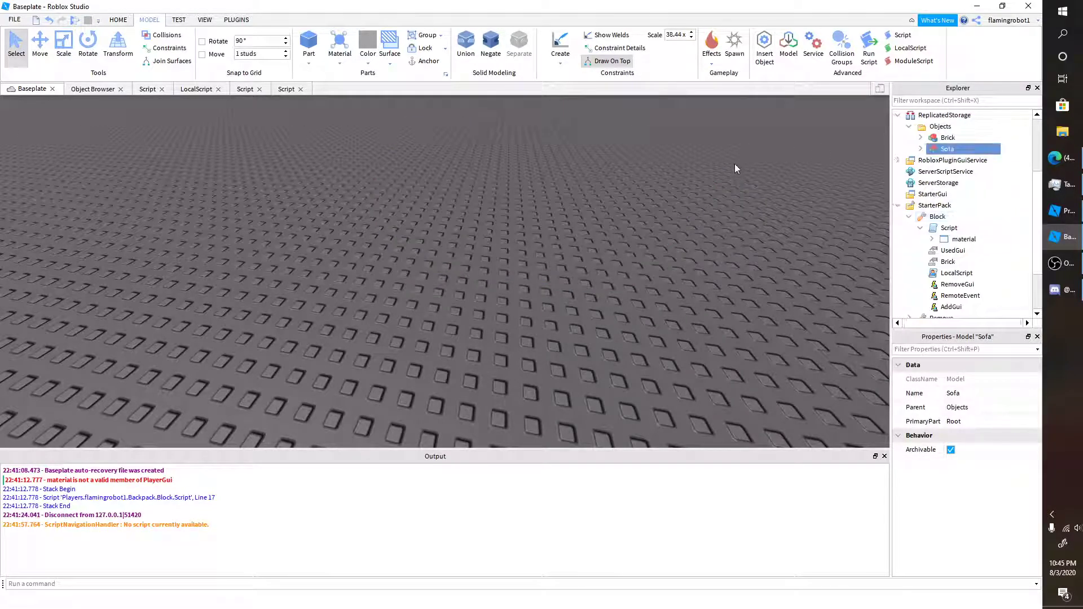
pyautogui.click(735, 164)
# Start a playtest, bring up the material GUI with the Block tool, and choose Sofa in it
pyautogui.click(127, 20)
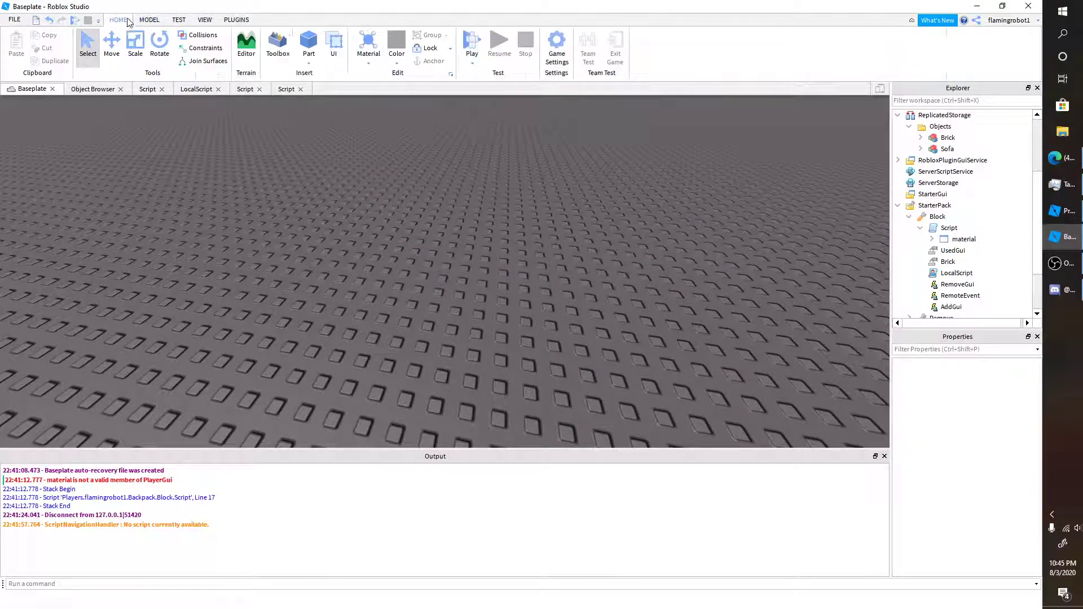
pyautogui.click(472, 42)
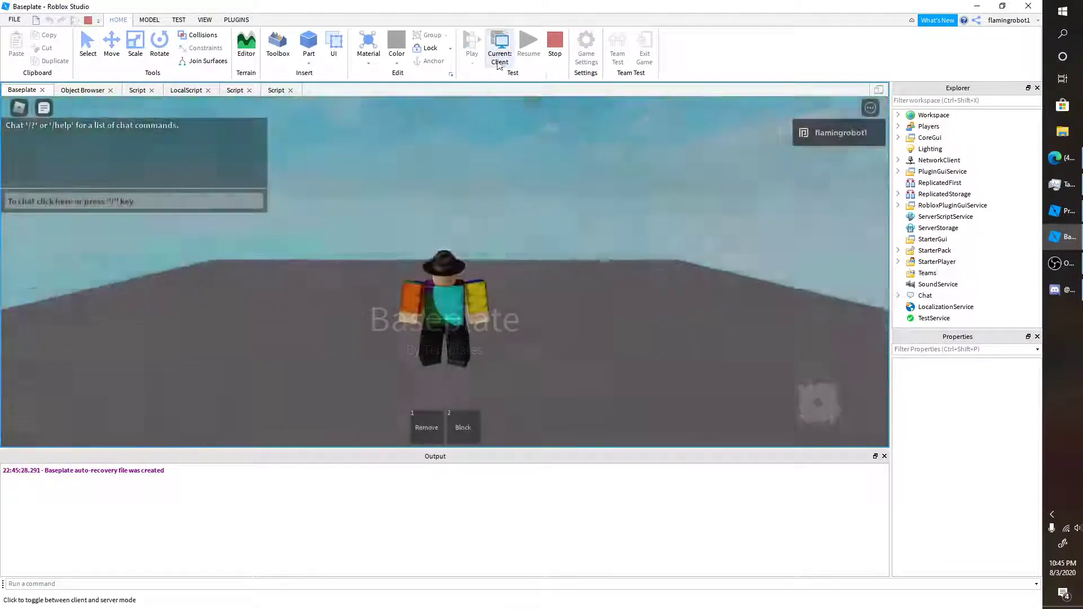
pyautogui.moveTo(570, 145); pyautogui.dragTo(570, 147, button='right')
pyautogui.press('2')
pyautogui.press('1')
pyautogui.moveTo(505, 235)
pyautogui.mouseDown(button='right')
pyautogui.moveTo(559, 207)
pyautogui.moveTo(504, 238)
pyautogui.mouseUp(button='right')
pyautogui.press('s')
pyautogui.click(68, 266)
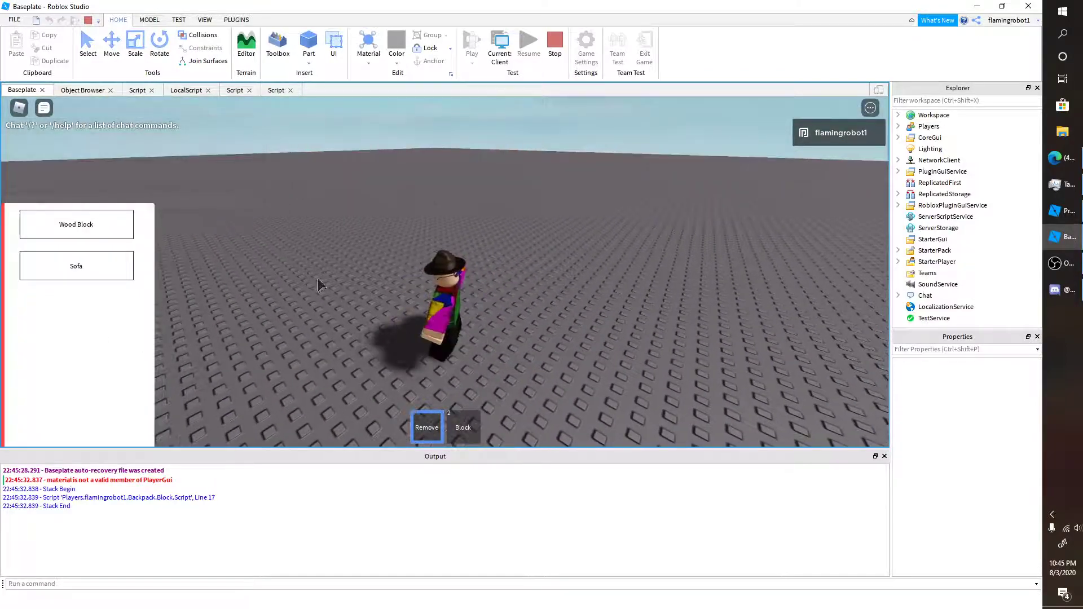
# Equip the Block tool, test placing objects on the baseplate, inspect the sofa's parts, and end the playtest
pyautogui.press('2')
pyautogui.moveTo(312, 279); pyautogui.dragTo(336, 276, button='right')
pyautogui.click(266, 282)
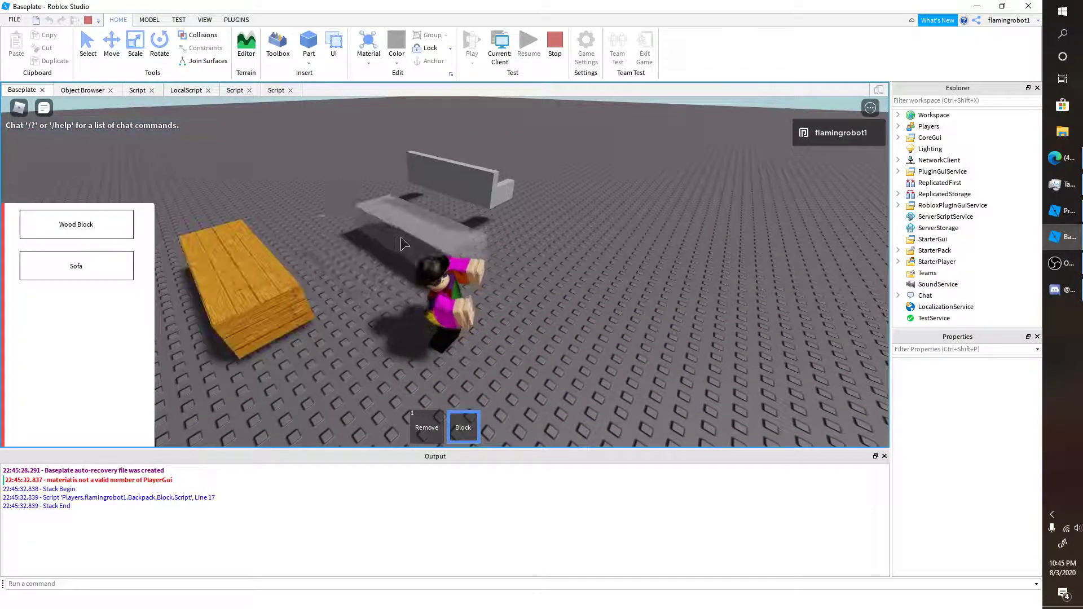
pyautogui.moveTo(424, 231); pyautogui.dragTo(445, 164, button='right')
pyautogui.press('2')
pyautogui.press('w')
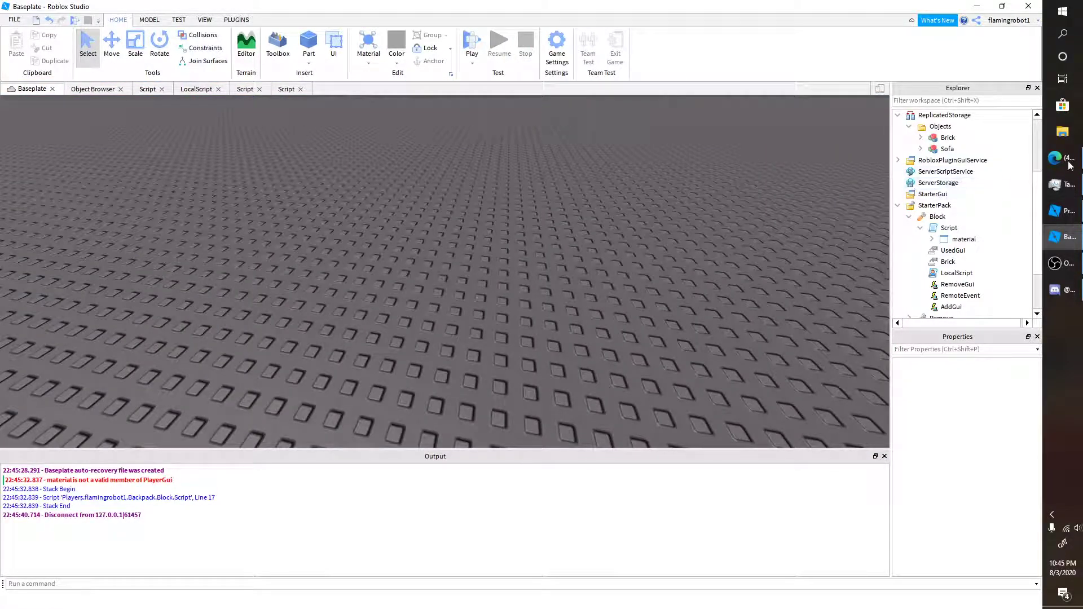
pyautogui.click(1063, 273)
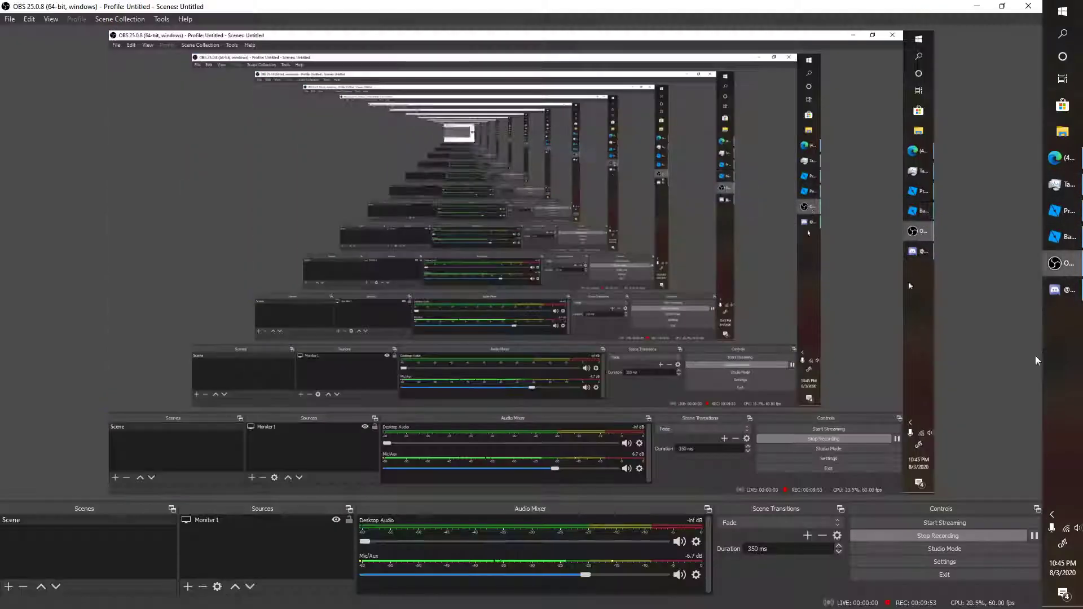
pyautogui.click(1034, 540)
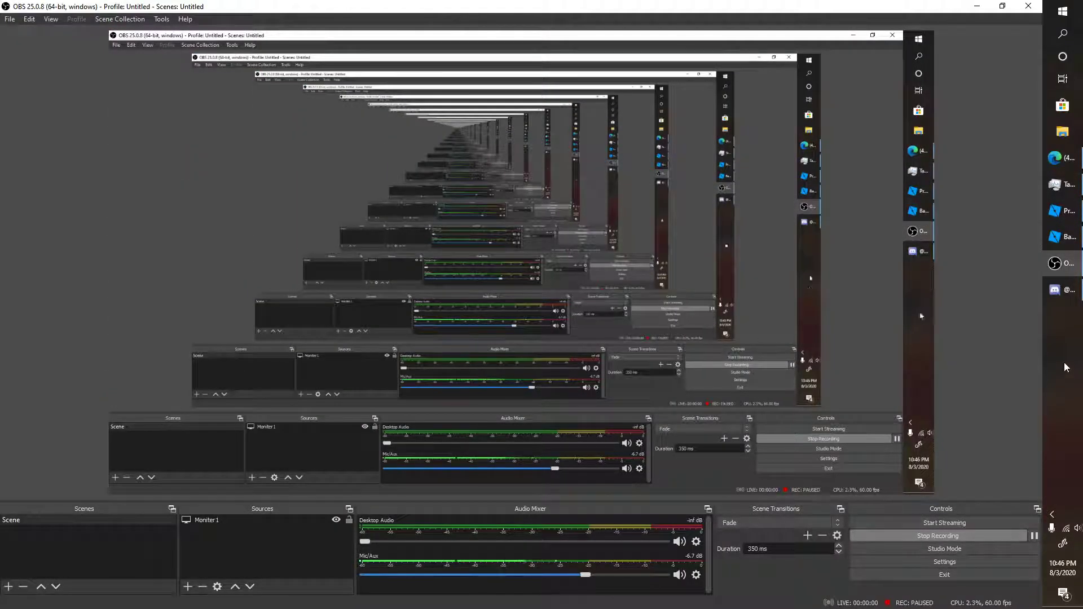
# Return to Roblox Studio and examine the properties of the Root part inside Sofa in the Objects folder
pyautogui.click(1050, 236)
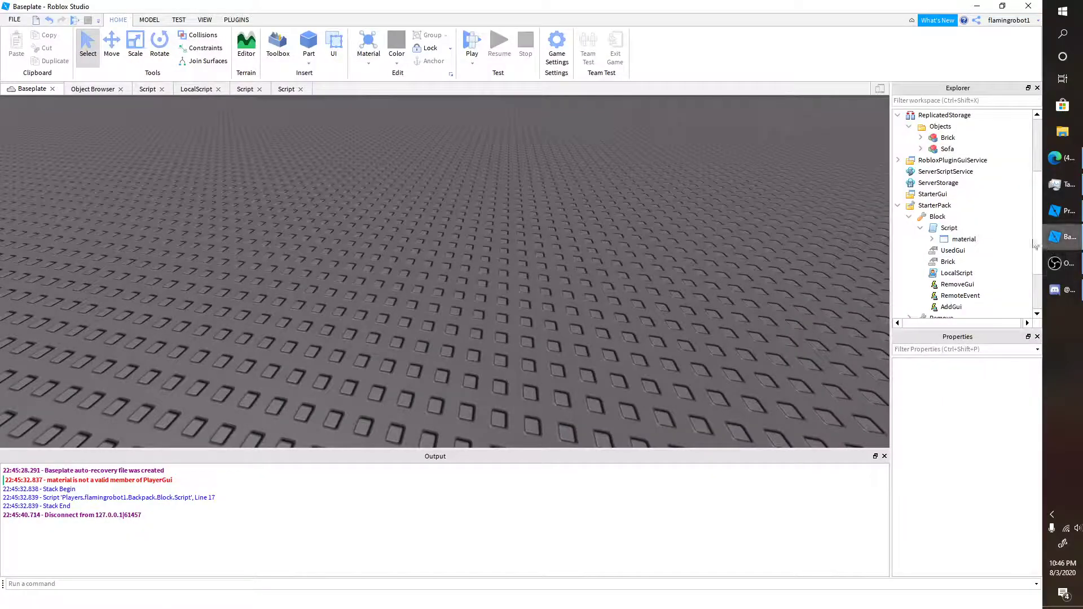
pyautogui.click(921, 149)
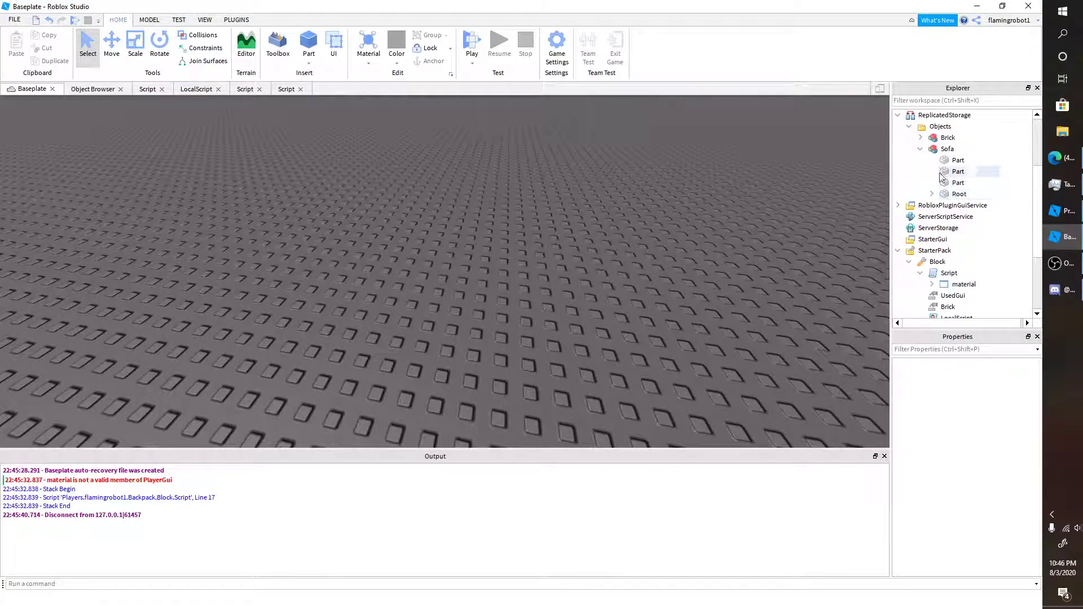
pyautogui.click(946, 195)
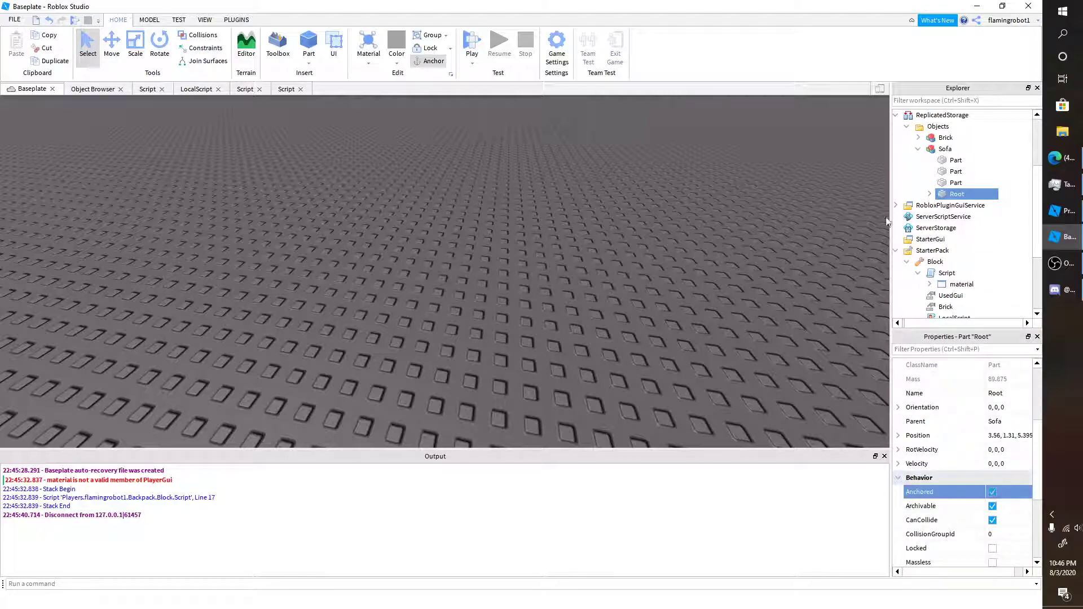
pyautogui.click(919, 149)
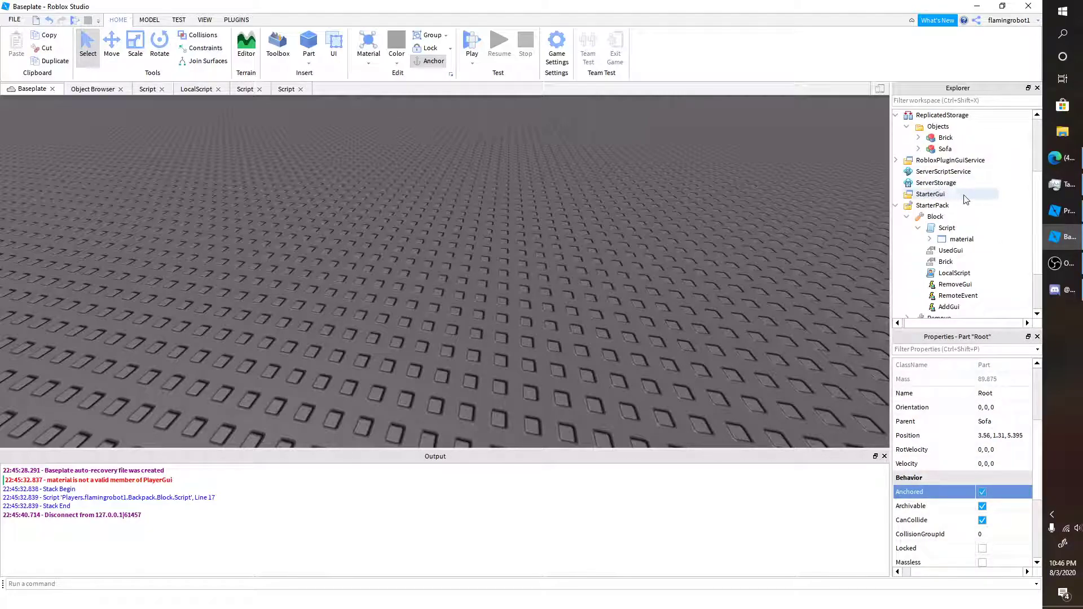
# In the Block tool's Script, replace the brick.Root.Position assignment on line 5 with a brick:SetPrimaryPartCFrame() call
pyautogui.click(946, 228)
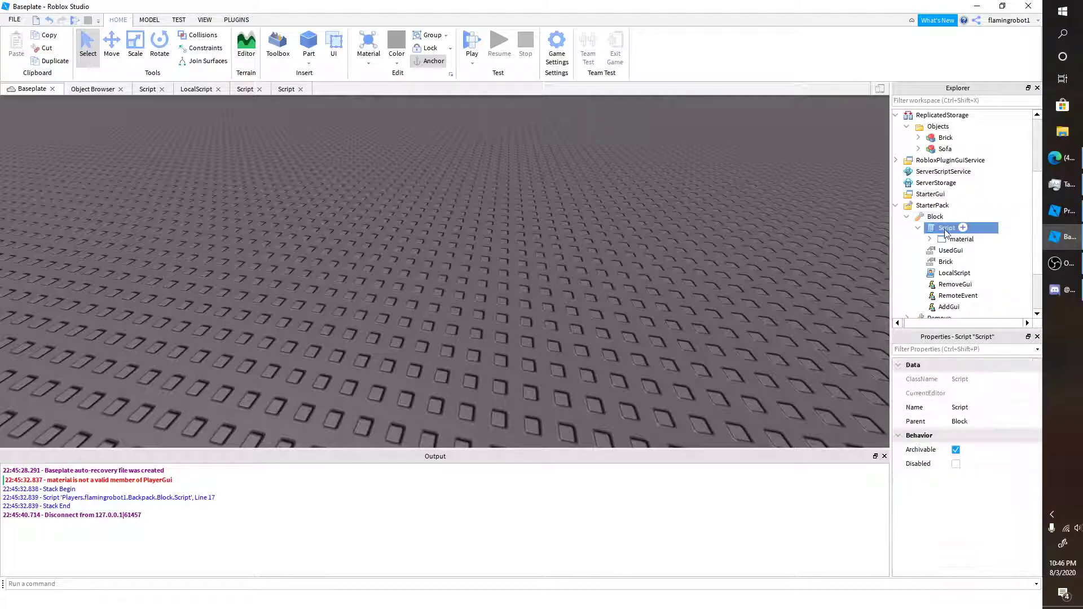
pyautogui.doubleClick(941, 229)
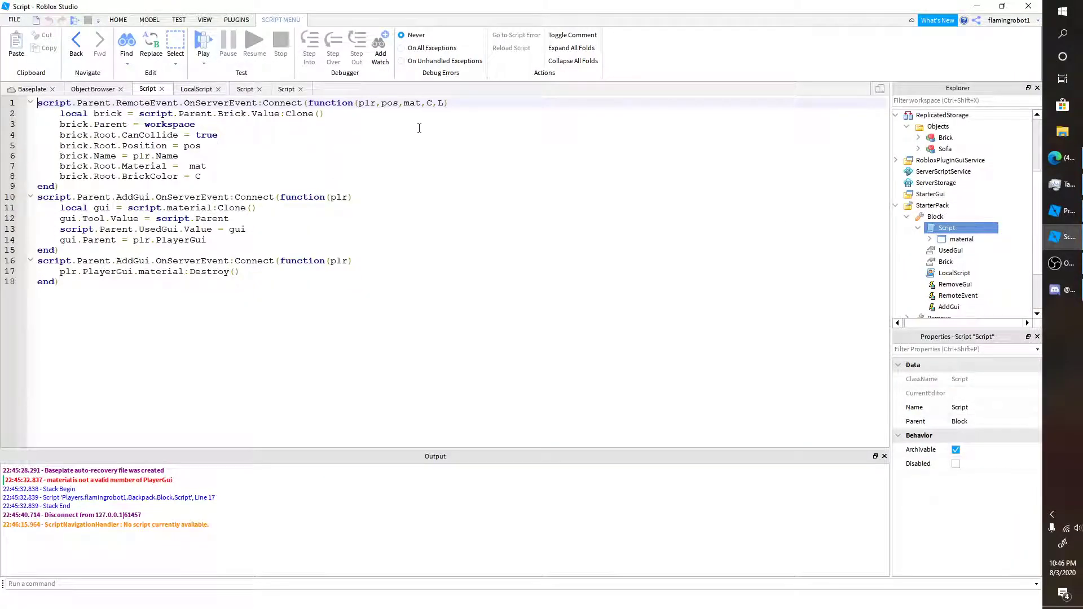
pyautogui.click(350, 114)
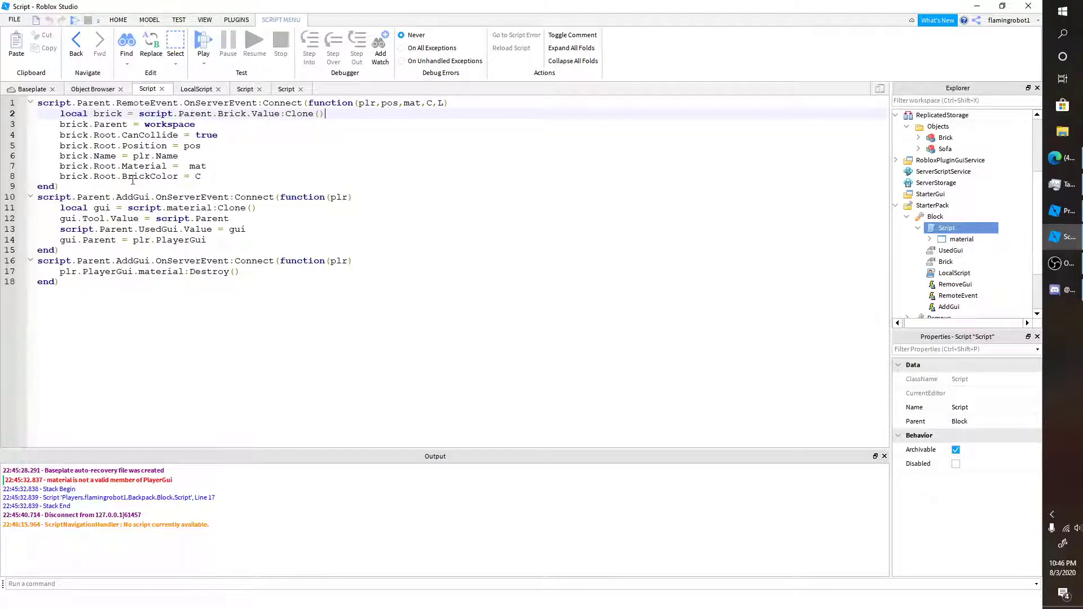
pyautogui.moveTo(202, 146); pyautogui.dragTo(122, 146)
pyautogui.moveTo(198, 147); pyautogui.dragTo(116, 146)
pyautogui.write('.C')
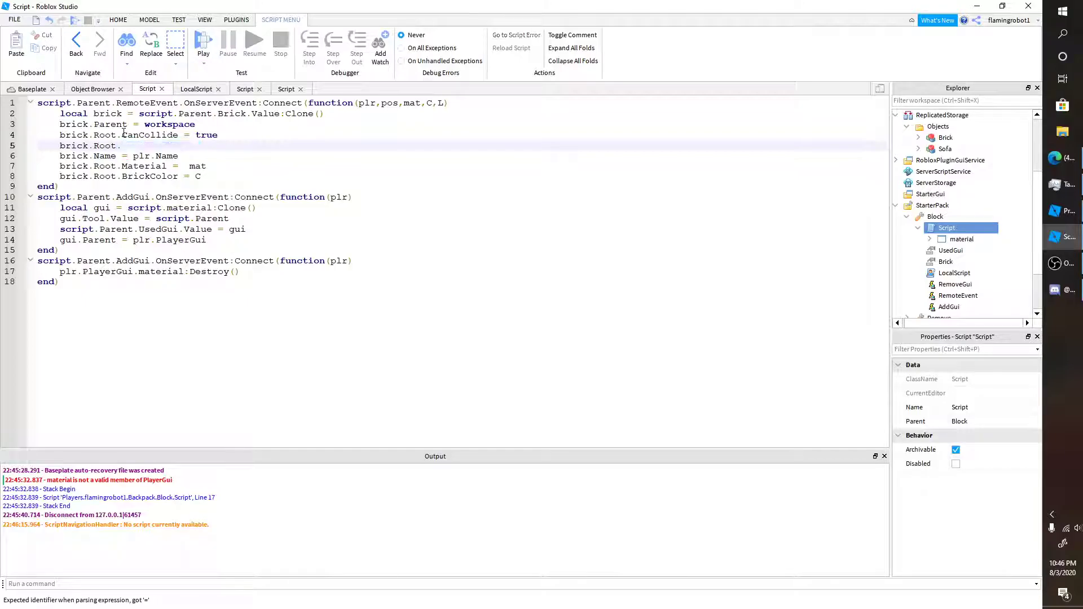
pyautogui.press('BackSpace')
pyautogui.press('BackSpace')
pyautogui.press('BackSpace')
pyautogui.press('BackSpace')
pyautogui.press('BackSpace')
pyautogui.press('BackSpace')
pyautogui.press('BackSpace')
pyautogui.write('S')
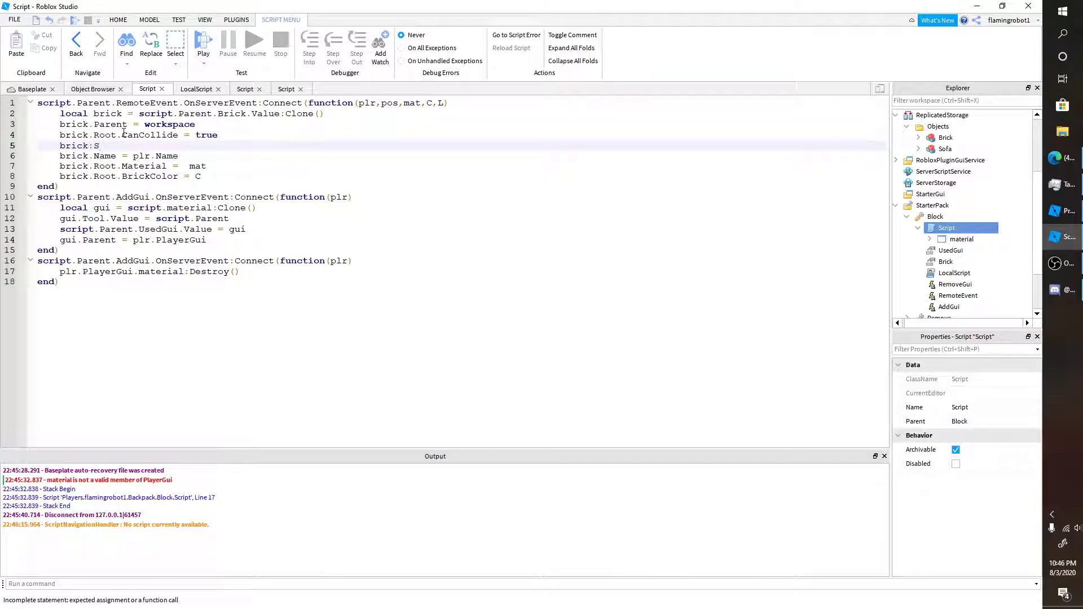
pyautogui.write('etPrimaryPartCFrame(')
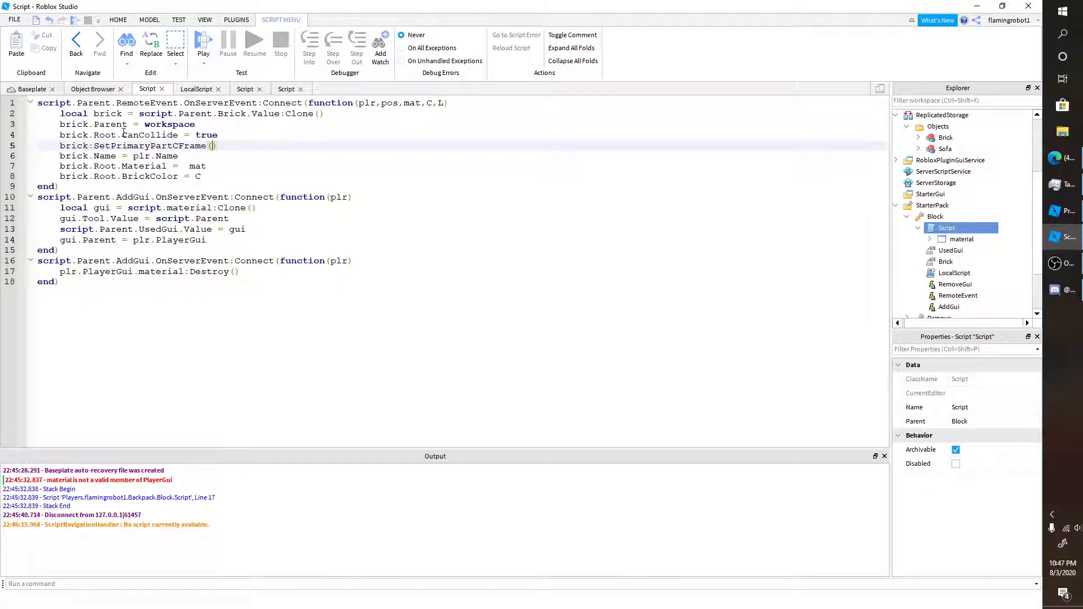
# Pass CFrame.new(pos, Vector3.new(0,0,0)) as the argument of the SetPrimaryPartCFrame call on line 5
pyautogui.write('c')
pyautogui.write('.n')
pyautogui.press('BackSpace')
pyautogui.write('ne')
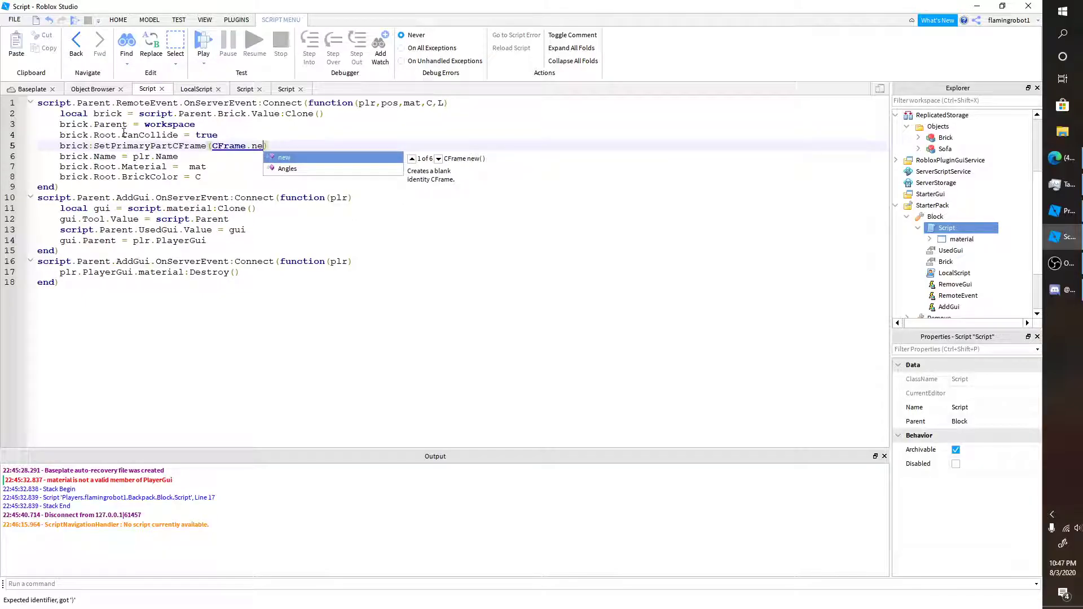
pyautogui.write('w()')
pyautogui.press('Left')
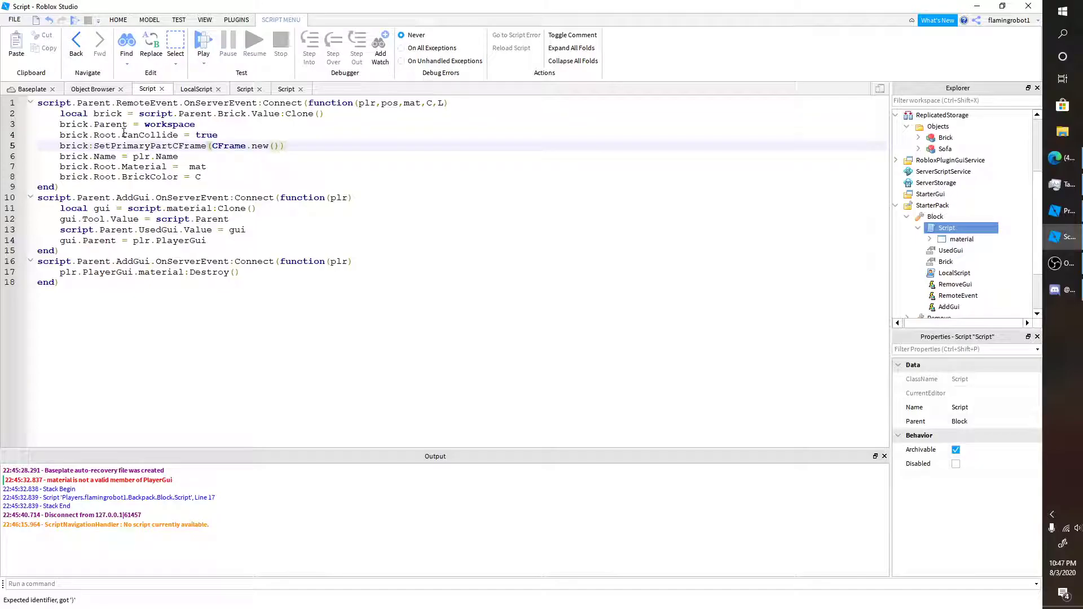
pyautogui.write('pos')
pyautogui.write(', ve')
pyautogui.write('ctor3.new')
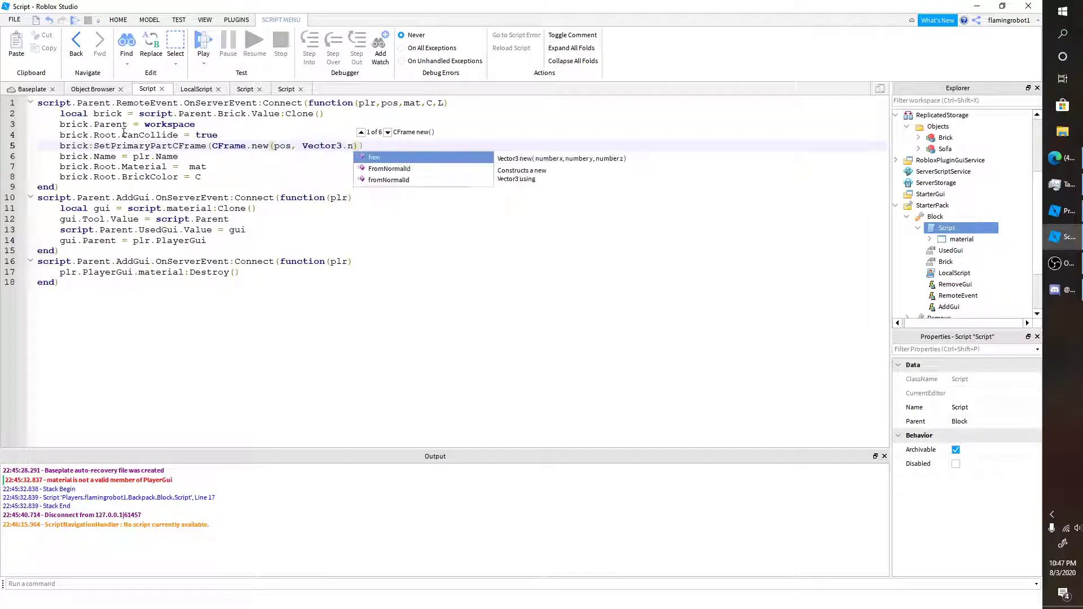
pyautogui.press('BackSpace')
pyautogui.write('(0,0,0')
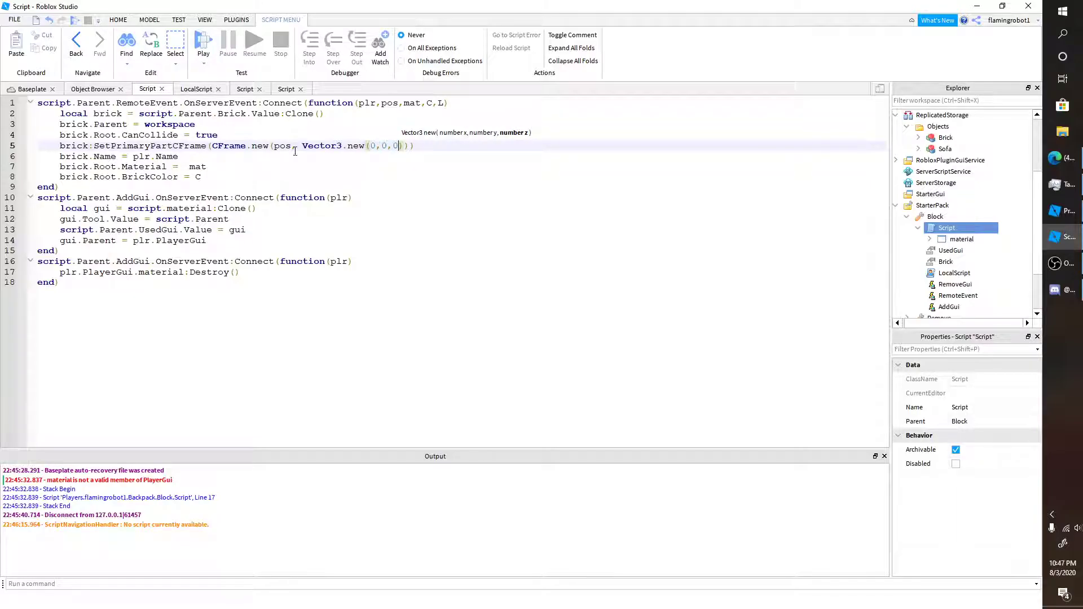
pyautogui.moveTo(291, 147); pyautogui.dragTo(276, 148)
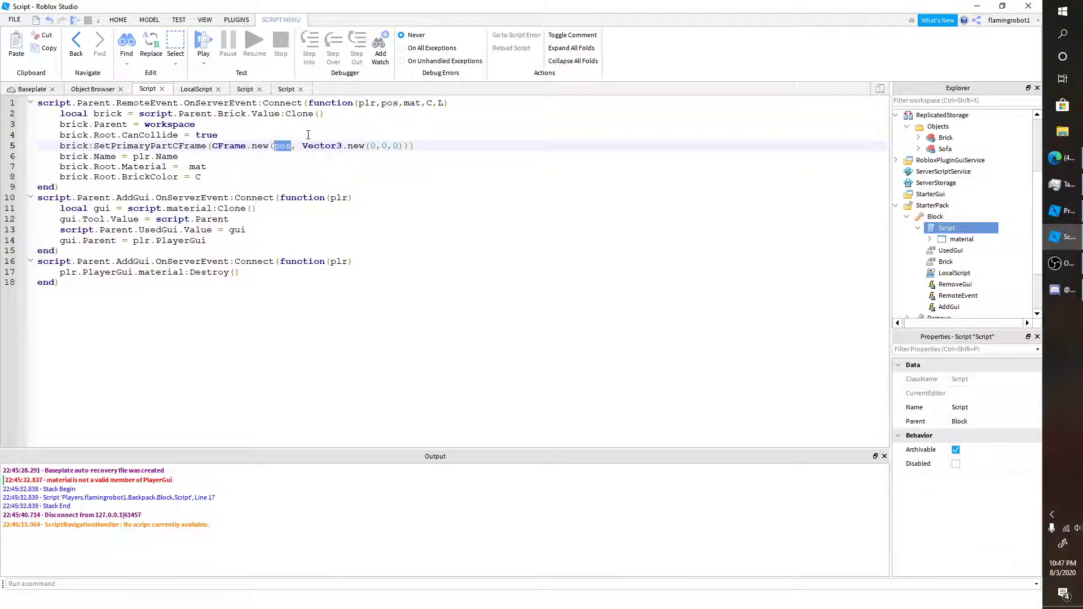
pyautogui.click(350, 135)
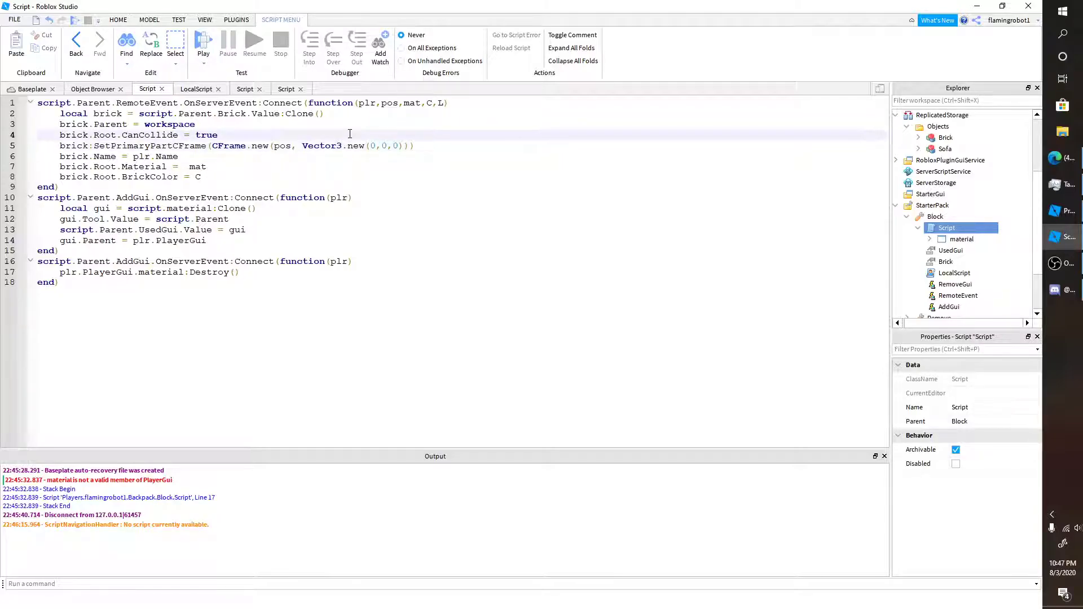
# Start a playtest, equip the Block tool, and place a row of wood blocks in front of the character
pyautogui.click(34, 89)
pyautogui.click(471, 42)
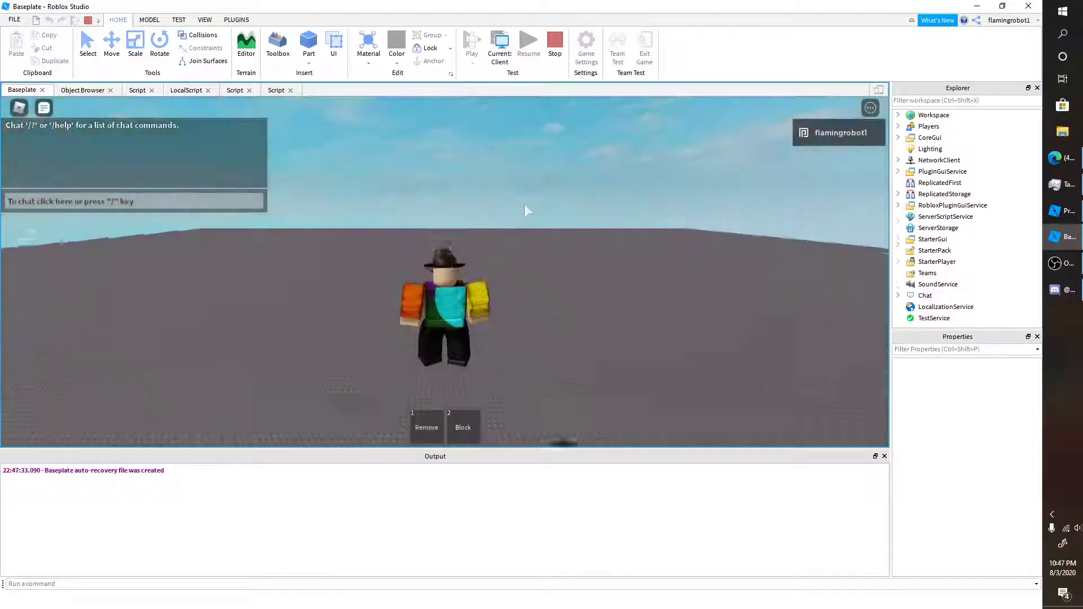
pyautogui.press('2')
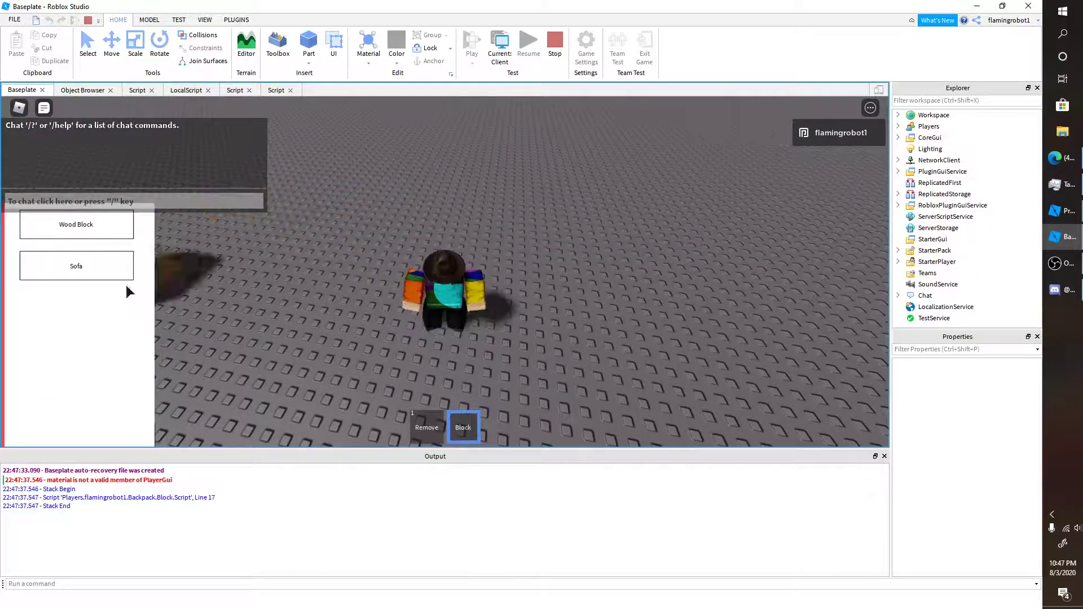
pyautogui.click(356, 210)
pyautogui.click(471, 212)
pyautogui.click(557, 219)
pyautogui.click(643, 228)
pyautogui.click(709, 237)
pyautogui.click(775, 299)
# Test placing more wood blocks in a ring around the character and check how they are oriented
pyautogui.press('s')
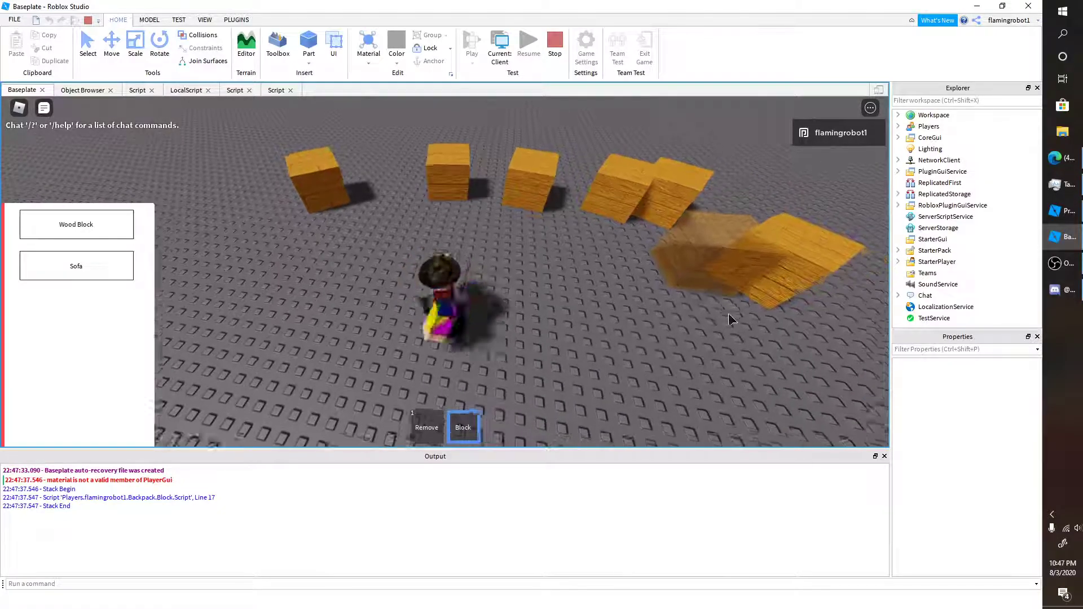
pyautogui.press('d')
pyautogui.scroll(-2, 729, 313)
pyautogui.click(658, 270)
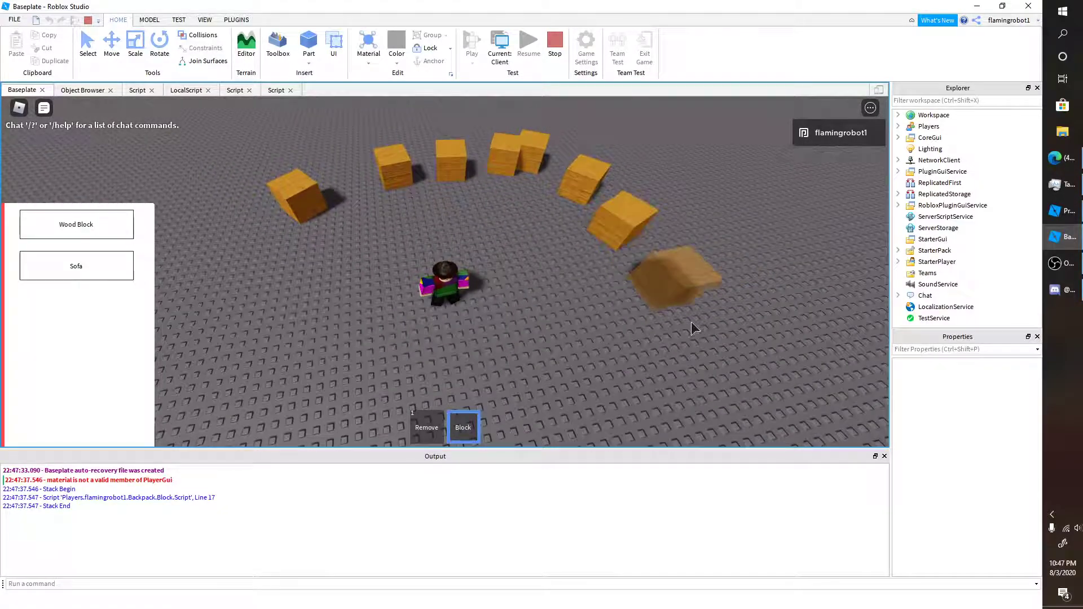
pyautogui.click(689, 360)
pyautogui.click(603, 377)
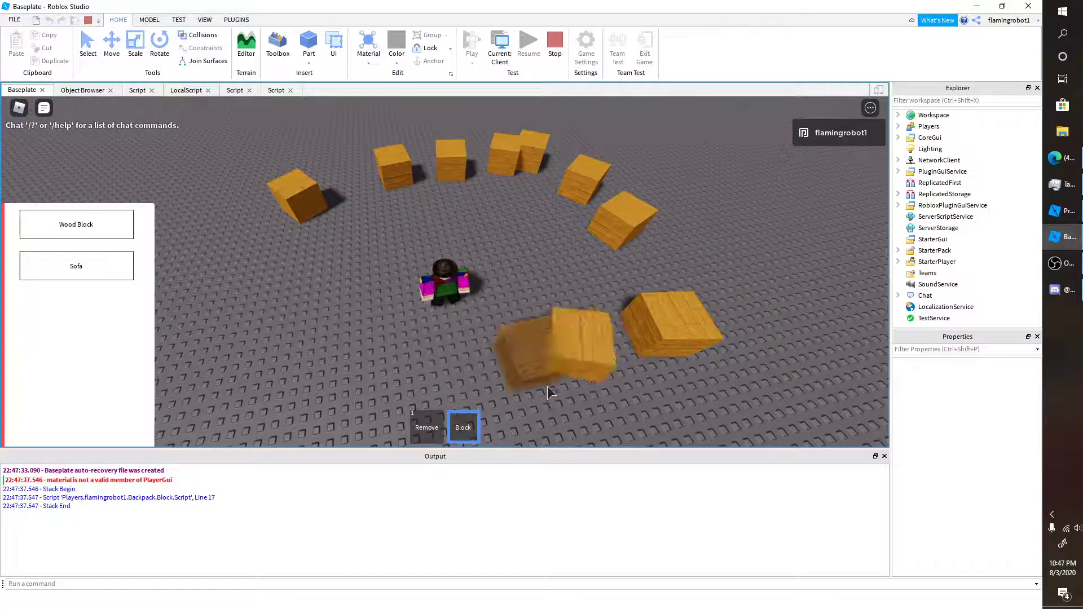
pyautogui.click(451, 402)
pyautogui.click(346, 339)
pyautogui.click(305, 282)
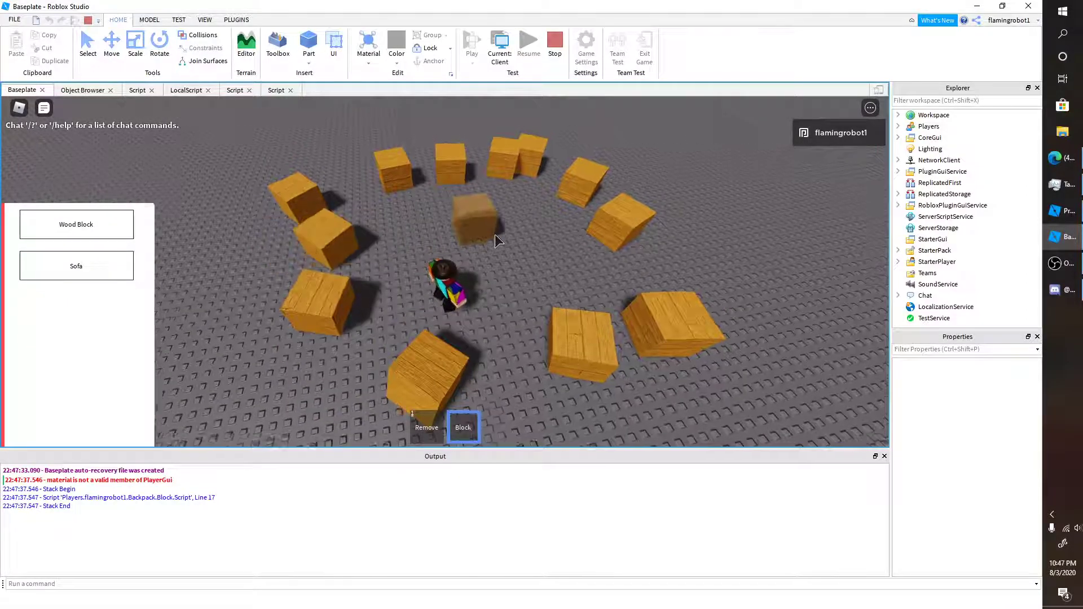
pyautogui.moveTo(495, 235); pyautogui.dragTo(496, 235, button='right')
pyautogui.click(551, 345)
pyautogui.moveTo(549, 289); pyautogui.dragTo(549, 290, button='right')
pyautogui.click(524, 425)
pyautogui.moveTo(518, 380); pyautogui.dragTo(520, 385, button='right')
pyautogui.moveTo(442, 209); pyautogui.dragTo(443, 208, button='right')
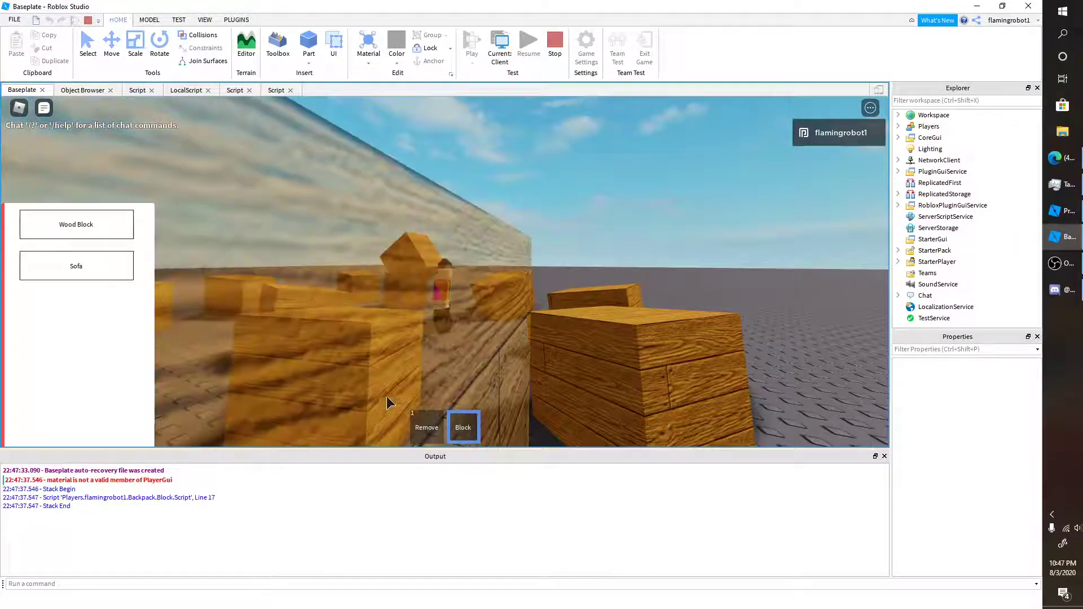
# Test placing a Sofa from the material GUI on the open baseplate and end the playtest
pyautogui.moveTo(415, 300); pyautogui.dragTo(500, 309, button='right')
pyautogui.press('s')
pyautogui.click(104, 269)
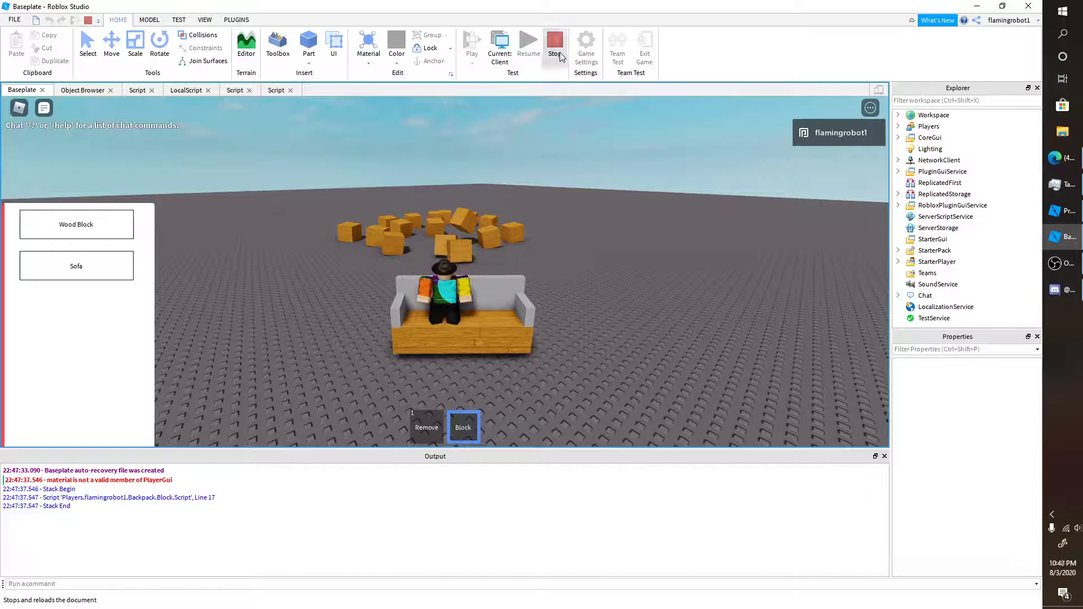
pyautogui.click(555, 42)
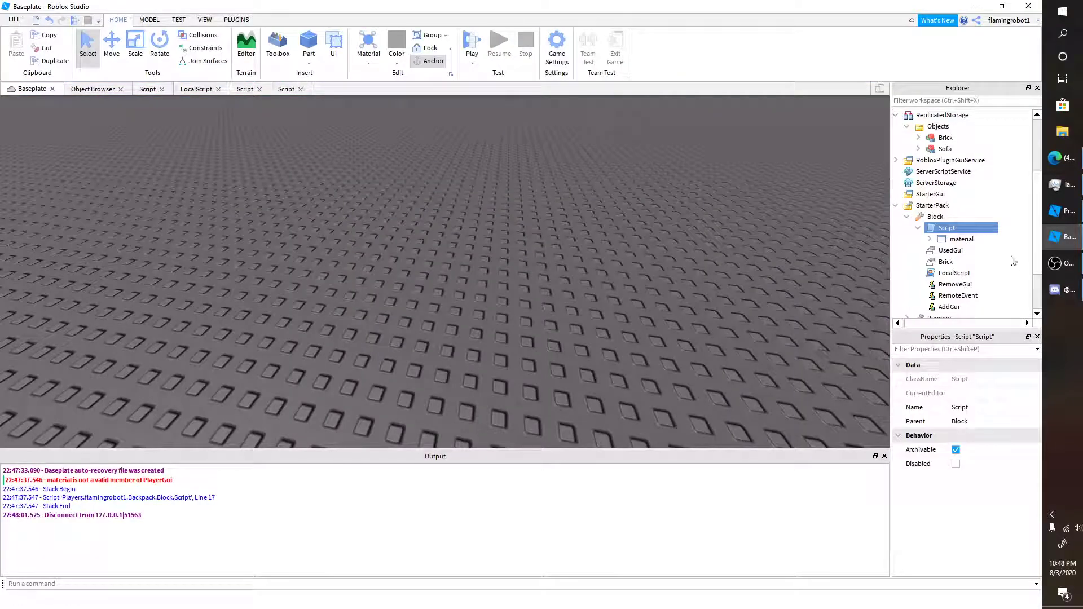
# In the Block tool's Script, clear the CFrame.new argument from the SetPrimaryPartCFrame call on line 5
pyautogui.doubleClick(953, 228)
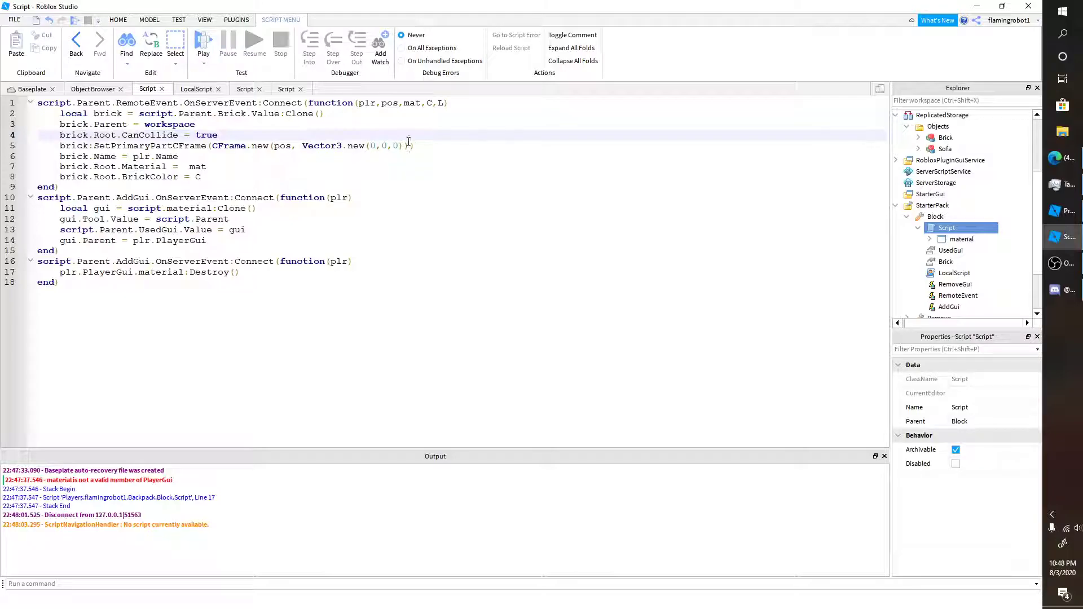
pyautogui.moveTo(413, 146); pyautogui.dragTo(214, 149)
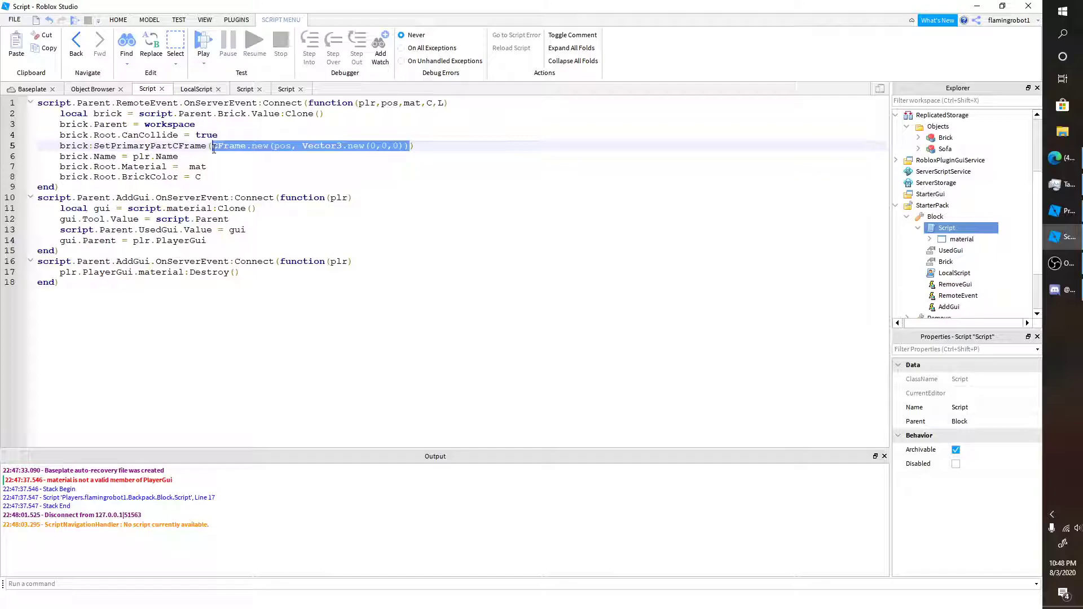
pyautogui.write('ck:SetPrimaryPartCFrame(c')
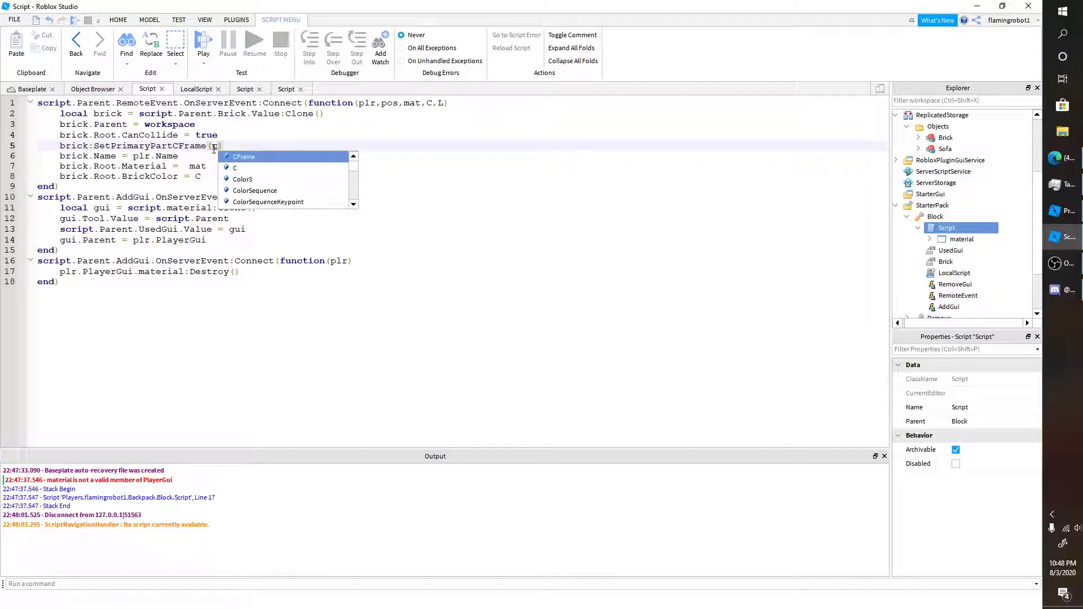
pyautogui.press('Tab')
pyautogui.press('BackSpace')
pyautogui.press('BackSpace')
pyautogui.press('BackSpace')
pyautogui.press('BackSpace')
pyautogui.press('BackSpace')
pyautogui.press('BackSpace')
pyautogui.write('mouse')
pyautogui.press('BackSpace')
pyautogui.press('BackSpace')
pyautogui.press('BackSpace')
pyautogui.press('BackSpace')
pyautogui.press('BackSpace')
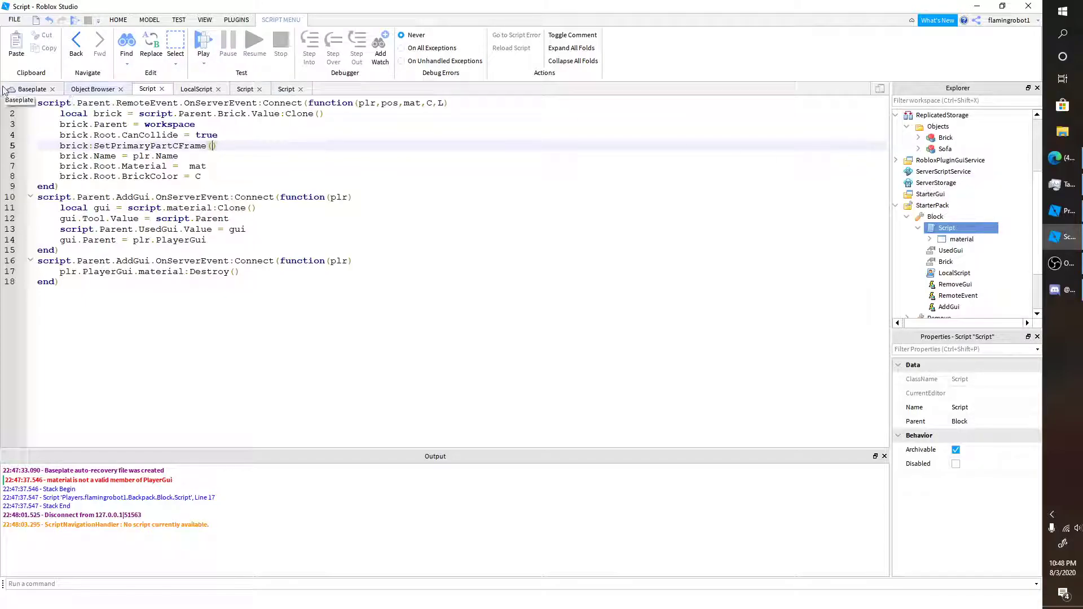
# Compare Block's Script with its LocalScript and examine how the Activated handler computes pos and fires RemoteEvent
pyautogui.doubleClick(946, 274)
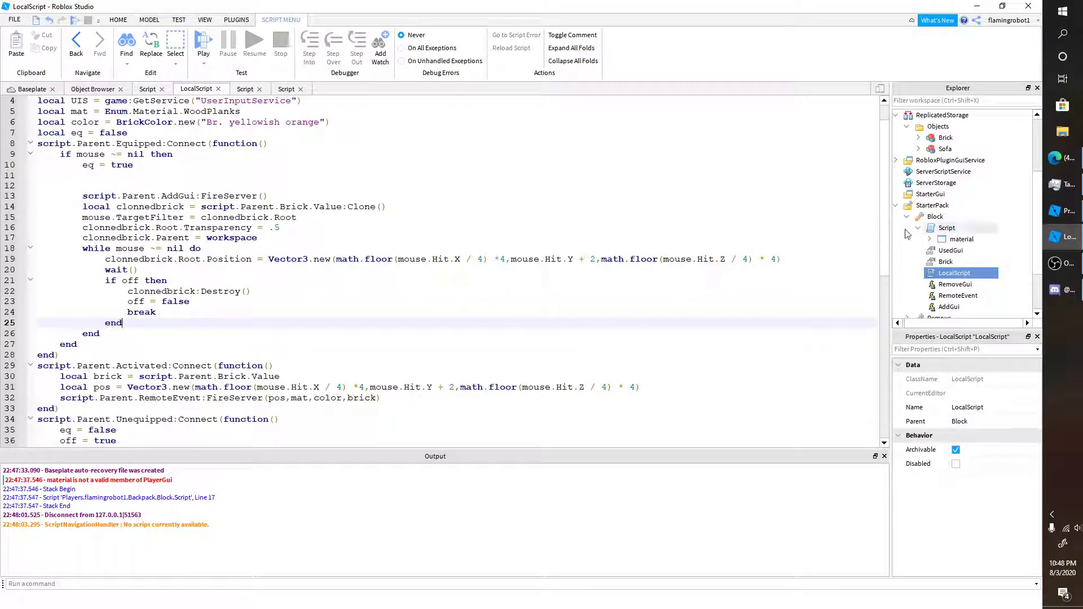
pyautogui.doubleClick(944, 228)
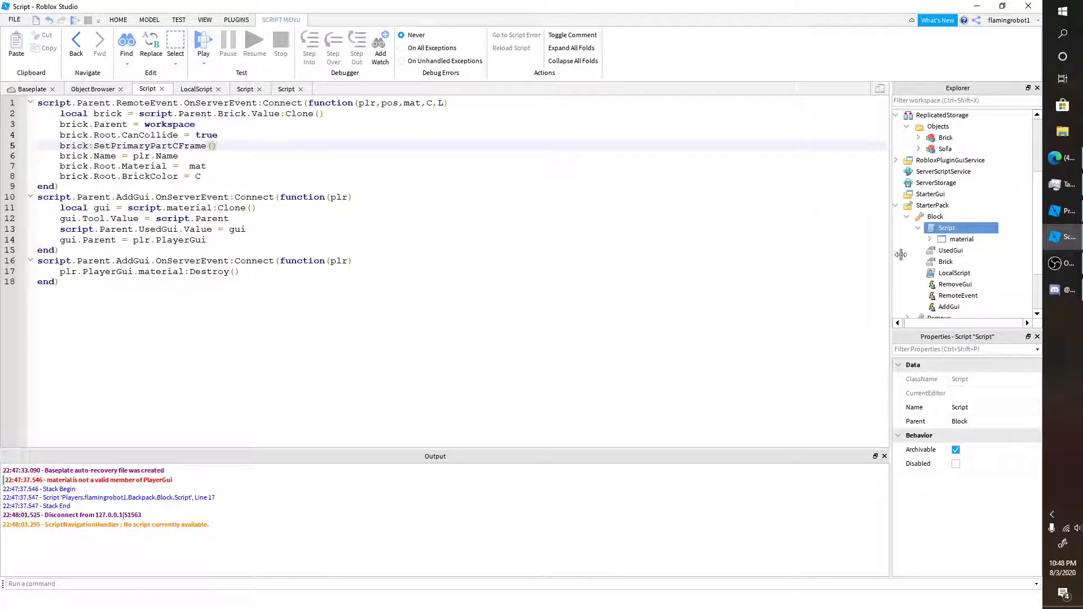
pyautogui.doubleClick(955, 273)
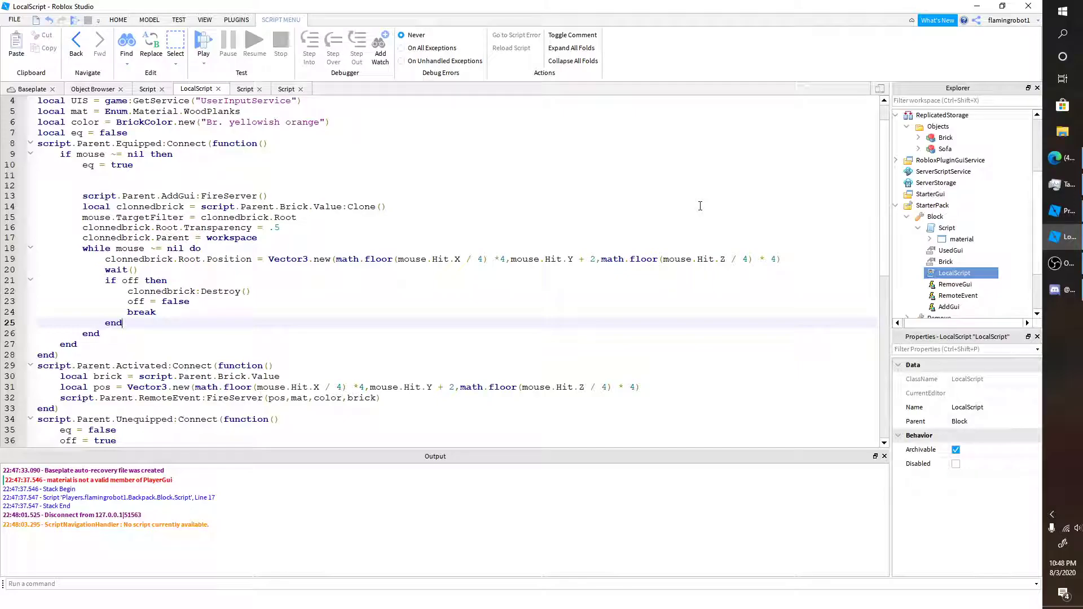
pyautogui.scroll(-2, 442, 243)
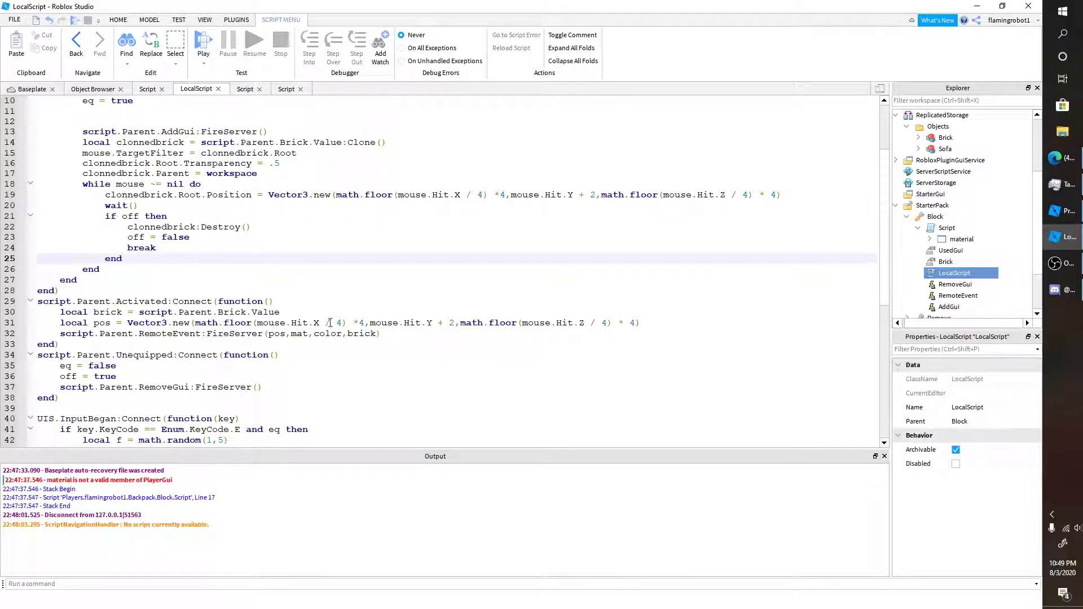
pyautogui.doubleClick(205, 324)
pyautogui.click(197, 324)
pyautogui.moveTo(198, 323)
pyautogui.mouseDown()
pyautogui.moveTo(353, 324)
pyautogui.moveTo(284, 333)
pyautogui.moveTo(195, 323)
pyautogui.mouseUp()
pyautogui.click(366, 323)
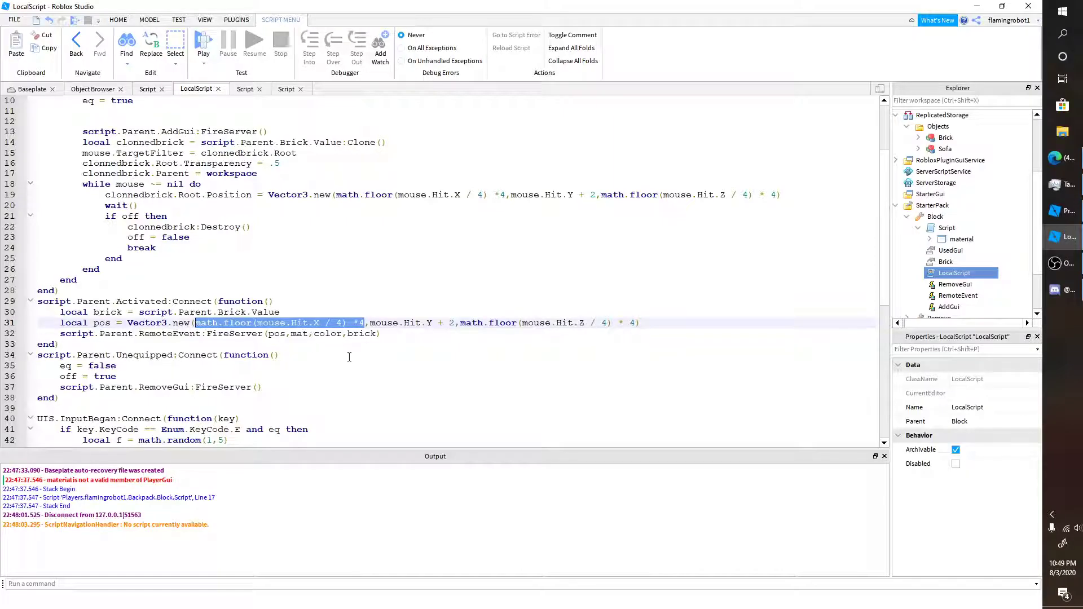
pyautogui.click(395, 333)
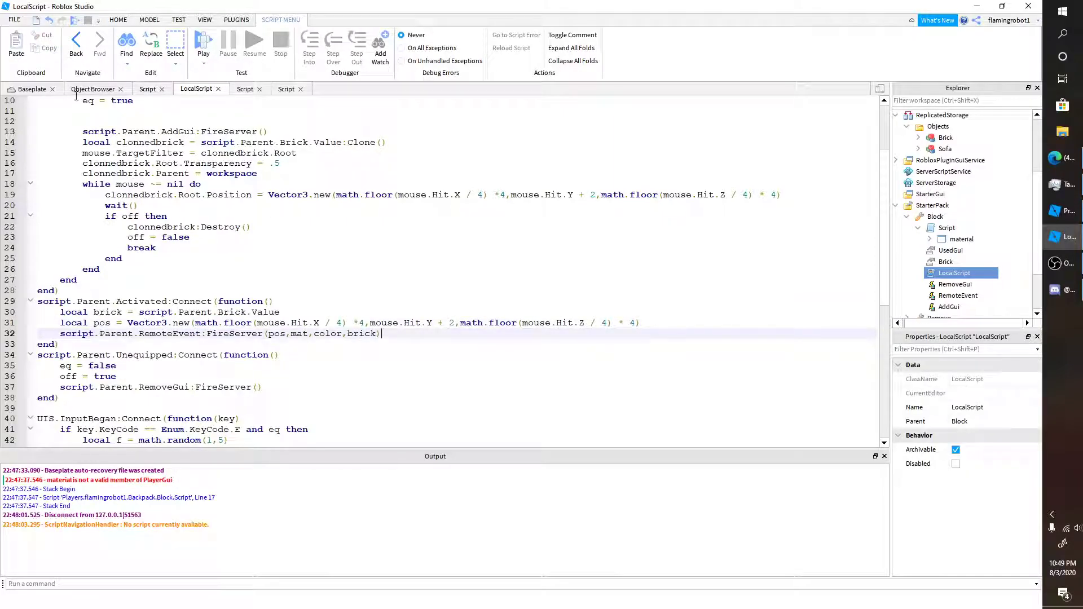
# In the Block tool's Script, pass pos to SetPrimaryPartCFrame on line 5 and add a blank line after the BrickColor assignment
pyautogui.click(38, 89)
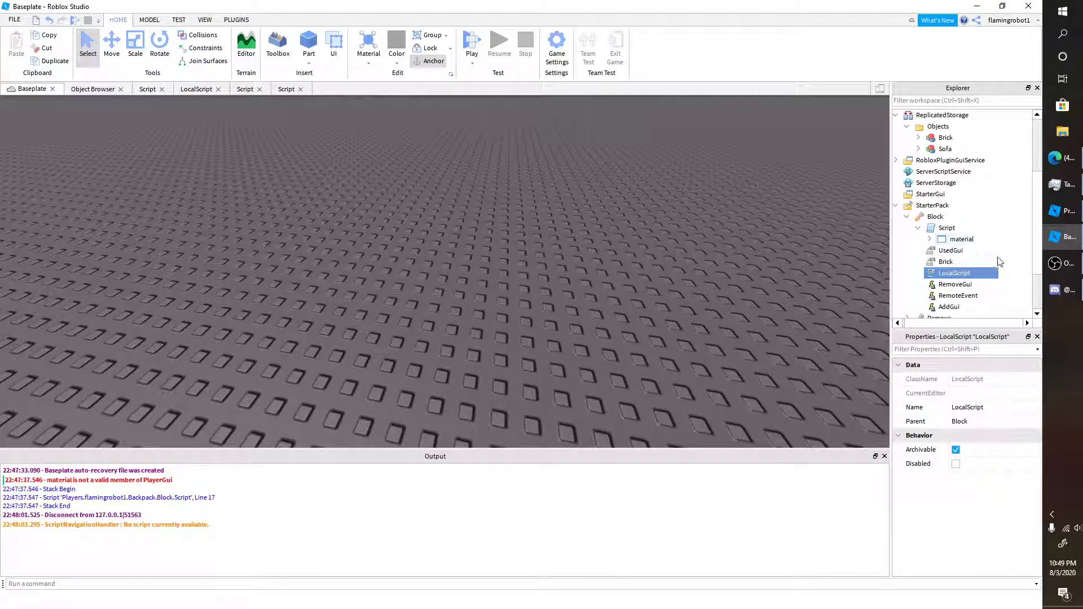
pyautogui.doubleClick(954, 227)
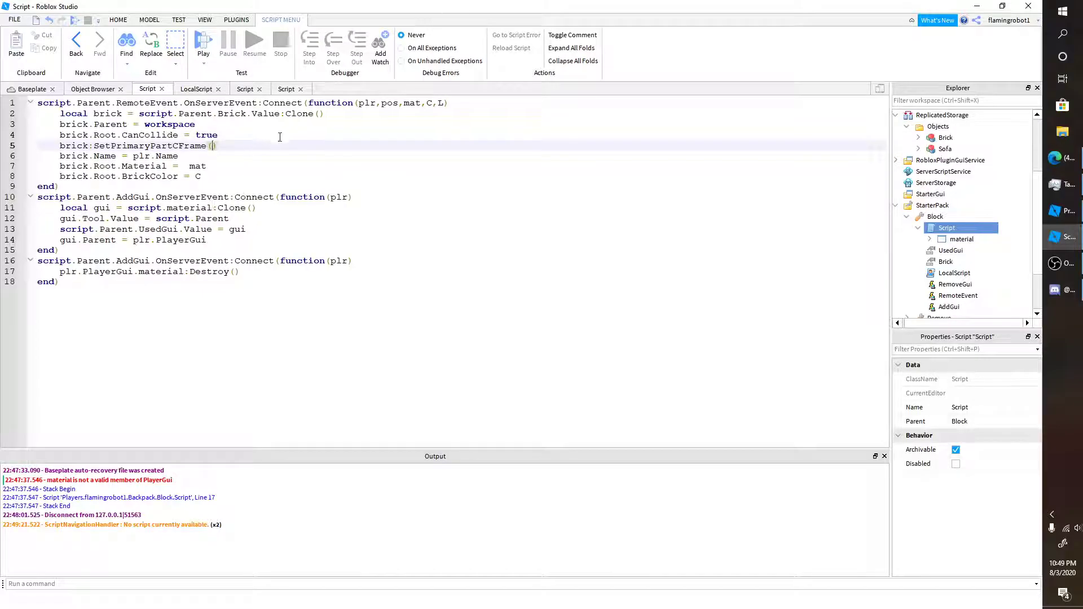
pyautogui.click(224, 174)
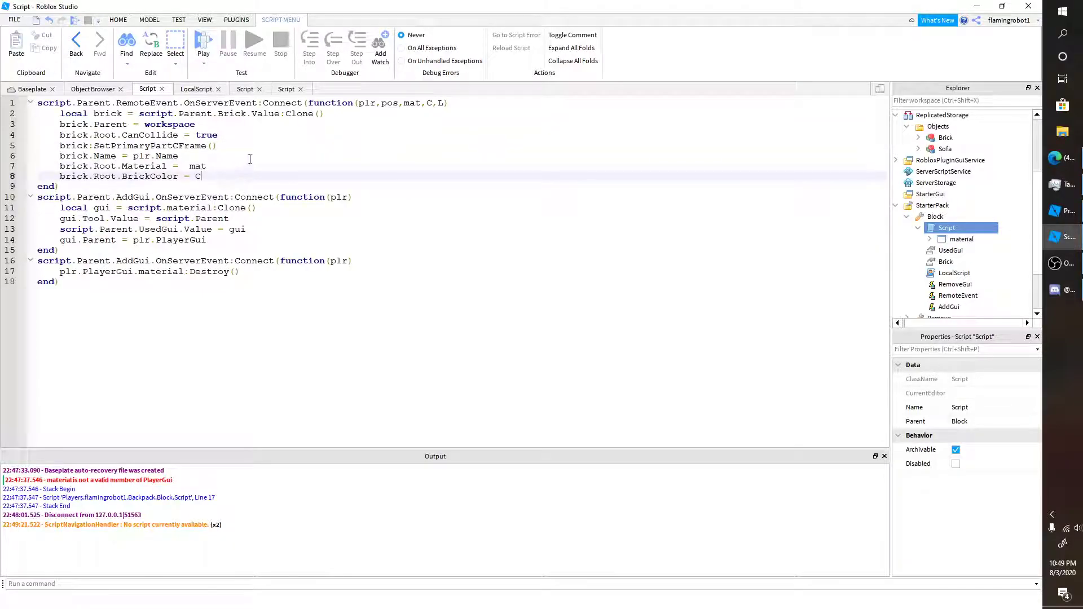
pyautogui.press('Return')
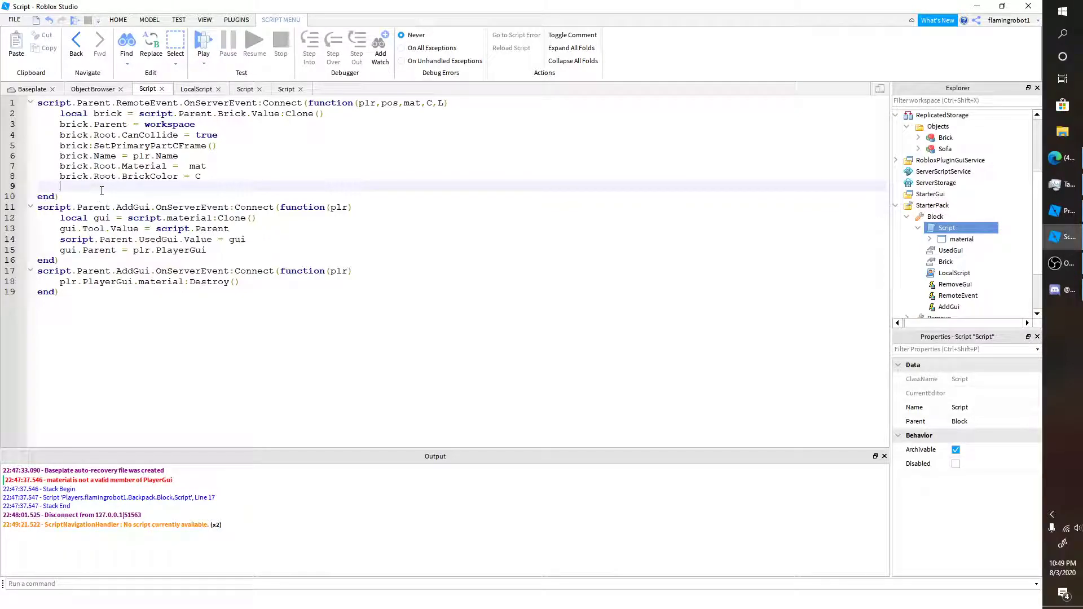
pyautogui.click(212, 146)
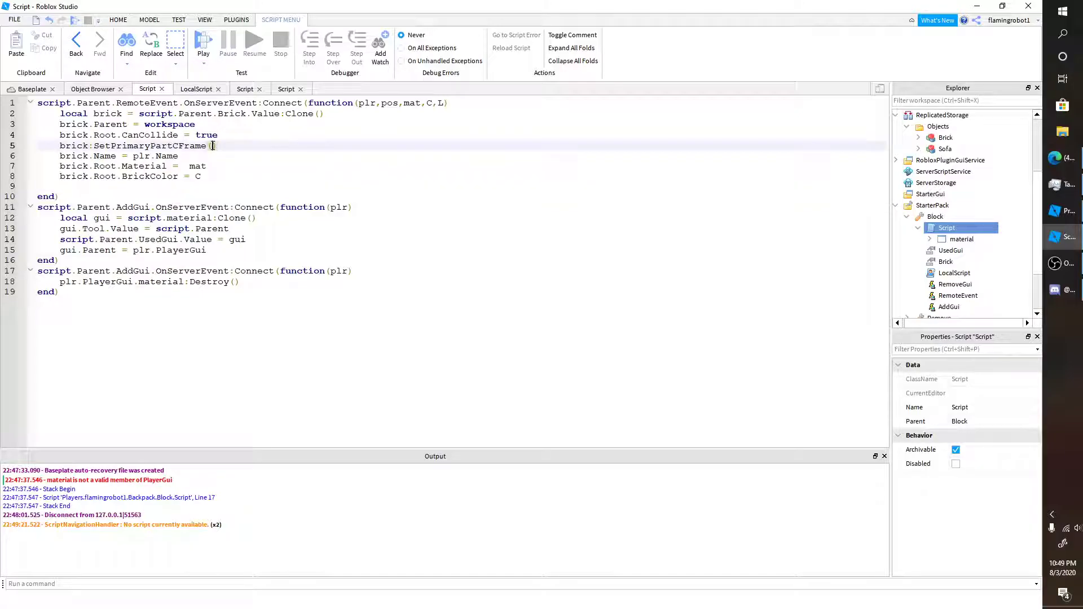
pyautogui.write('pos')
# Playtest placing a wood block with the Block tool, trace the line 5 error to its script line, and end the playtest
pyautogui.click(29, 90)
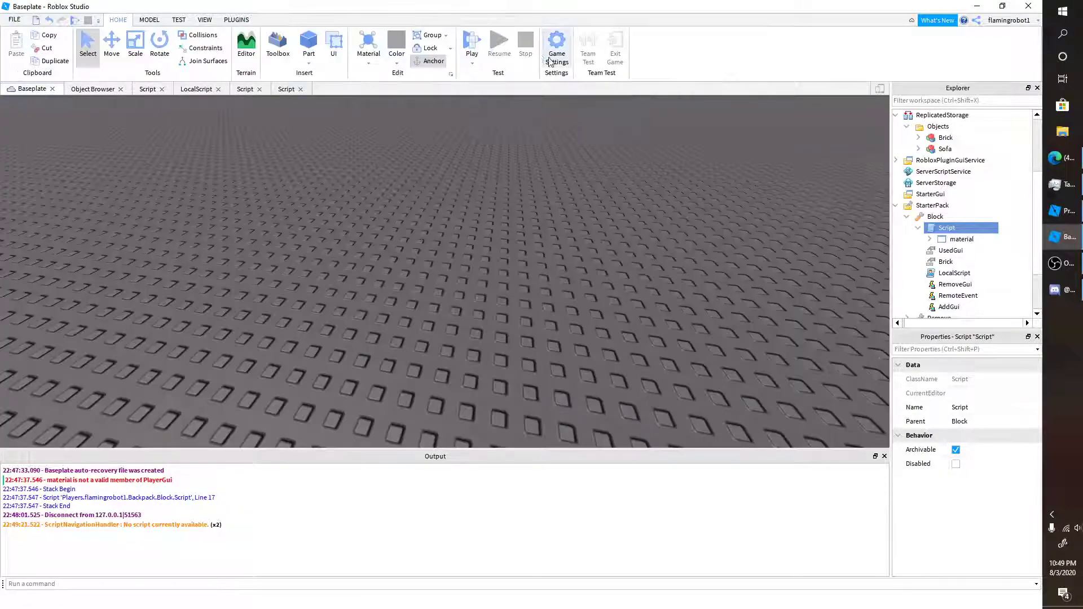
pyautogui.click(477, 39)
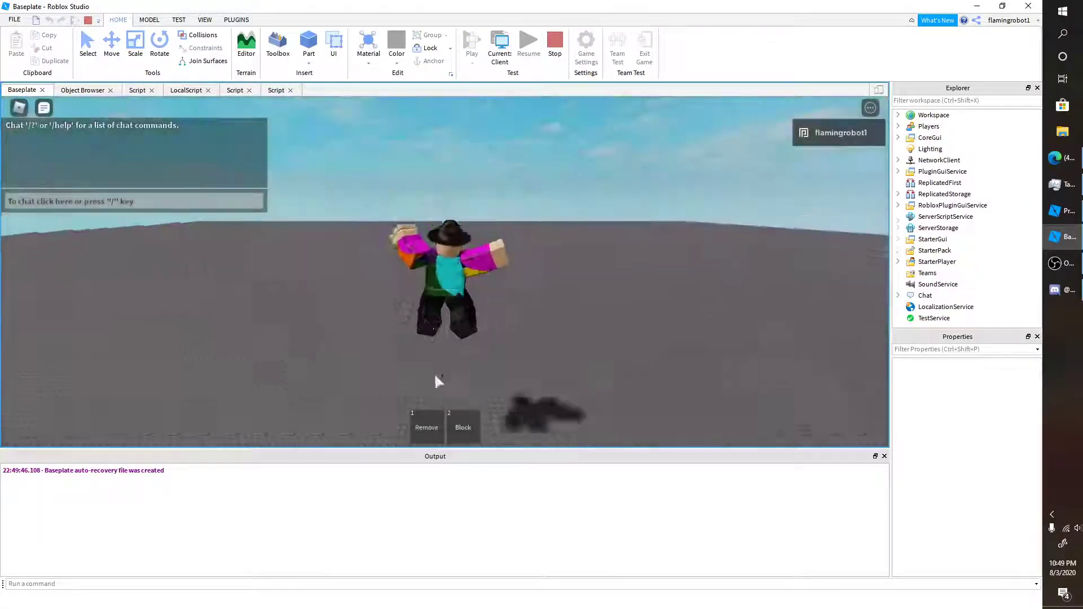
pyautogui.click(463, 427)
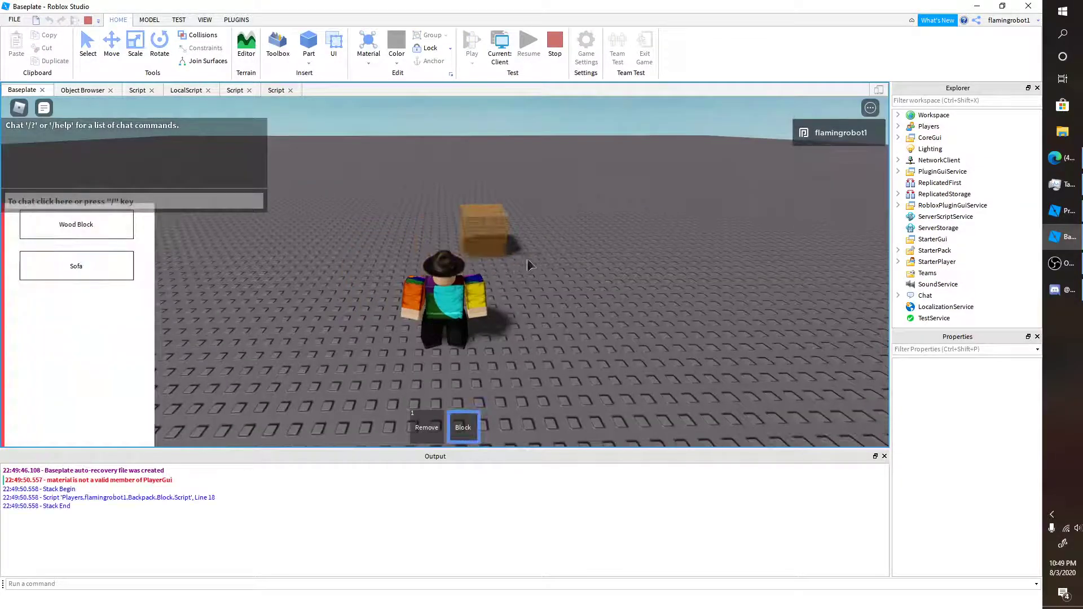
pyautogui.click(553, 253)
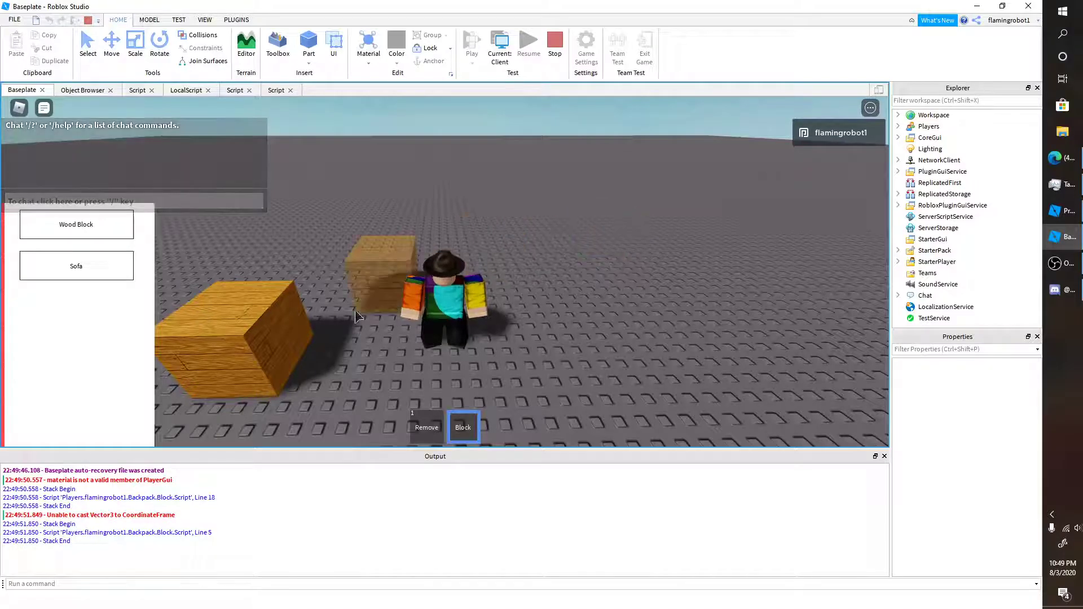
pyautogui.click(153, 515)
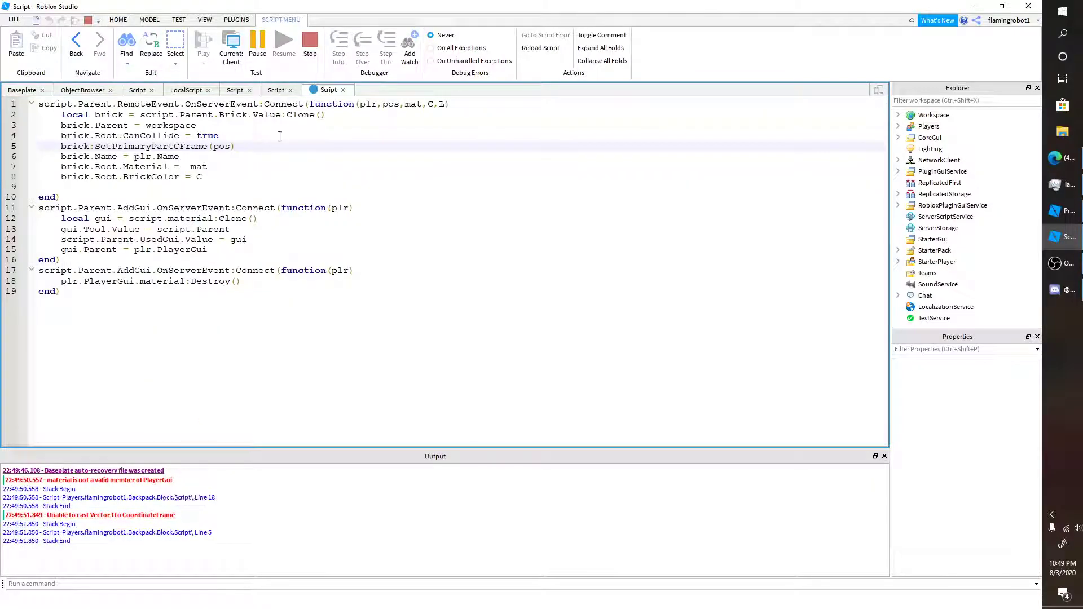
pyautogui.click(310, 45)
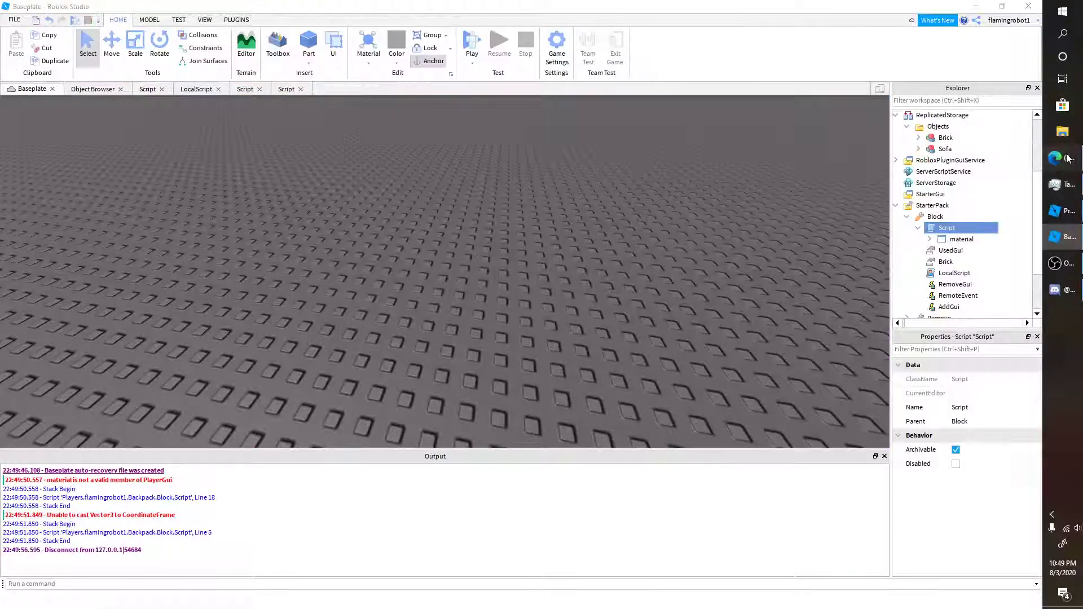
# Switch to the browser and close the "Checking if someone is over 13?" thread and the CanUserChatAsync reference page
pyautogui.click(1069, 158)
pyautogui.click(460, 9)
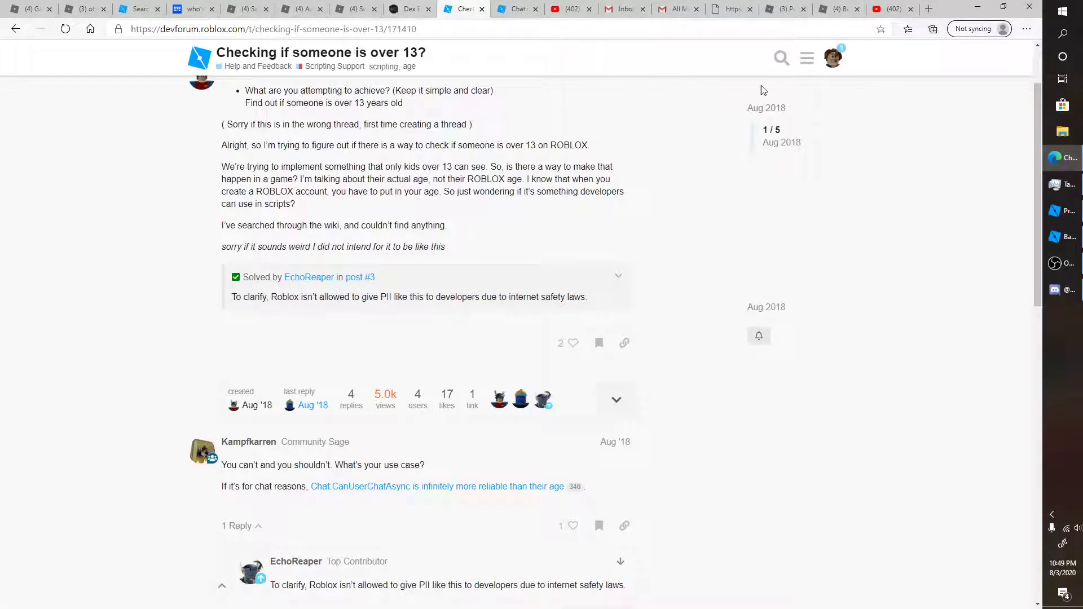
pyautogui.click(1059, 264)
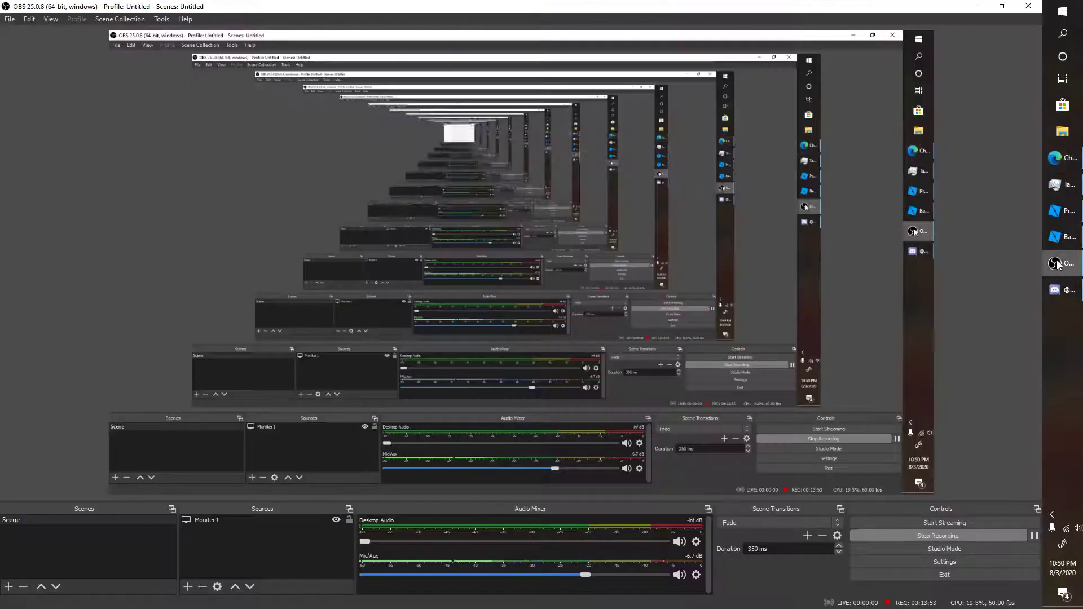
pyautogui.click(1058, 264)
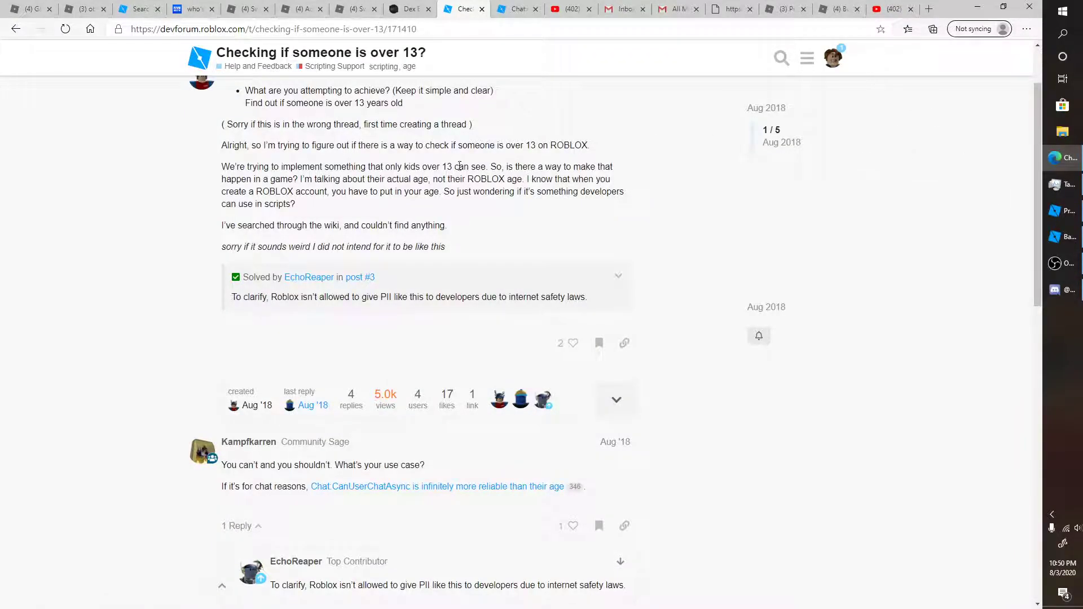
pyautogui.scroll(2, 396, 204)
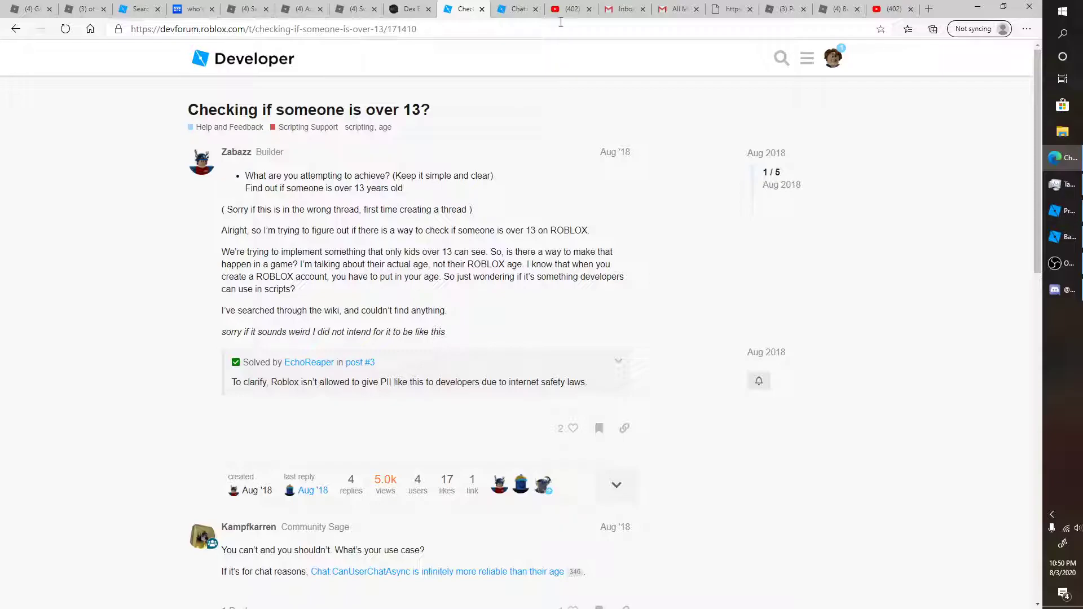
pyautogui.click(482, 9)
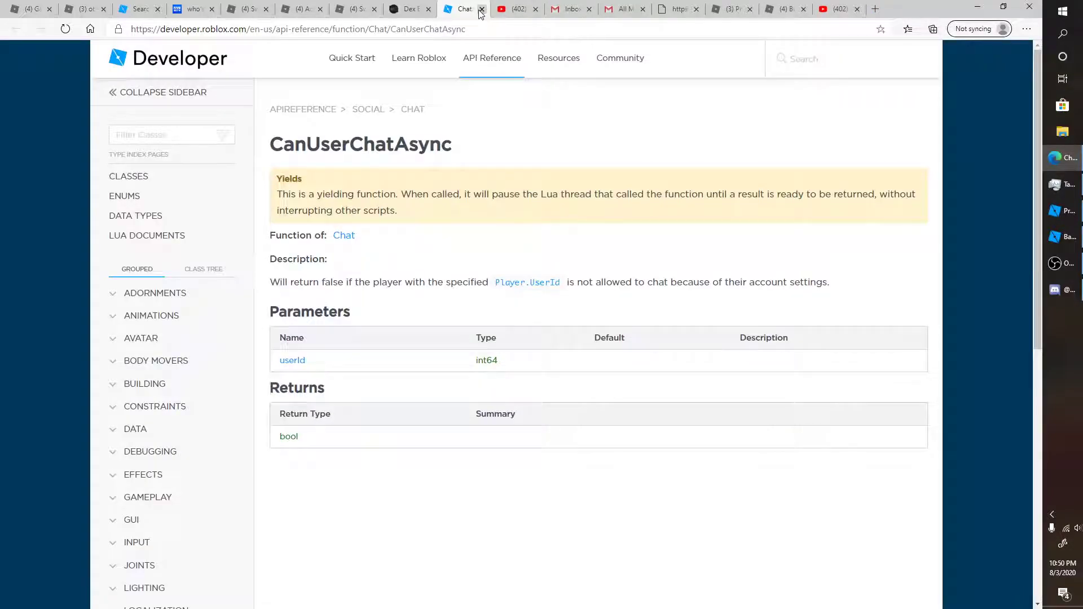
pyautogui.click(481, 9)
# Open the Model:SetPrimaryPartCFrame() reference from the existing search results and examine its description and parameter type
pyautogui.click(144, 10)
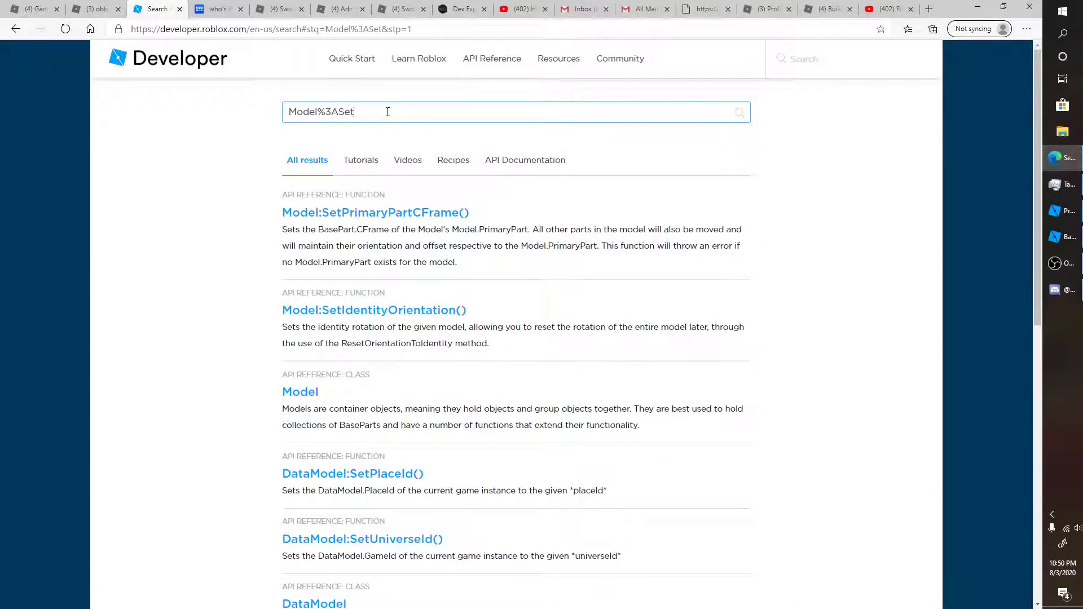
pyautogui.moveTo(374, 114); pyautogui.dragTo(321, 117)
pyautogui.click(329, 111)
pyautogui.click(432, 215)
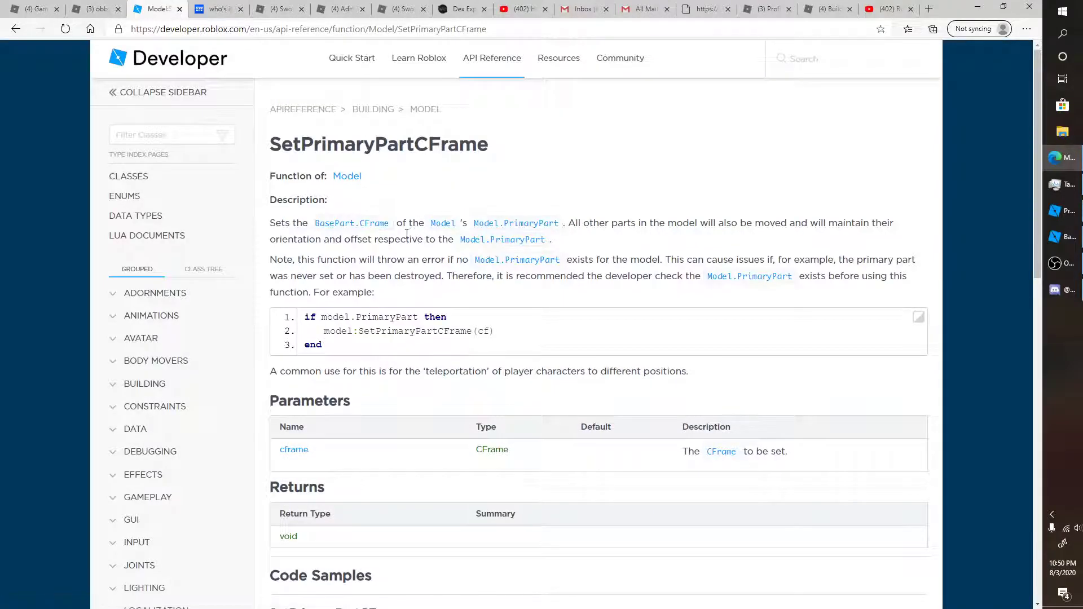
pyautogui.scroll(-3, 491, 303)
pyautogui.scroll(3, 536, 362)
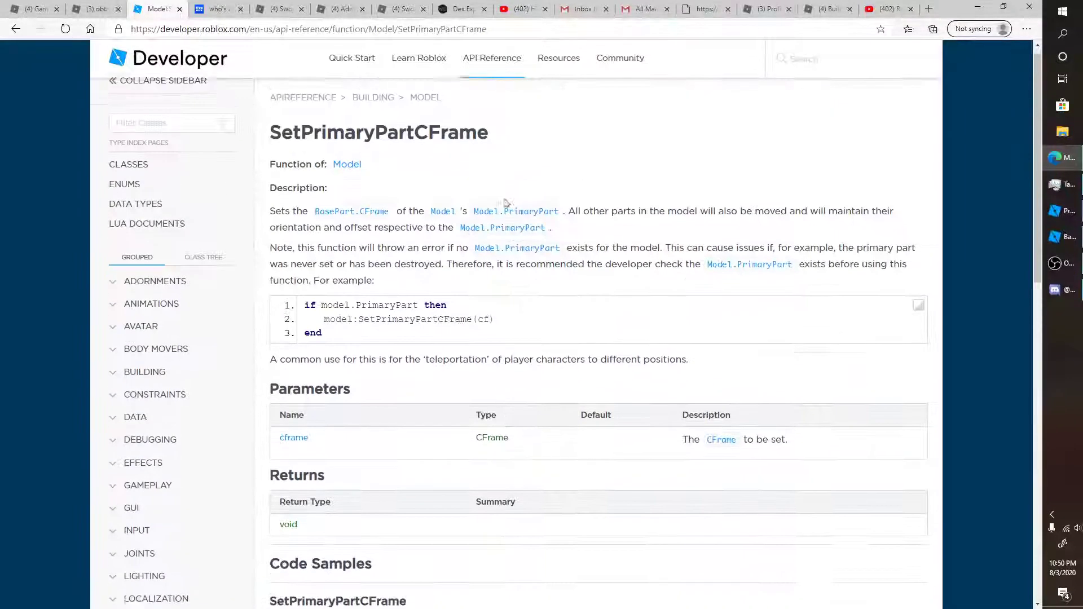
# Search the Roblox Developer site for "cframe" and open the CFrame data type page
pyautogui.click(808, 56)
pyautogui.write('cfr')
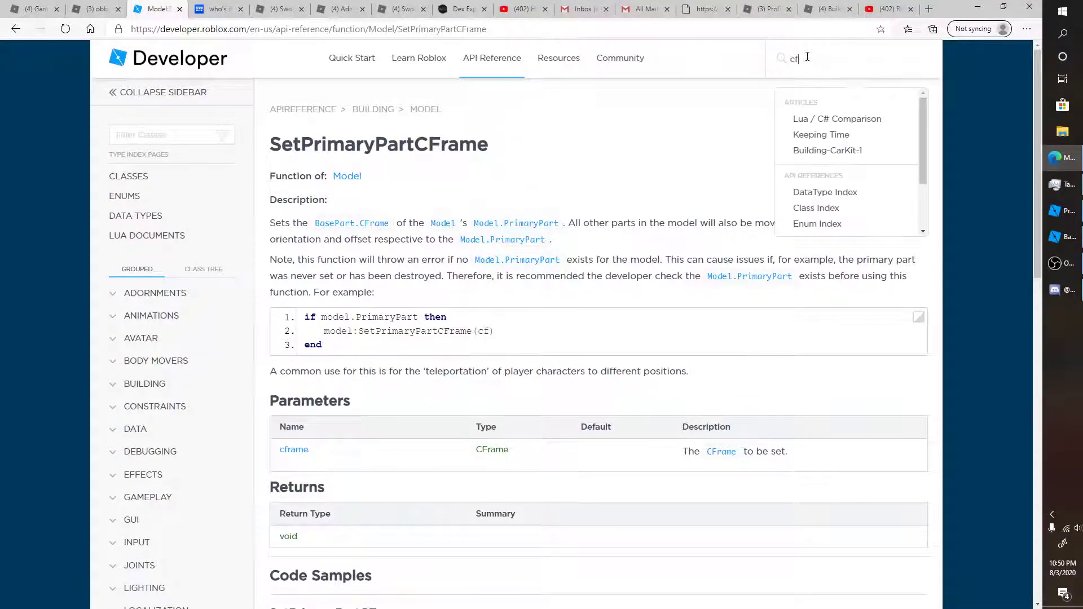
pyautogui.write('ame')
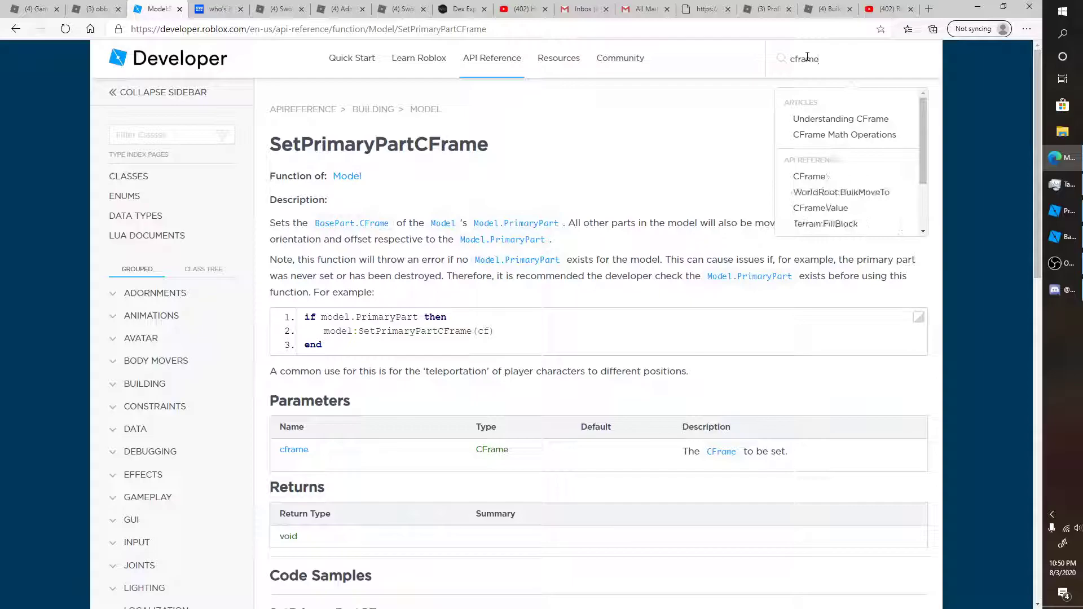
pyautogui.press('Return')
pyautogui.click(310, 214)
# Read the CFrame page's positional and rotational components and its CFrame.new constructors, then return to Roblox Studio
pyautogui.scroll(-4, 634, 361)
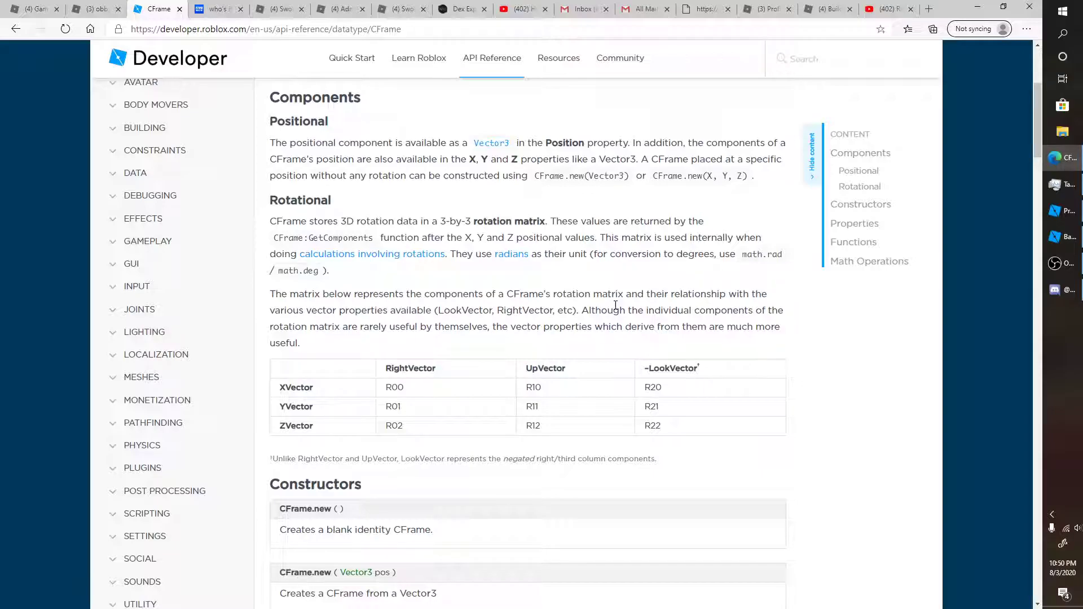
pyautogui.scroll(-3, 609, 243)
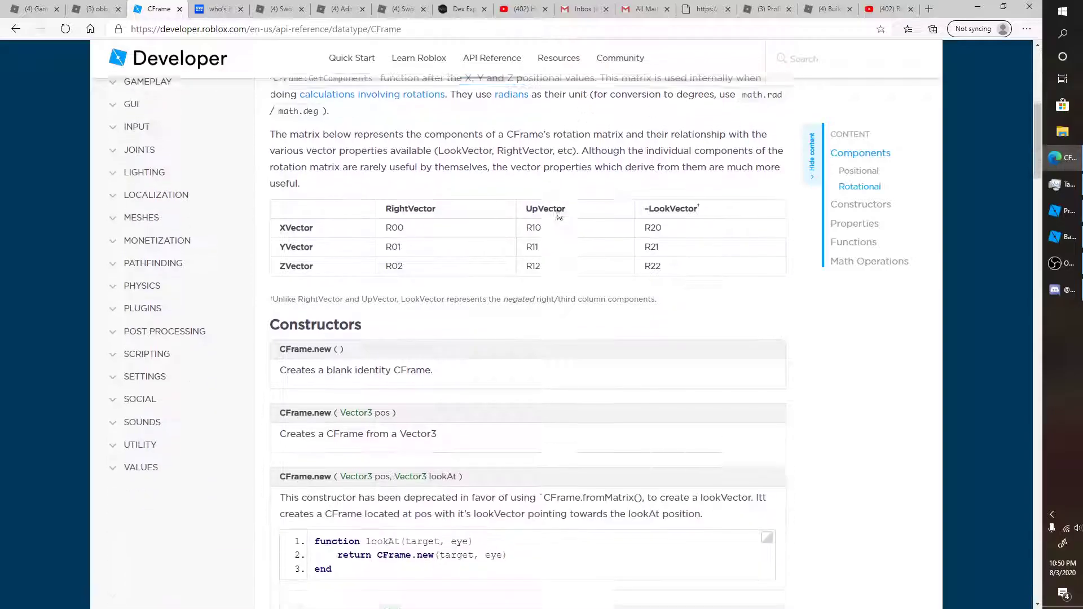
pyautogui.scroll(-3, 676, 158)
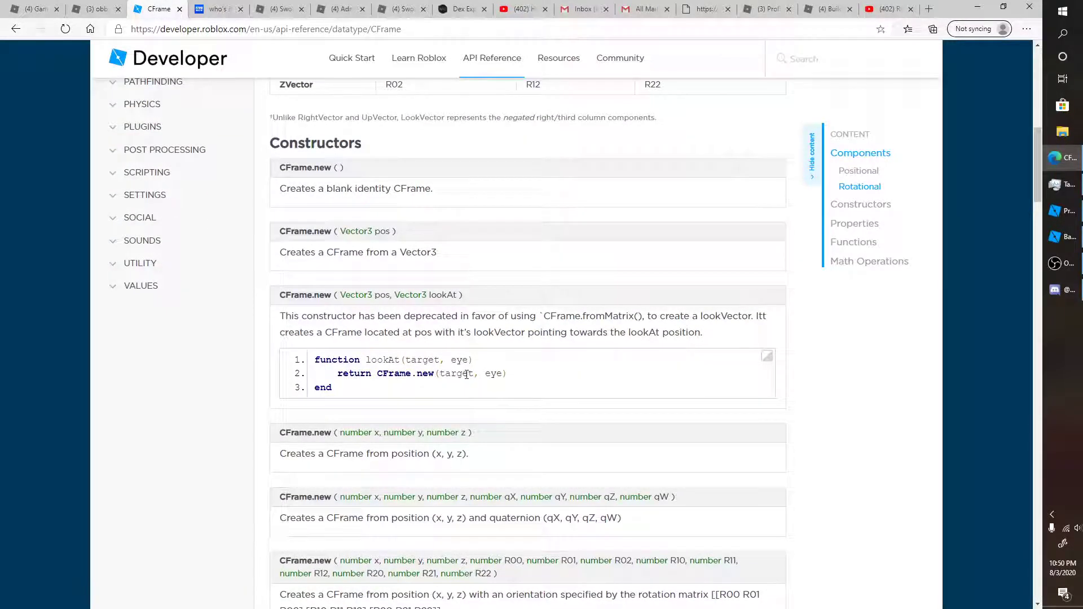
pyautogui.scroll(-2, 452, 293)
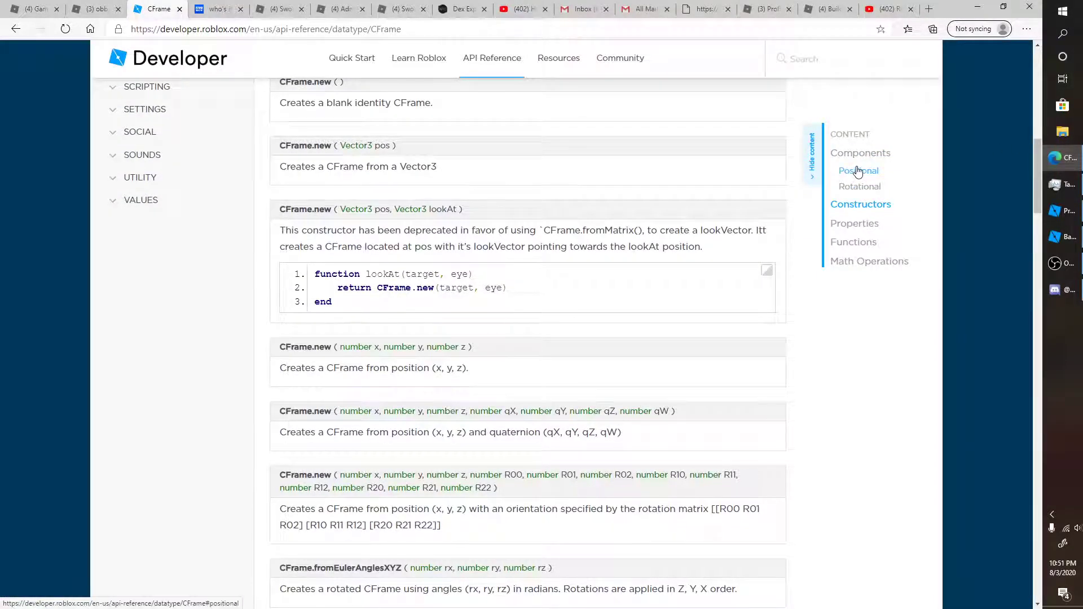
pyautogui.click(1062, 263)
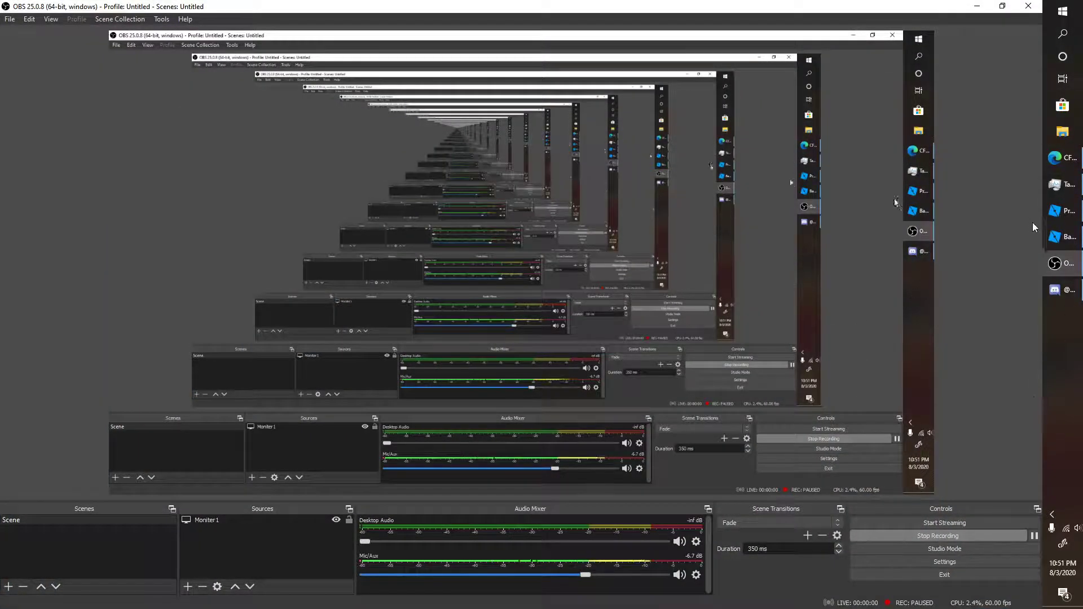
pyautogui.click(1069, 236)
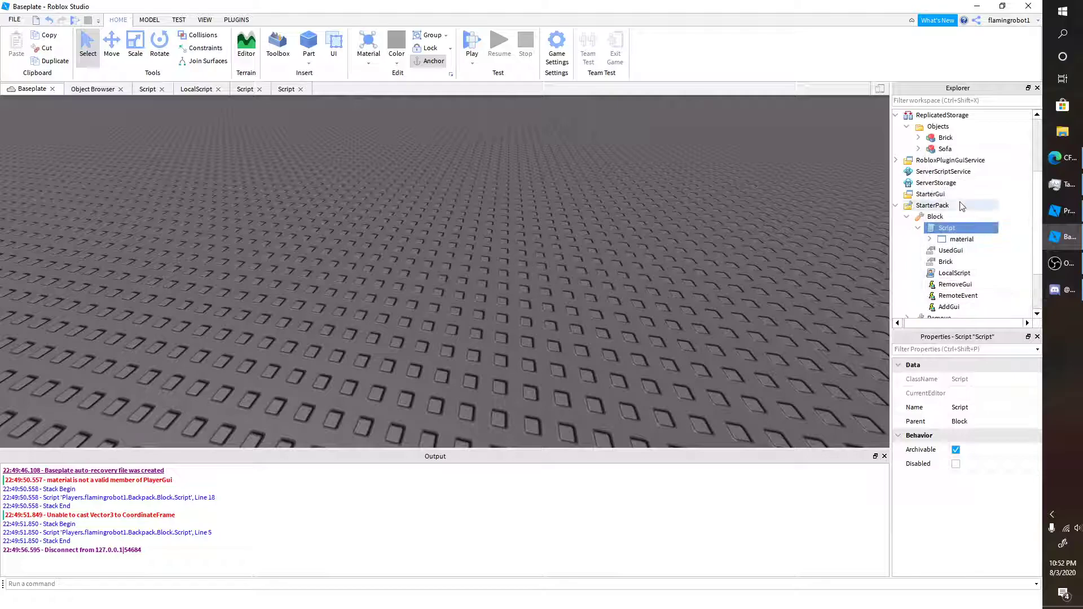
# Switch back to the browser and examine the CFrame page's rotation constructors, fromMatrix example and vector properties
pyautogui.click(1047, 158)
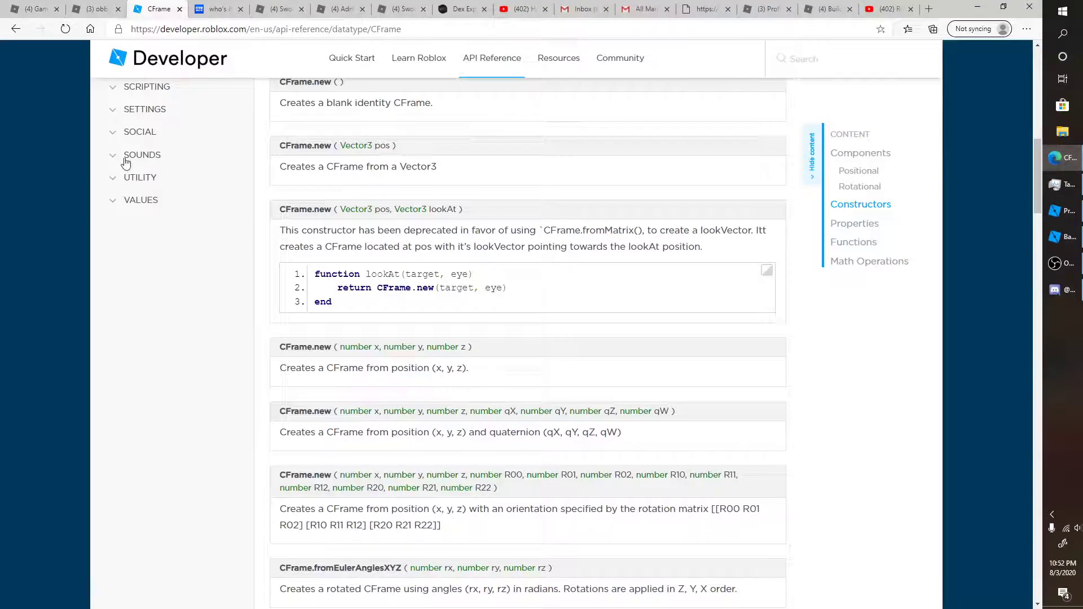
pyautogui.scroll(-4, 245, 245)
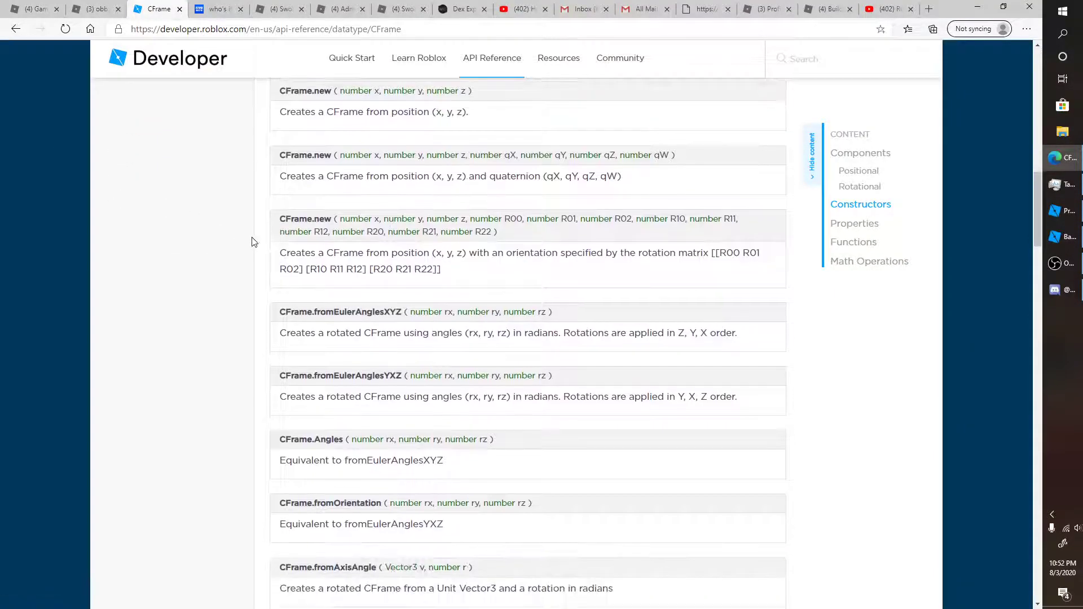
pyautogui.scroll(-7, 295, 220)
pyautogui.scroll(-1, 296, 214)
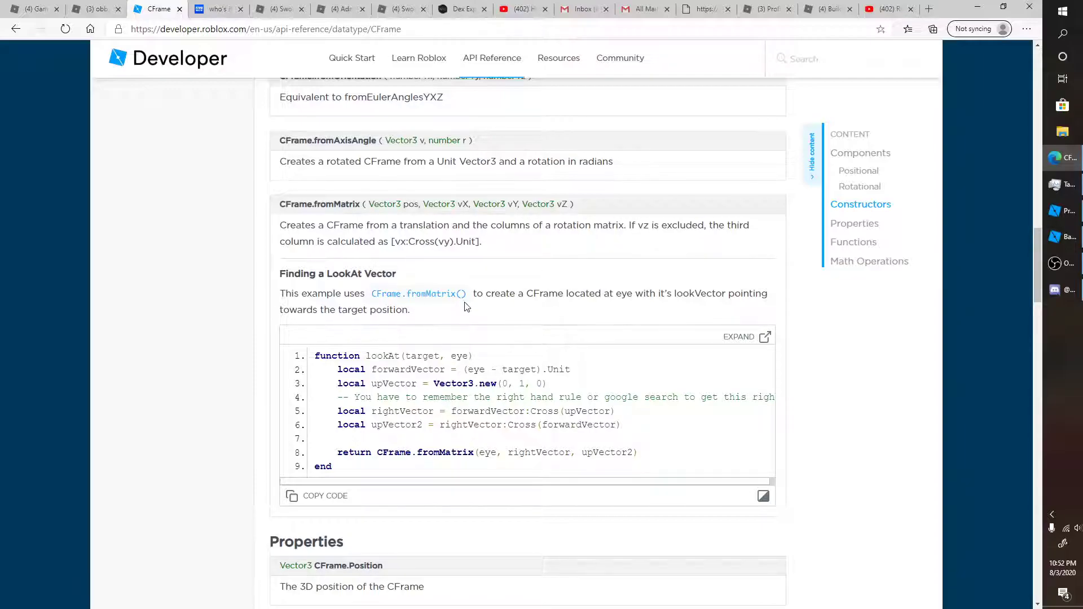
pyautogui.scroll(-6, 460, 294)
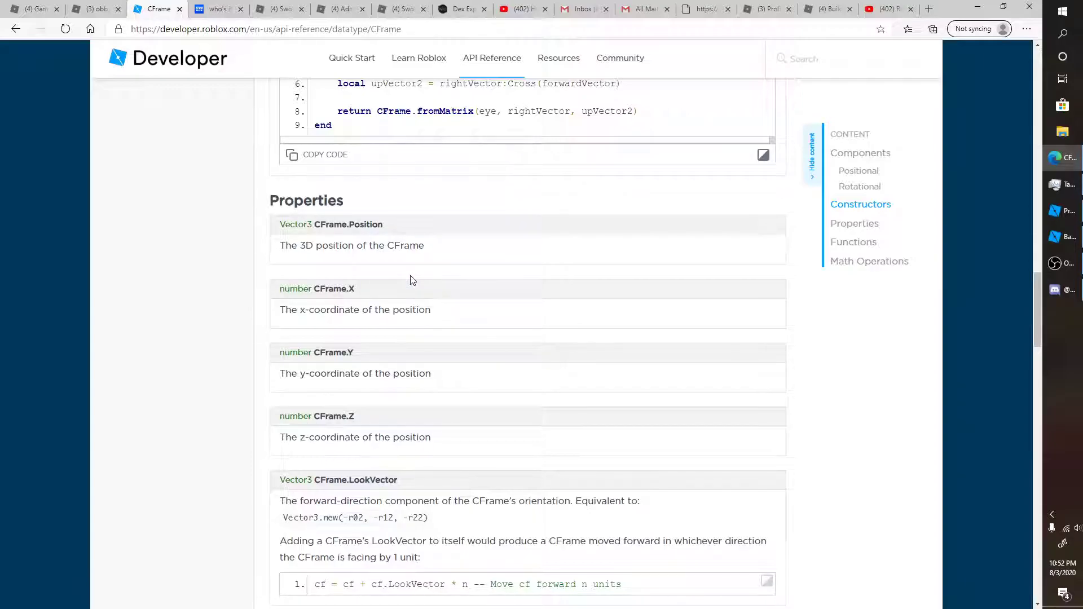
pyautogui.scroll(-5, 415, 248)
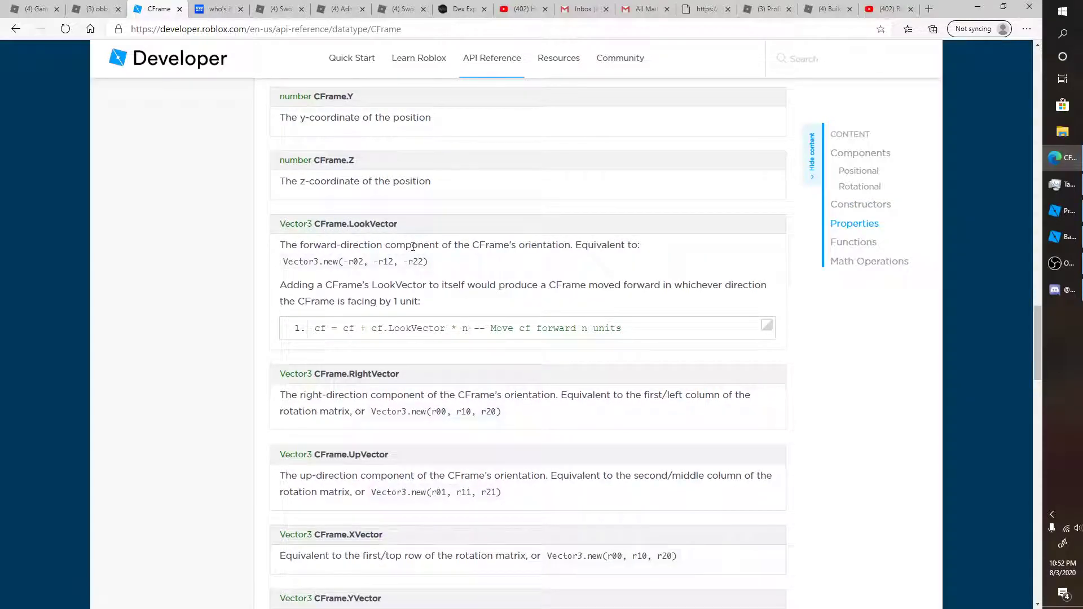
pyautogui.scroll(3, 394, 305)
pyautogui.scroll(-5, 393, 285)
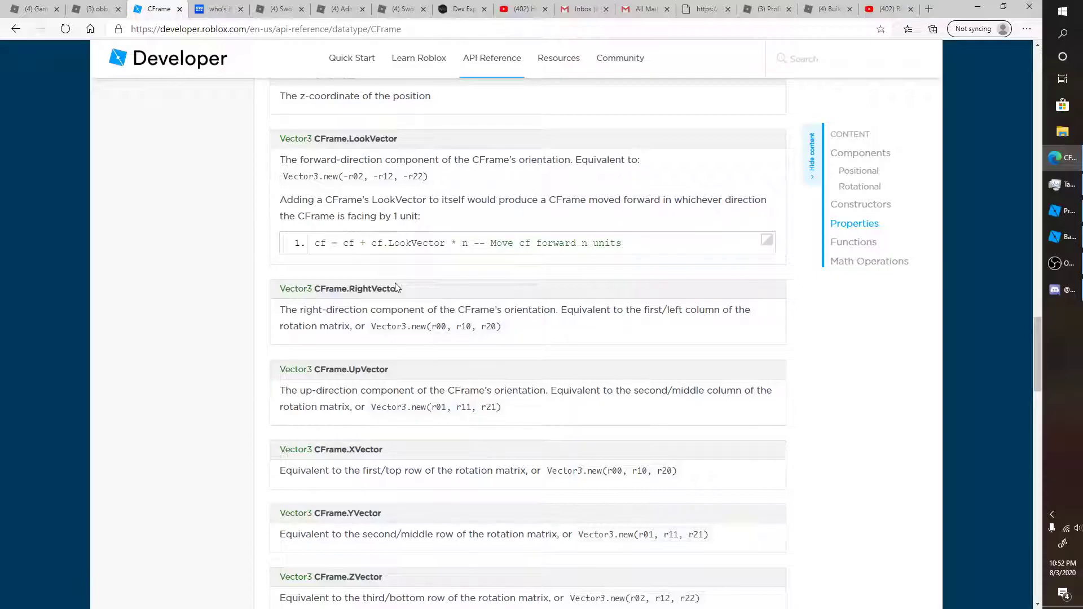
pyautogui.scroll(15, 469, 198)
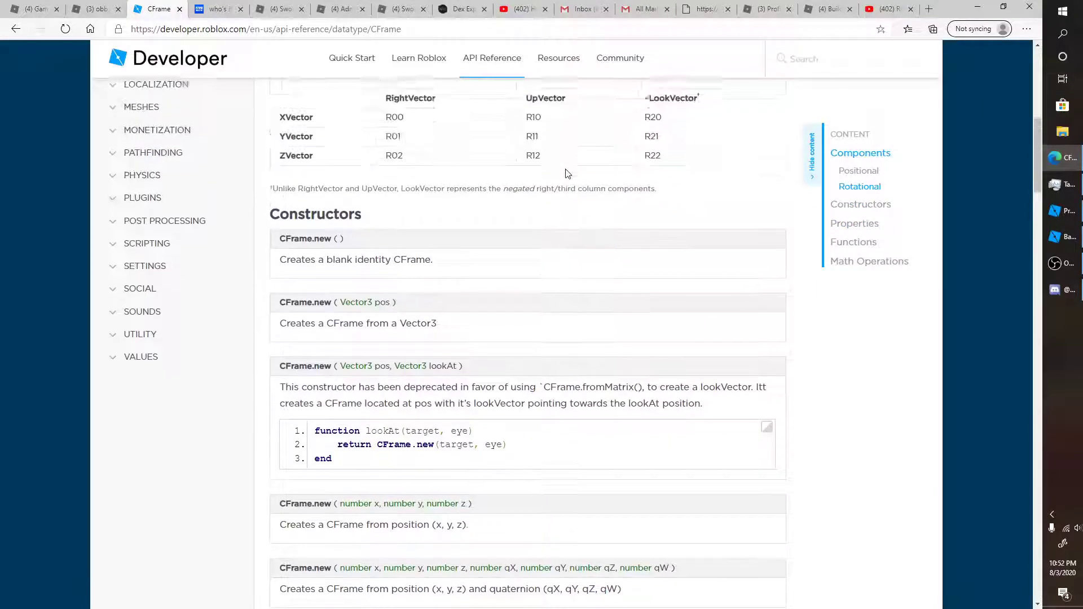
# Search the Roblox Developer site for "cframe.new"
pyautogui.click(851, 53)
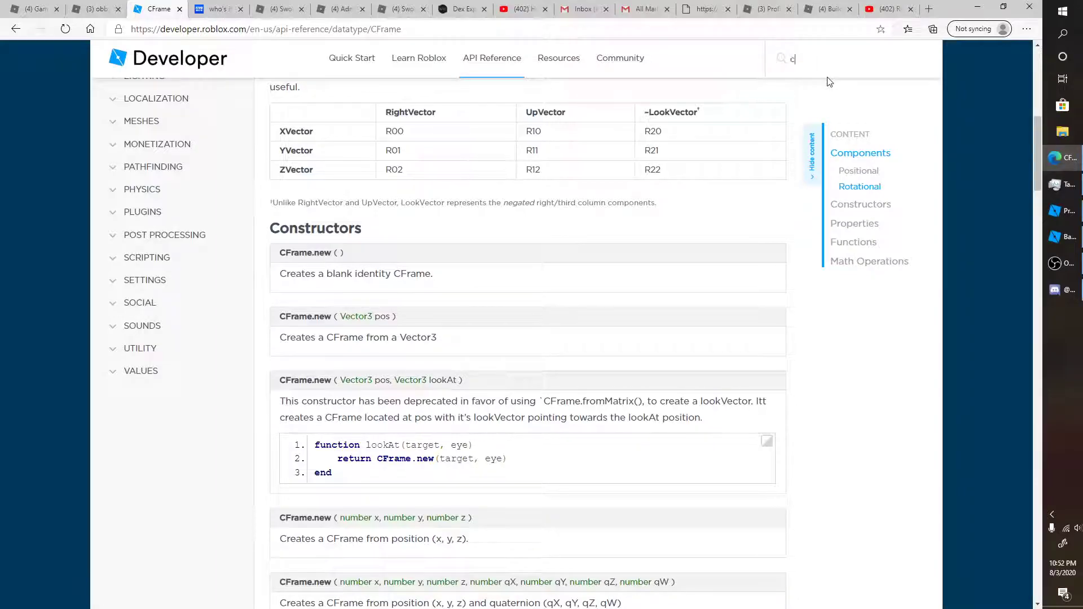
pyautogui.write('cframe.ne')
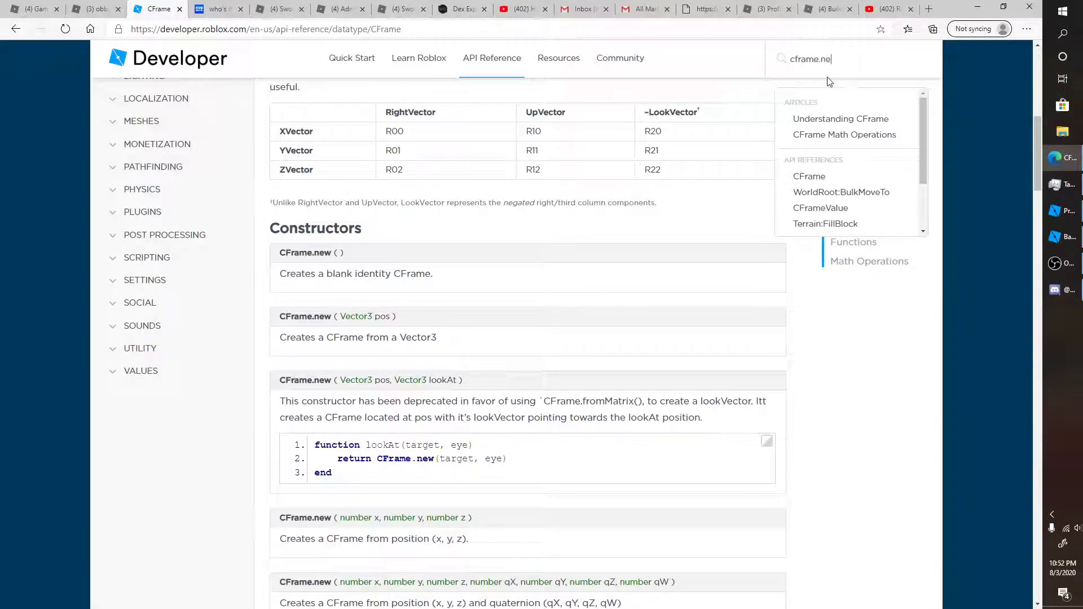
pyautogui.write('w')
pyautogui.press('Return')
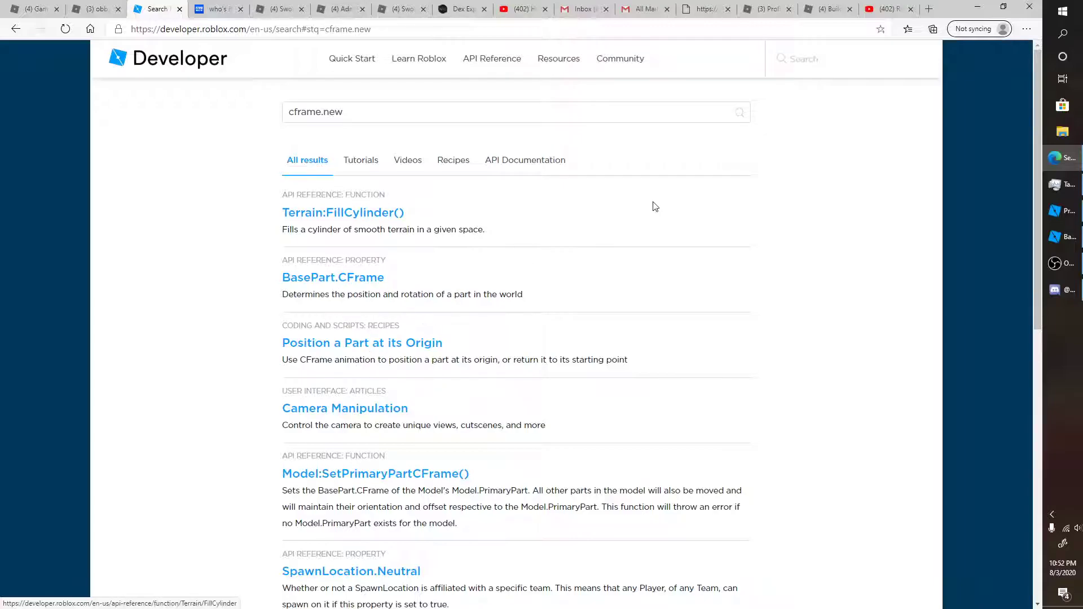
# Search the Roblox Developer site for "cframe" and look through the API reference results
pyautogui.write('cframe')
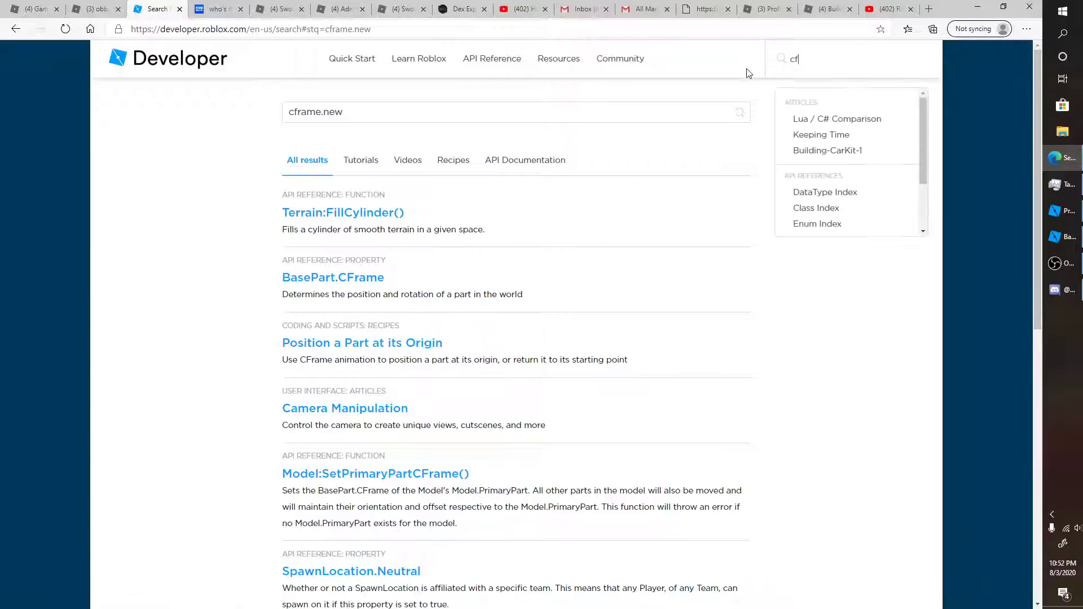
pyautogui.press('Return')
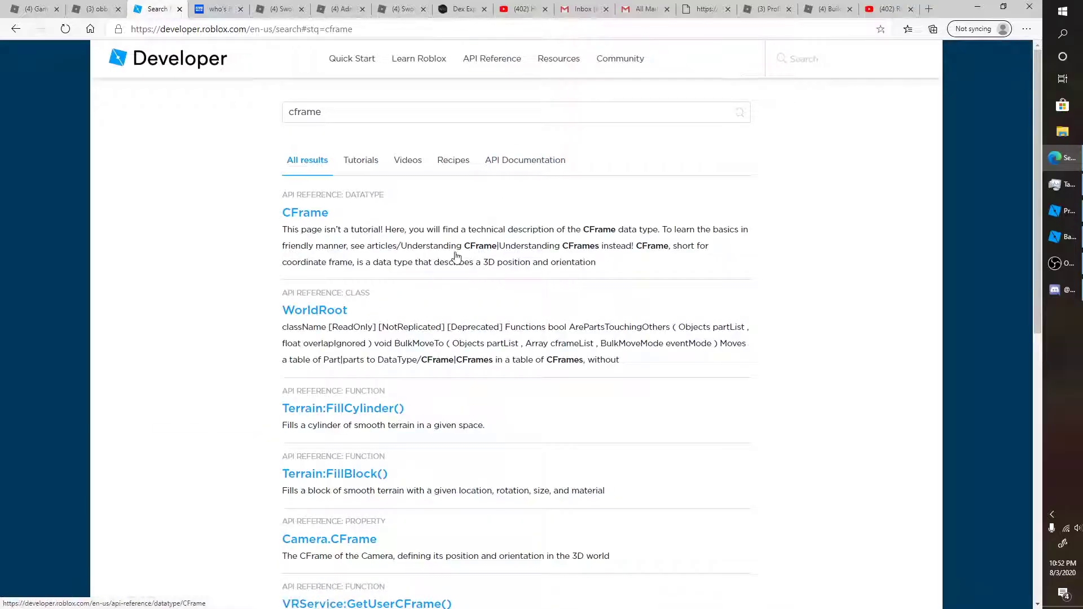
pyautogui.scroll(-2, 379, 355)
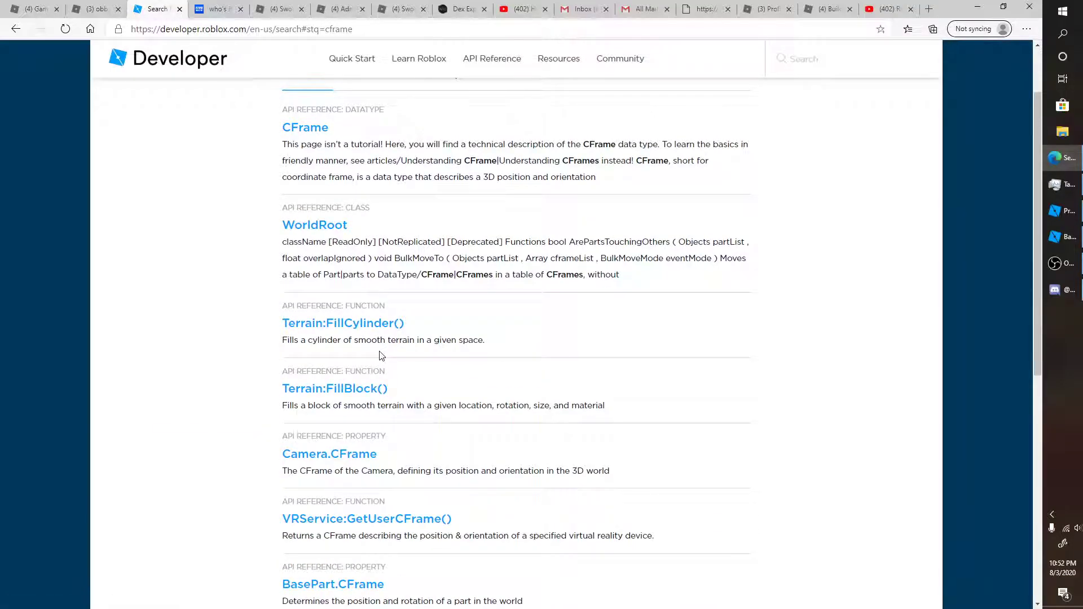
pyautogui.scroll(-1, 382, 351)
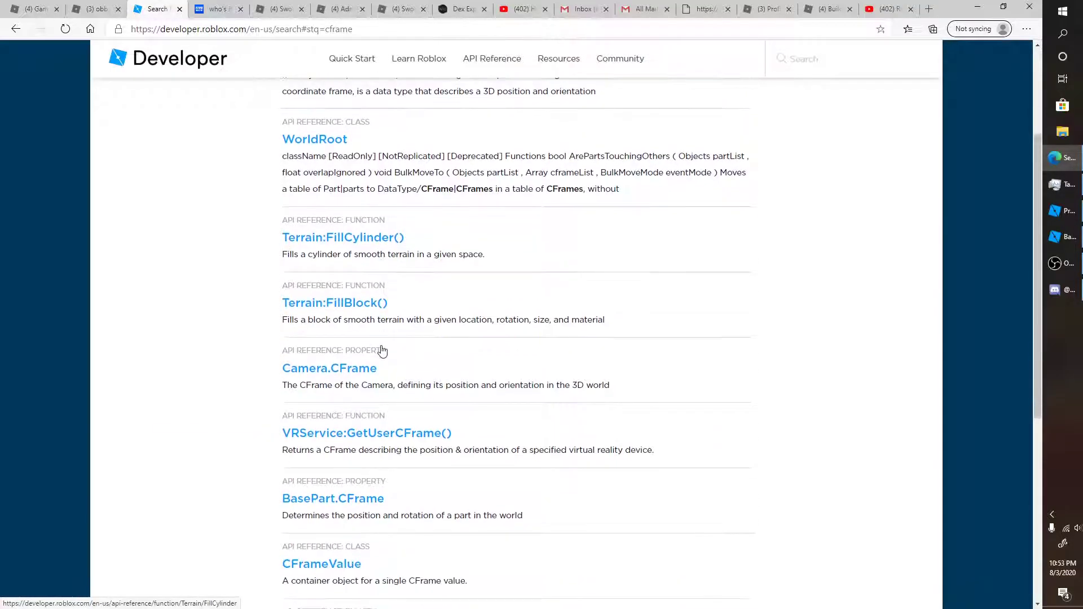
pyautogui.scroll(-1, 380, 373)
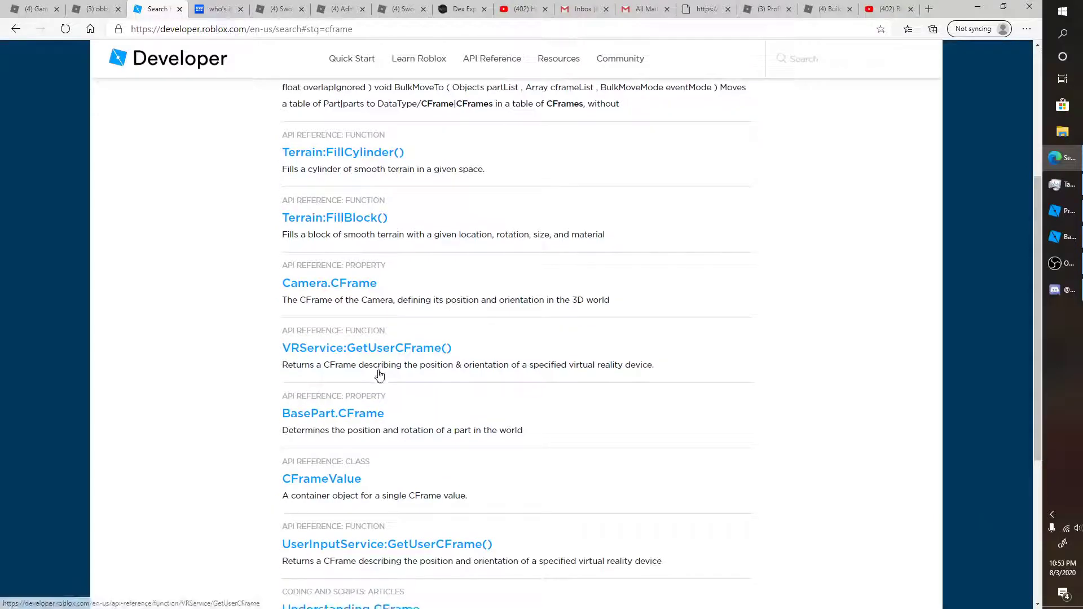
# Open the CFrameValue class page from the results and examine its code sample for storing the camera's CFrame
pyautogui.click(339, 481)
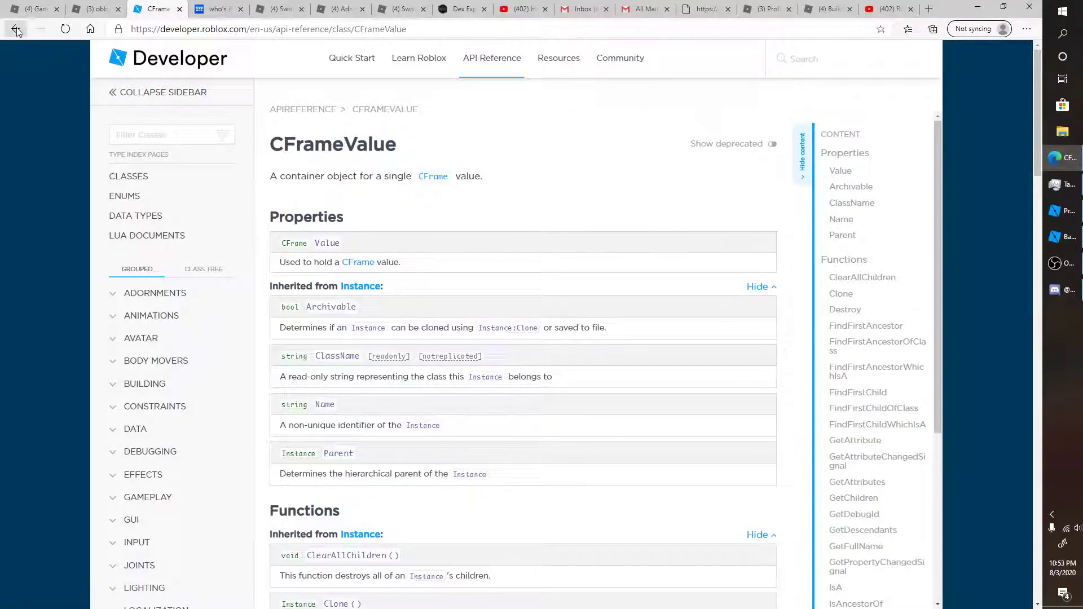
pyautogui.scroll(-15, 472, 551)
pyautogui.scroll(-12, 491, 515)
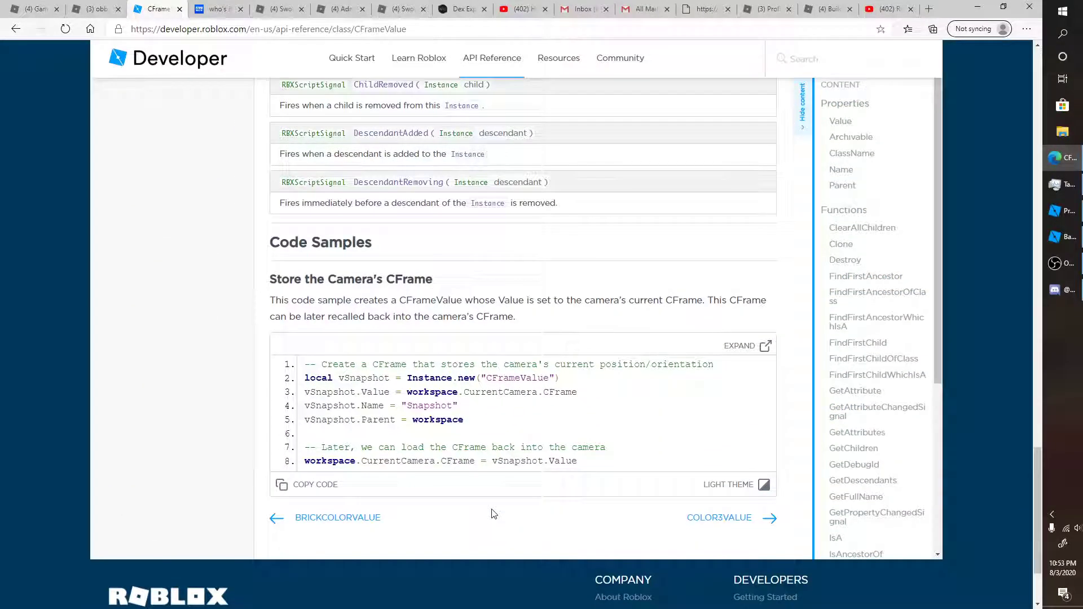
# Search the web for "what is a cframe roblox"
pyautogui.click(486, 27)
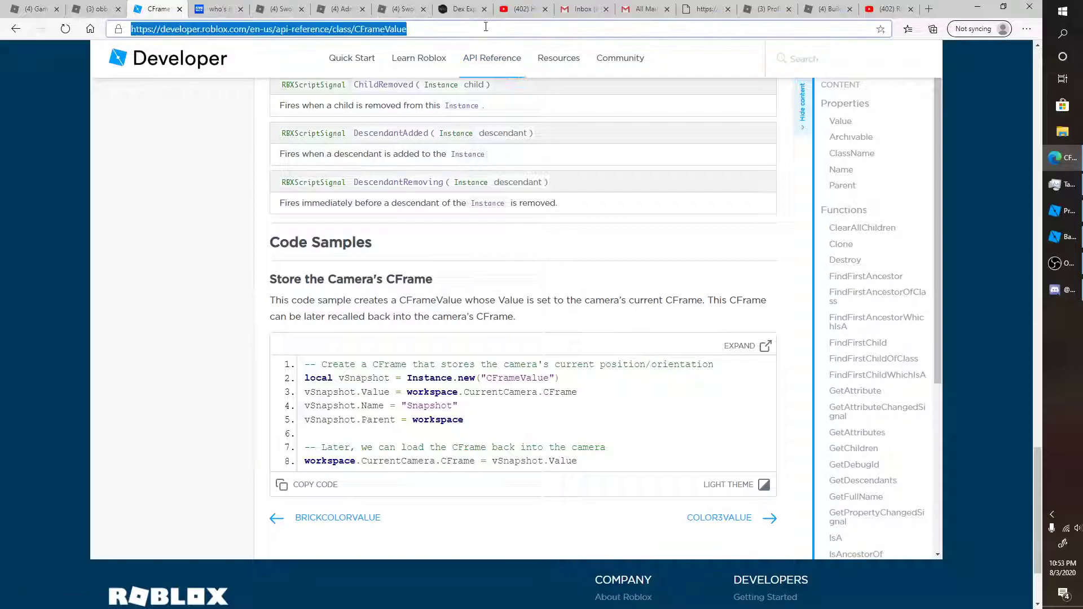
pyautogui.write('what')
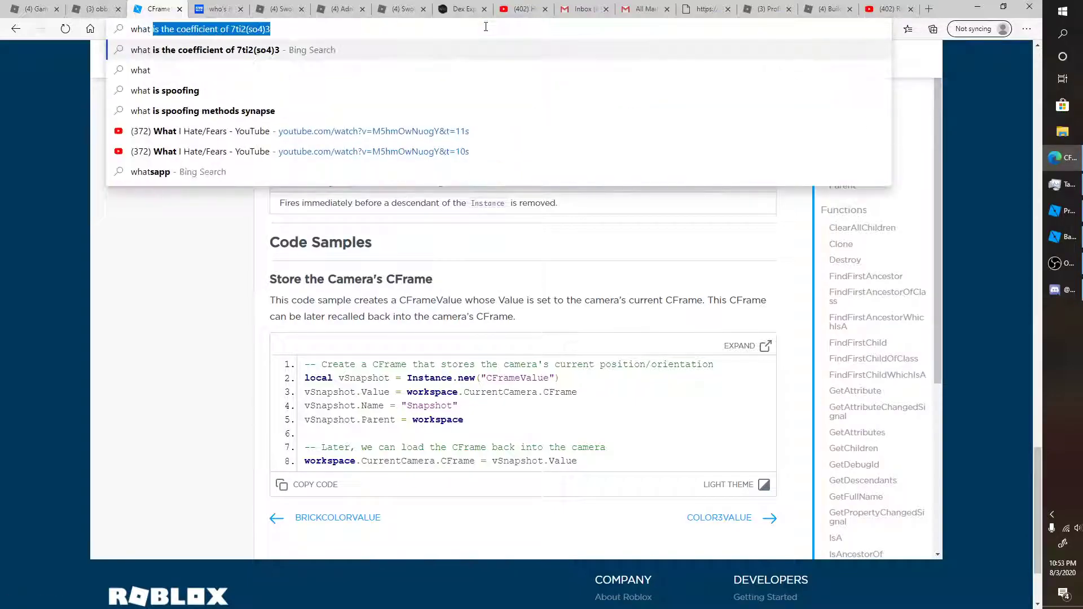
pyautogui.write(' is a sc')
pyautogui.press('BackSpace')
pyautogui.press('BackSpace')
pyautogui.write('cframe')
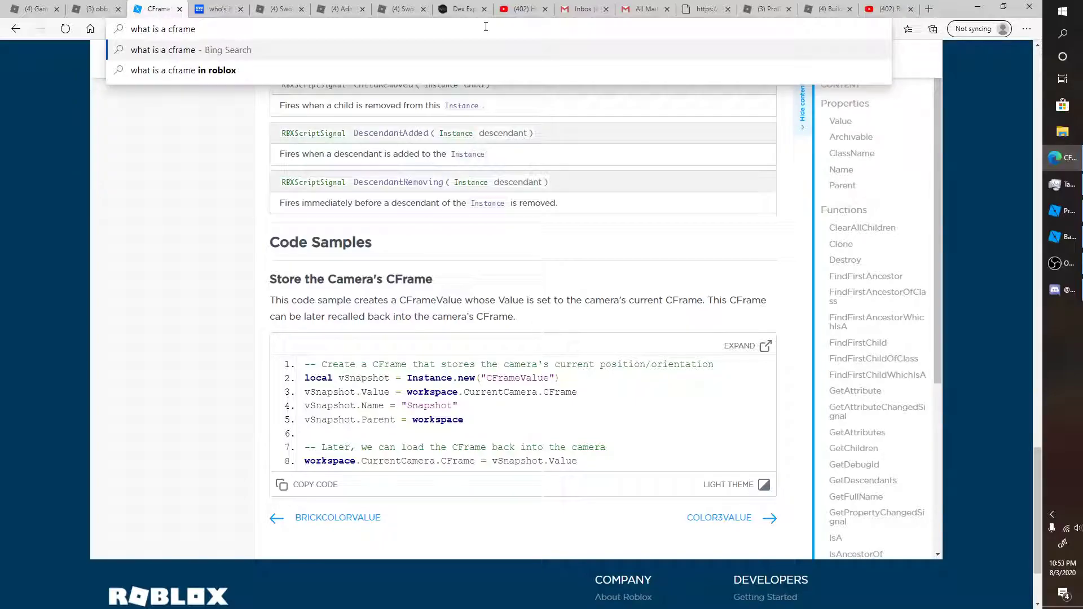
pyautogui.write(' roblox')
pyautogui.press('Return')
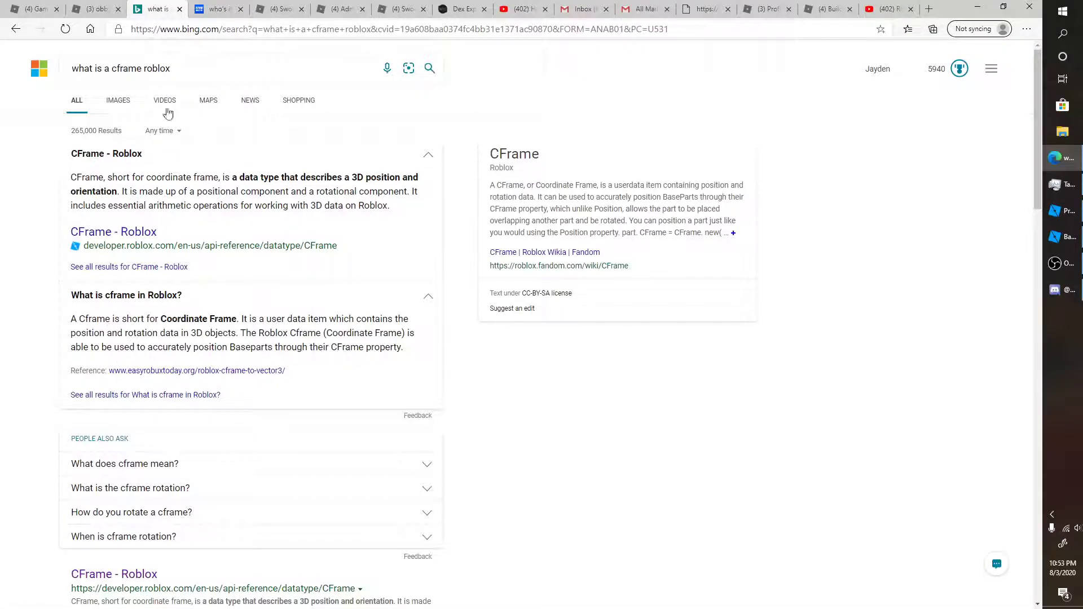
# Rerun the web search with the wording "what is a cframe roblox" and look through its articles and videos
pyautogui.click(144, 68)
pyautogui.write('cord')
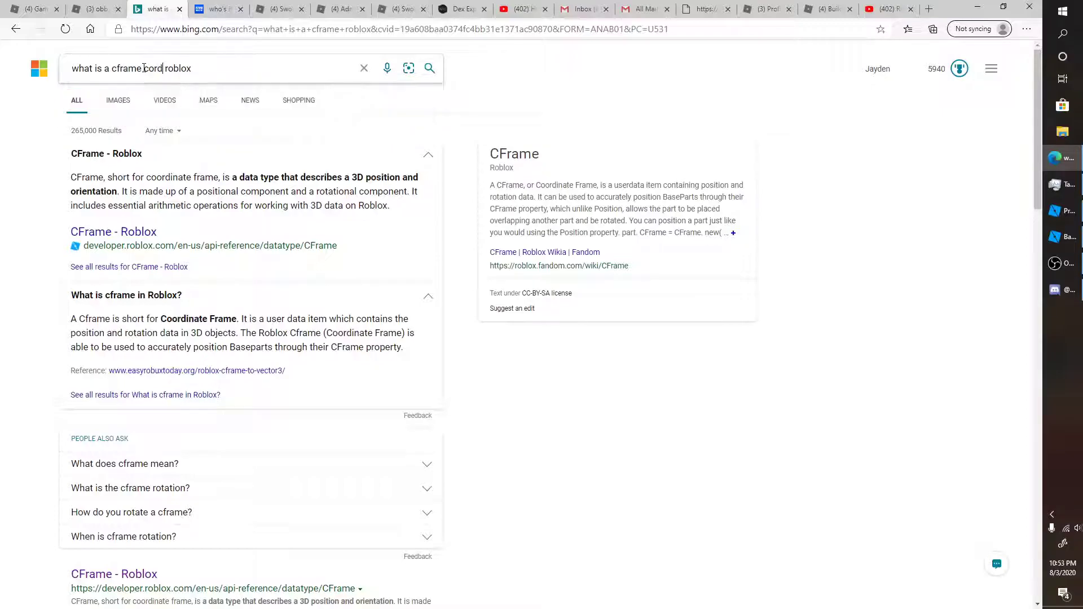
pyautogui.press('BackSpace')
pyautogui.press('BackSpace')
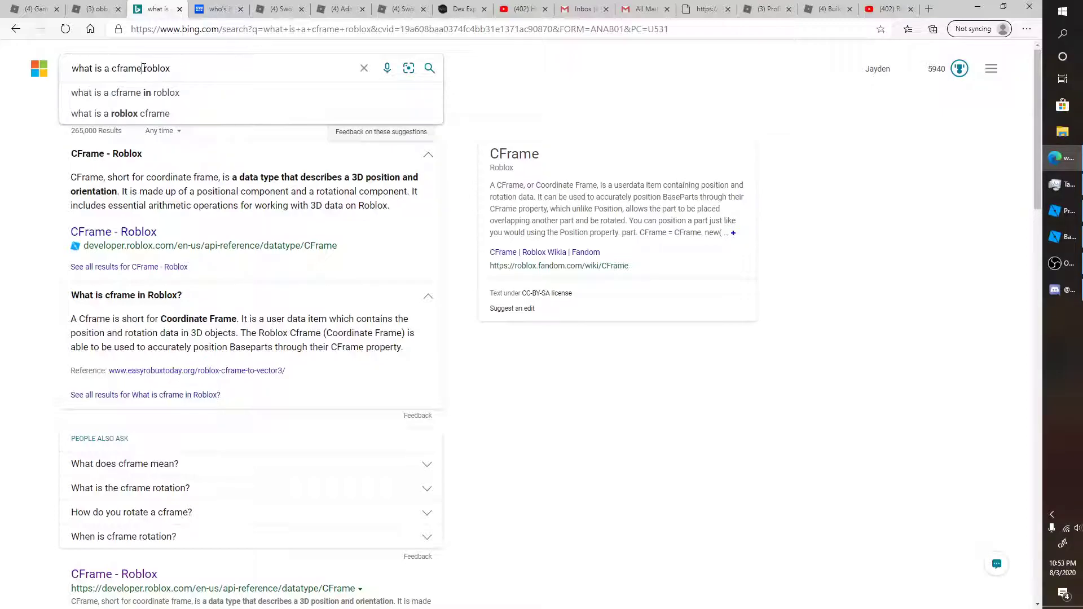
pyautogui.press('Return')
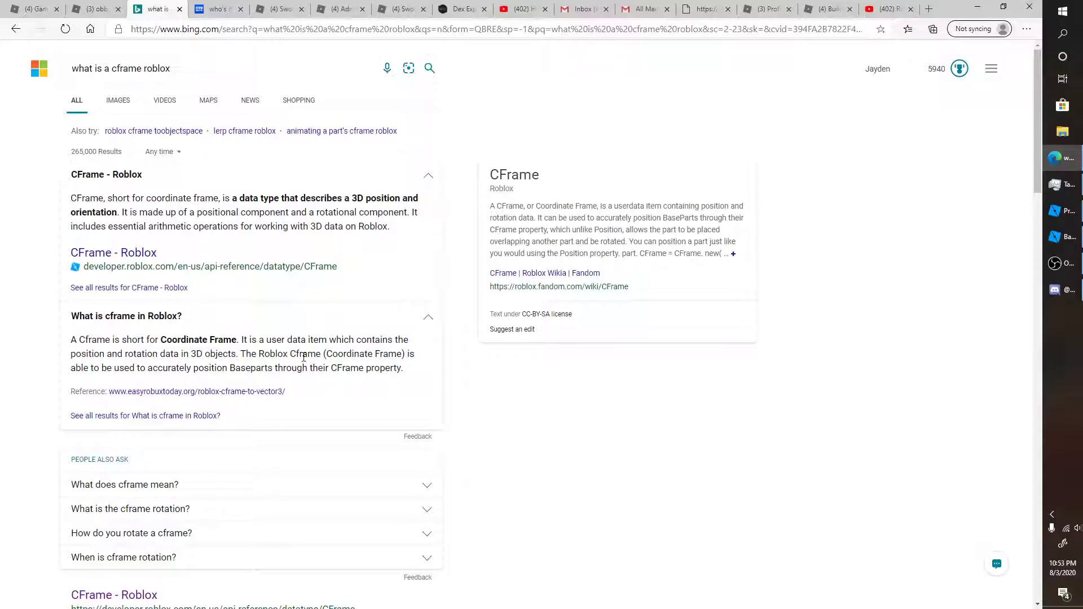
pyautogui.scroll(-8, 301, 358)
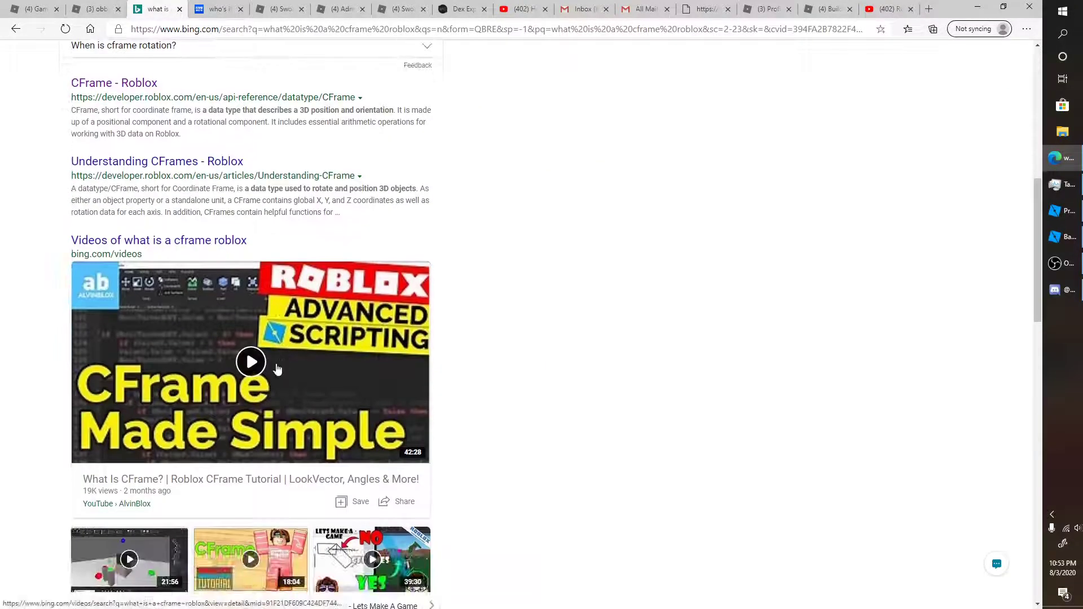
pyautogui.scroll(8, 280, 372)
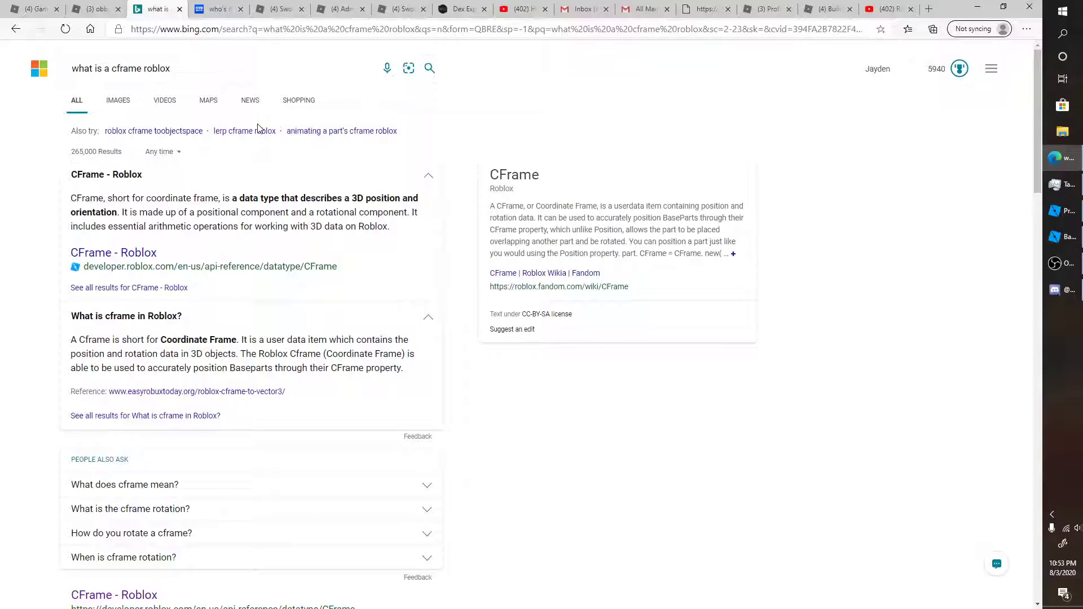
# Replace the web query with "how to make a cframe" and open the Roblox Developer CFrame data type result
pyautogui.moveTo(197, 67); pyautogui.dragTo(119, 70)
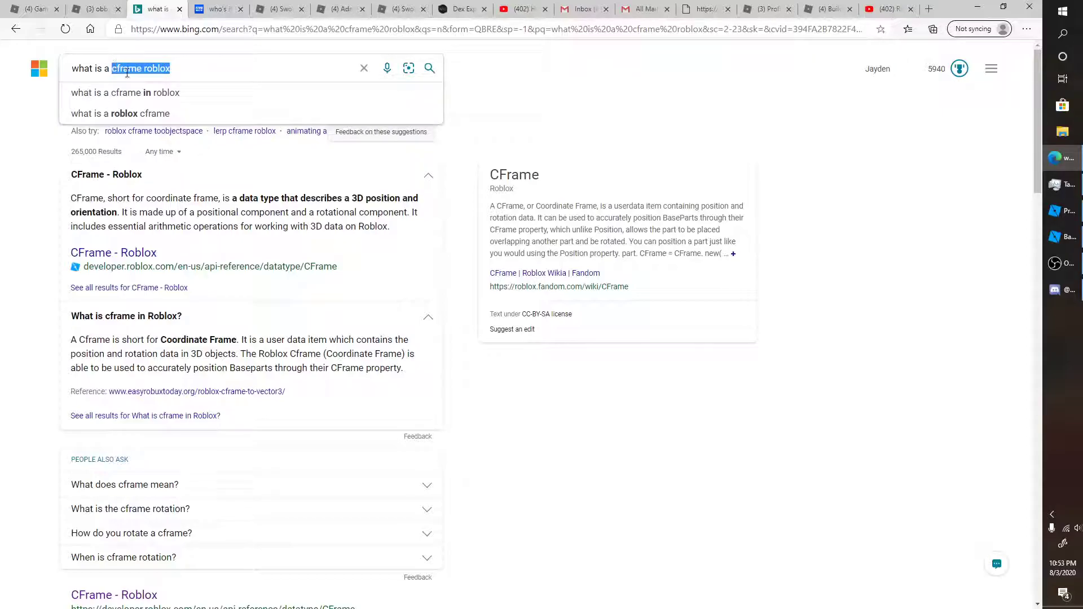
pyautogui.press('BackSpace')
pyautogui.press('BackSpace')
pyautogui.press('BackSpace')
pyautogui.press('BackSpace')
pyautogui.press('BackSpace')
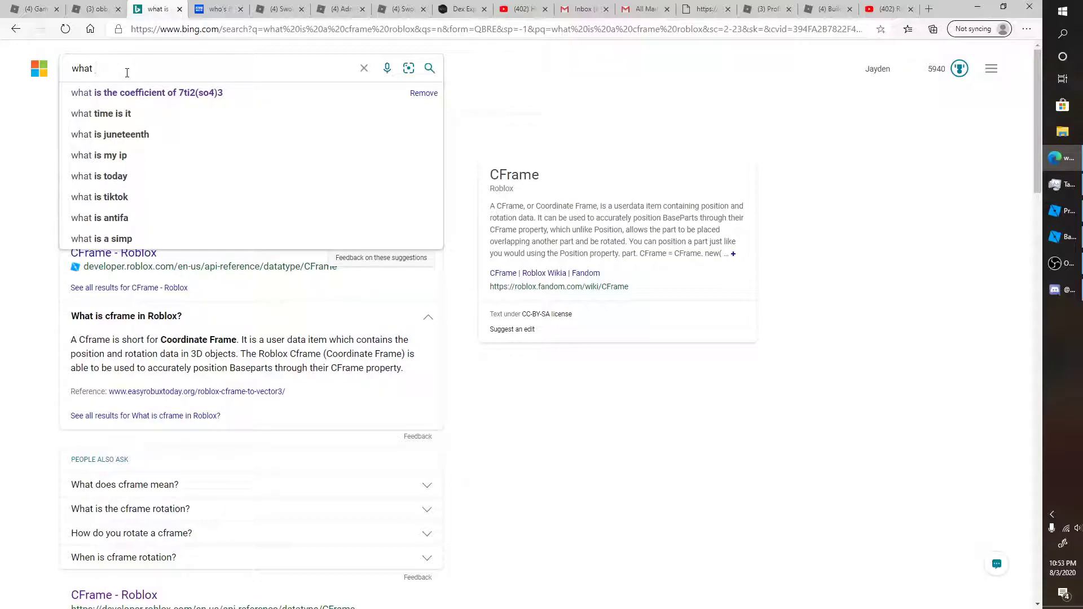
pyautogui.press('BackSpace')
pyautogui.press('BackSpace')
pyautogui.press('BackSpace')
pyautogui.press('BackSpace')
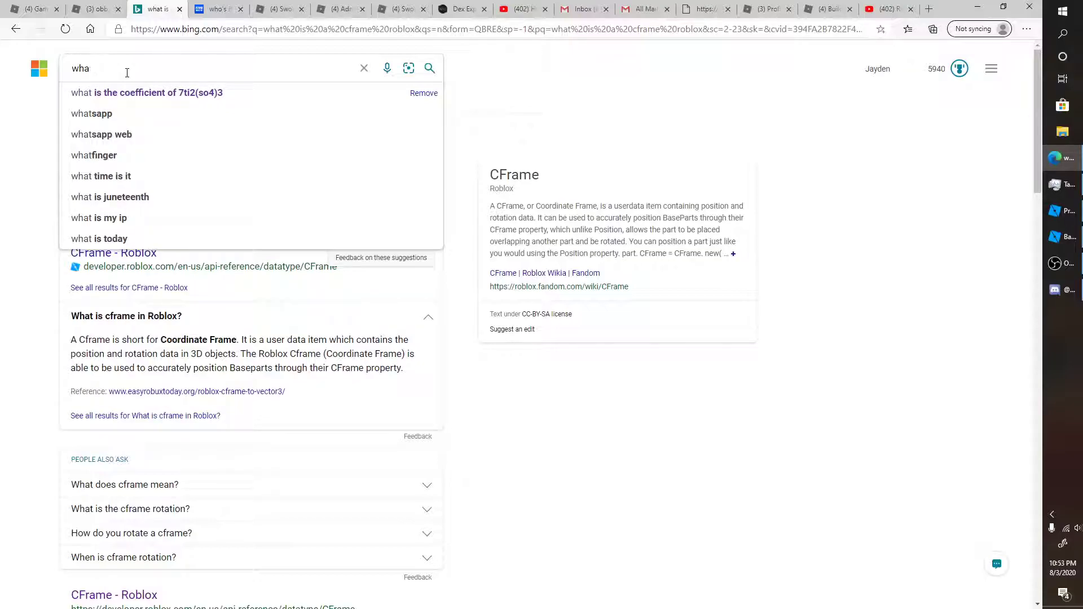
pyautogui.write('how to m')
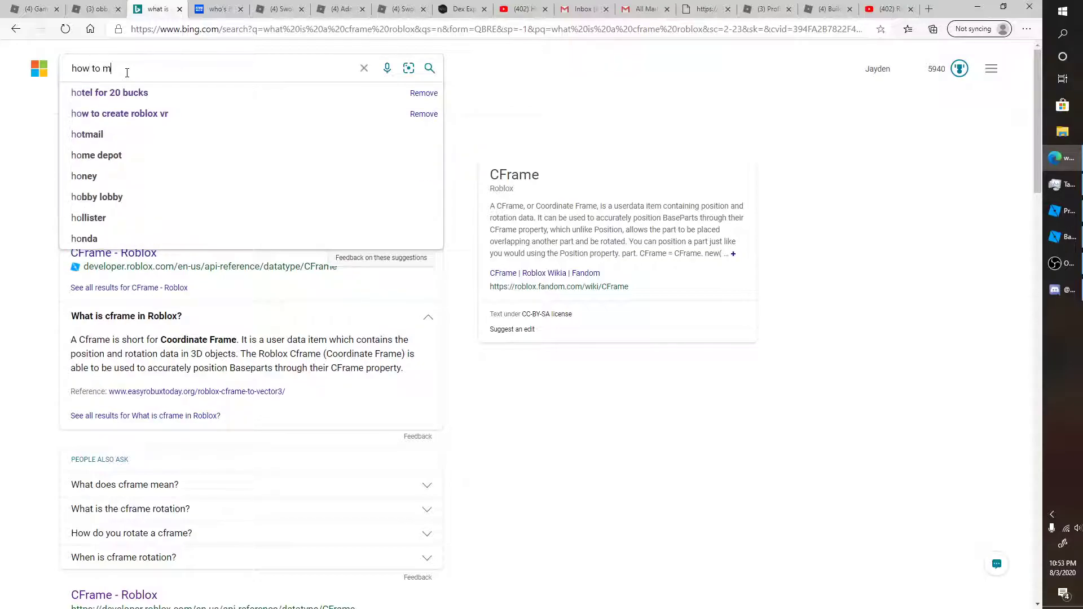
pyautogui.write('ake a cframe')
pyautogui.press('Return')
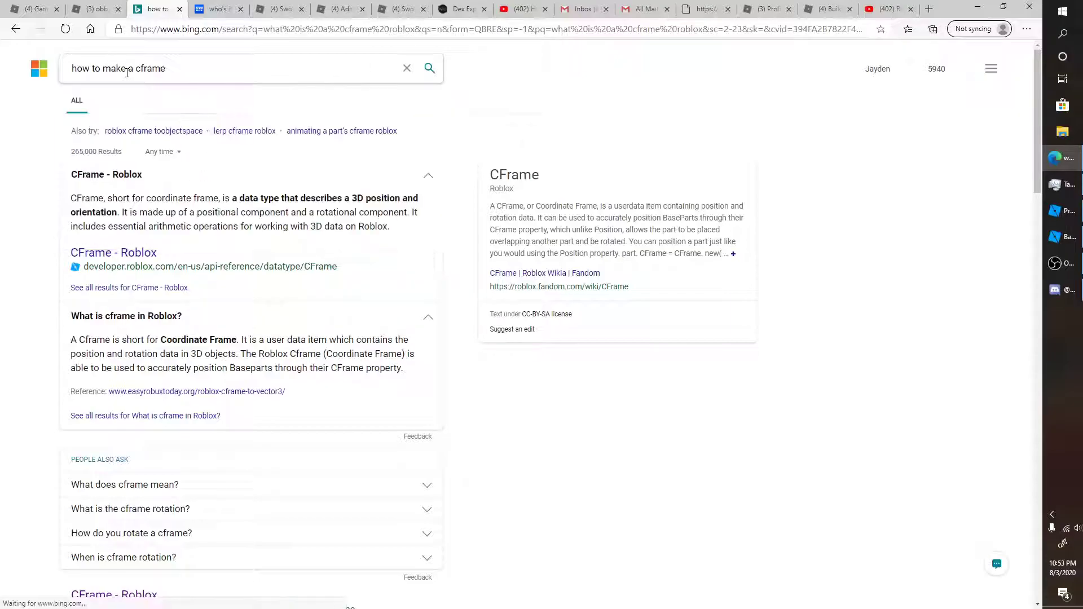
pyautogui.scroll(-5, 175, 265)
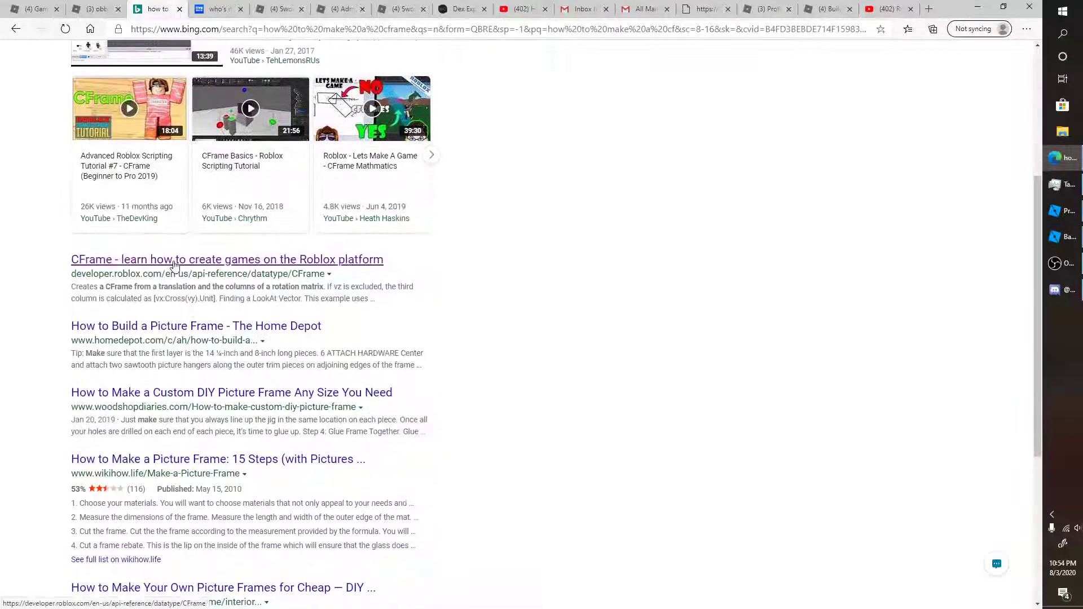
pyautogui.click(175, 261)
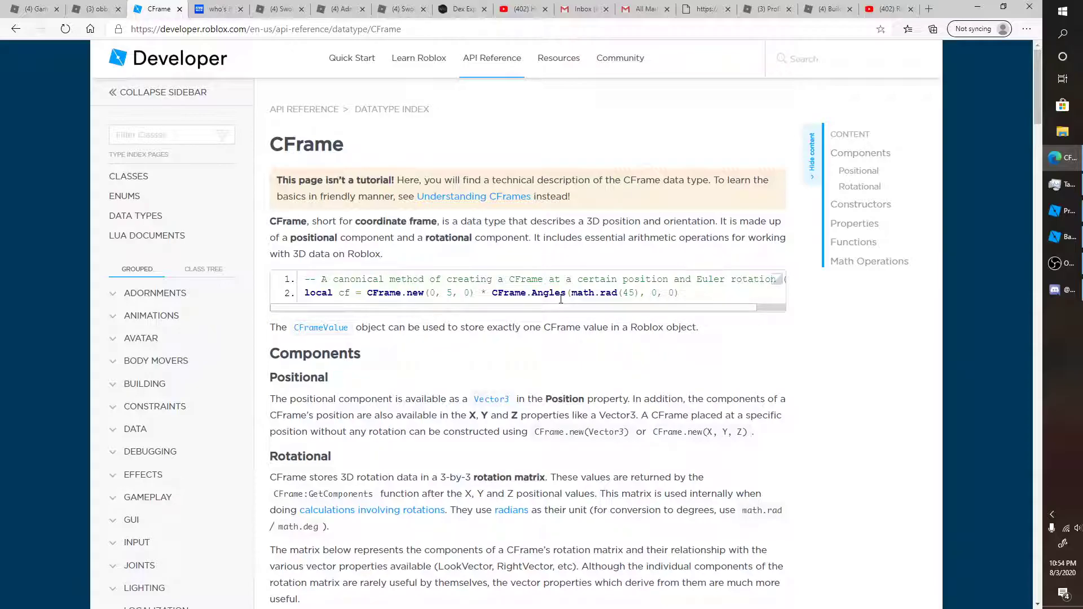
# Read the CFrame page's constructors from CFrame.new through CFrame.fromMatrix, then switch back to the Baseplate place in Roblox Studio
pyautogui.scroll(-8, 517, 330)
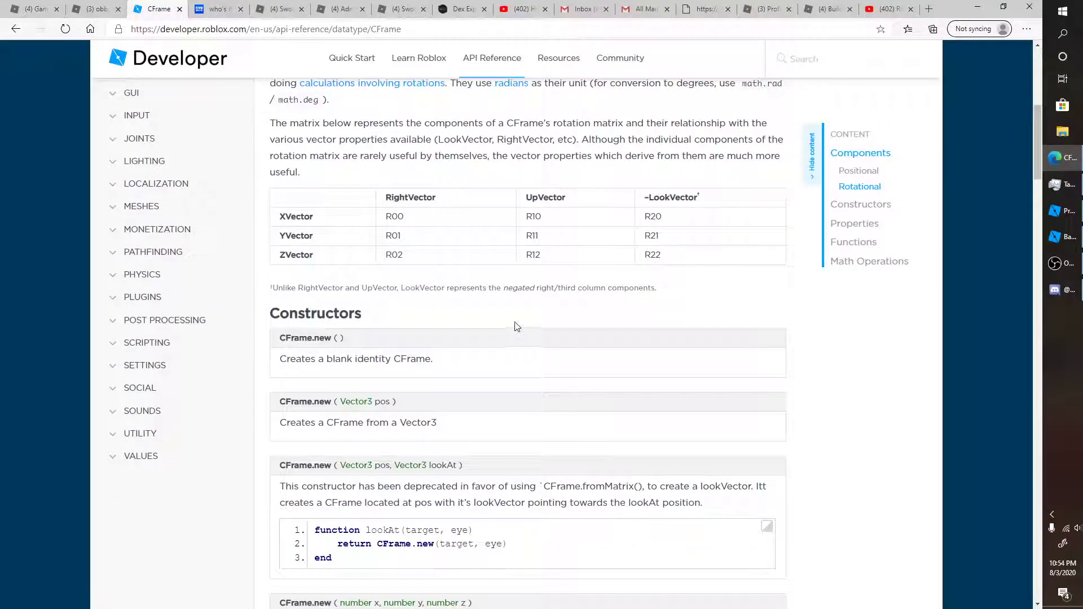
pyautogui.scroll(-5, 517, 328)
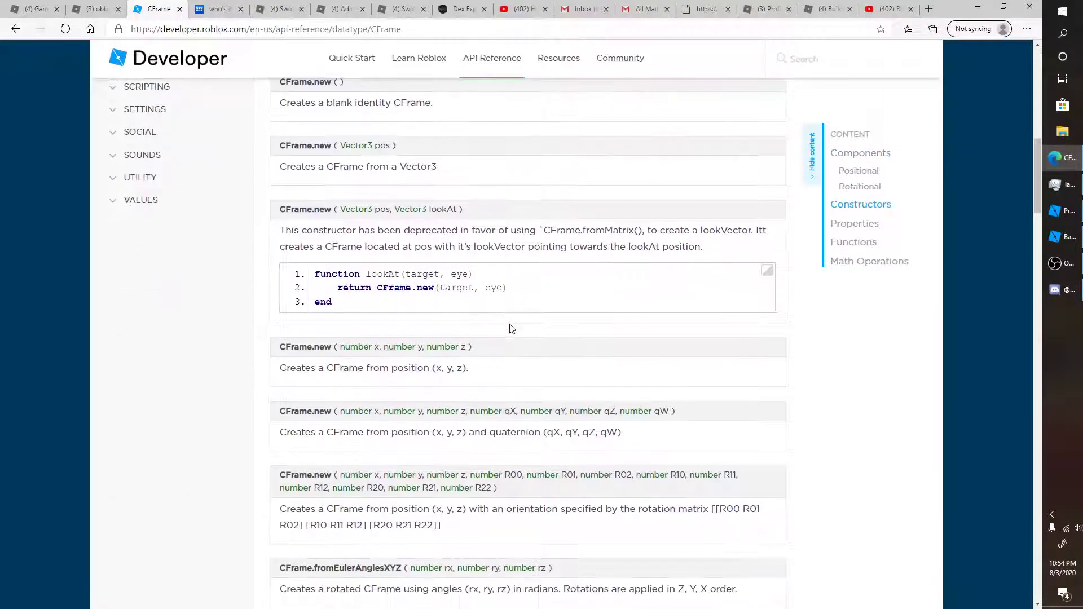
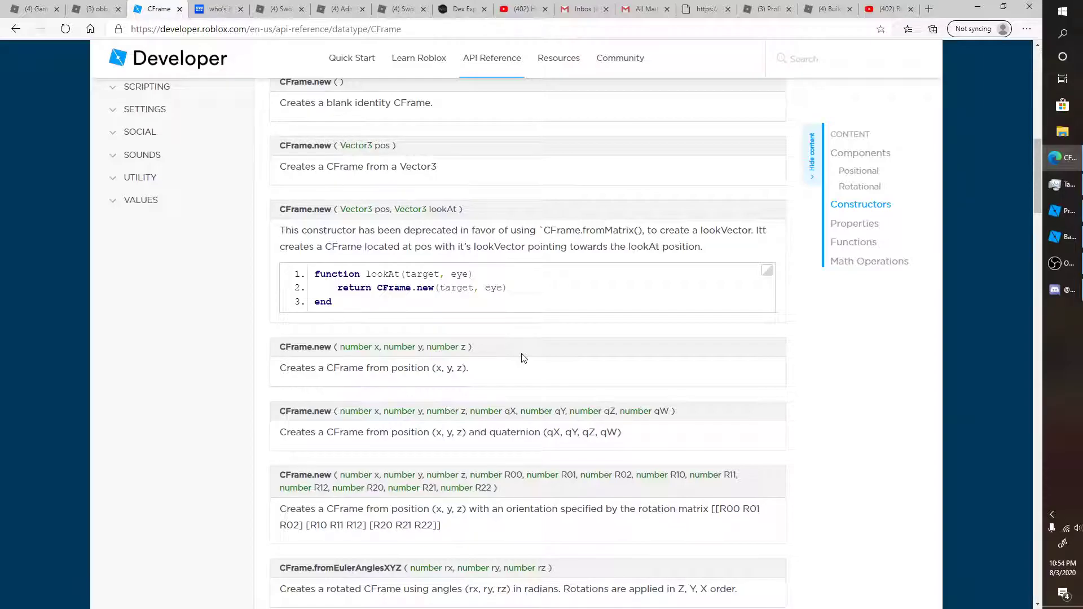
pyautogui.scroll(-3, 501, 463)
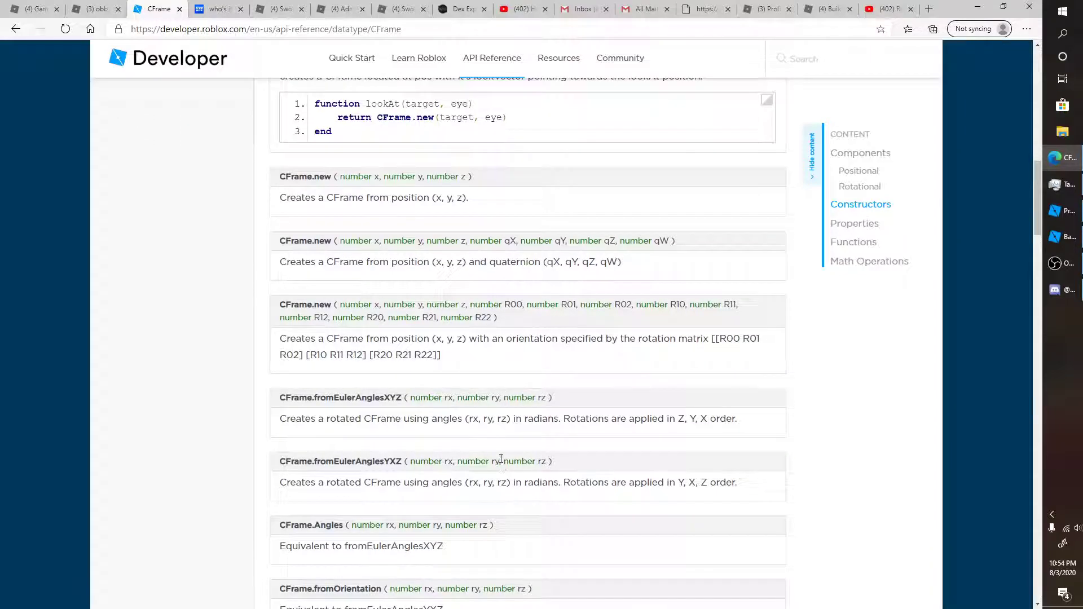
pyautogui.scroll(-3, 502, 460)
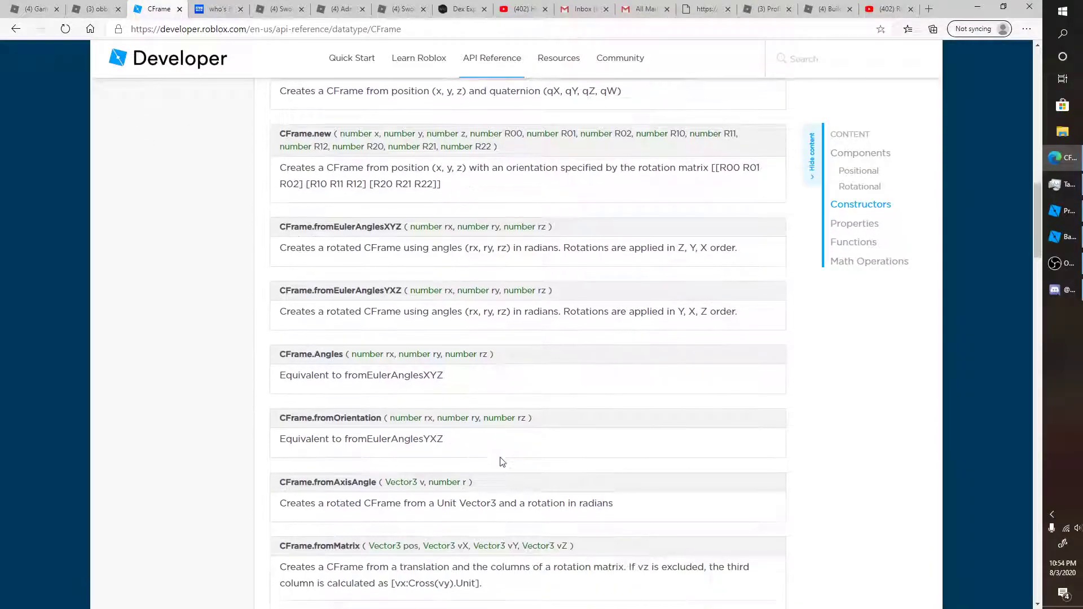
pyautogui.scroll(-2, 502, 463)
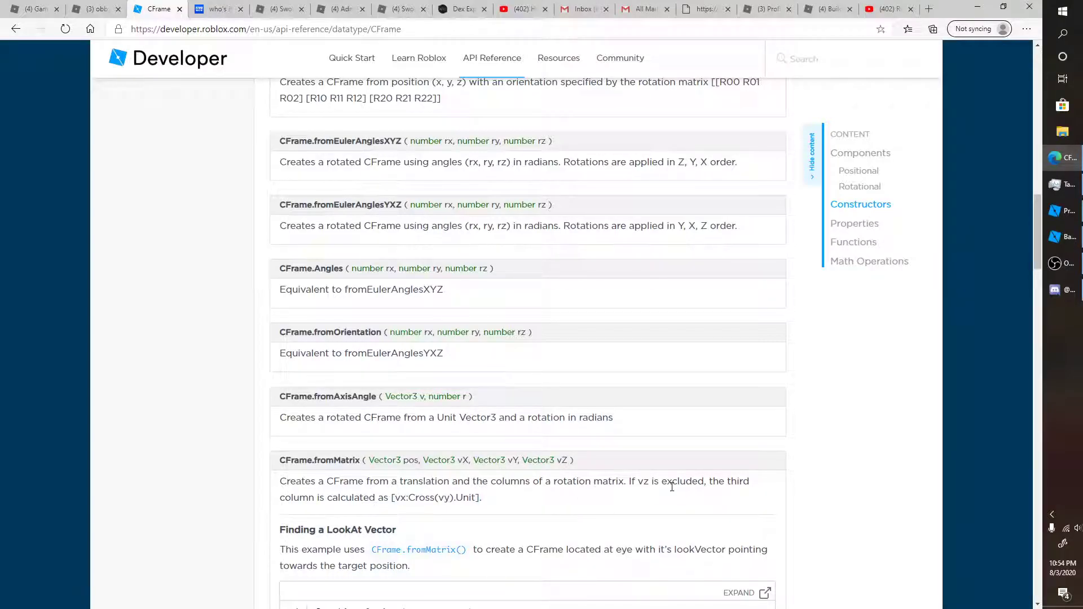
pyautogui.scroll(-2, 648, 497)
pyautogui.scroll(4, 545, 496)
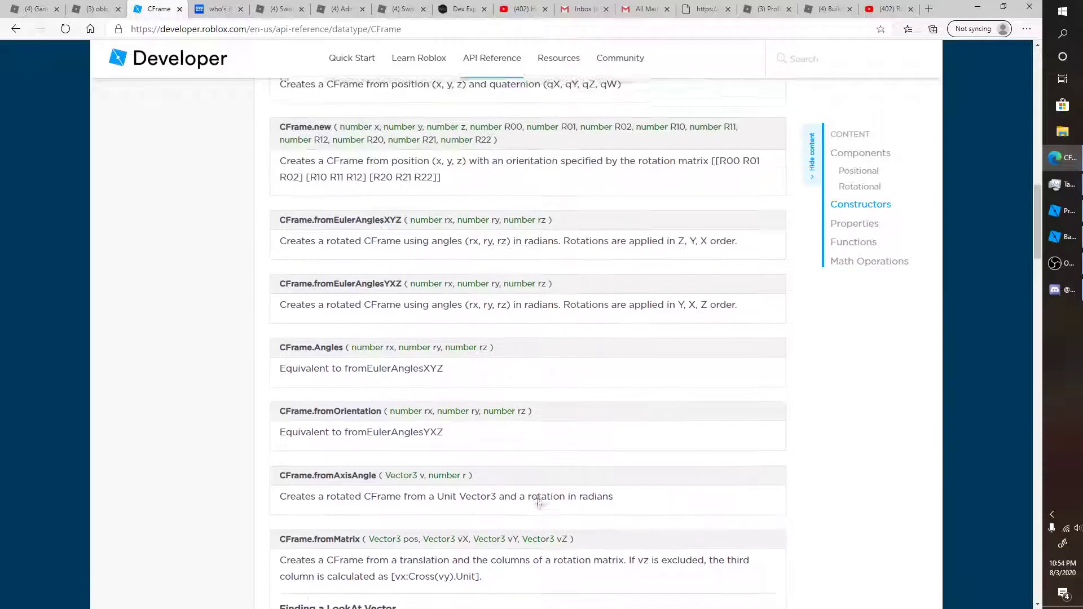
pyautogui.scroll(2, 538, 495)
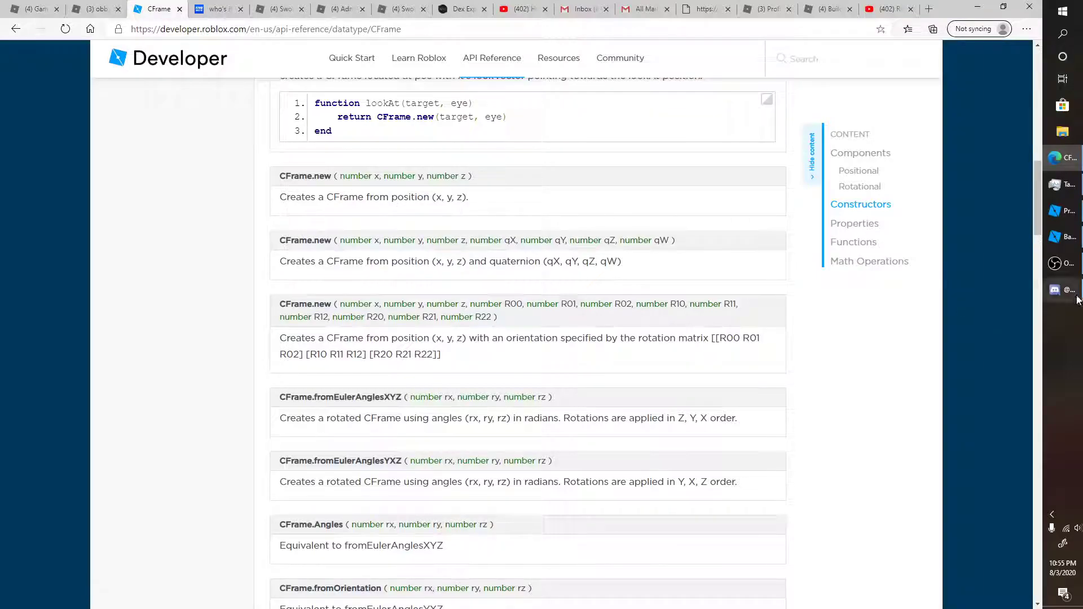
pyautogui.click(1063, 238)
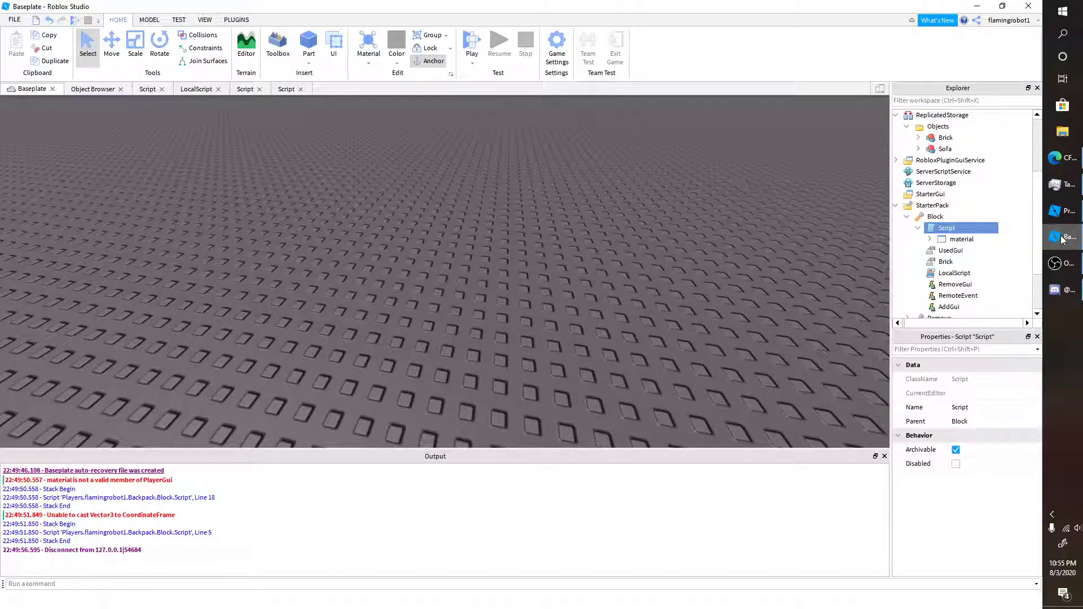
# Open the Block tool's Script and set the SetPrimaryPartCFrame argument on line 5 to CFrame.new(pos)
pyautogui.doubleClick(954, 229)
pyautogui.press('BackSpace')
pyautogui.write('CFrame')
pyautogui.write('.new()')
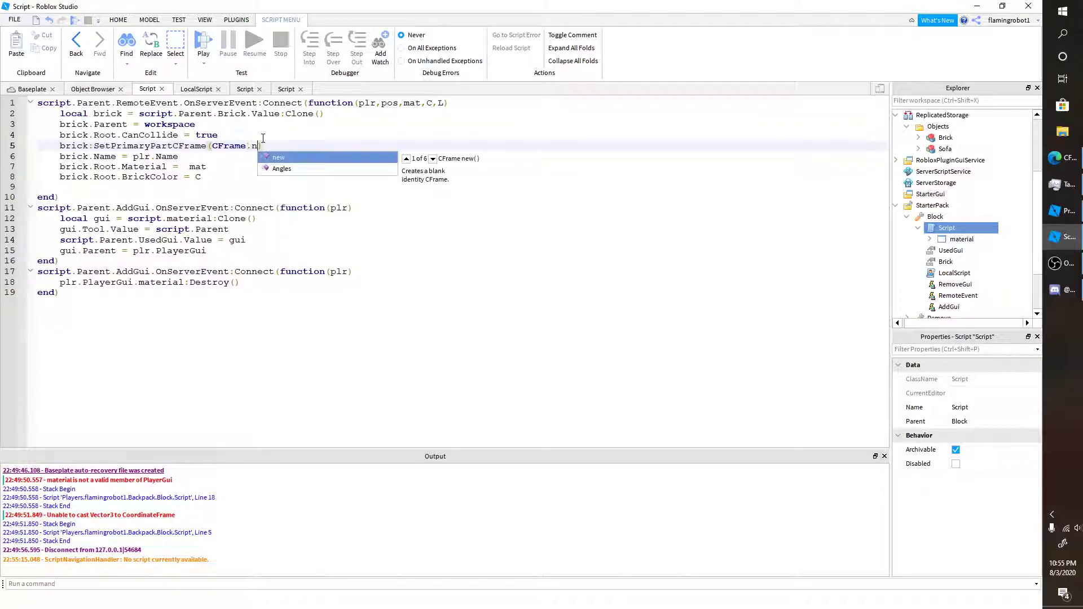
pyautogui.write('pos')
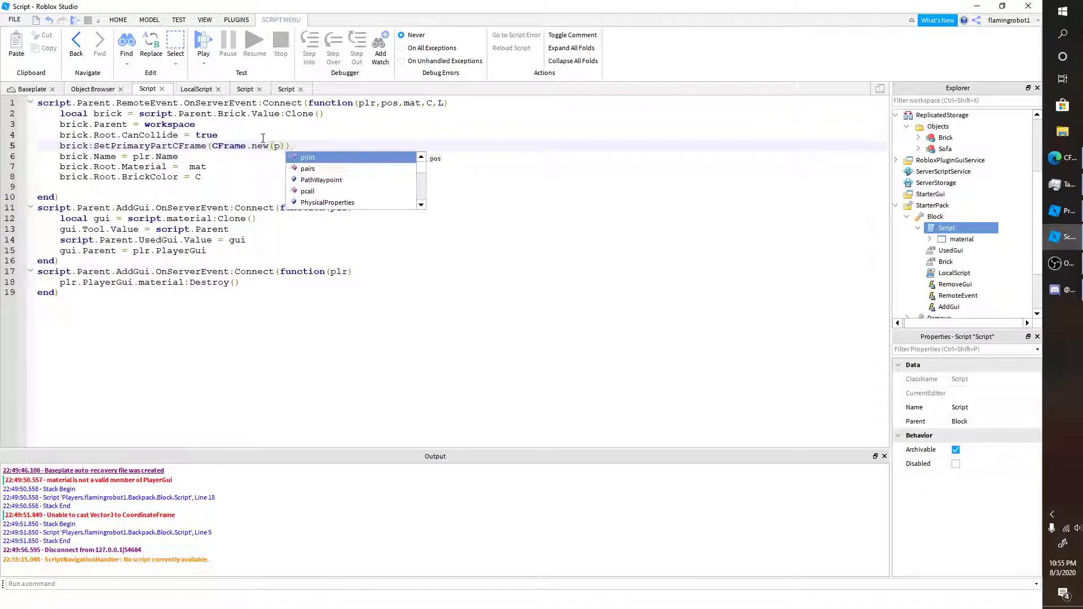
# Playtest the Baseplate place, placing several wood blocks and sofas on the ground with the Block tool
pyautogui.click(20, 90)
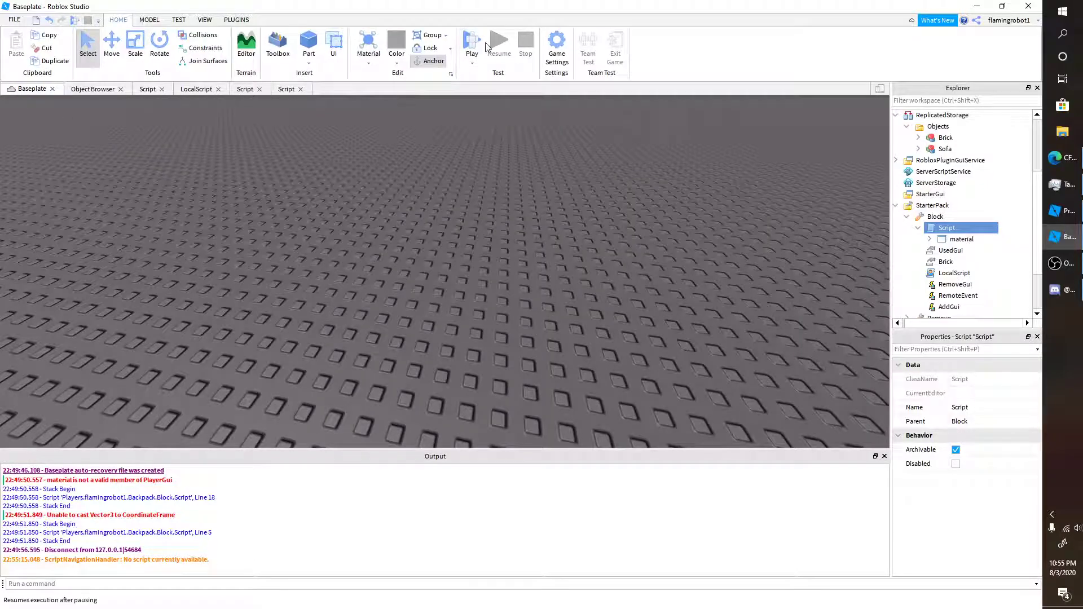
pyautogui.click(473, 41)
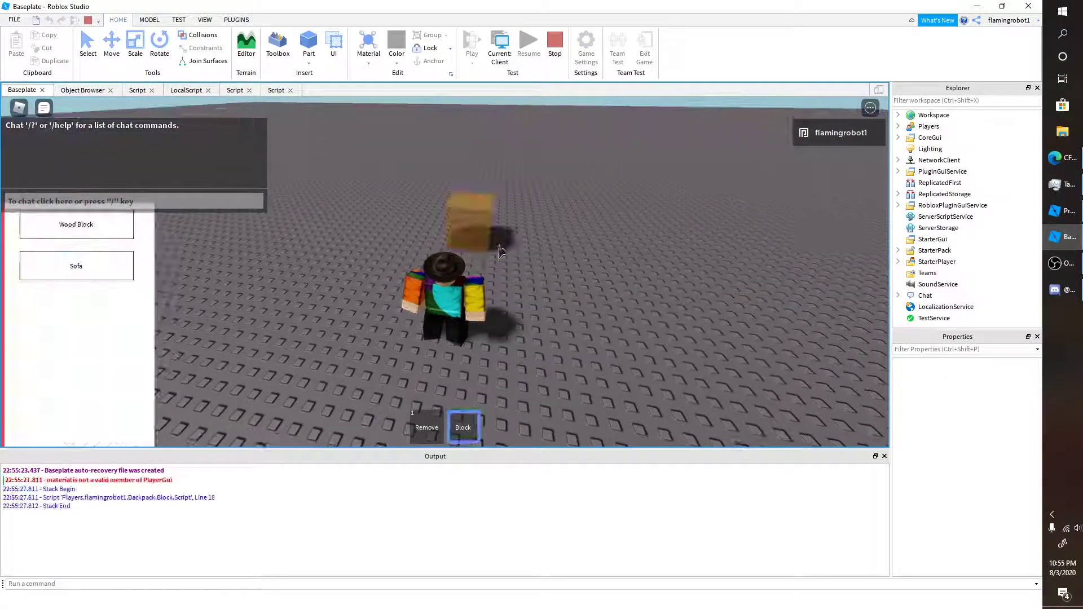
pyautogui.click(519, 246)
pyautogui.click(556, 232)
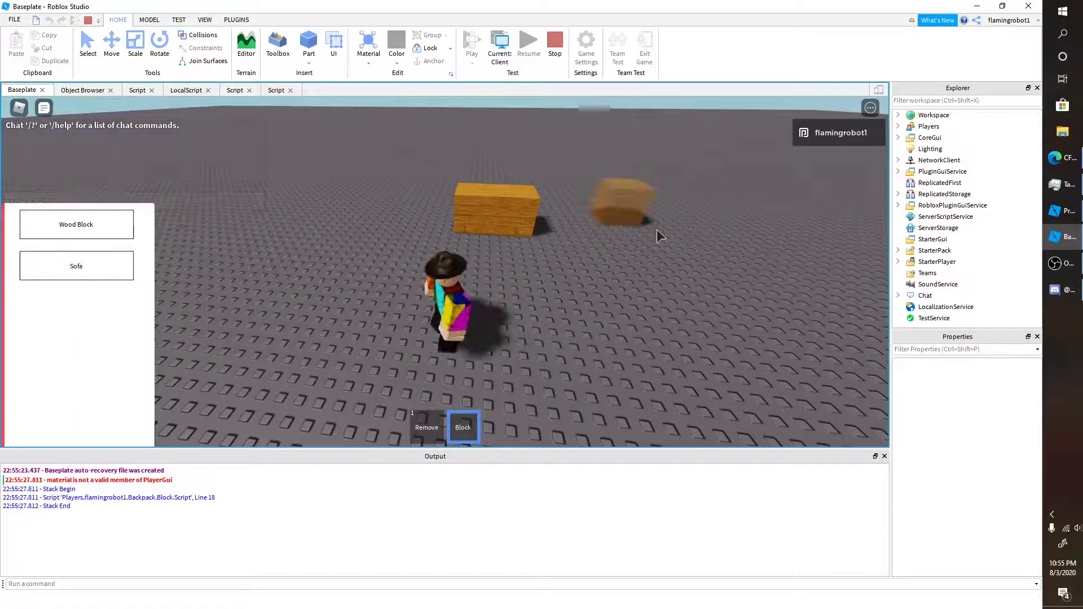
pyautogui.click(98, 260)
pyautogui.click(677, 254)
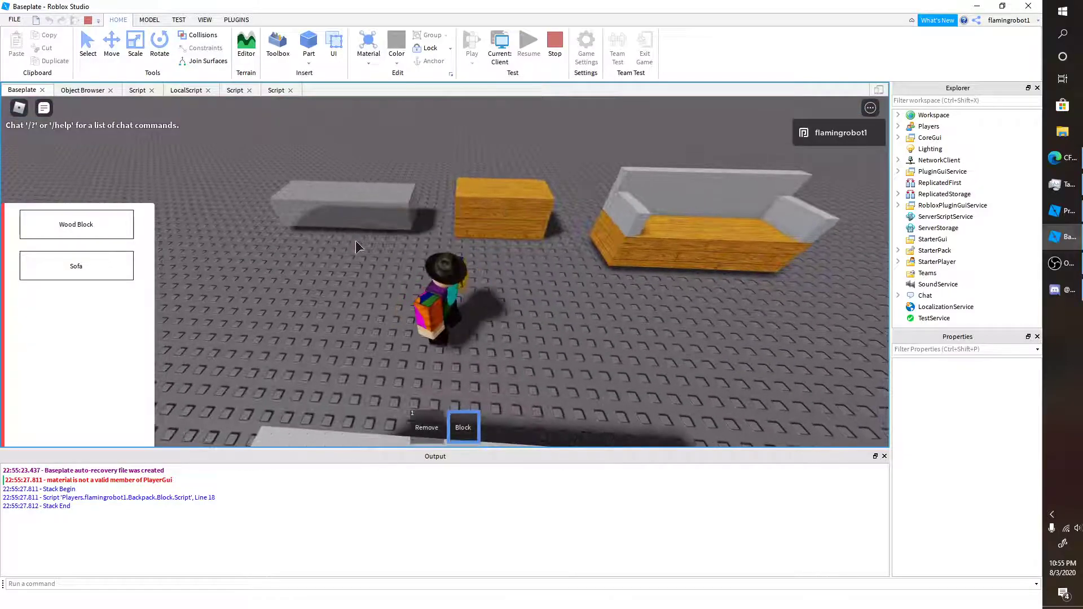
pyautogui.click(355, 243)
pyautogui.press('s')
pyautogui.moveTo(335, 286); pyautogui.dragTo(336, 286, button='right')
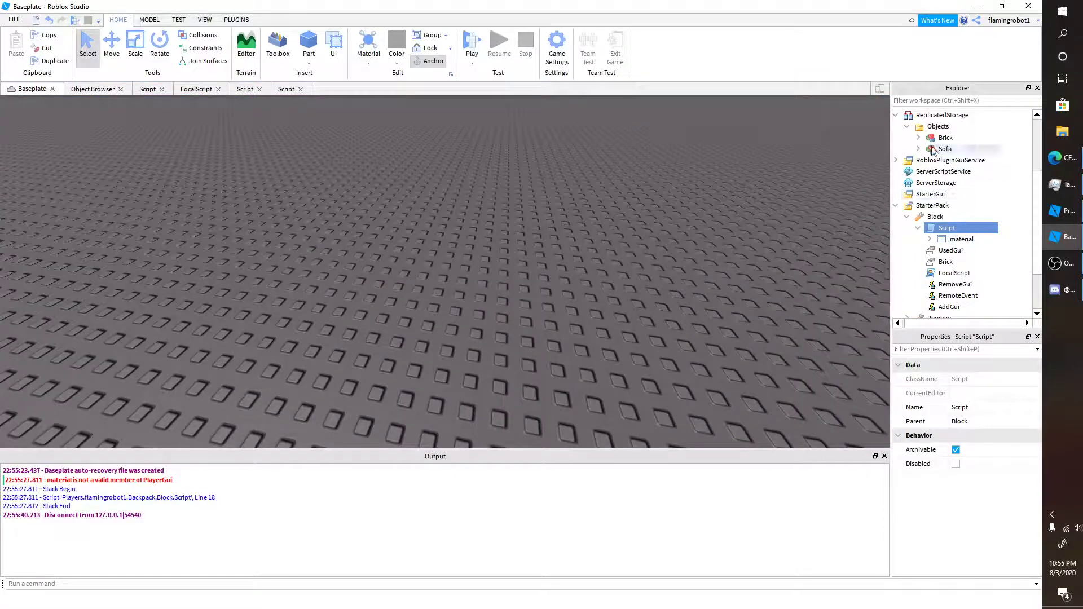
# Bring the Sofa model into Workspace and extend the underside of its Root part slightly downward with Scale
pyautogui.click(635, 228)
pyautogui.moveTo(635, 228); pyautogui.dragTo(515, 293, button='right')
pyautogui.keyDown('alt'); pyautogui.click(536, 299); pyautogui.keyUp('alt')
pyautogui.scroll(-3, 516, 293)
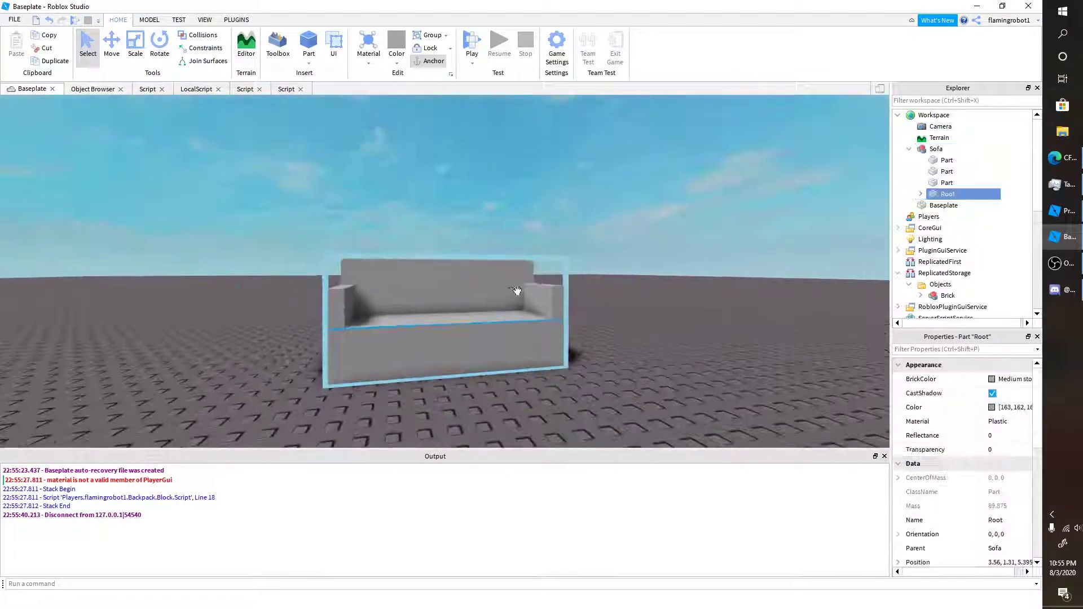
pyautogui.click(111, 45)
pyautogui.click(135, 45)
pyautogui.moveTo(448, 394); pyautogui.dragTo(449, 401)
pyautogui.click(556, 412)
pyautogui.moveTo(555, 412); pyautogui.dragTo(540, 416, button='right')
pyautogui.scroll(3, 539, 415)
pyautogui.scroll(-5, 540, 415)
pyautogui.click(451, 241)
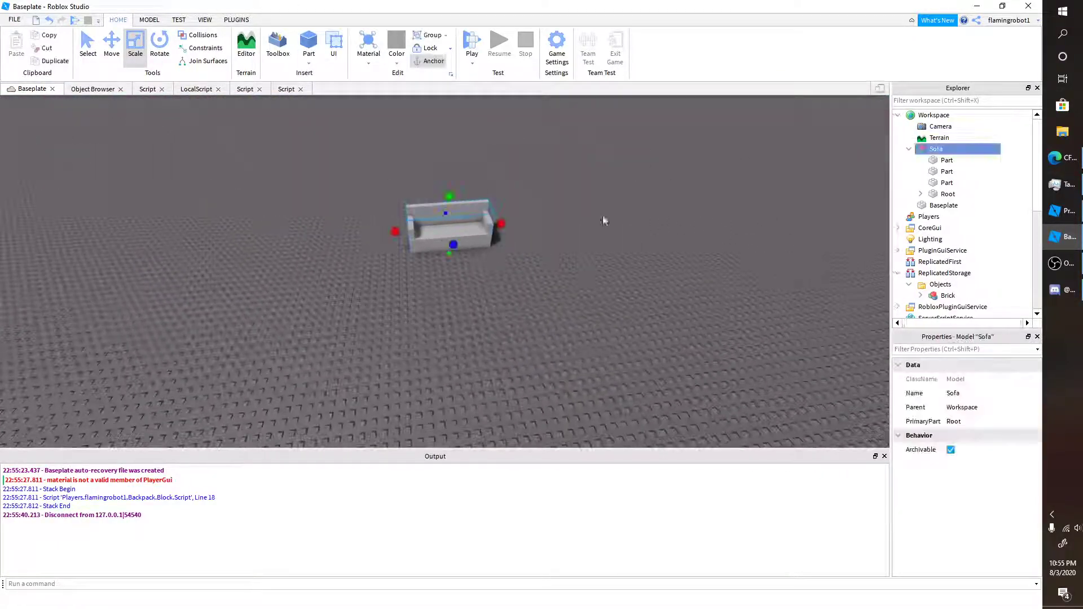
# Give the sofa's three Part pieces the BrickColor Bright orange and the material WoodPlanks
pyautogui.click(957, 171)
pyautogui.click(948, 194)
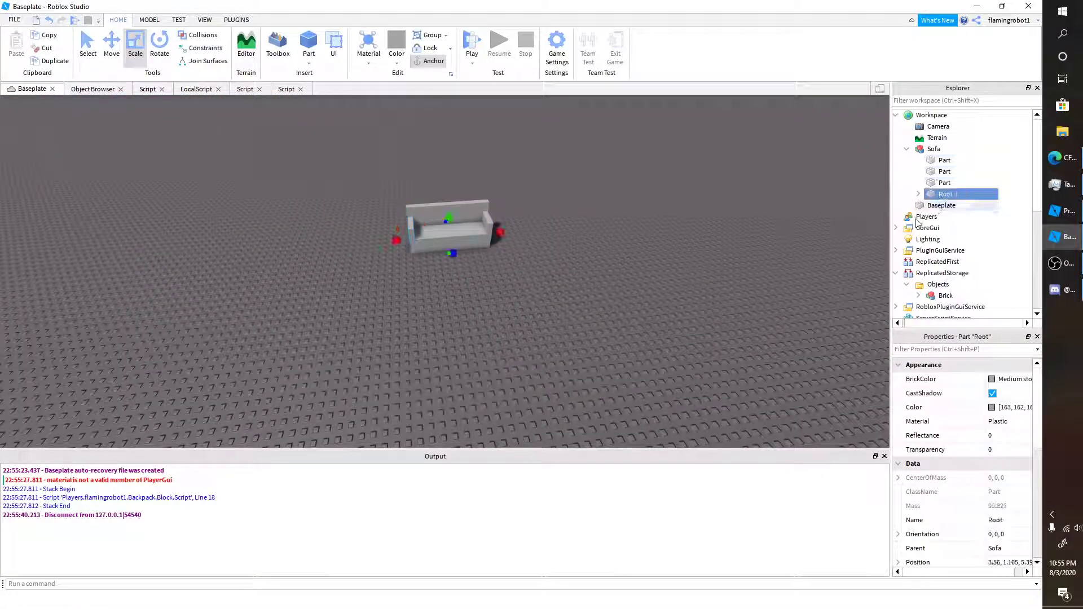
pyautogui.click(945, 182)
pyautogui.keyDown('shift'); pyautogui.click(945, 160); pyautogui.keyUp('shift')
pyautogui.click(995, 383)
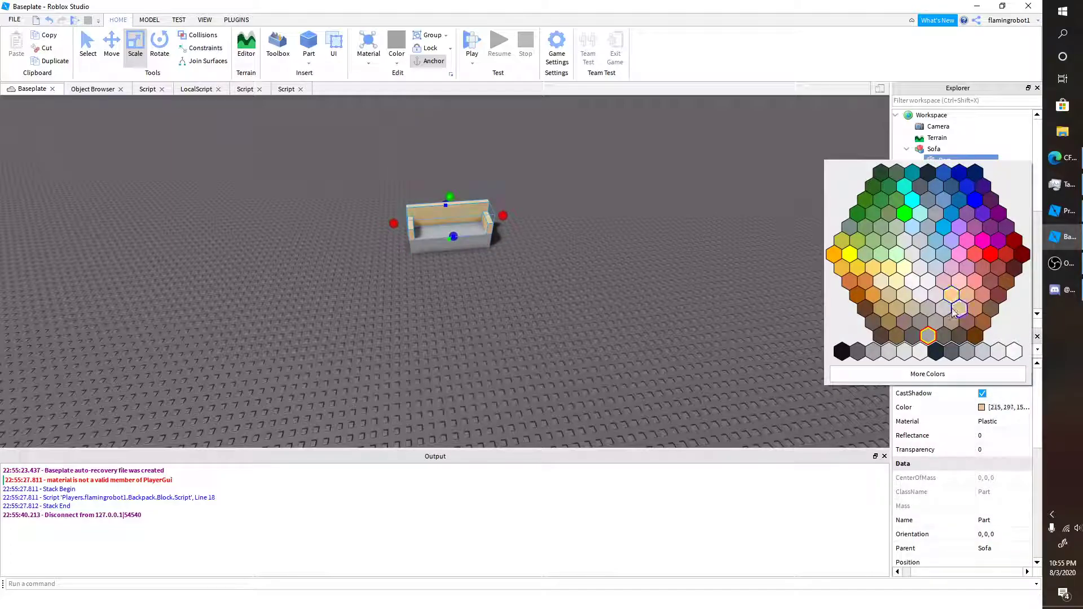
pyautogui.click(866, 282)
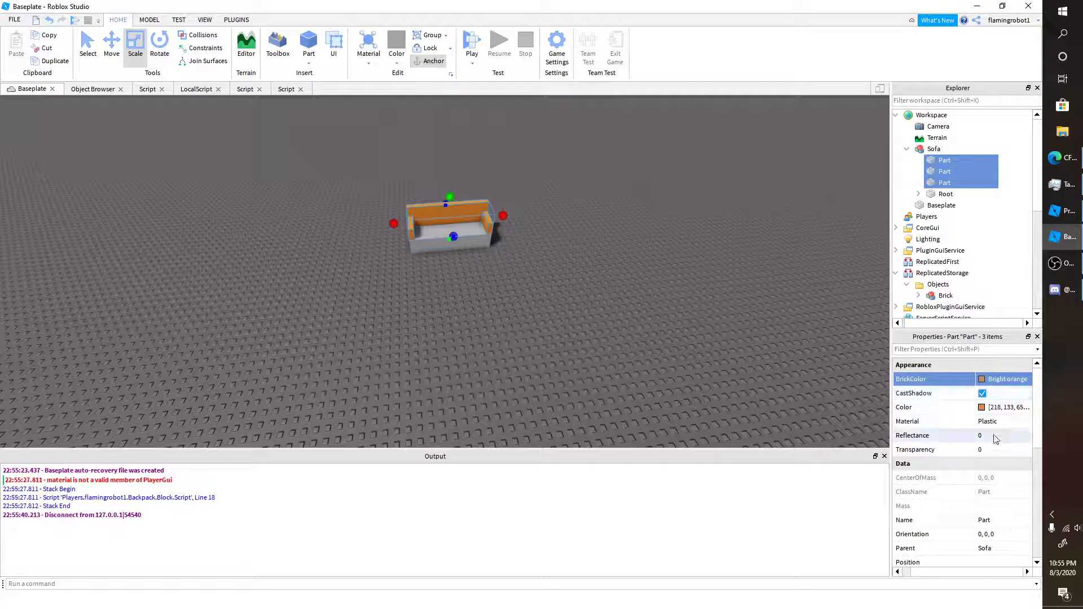
pyautogui.click(994, 422)
pyautogui.click(1000, 511)
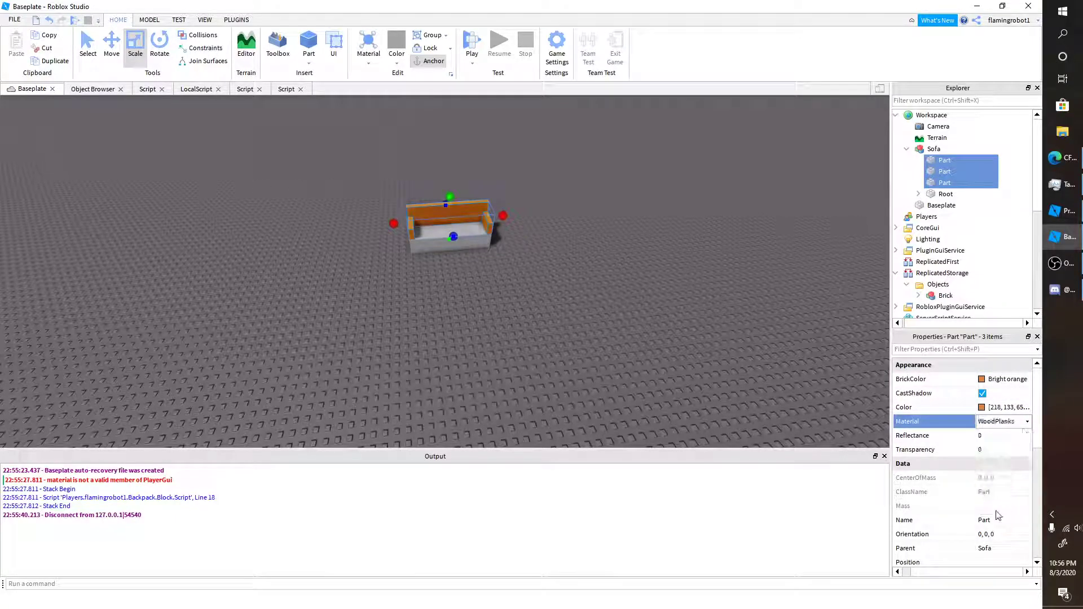
# Playtest the place to view the recolored sofa from behind and above, and stop the test
pyautogui.click(557, 295)
pyautogui.click(471, 44)
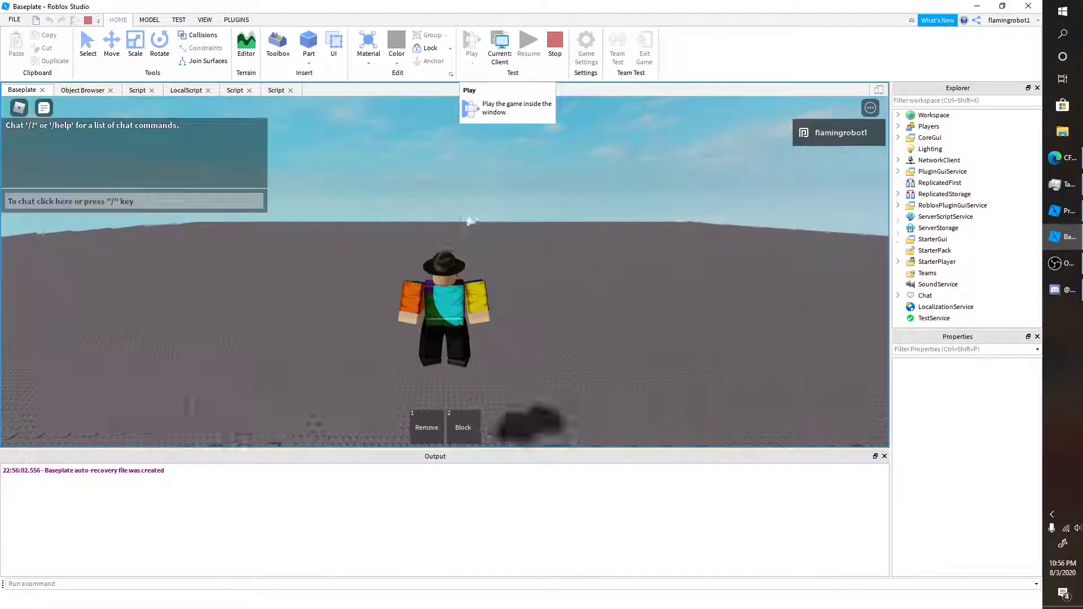
pyautogui.moveTo(472, 221); pyautogui.dragTo(484, 224, button='right')
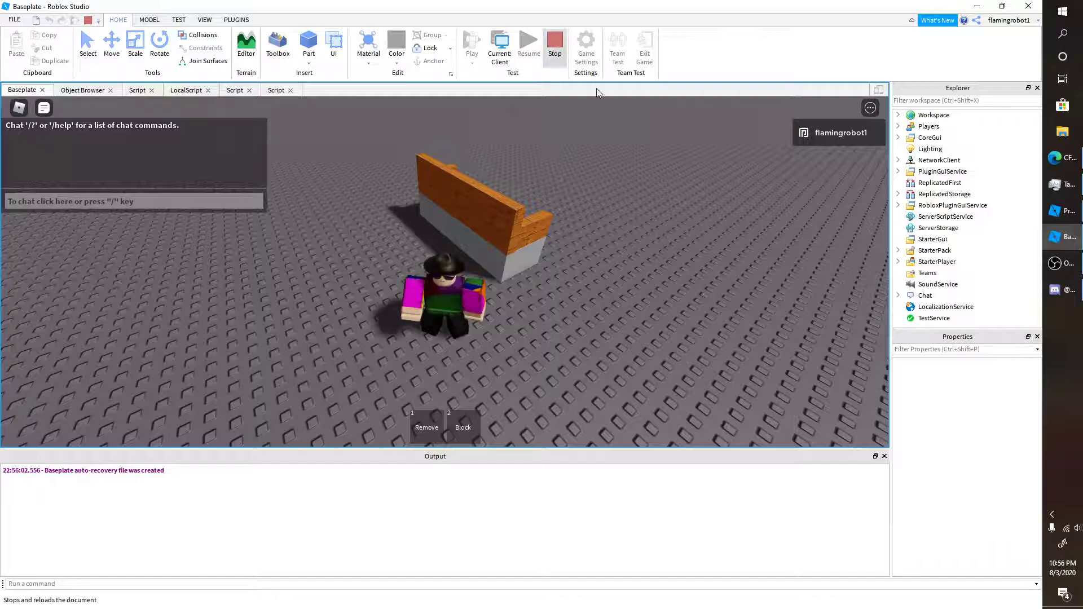
pyautogui.click(555, 40)
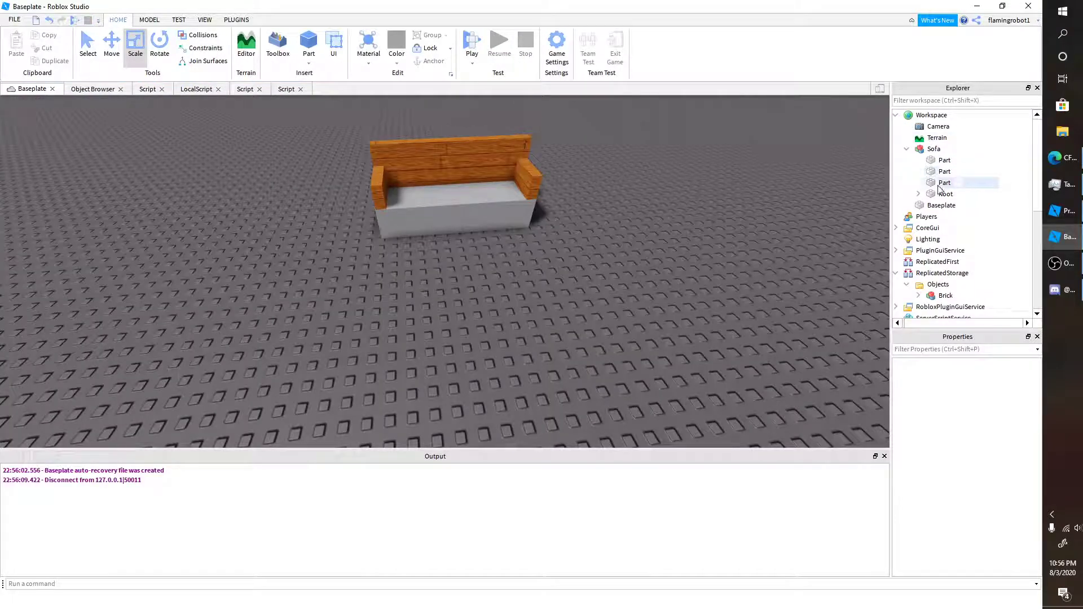
# Return the Sofa model to the Objects folder in ReplicatedStorage and start a playtest with the Block tool equipped
pyautogui.moveTo(934, 149); pyautogui.dragTo(985, 287)
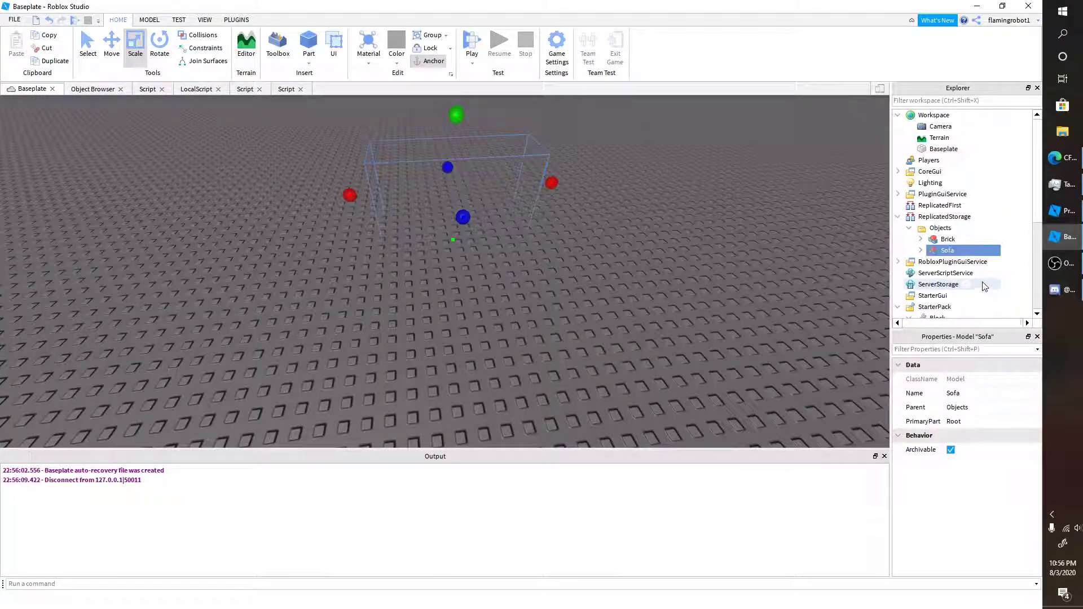
pyautogui.click(472, 40)
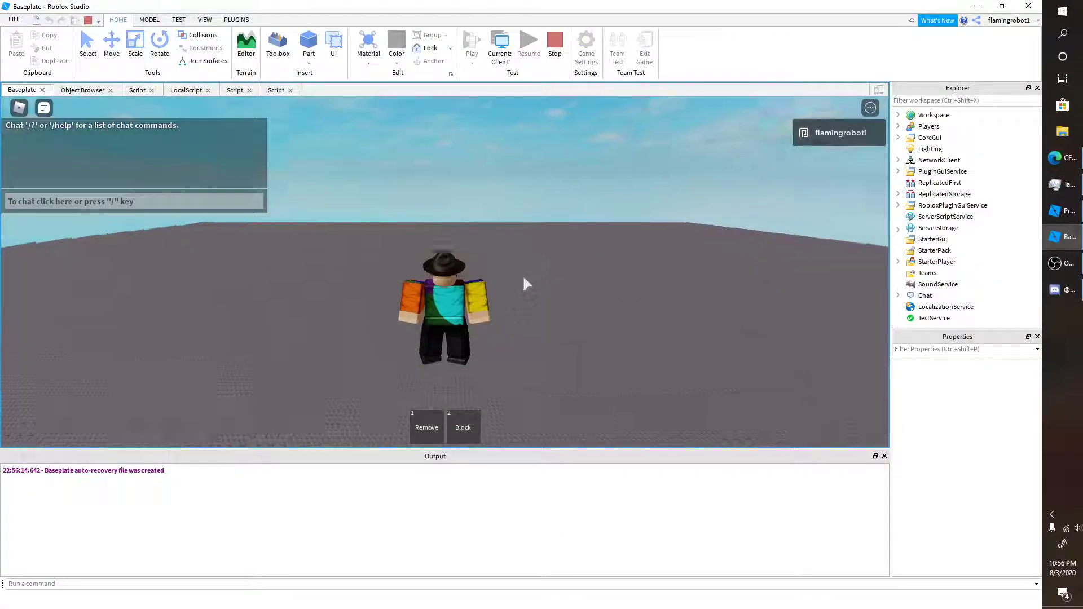
pyautogui.moveTo(523, 276); pyautogui.dragTo(492, 146, button='right')
pyautogui.press('2')
pyautogui.press('w')
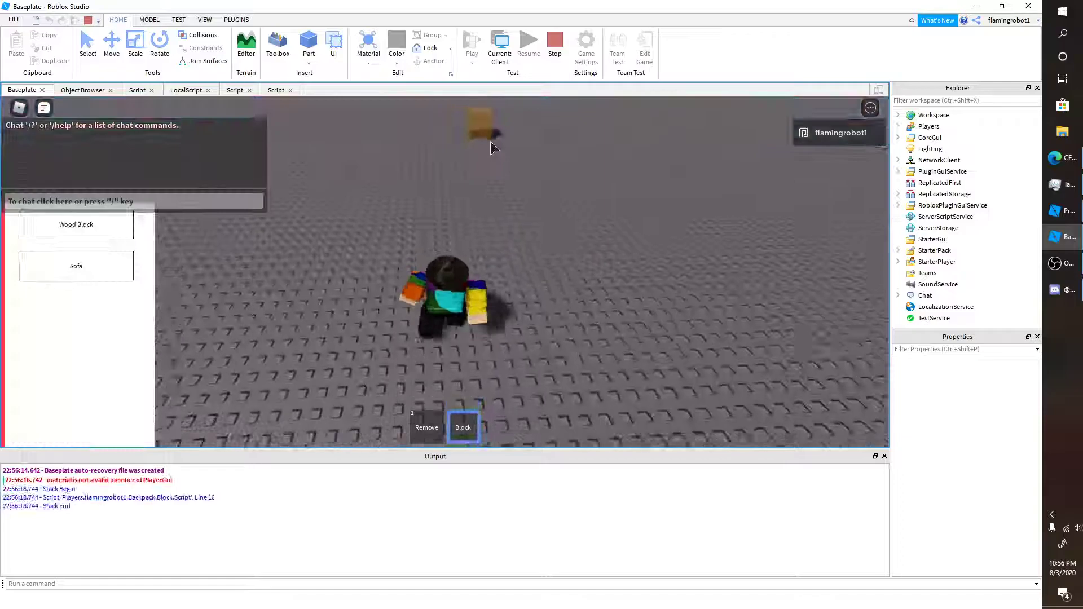
# Place wood blocks side by side in two adjoining rows to form a low platform in the playtest
pyautogui.click(417, 201)
pyautogui.click(453, 209)
pyautogui.press('d')
pyautogui.click(469, 221)
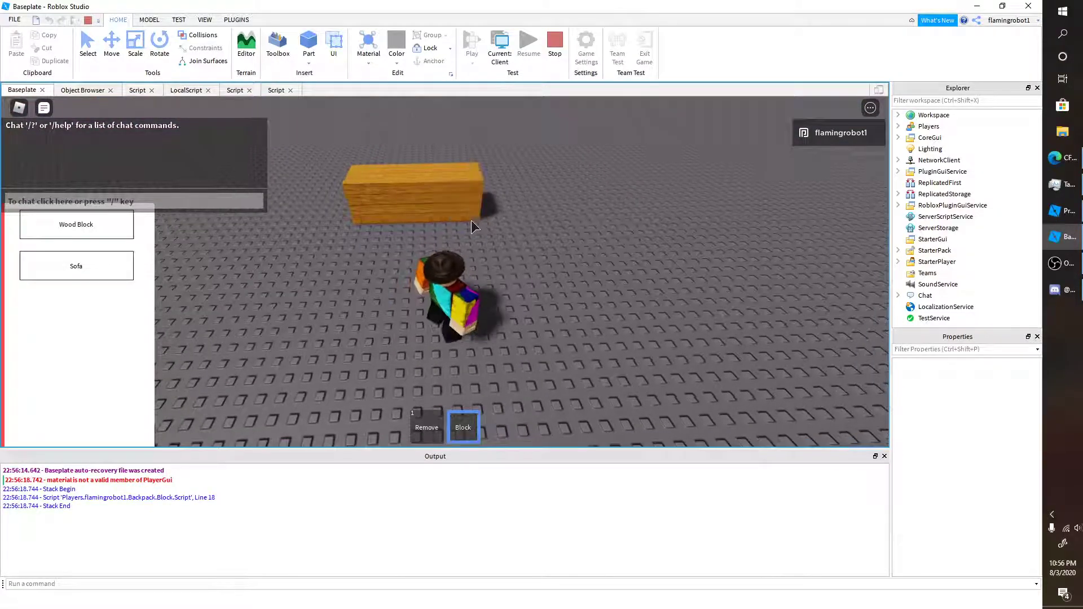
pyautogui.click(511, 215)
pyautogui.click(395, 242)
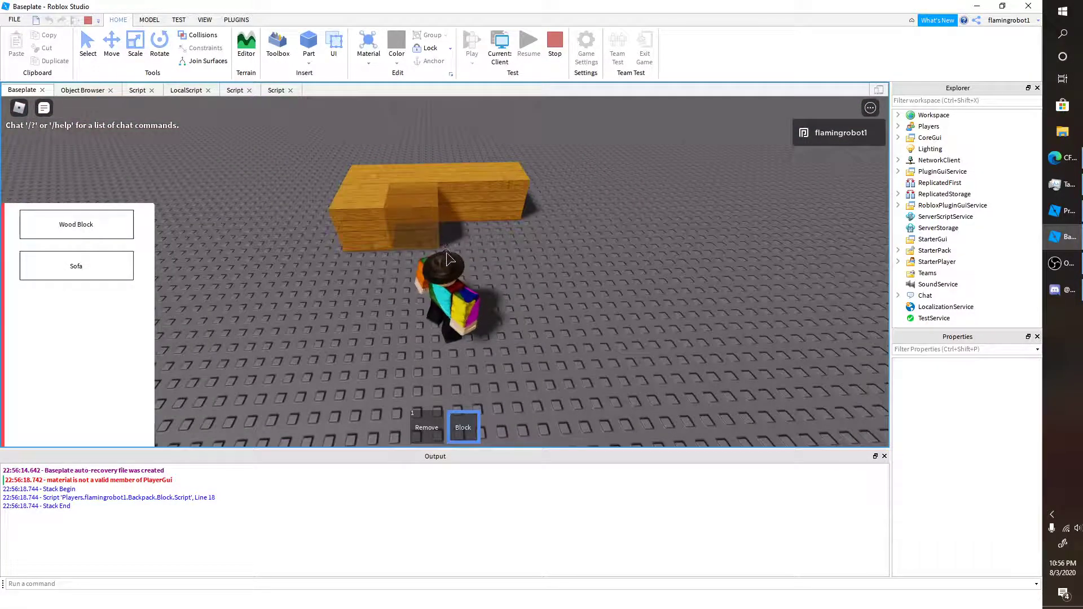
pyautogui.click(506, 225)
# Test the Sofa option of the Block tool by placing sofas on the wood block platform
pyautogui.press('1')
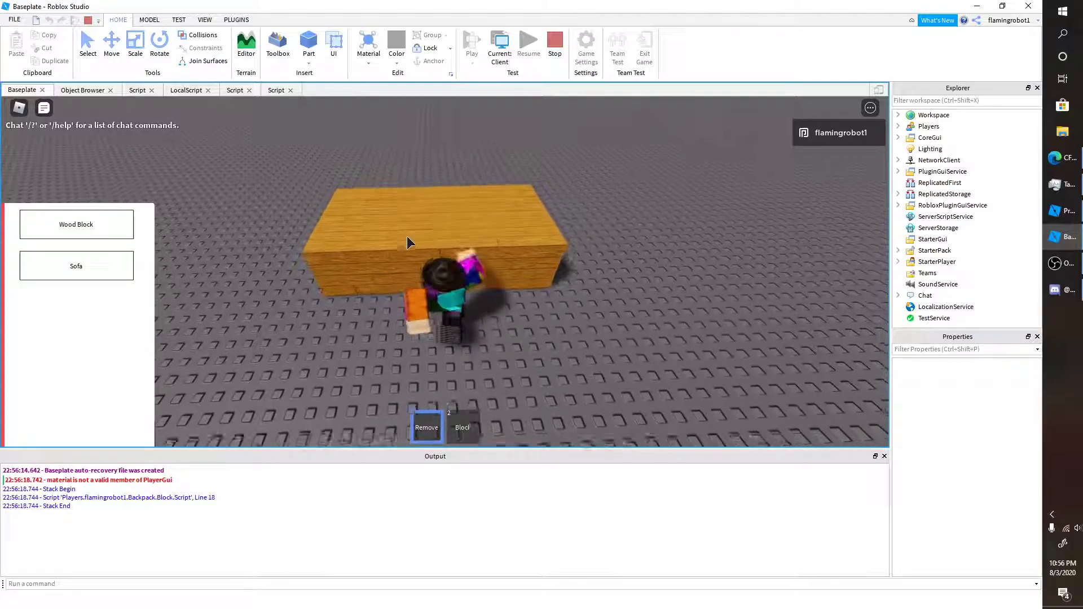
pyautogui.press('2')
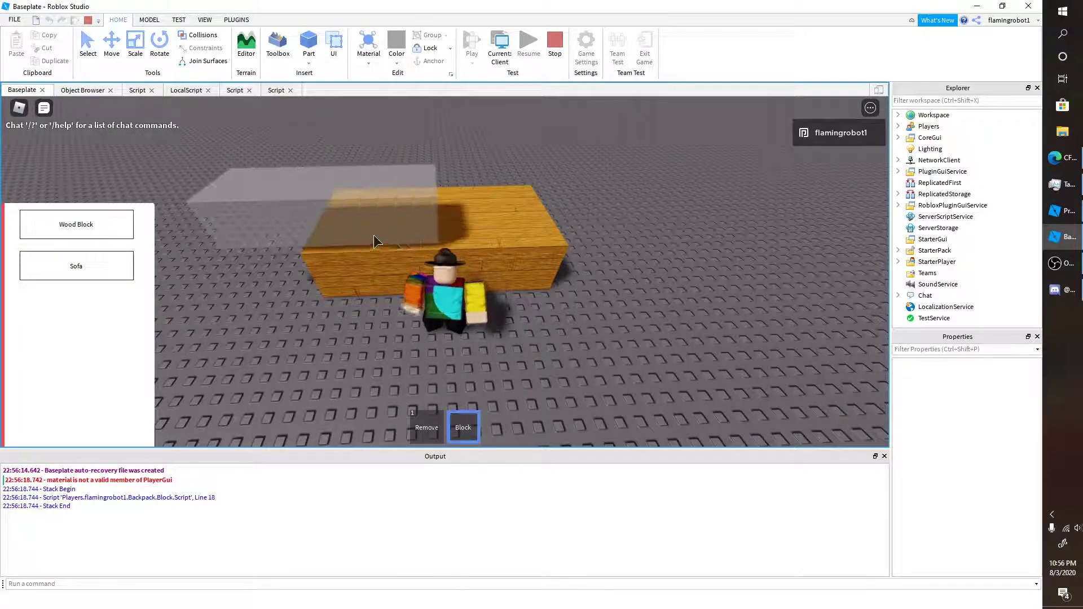
pyautogui.click(443, 223)
pyautogui.press('2')
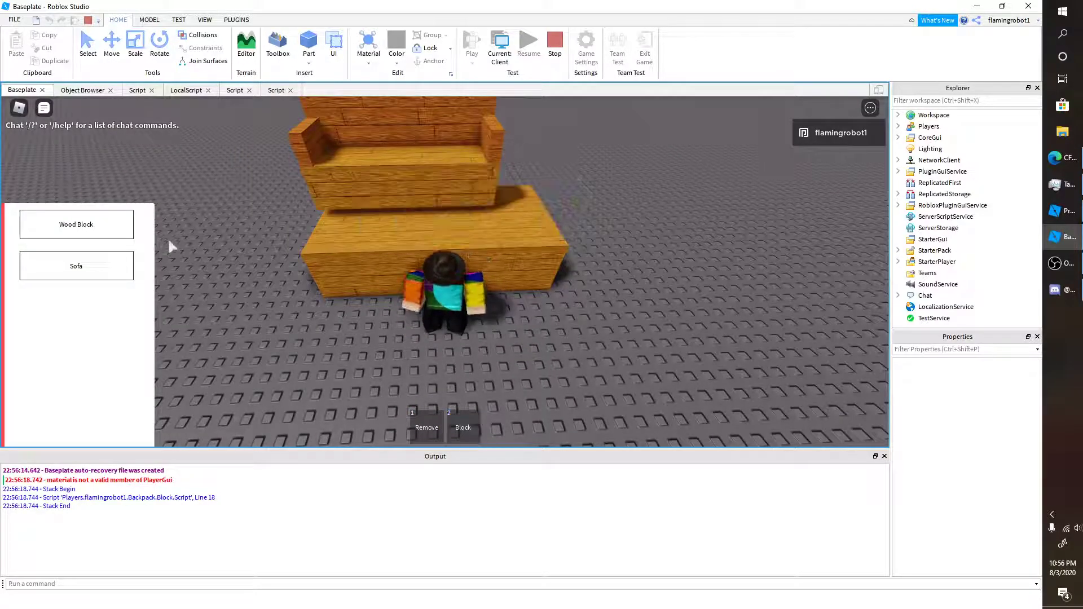
pyautogui.press('2')
pyautogui.press('2')
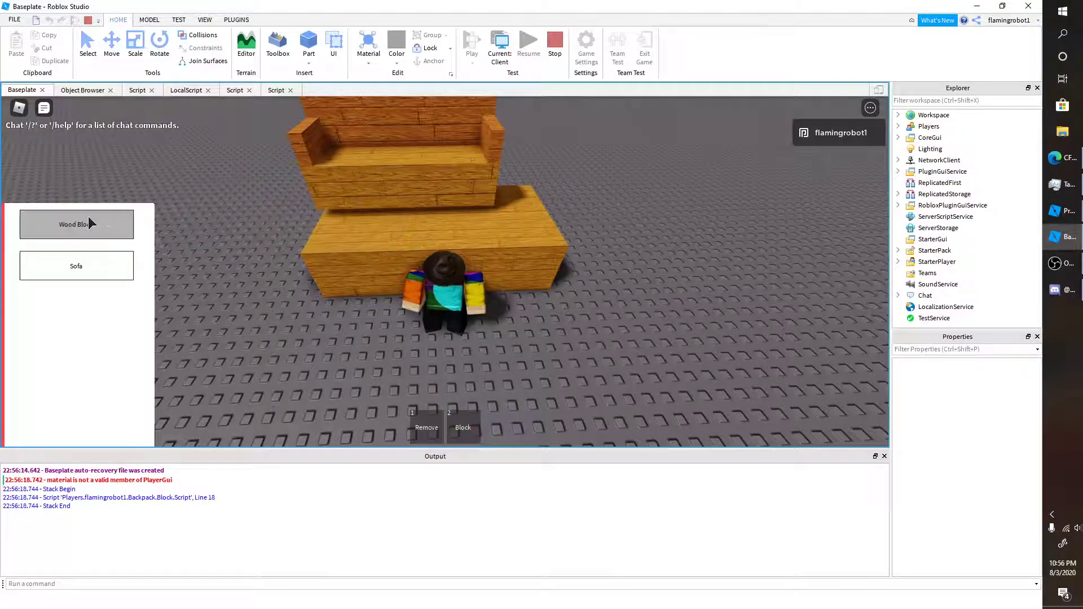
pyautogui.click(76, 265)
pyautogui.press('2')
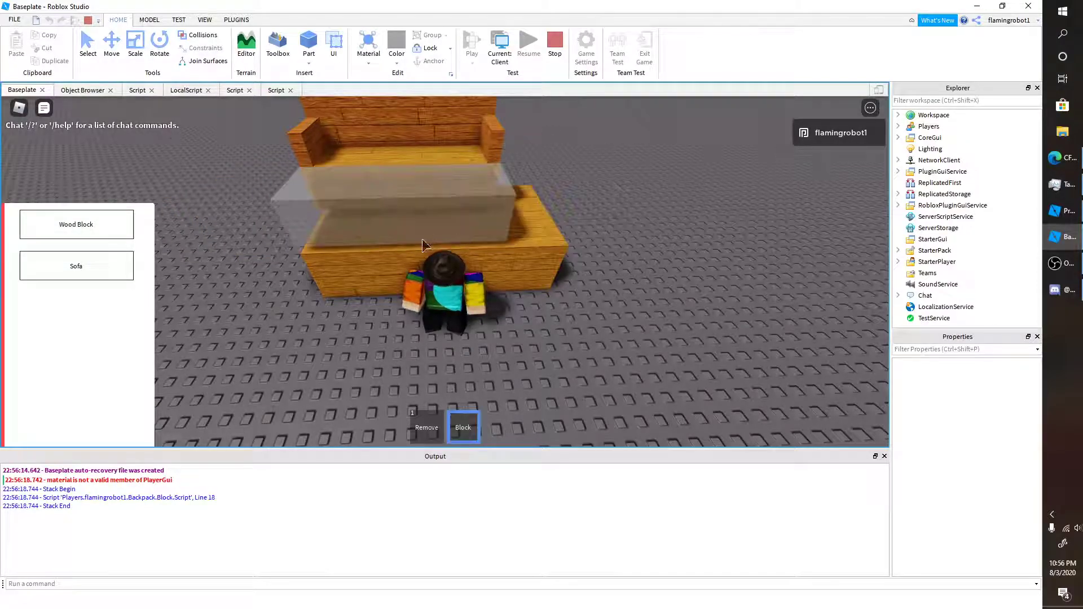
pyautogui.press('s')
pyautogui.press('d')
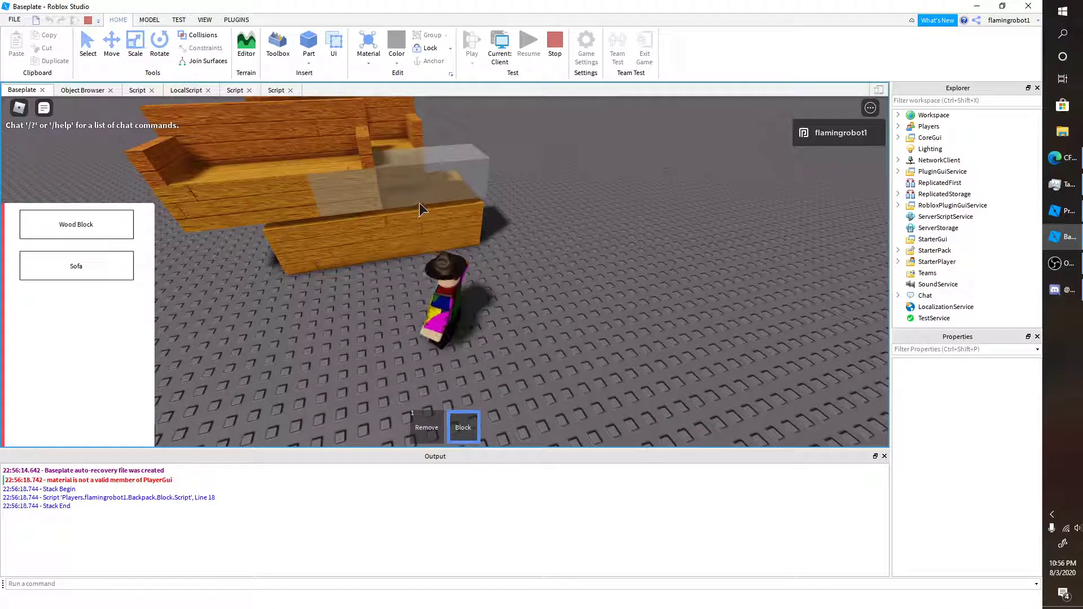
pyautogui.click(424, 206)
# Place another sofa, walk around the placed models to check how they sit above the ground, and stop the playtest
pyautogui.press('s')
pyautogui.press('a')
pyautogui.press('s')
pyautogui.press('s')
pyautogui.press('w')
pyautogui.click(315, 270)
pyautogui.press('s')
pyautogui.moveTo(315, 270); pyautogui.dragTo(314, 271, button='right')
pyautogui.press('w')
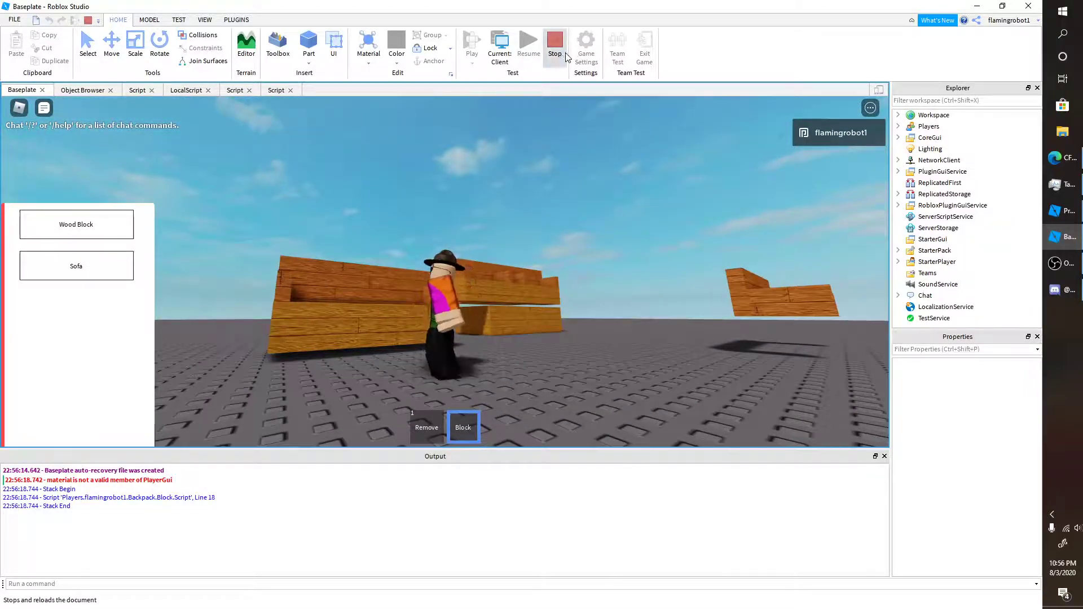
pyautogui.click(554, 43)
# Move the Sofa model back into Workspace and adjust the lower side of its Root part with Scale
pyautogui.moveTo(948, 250); pyautogui.dragTo(937, 115)
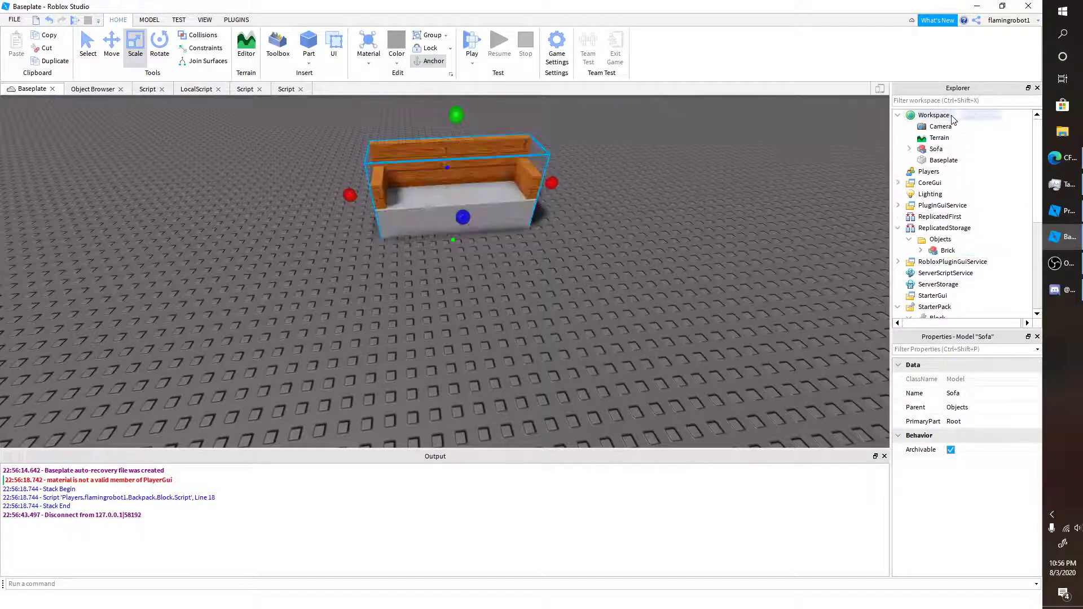
pyautogui.scroll(3, 500, 371)
pyautogui.moveTo(500, 372); pyautogui.dragTo(493, 370, button='right')
pyautogui.scroll(-3, 493, 370)
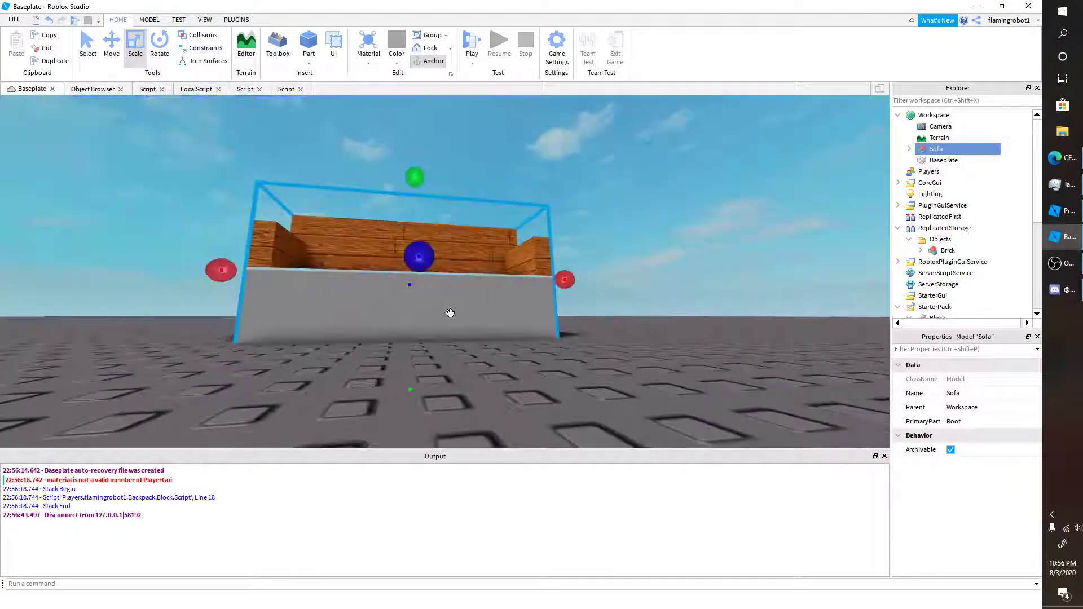
pyautogui.keyDown('alt'); pyautogui.click(450, 314); pyautogui.keyUp('alt')
pyautogui.scroll(-2, 443, 344)
pyautogui.moveTo(442, 343); pyautogui.dragTo(442, 343, button='right')
pyautogui.scroll(-3, 442, 347)
pyautogui.moveTo(426, 337); pyautogui.dragTo(425, 338)
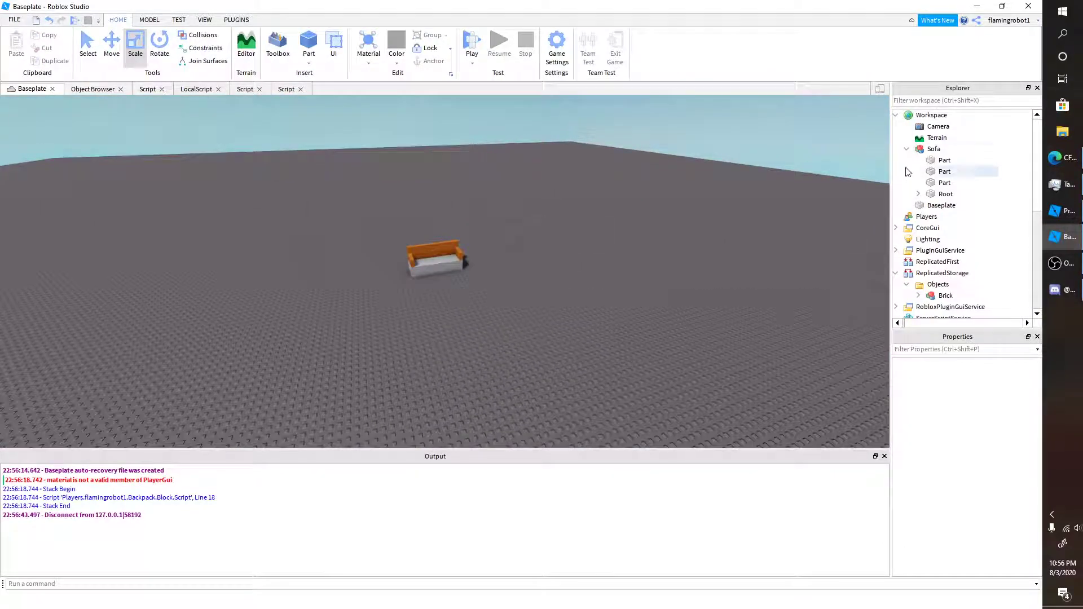
# Put the Sofa model back in the Objects folder of ReplicatedStorage and start another playtest
pyautogui.moveTo(934, 149); pyautogui.dragTo(939, 285)
pyautogui.click(641, 286)
pyautogui.click(472, 42)
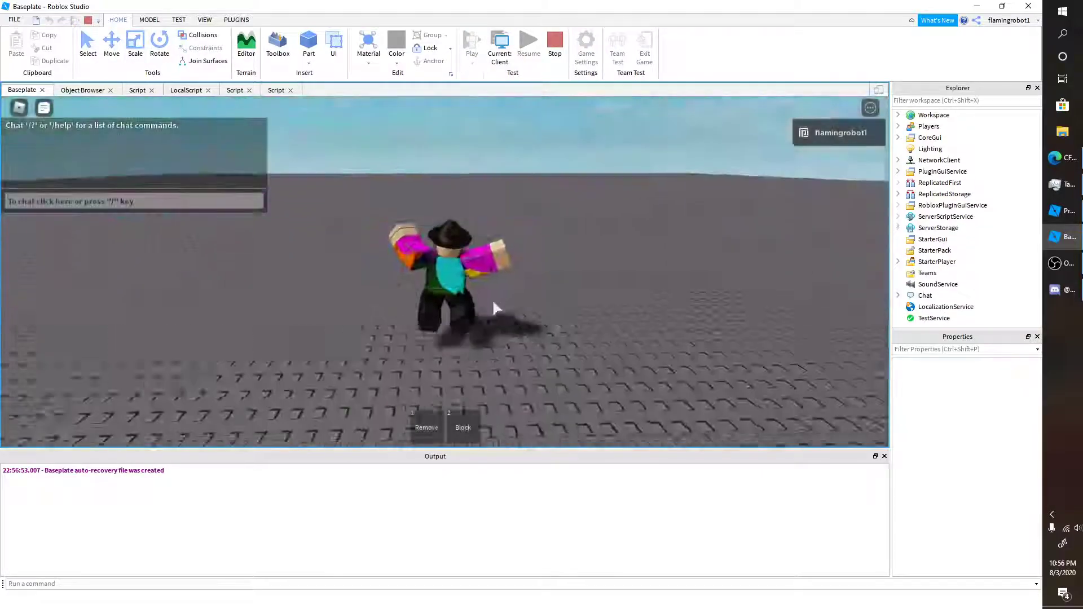
# Equip the Block tool, place sofas on the baseplate, and jump the character onto one of them
pyautogui.click(463, 428)
pyautogui.click(109, 281)
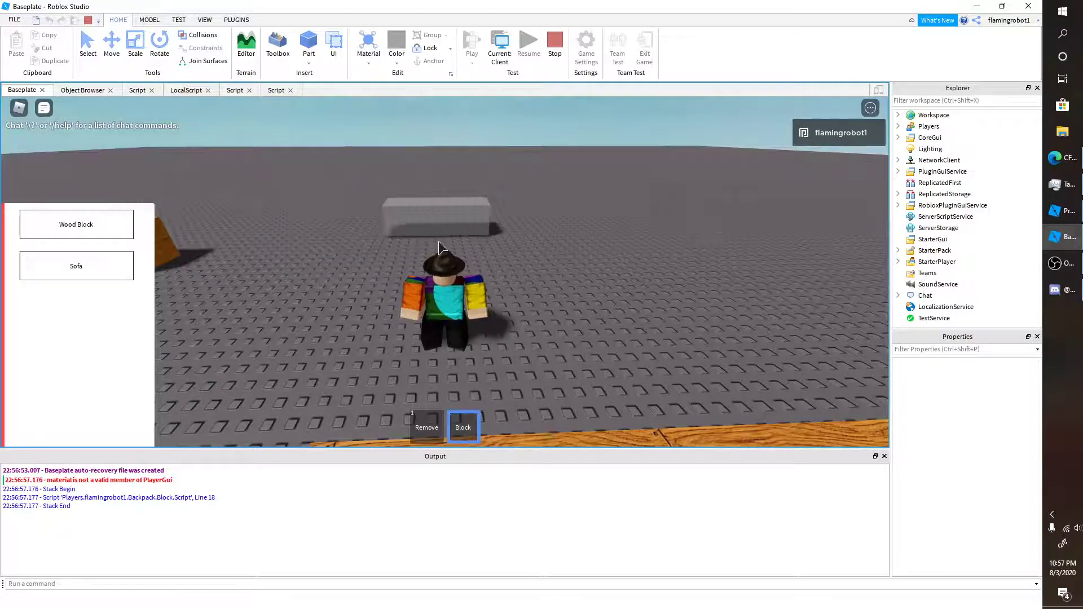
pyautogui.click(398, 252)
pyautogui.moveTo(507, 253); pyautogui.dragTo(507, 253, button='right')
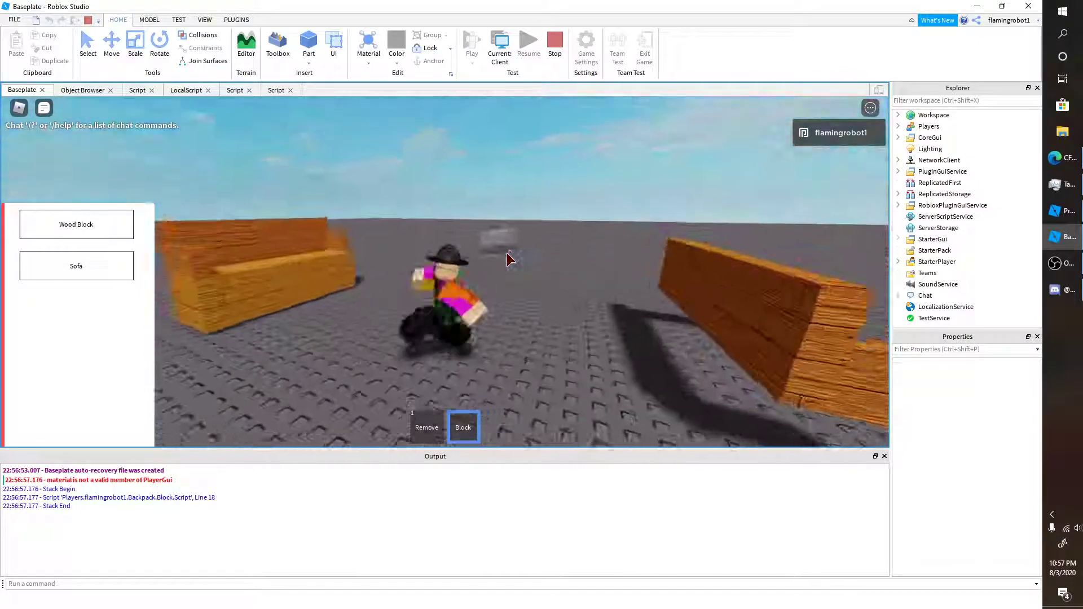
pyautogui.press('w')
pyautogui.press('space')
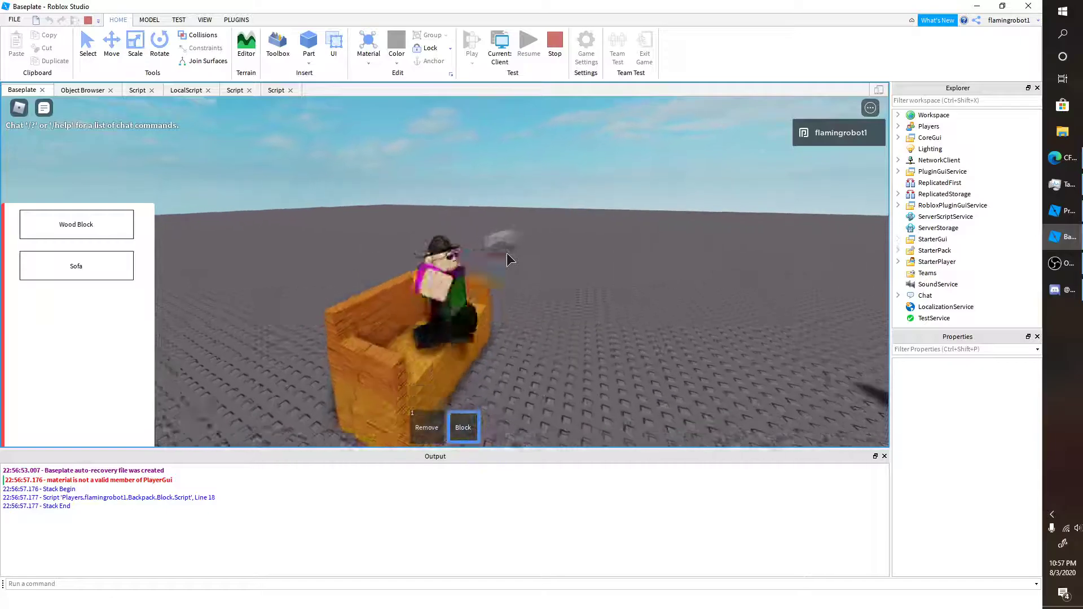
# Stop the playtest and move the material ScreenGui into StarterGui
pyautogui.click(547, 70)
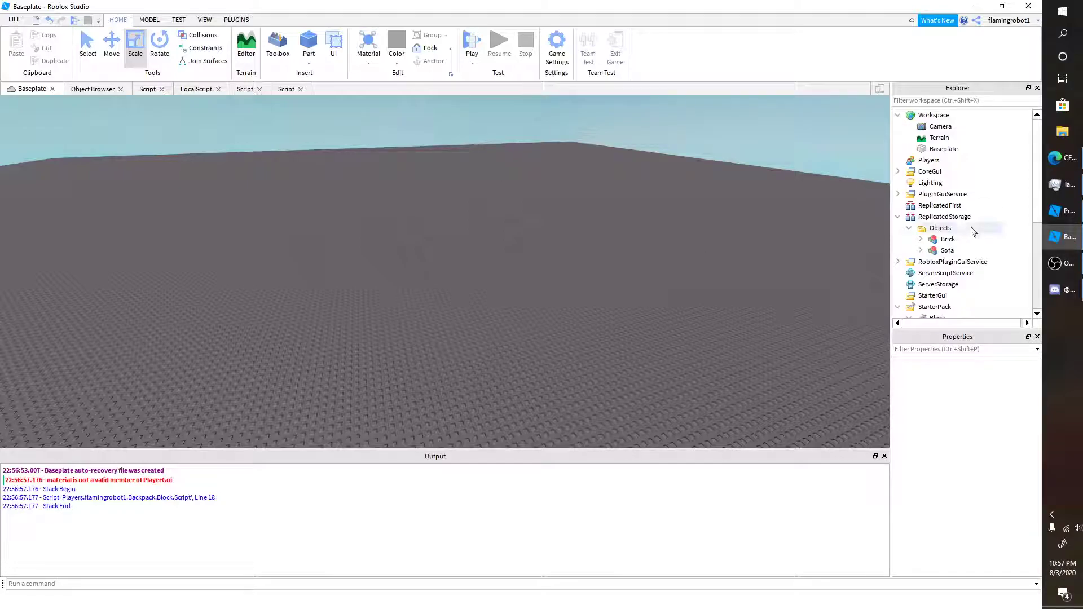
pyautogui.scroll(-3, 953, 237)
pyautogui.moveTo(964, 239); pyautogui.dragTo(954, 195)
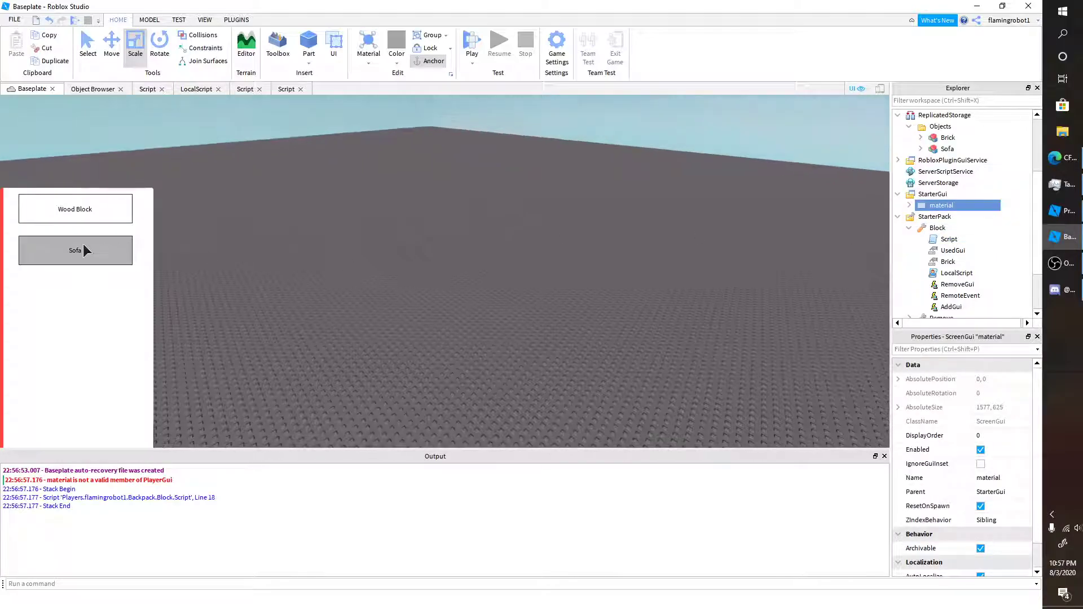
# Duplicate the Sofa TextButton in the material GUI's Frame and place the copy directly below the existing Sofa button
pyautogui.click(910, 205)
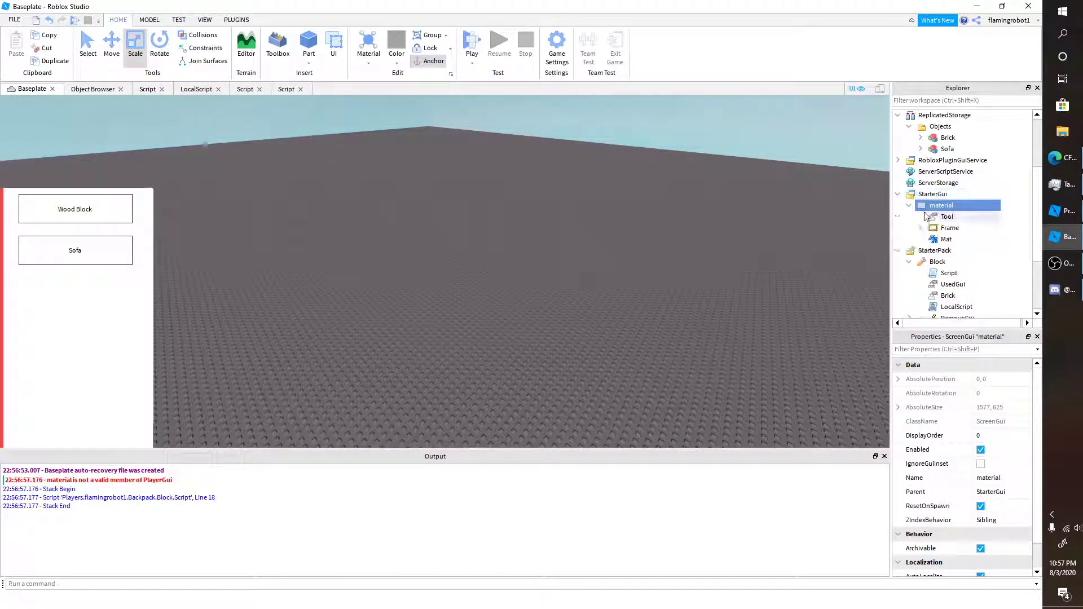
pyautogui.click(920, 228)
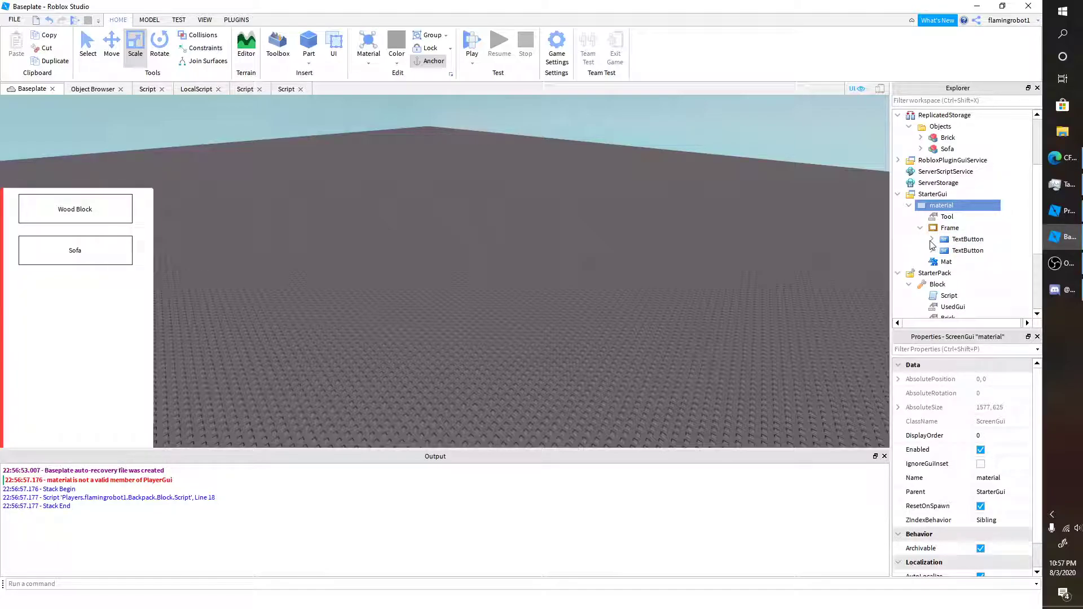
pyautogui.click(933, 240)
pyautogui.click(932, 262)
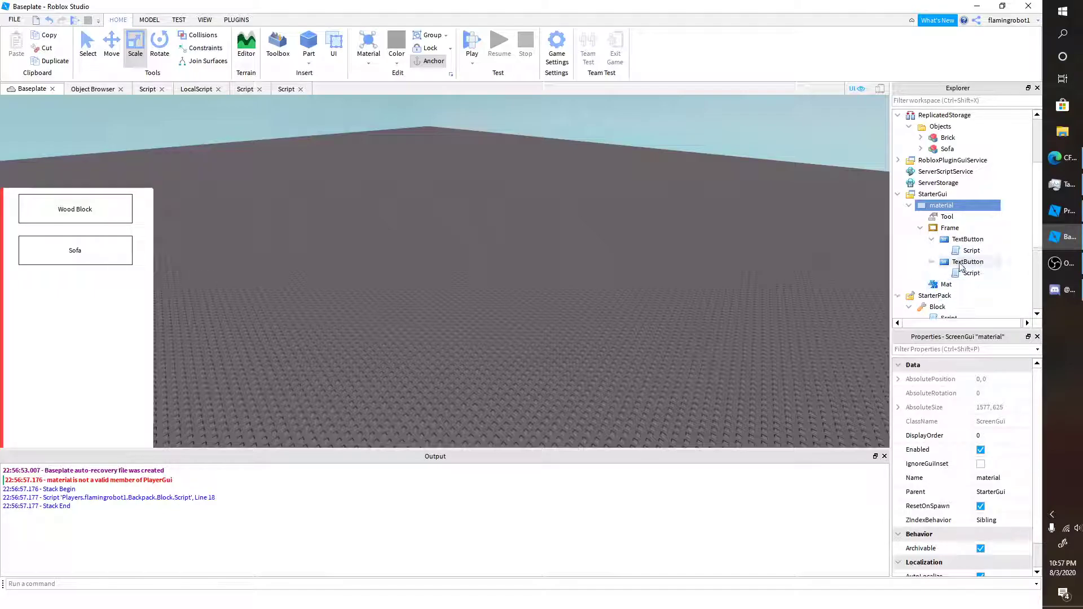
pyautogui.click(965, 262)
pyautogui.hotkey('ctrl', 'd')
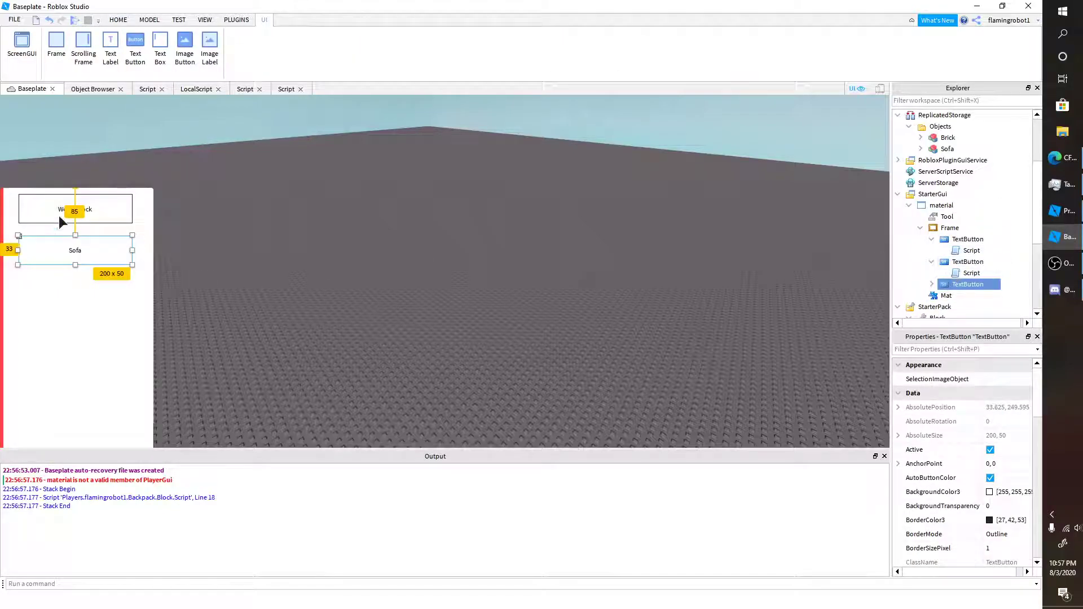
pyautogui.moveTo(96, 249); pyautogui.dragTo(103, 293)
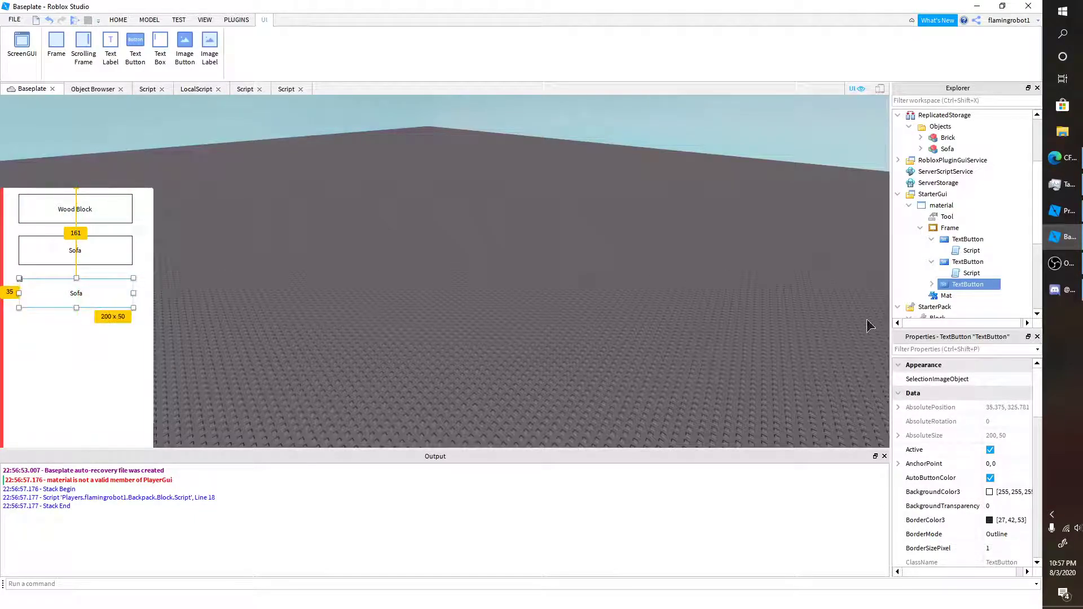
# Open the duplicated button's Script and select the Sofa name in its ReplicatedStorage.Objects reference
pyautogui.click(931, 284)
pyautogui.doubleClick(969, 296)
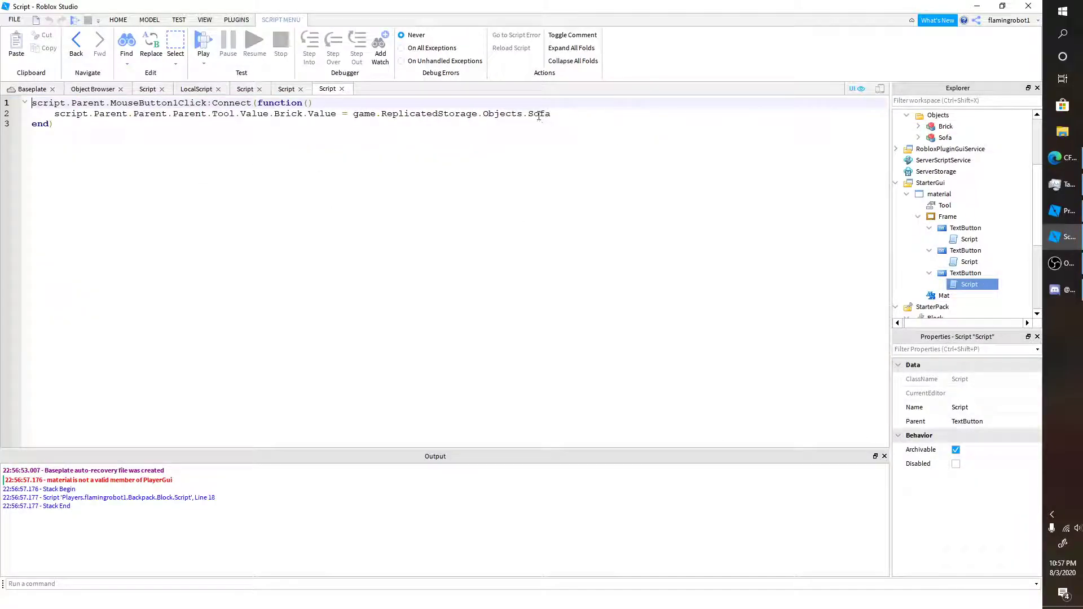
pyautogui.doubleClick(539, 114)
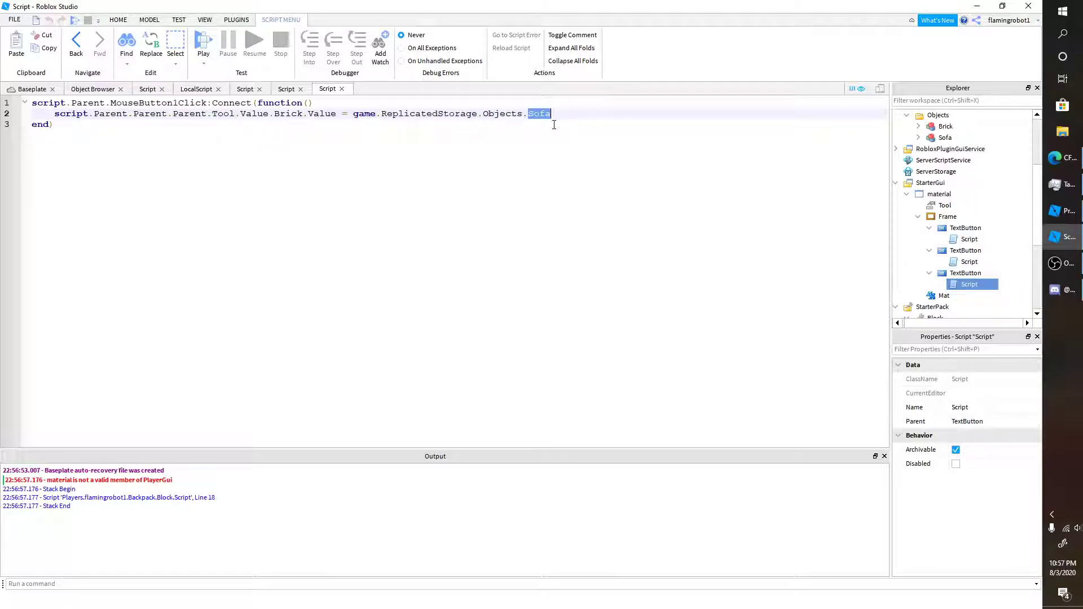
# Insert a Dummy rig with the rig builder and move it into the Objects folder of ReplicatedStorage
pyautogui.click(32, 89)
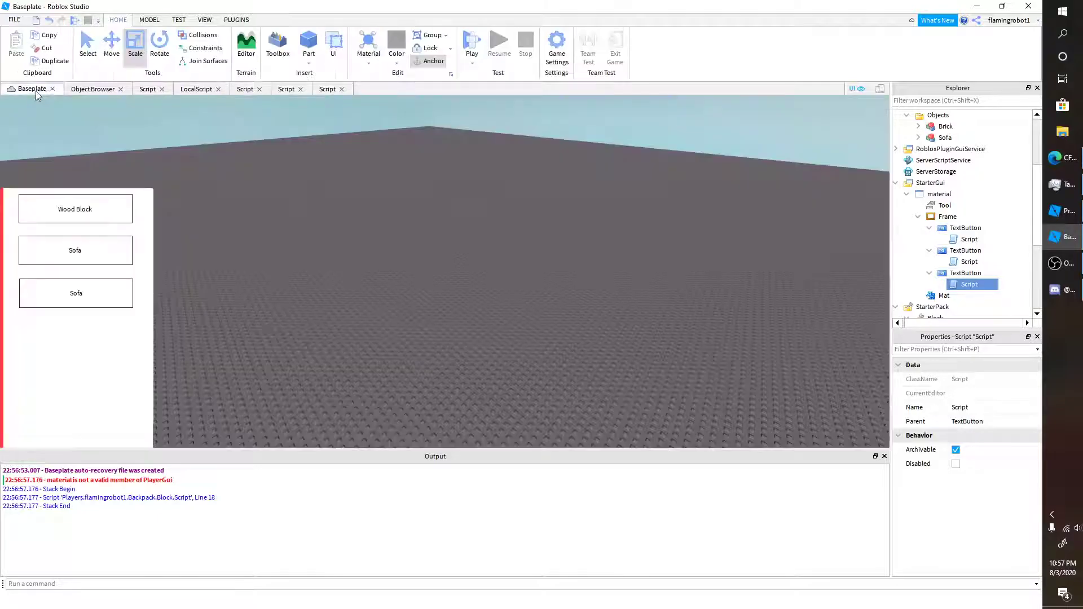
pyautogui.click(237, 20)
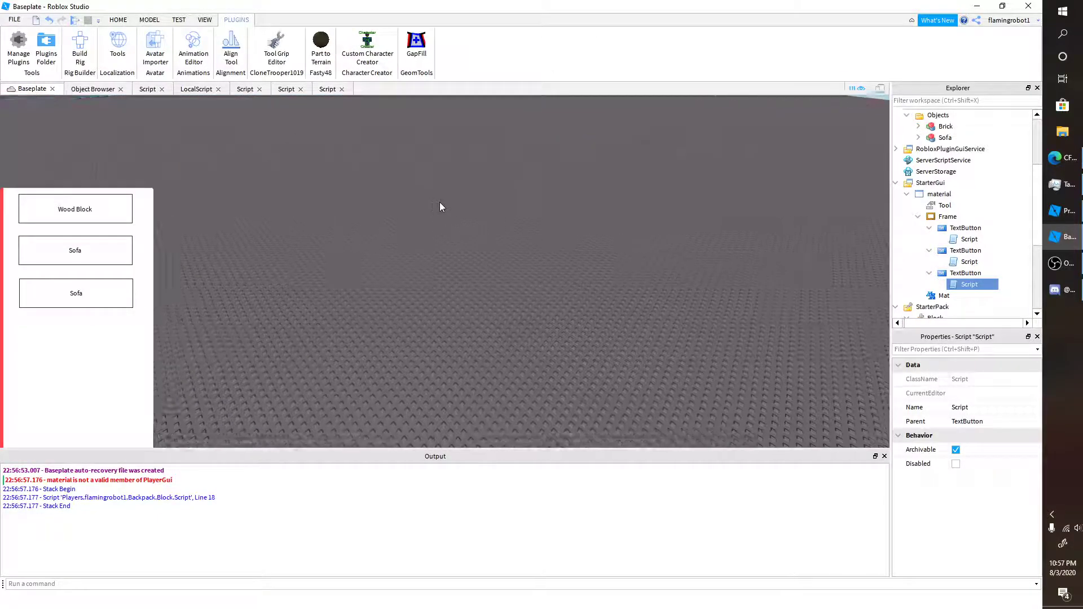
pyautogui.click(80, 49)
pyautogui.click(446, 239)
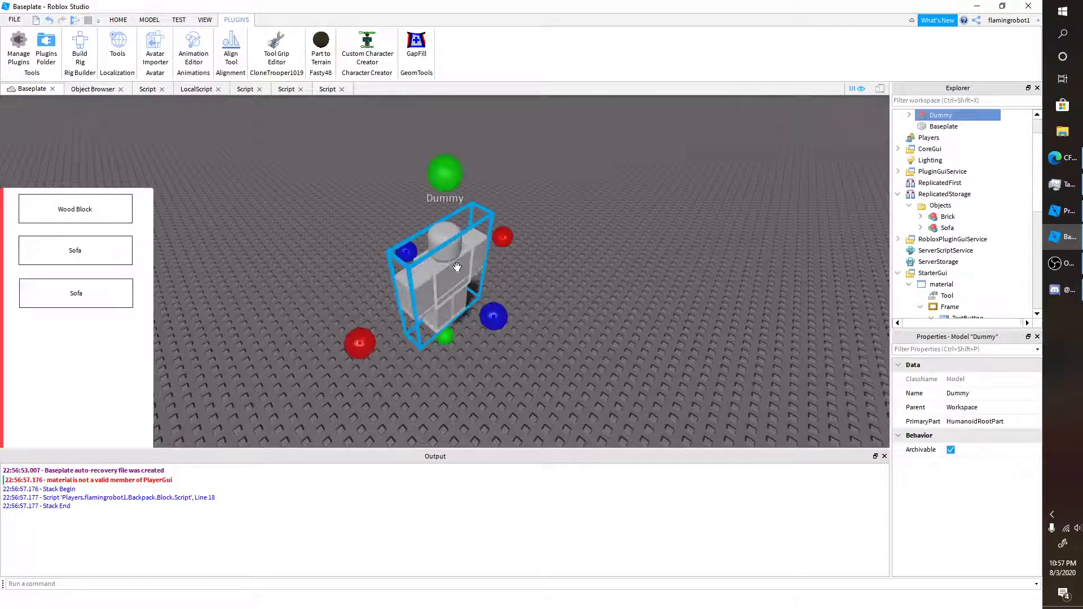
pyautogui.moveTo(943, 120); pyautogui.dragTo(960, 206)
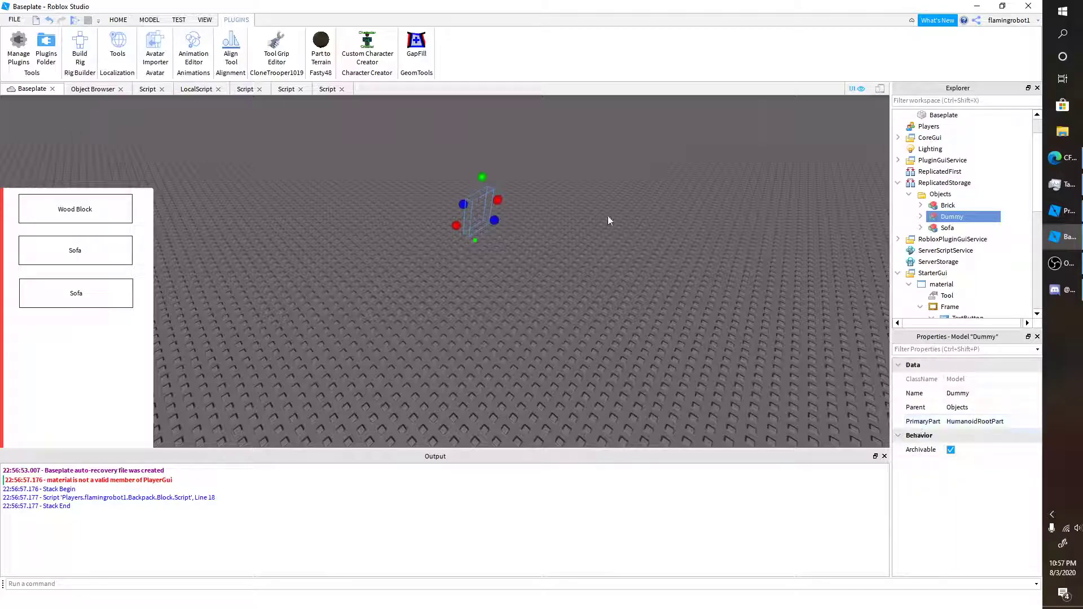
# Look through the Dummy model's body parts and remove the model from the Objects folder
pyautogui.click(921, 217)
pyautogui.scroll(-2, 963, 255)
pyautogui.scroll(-3, 963, 255)
pyautogui.scroll(-3, 964, 254)
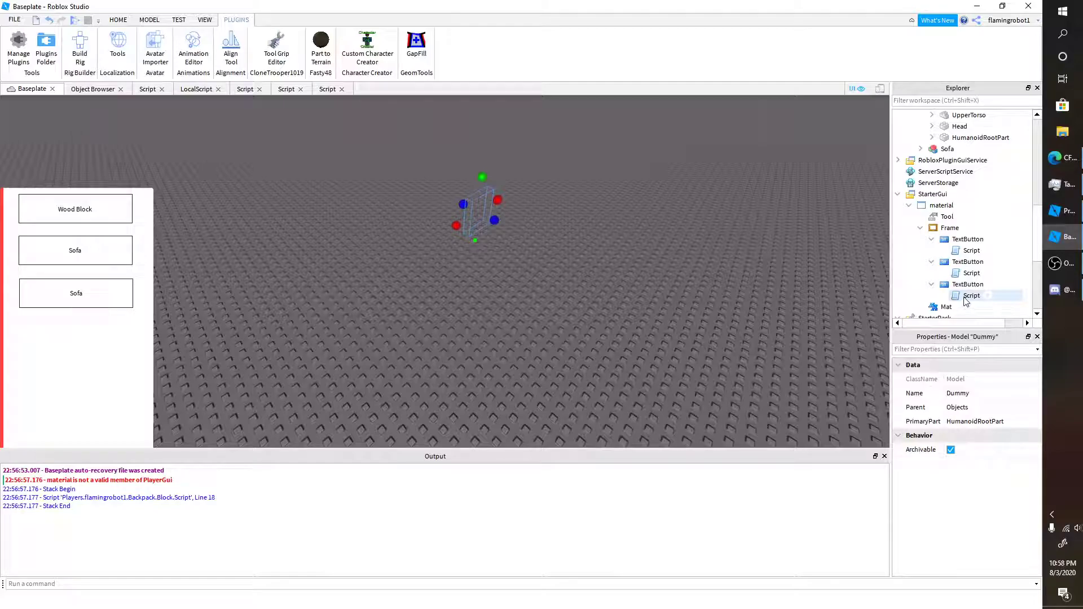
pyautogui.scroll(3, 967, 282)
pyautogui.scroll(2, 976, 175)
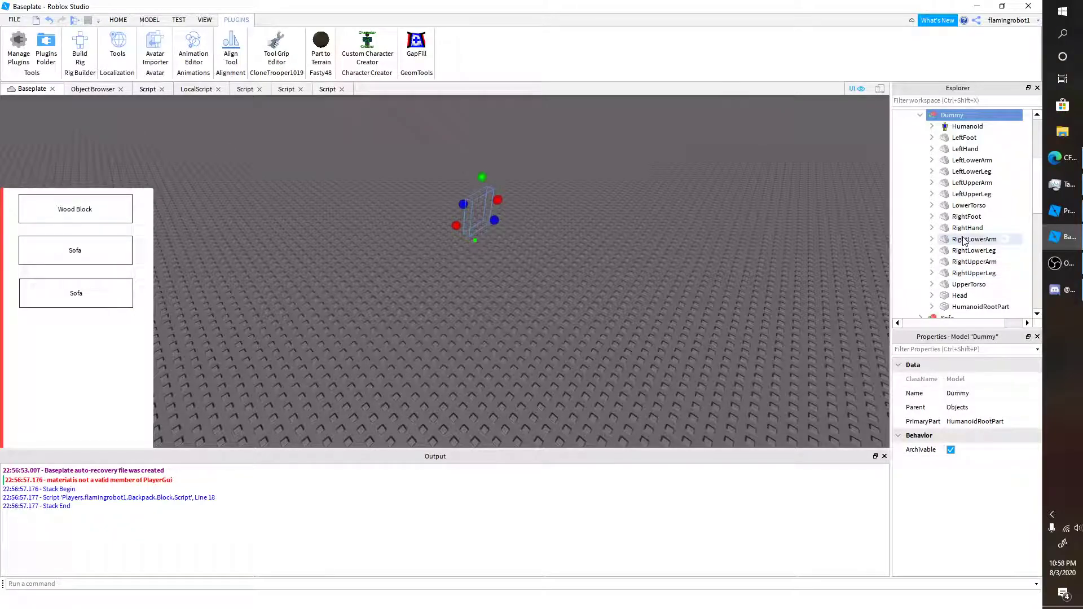
pyautogui.scroll(-6, 960, 237)
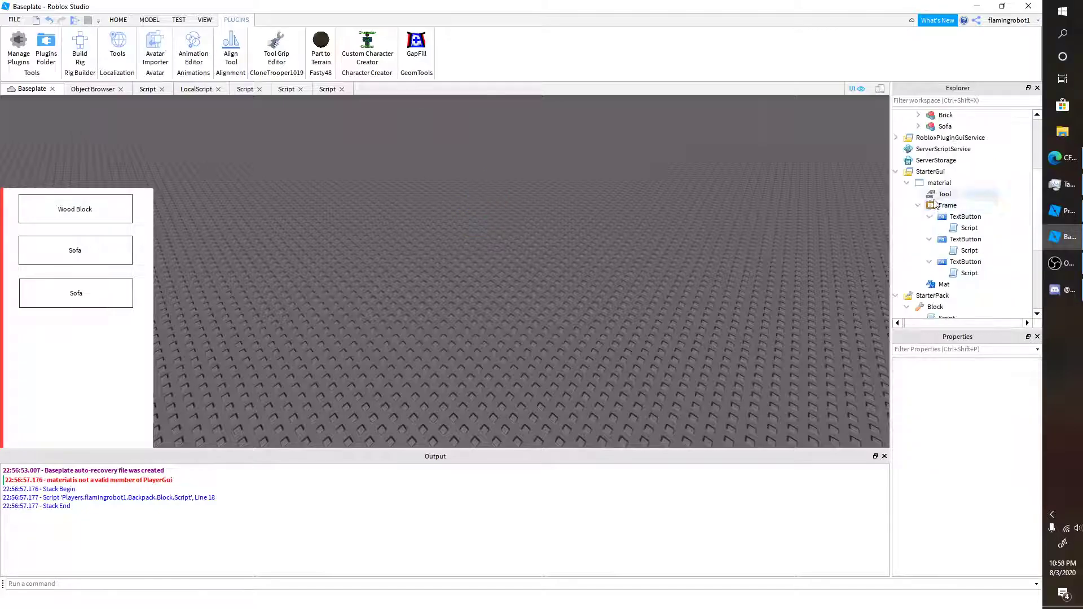
# Check which object the Wood Block button's Script assigns and return to the Baseplate view
pyautogui.doubleClick(974, 227)
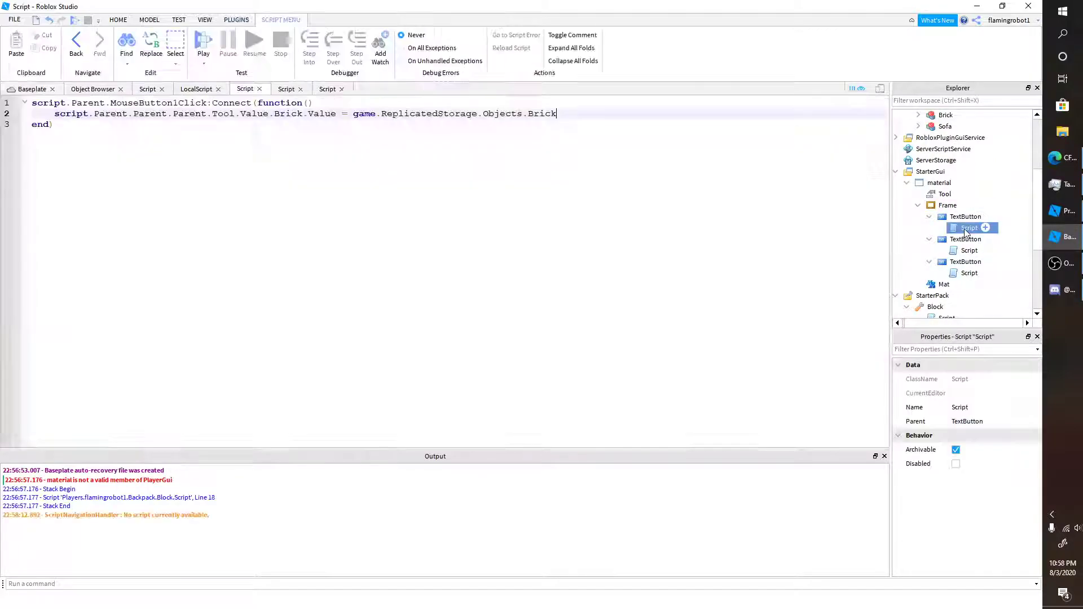
pyautogui.click(17, 88)
pyautogui.scroll(-2, 971, 237)
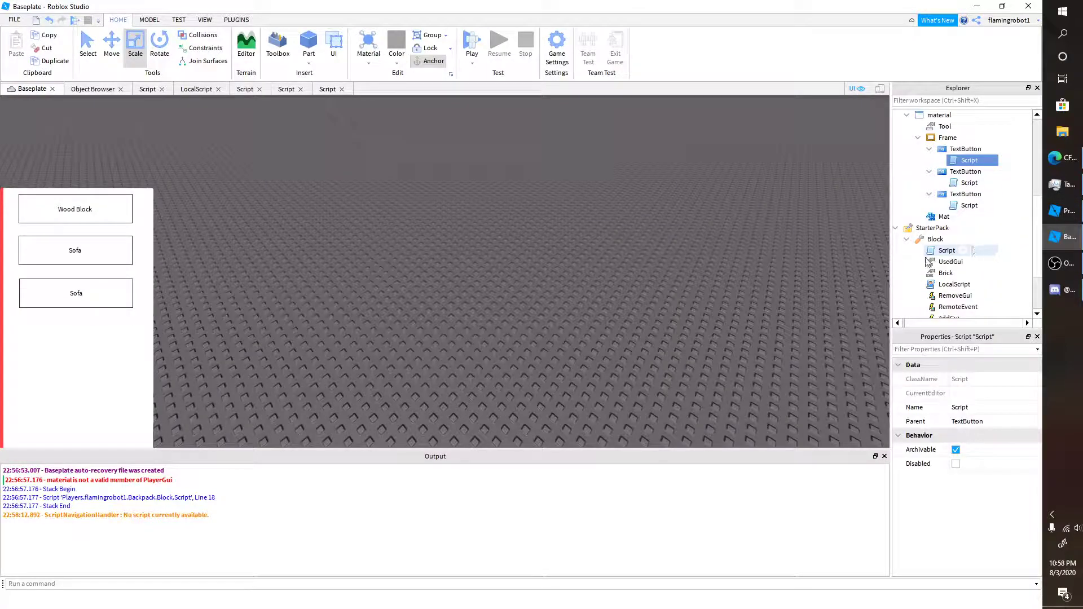
# In the Block tool's LocalScript, replace Root with PrimaryPart in the clonnedbrick transparency line
pyautogui.doubleClick(955, 284)
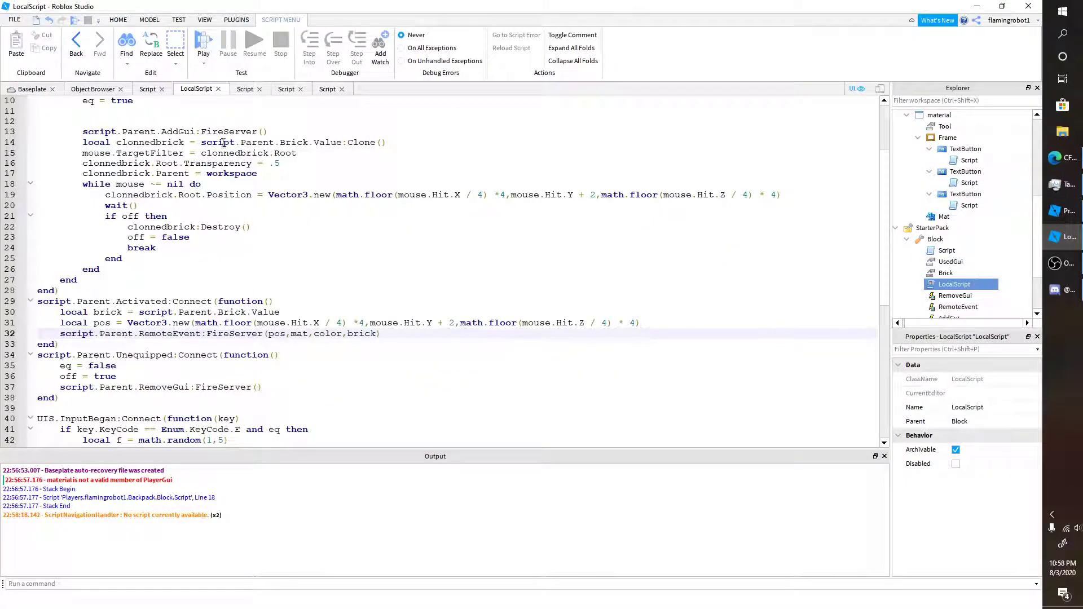
pyautogui.scroll(-1, 355, 328)
pyautogui.scroll(1, 399, 341)
pyautogui.scroll(1, 176, 216)
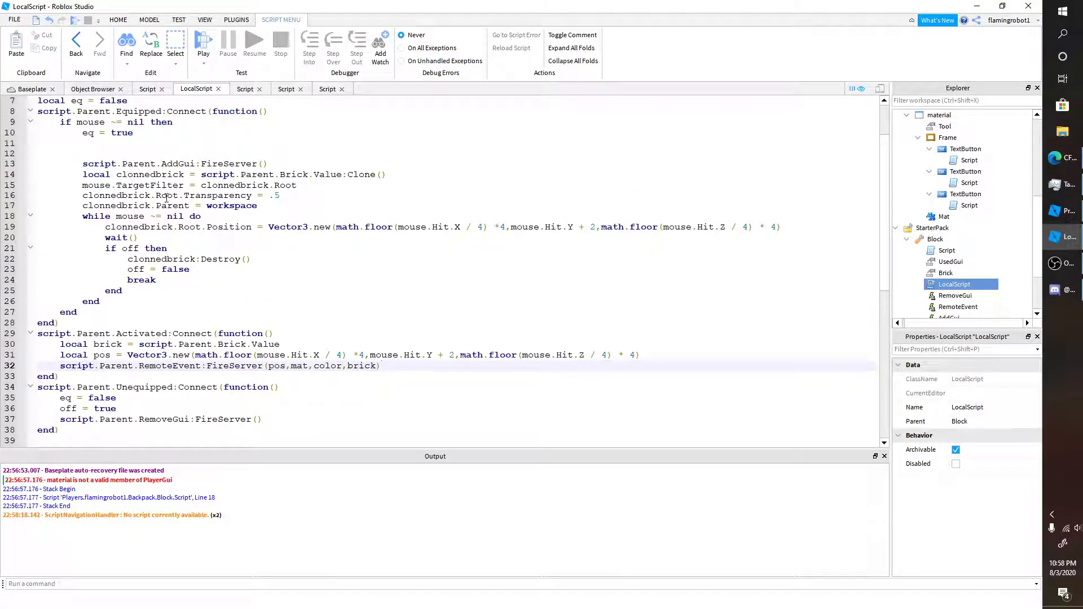
pyautogui.doubleClick(166, 196)
pyautogui.write('Primar')
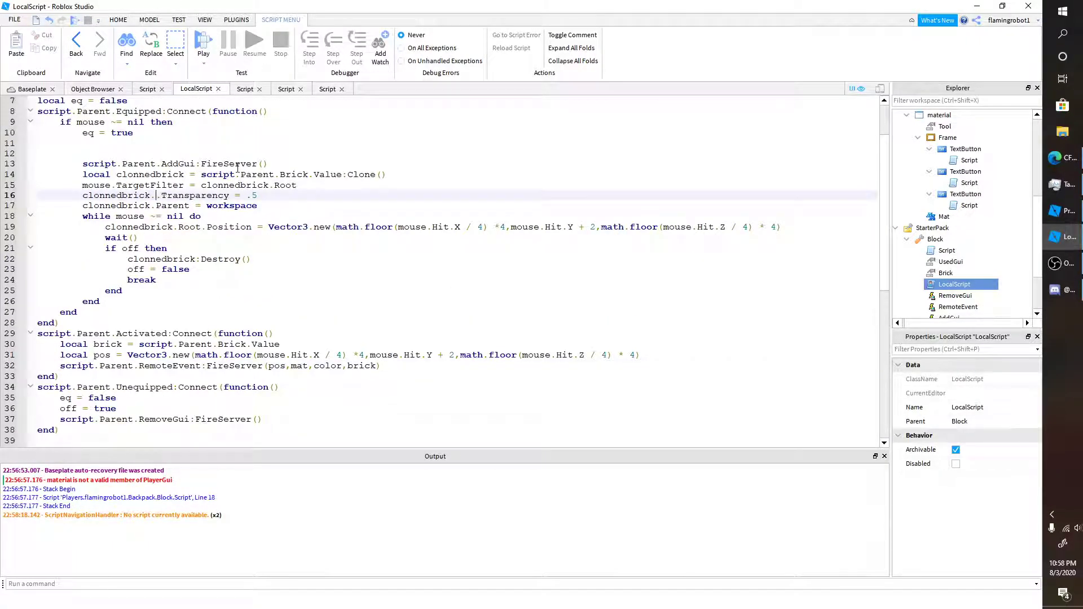
pyautogui.write('yPart')
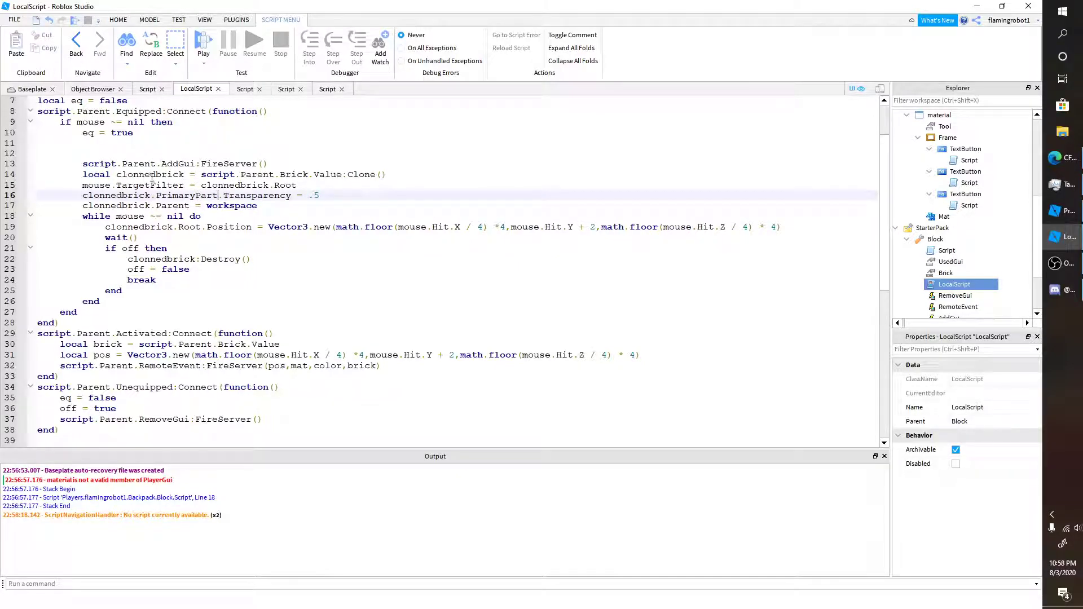
# Search the LocalScript for "root" and change the mouse.TargetFilter assignment to clonnedbrick.PrimaryPart
pyautogui.scroll(2, 188, 210)
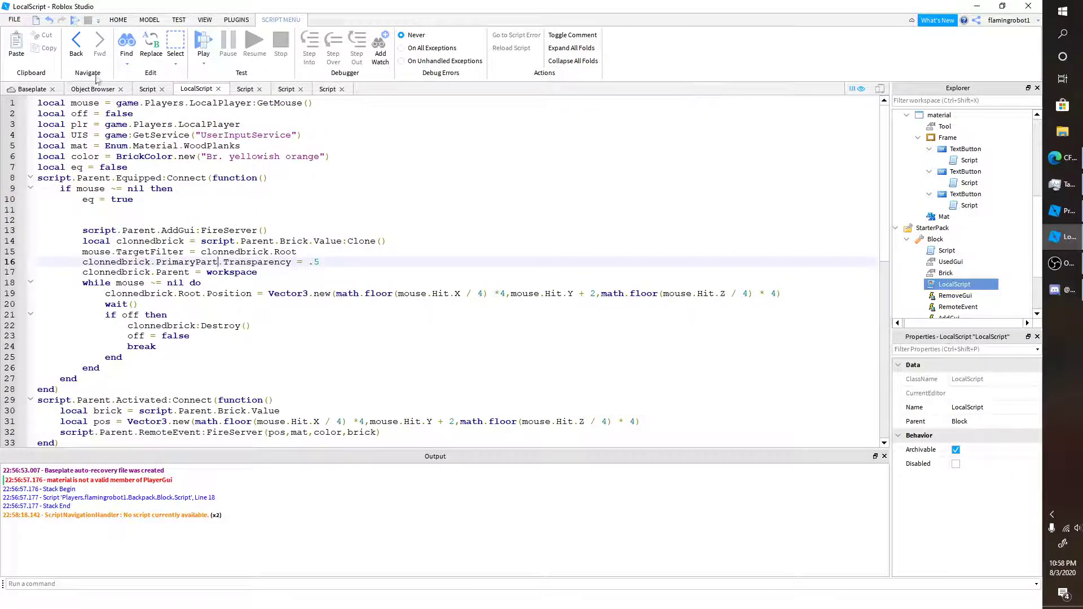
pyautogui.click(126, 59)
pyautogui.click(144, 75)
pyautogui.write('root')
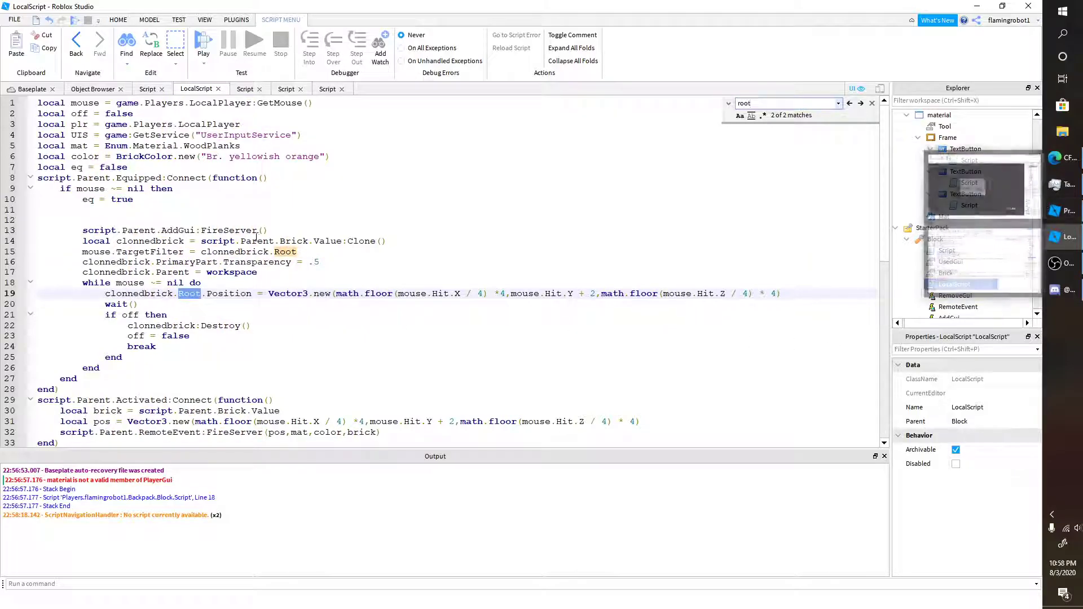
pyautogui.press('Return')
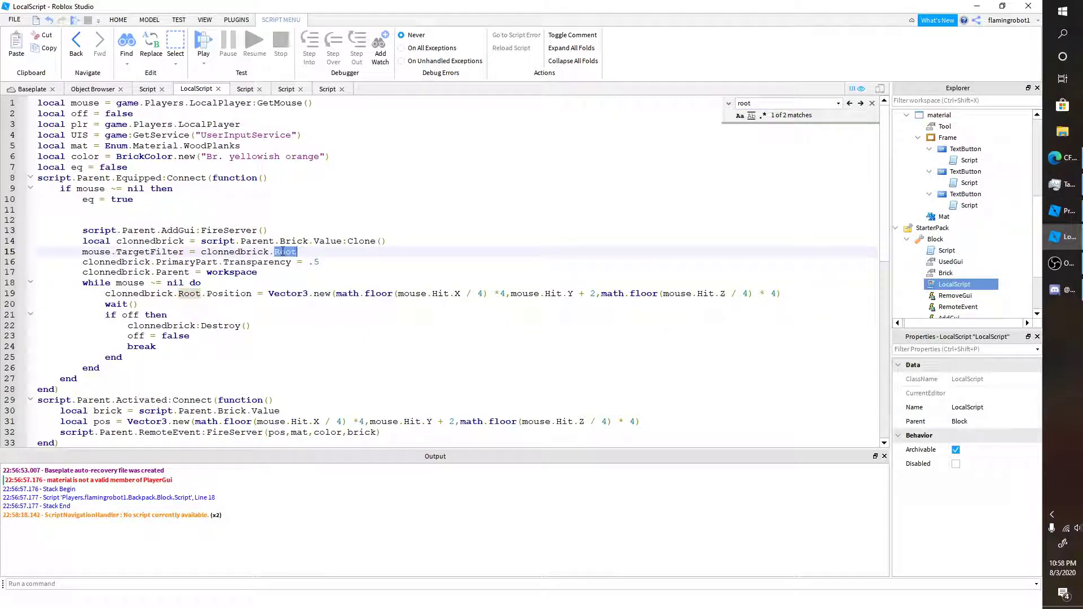
pyautogui.write('PrimaryPa')
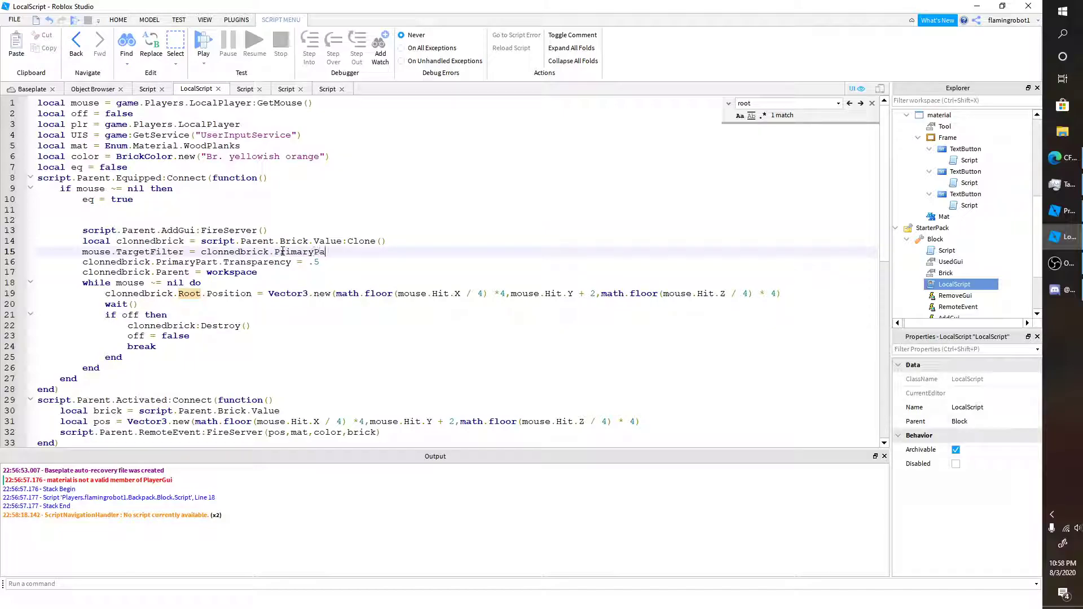
pyautogui.write('rt')
pyautogui.press('Return')
pyautogui.press('BackSpace')
# Replace Root with PrimaryPart in the clonnedbrick position line inside the while loop
pyautogui.click(195, 295)
pyautogui.doubleClick(190, 294)
pyautogui.write('PrimaryPa')
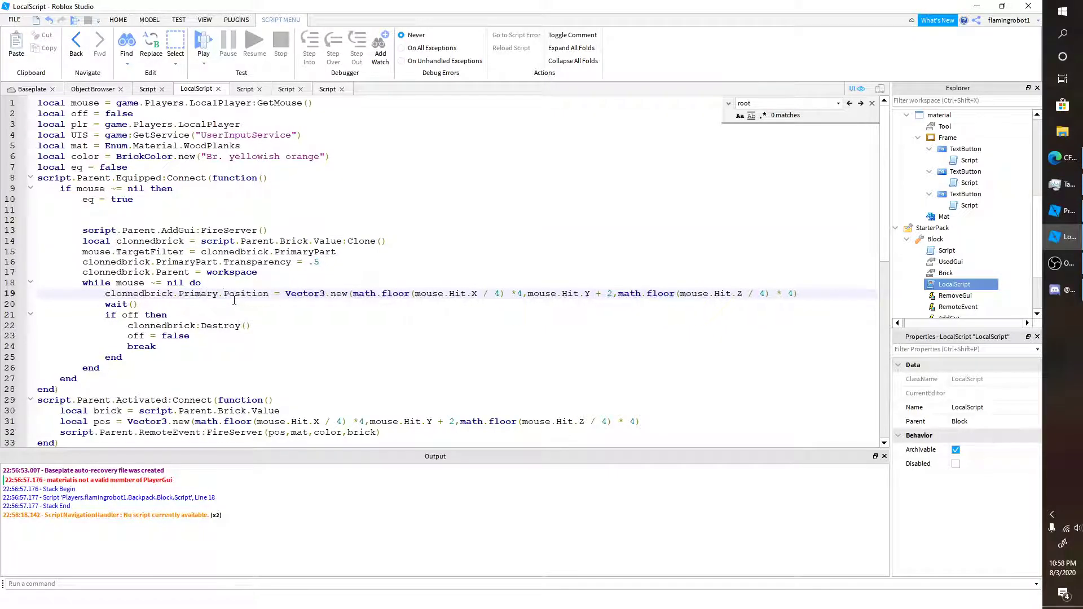
pyautogui.write('rt')
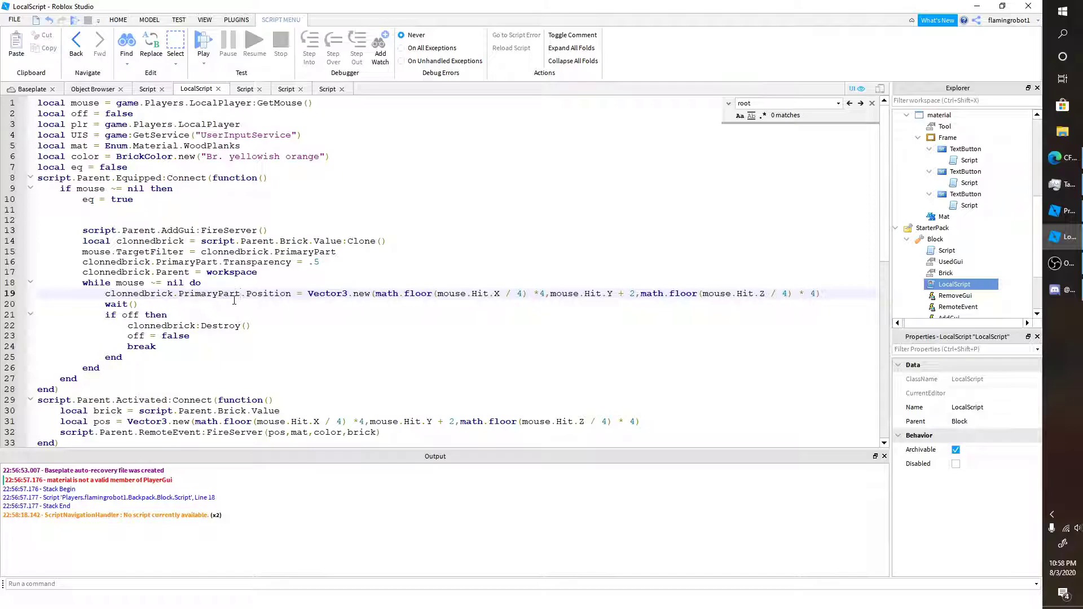
# Check the rest of the LocalScript, find "Root" in the Block tool's Script, and change its CanCollide line to brick.PrimaryPart
pyautogui.scroll(-7, 244, 254)
pyautogui.scroll(-5, 336, 246)
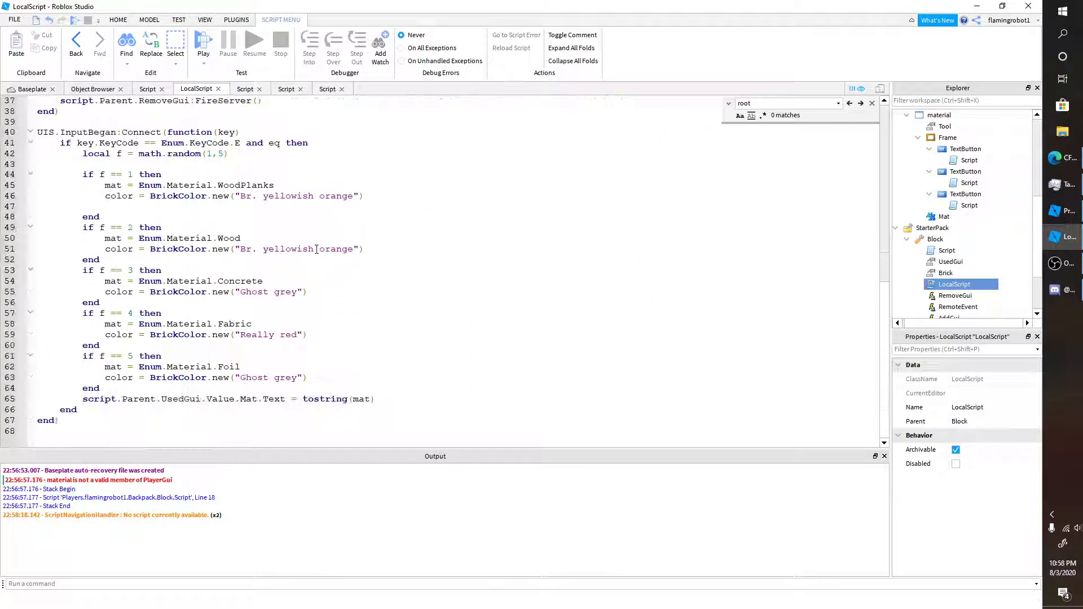
pyautogui.scroll(12, 324, 243)
pyautogui.scroll(-9, 300, 226)
pyautogui.scroll(2, 308, 226)
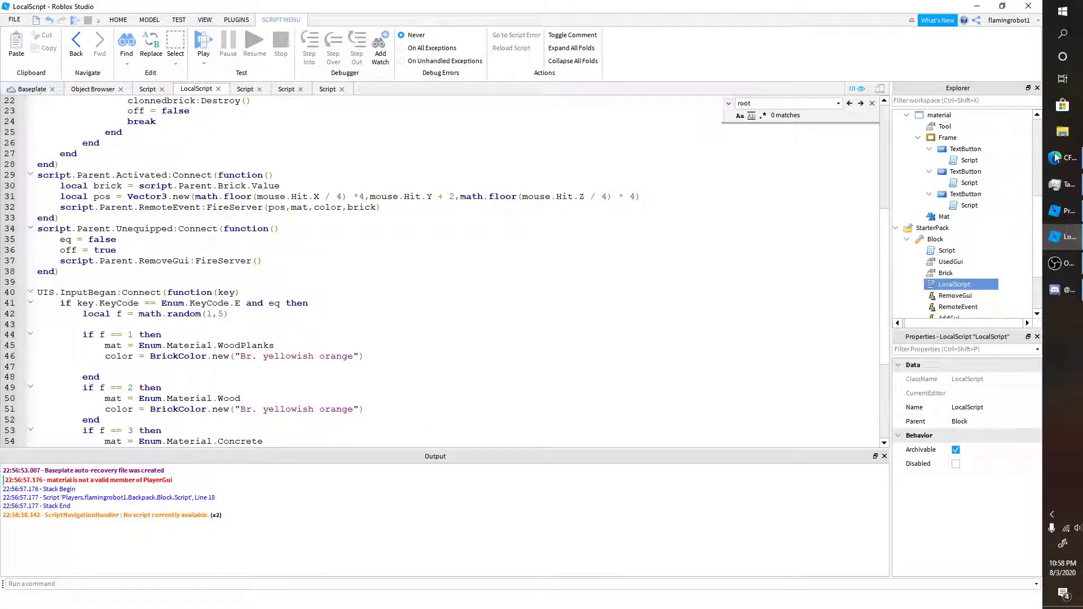
pyautogui.doubleClick(948, 251)
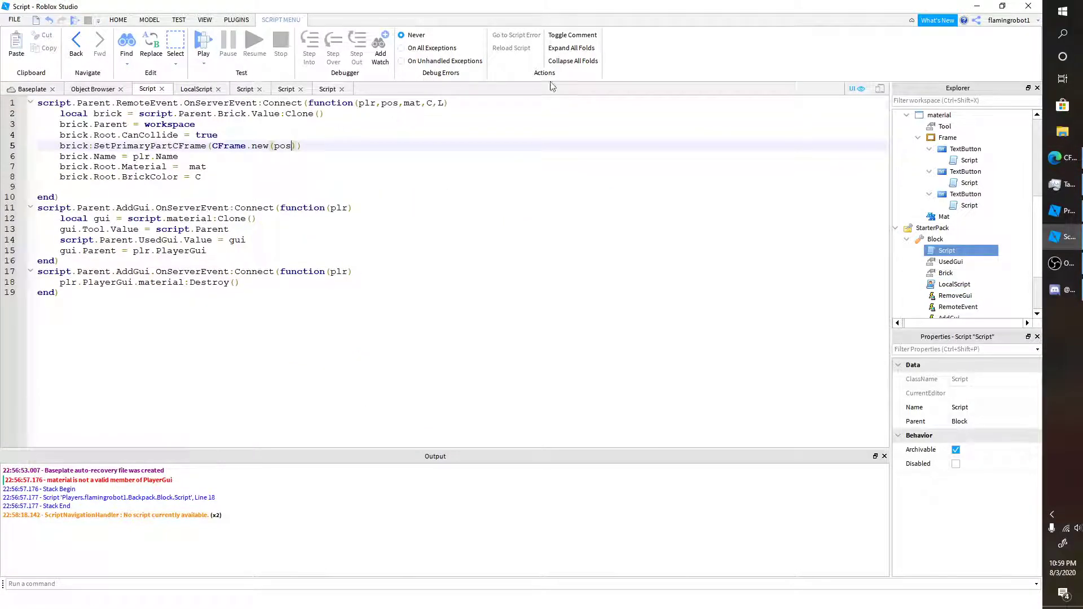
pyautogui.click(126, 64)
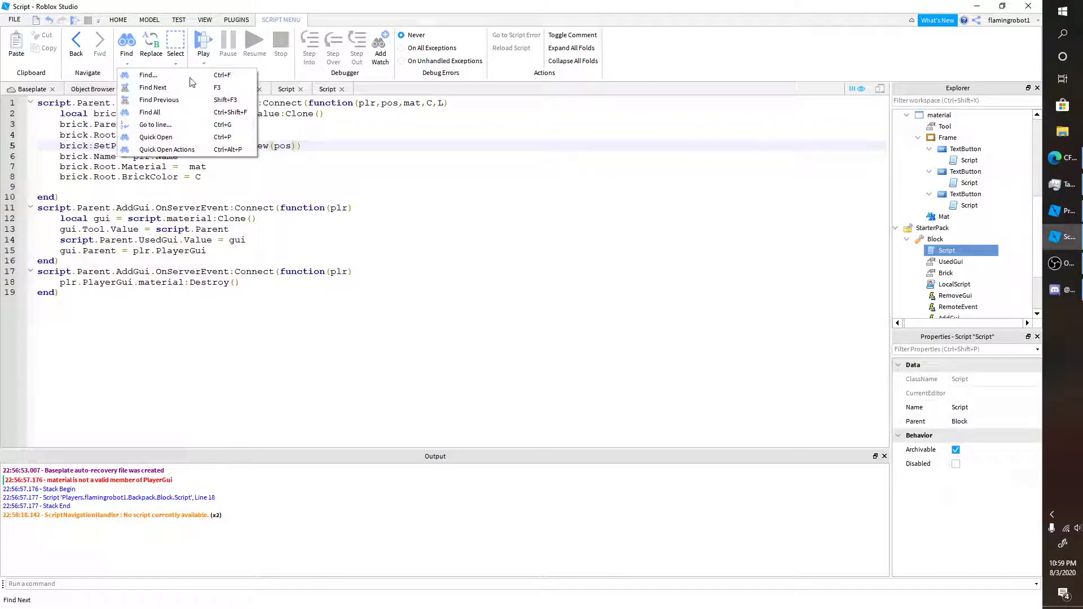
pyautogui.click(147, 88)
pyautogui.write('Root')
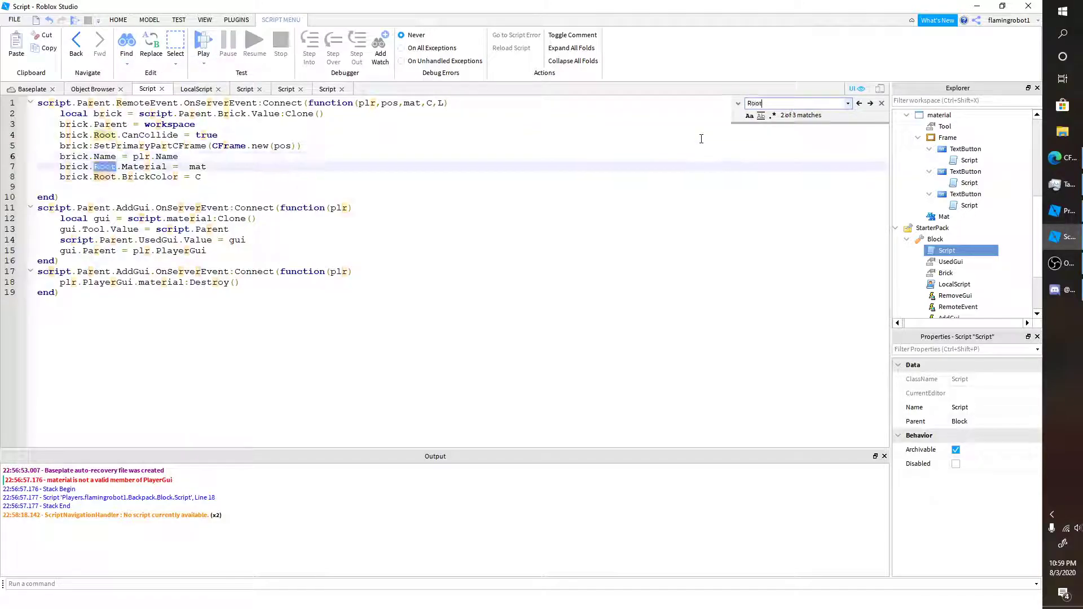
pyautogui.doubleClick(109, 136)
pyautogui.write('PrimaryPart')
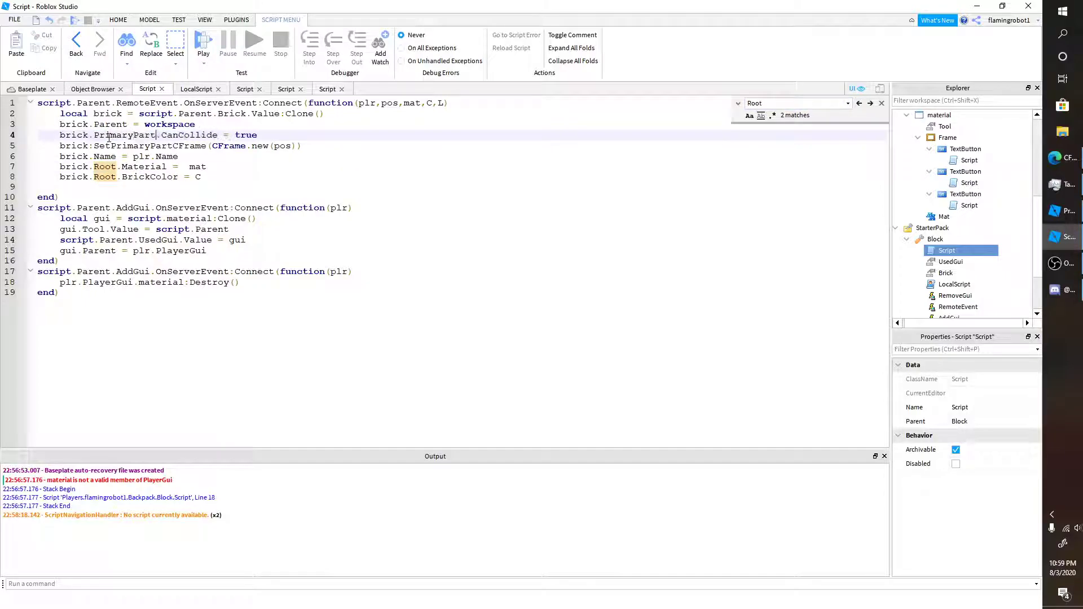
# Replace Root with PrimaryPart in the brick Material and BrickColor lines of the Block tool's Script
pyautogui.doubleClick(105, 166)
pyautogui.rightClick(111, 168)
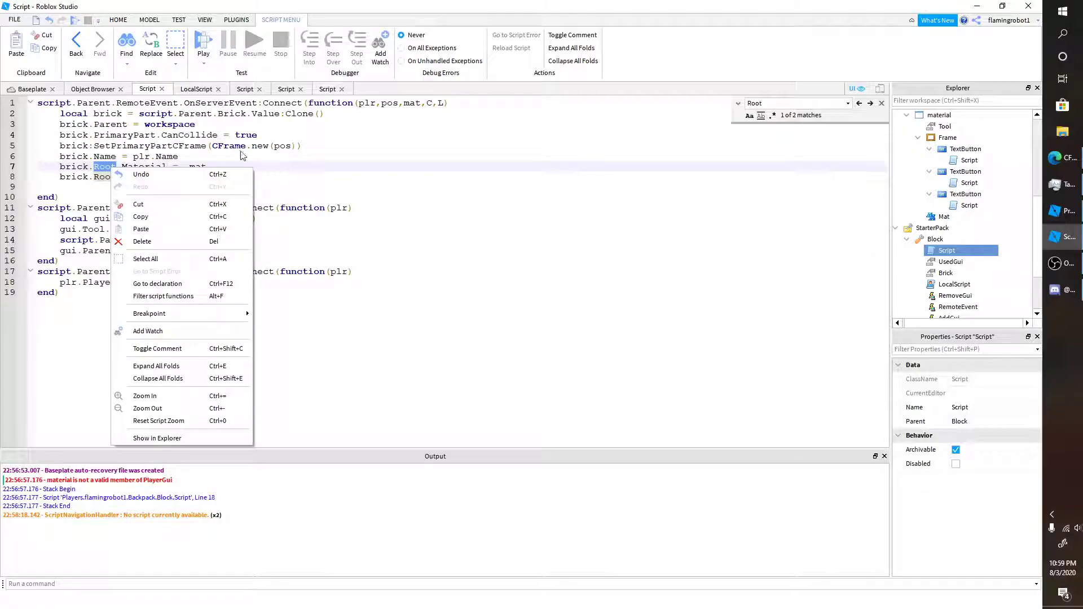
pyautogui.click(105, 170)
pyautogui.write('Prima')
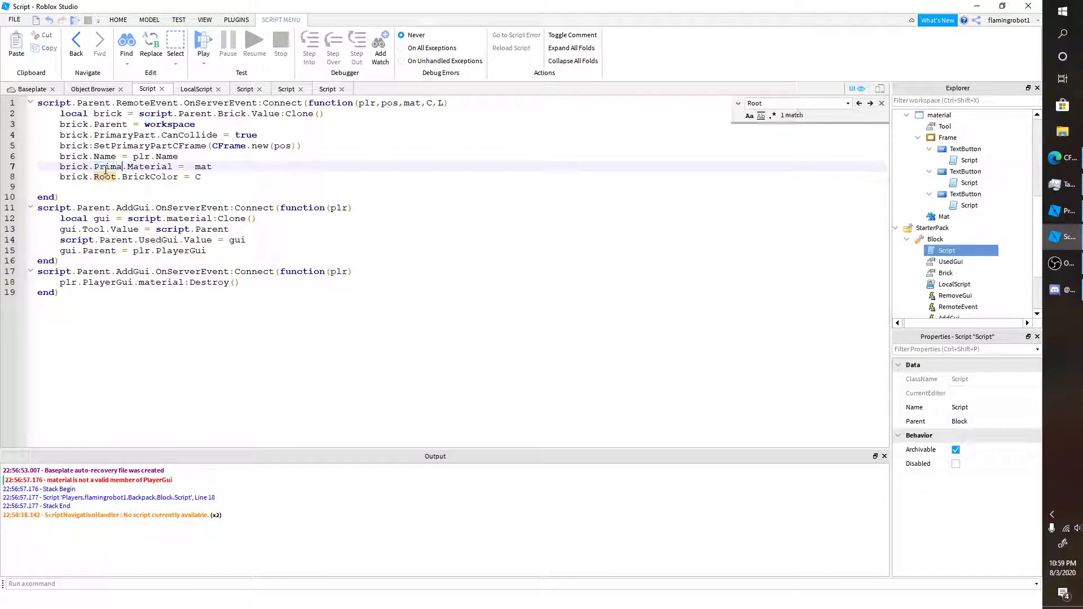
pyautogui.write('ryPart')
pyautogui.doubleClick(107, 176)
pyautogui.write('PrimaryPart')
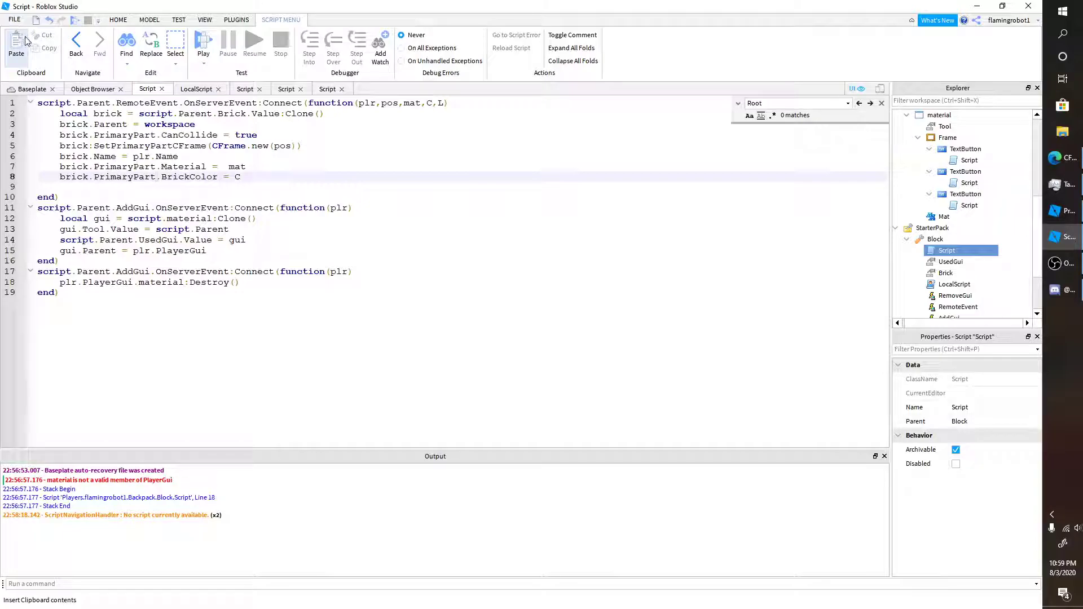
# In the third TextButton's Script, change the assigned object from Sofa to game.ReplicatedStorage.Objects.Dummy
pyautogui.click(32, 89)
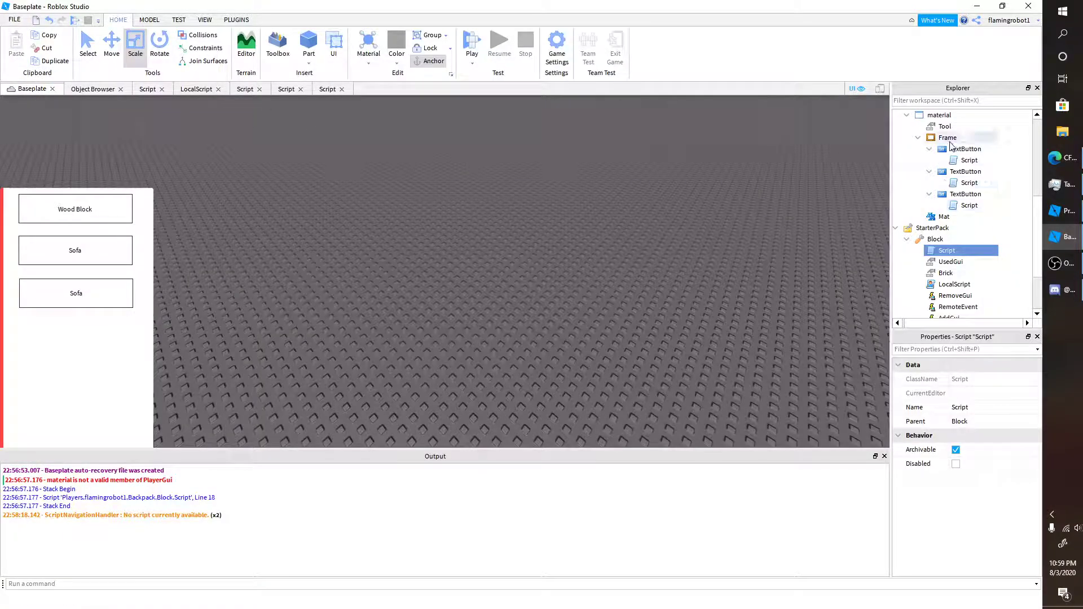
pyautogui.click(958, 207)
pyautogui.doubleClick(958, 207)
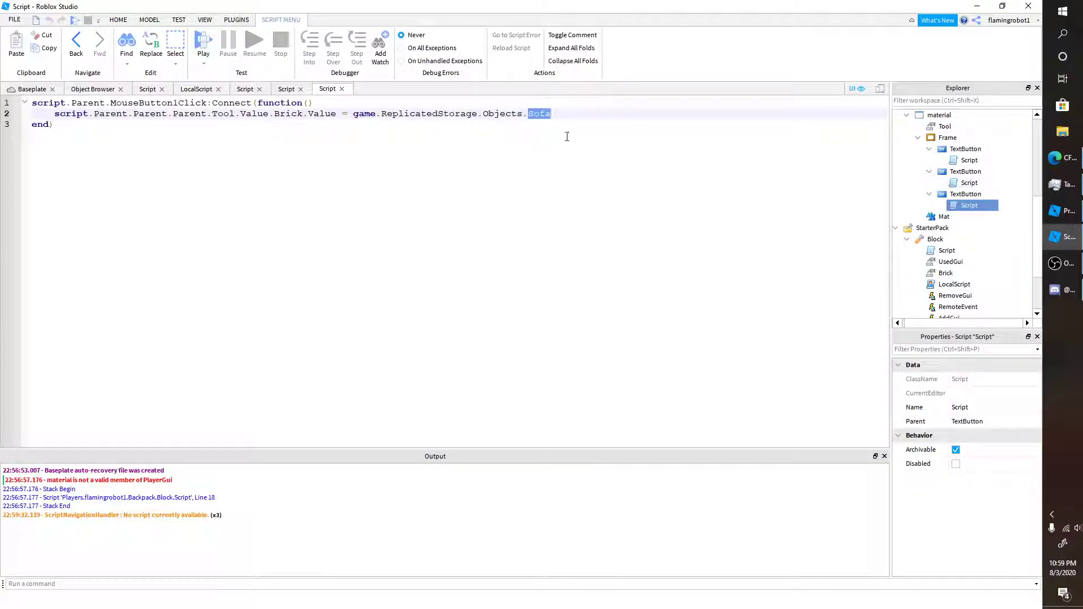
pyautogui.write('Dummy')
# Insert a Dummy rig with the Rig Builder and move it into the Objects folder in ReplicatedStorage
pyautogui.scroll(3, 984, 282)
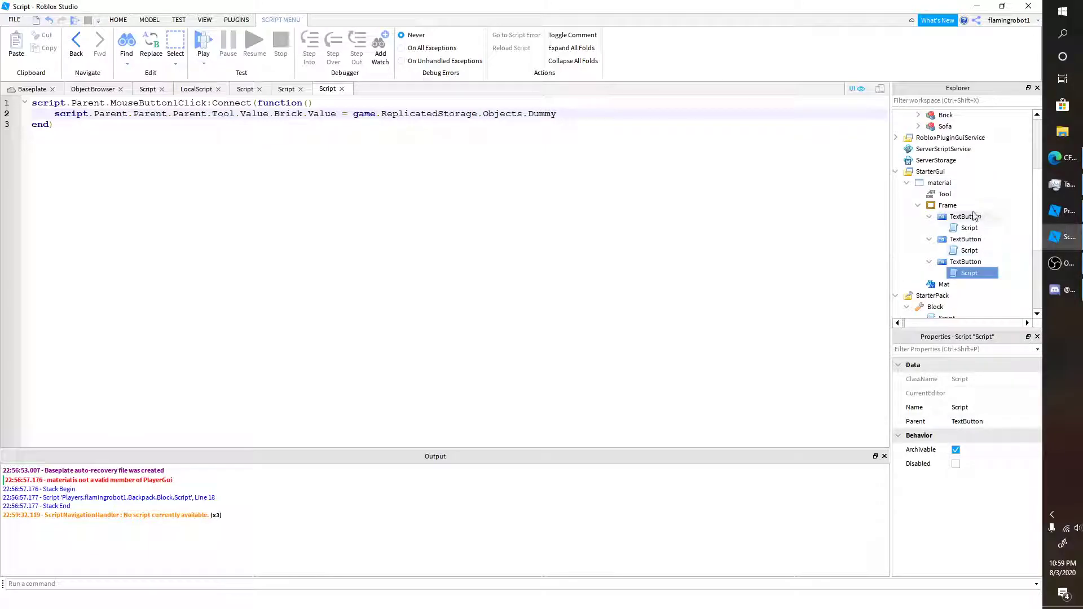
pyautogui.scroll(3, 940, 152)
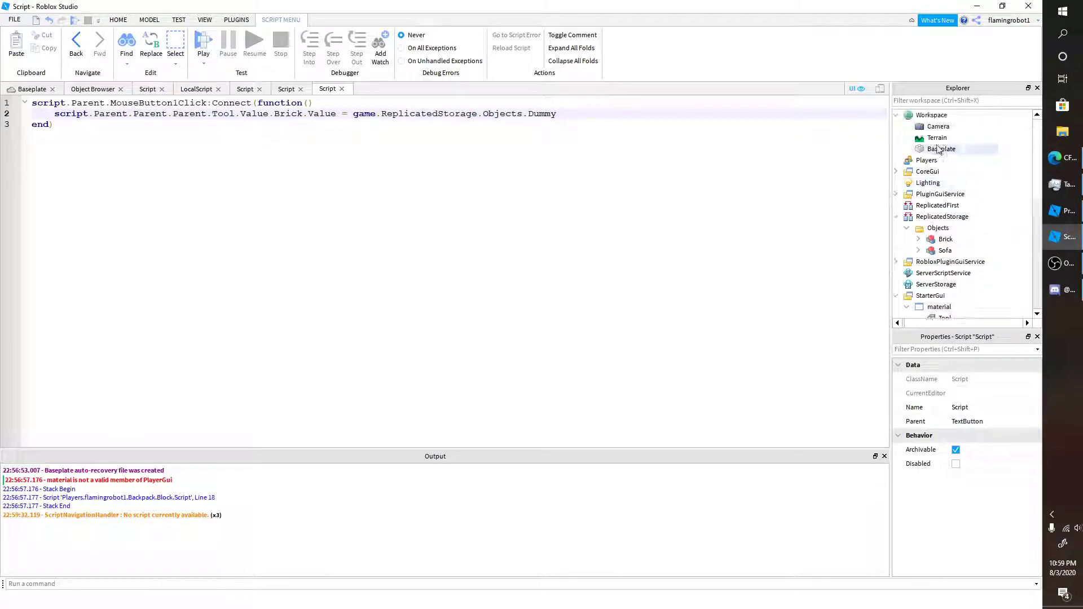
pyautogui.click(33, 89)
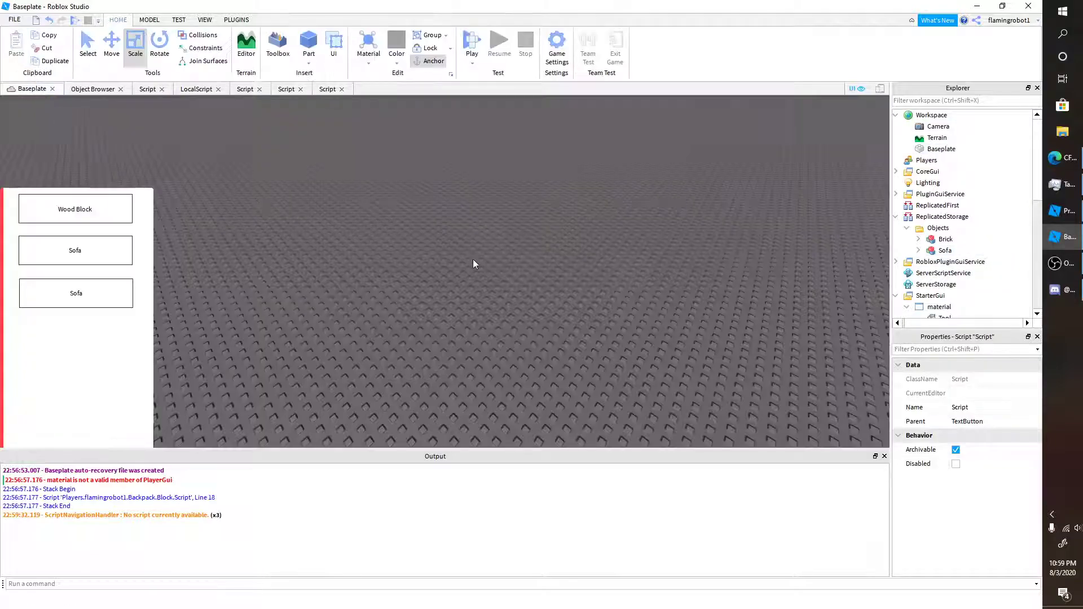
pyautogui.click(236, 20)
pyautogui.moveTo(318, 235); pyautogui.dragTo(333, 285, button='right')
pyautogui.click(80, 51)
pyautogui.click(445, 242)
pyautogui.moveTo(936, 144); pyautogui.dragTo(941, 240)
# Check the third TextButton's Script and set that button's Text to Dummy
pyautogui.scroll(-2, 960, 248)
pyautogui.scroll(-1, 960, 249)
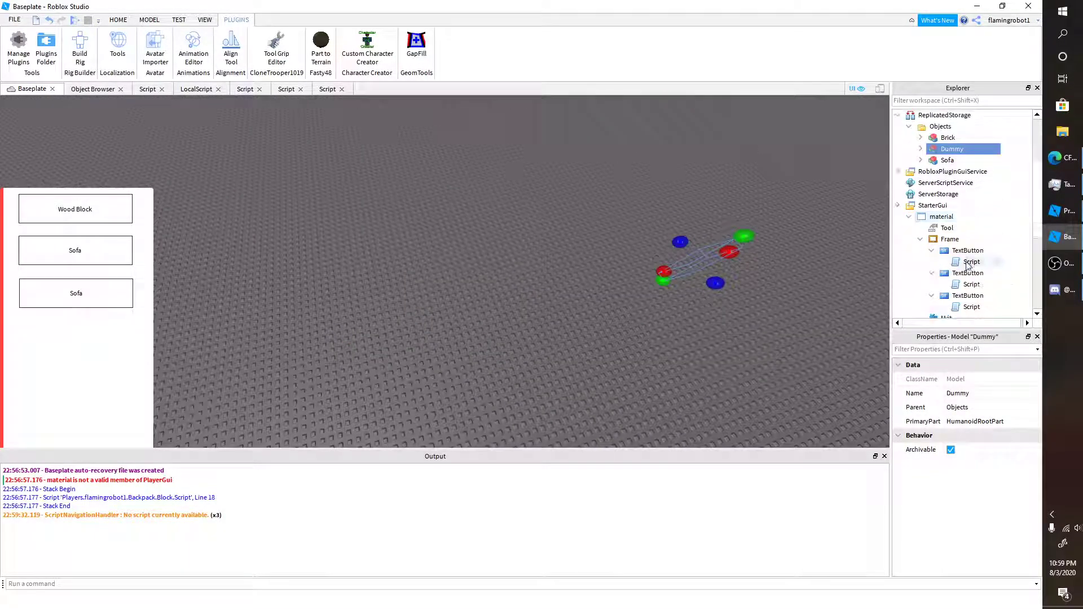
pyautogui.doubleClick(969, 307)
pyautogui.click(965, 296)
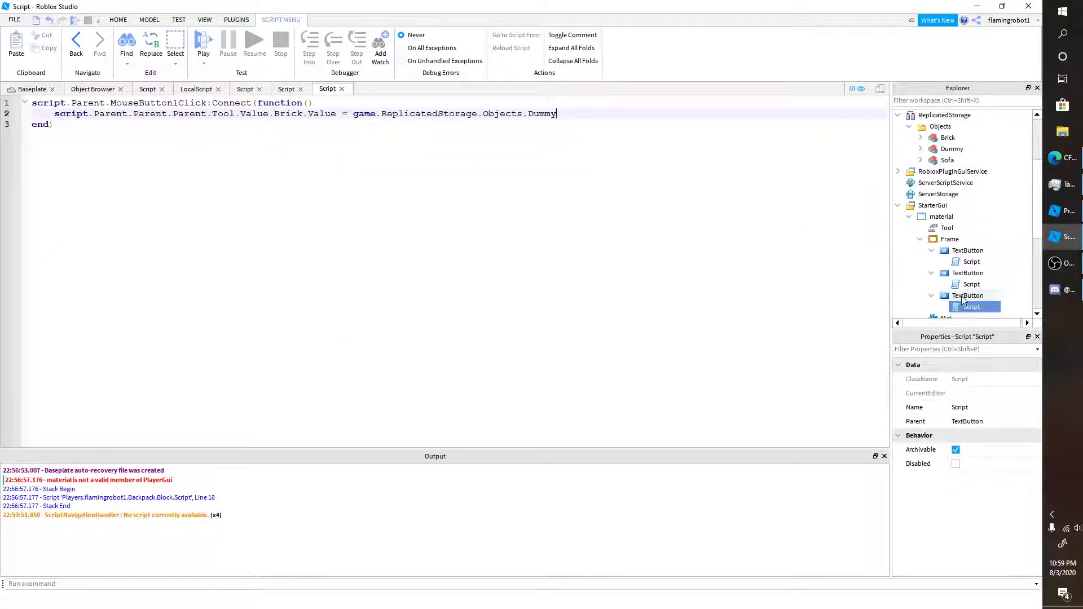
pyautogui.scroll(-8, 1007, 496)
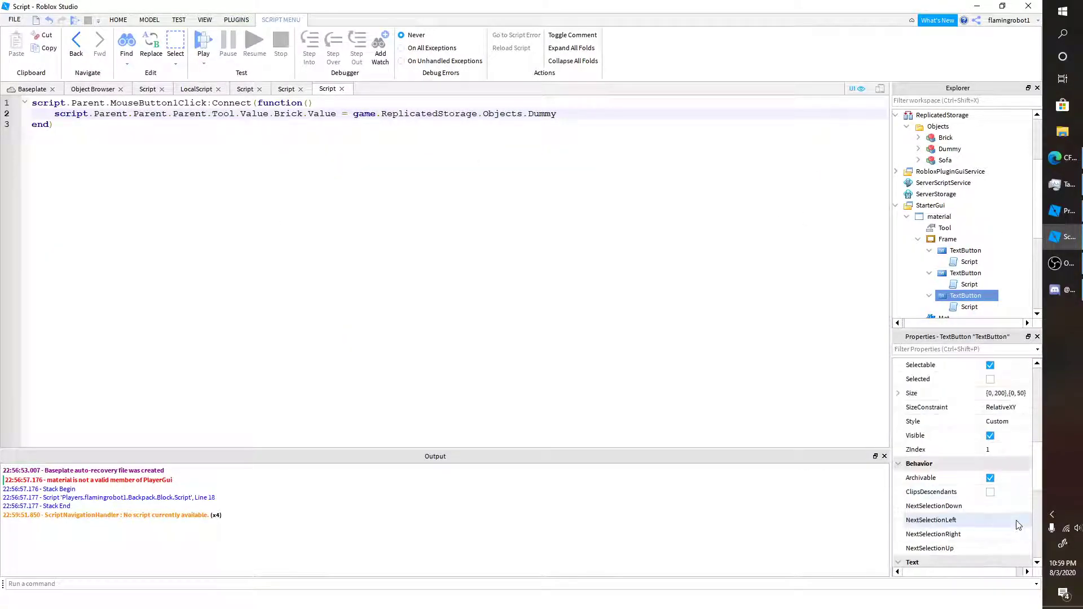
pyautogui.click(1013, 520)
pyautogui.write('Dum')
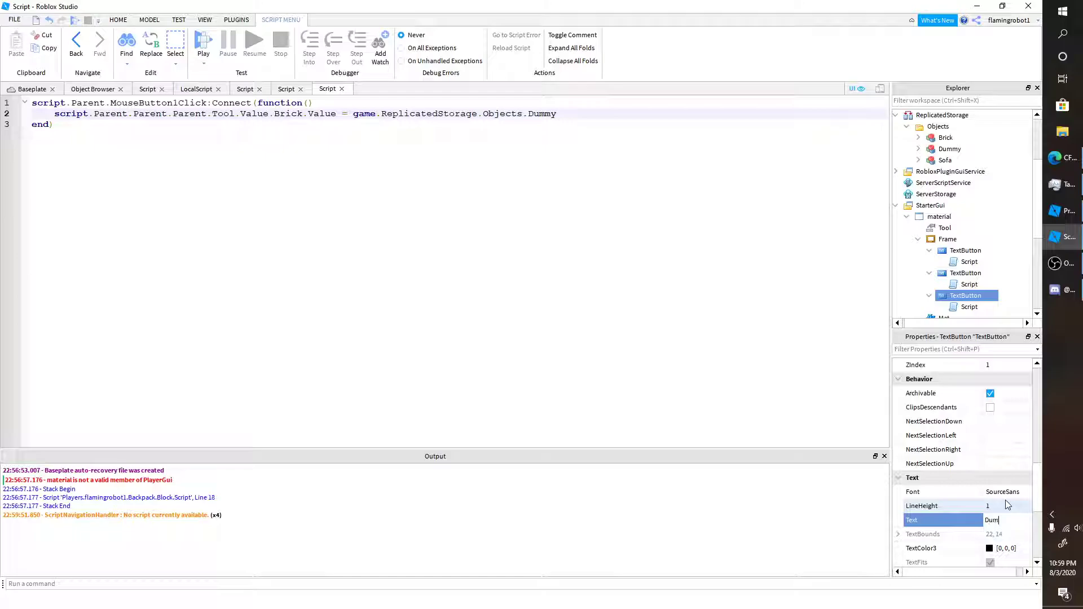
pyautogui.write(',mmy')
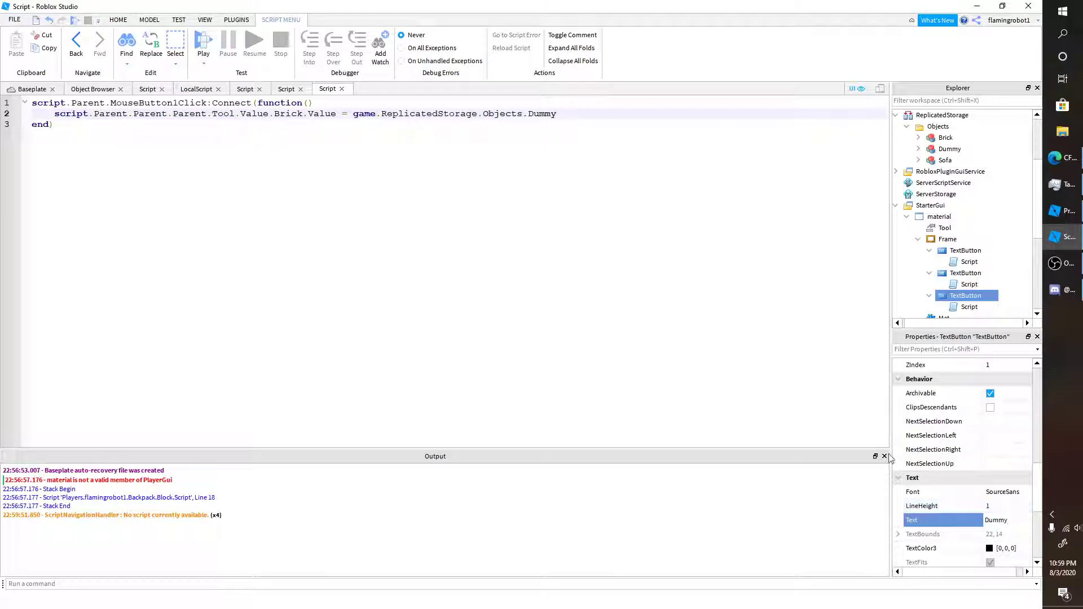
# Move the material ScreenGui from StarterGui into the Block tool's Script
pyautogui.click(15, 92)
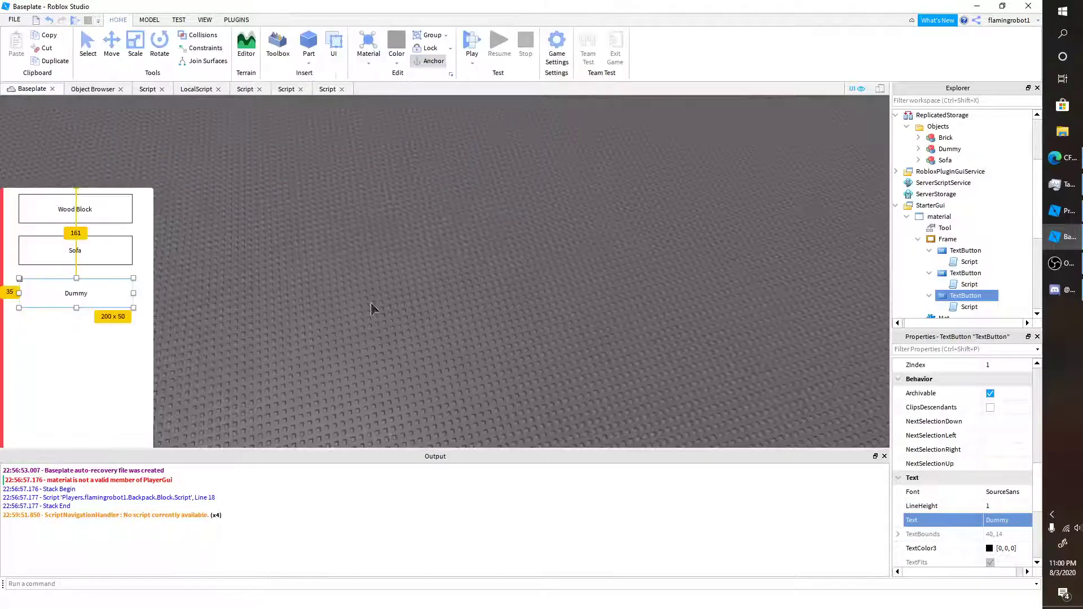
pyautogui.click(472, 178)
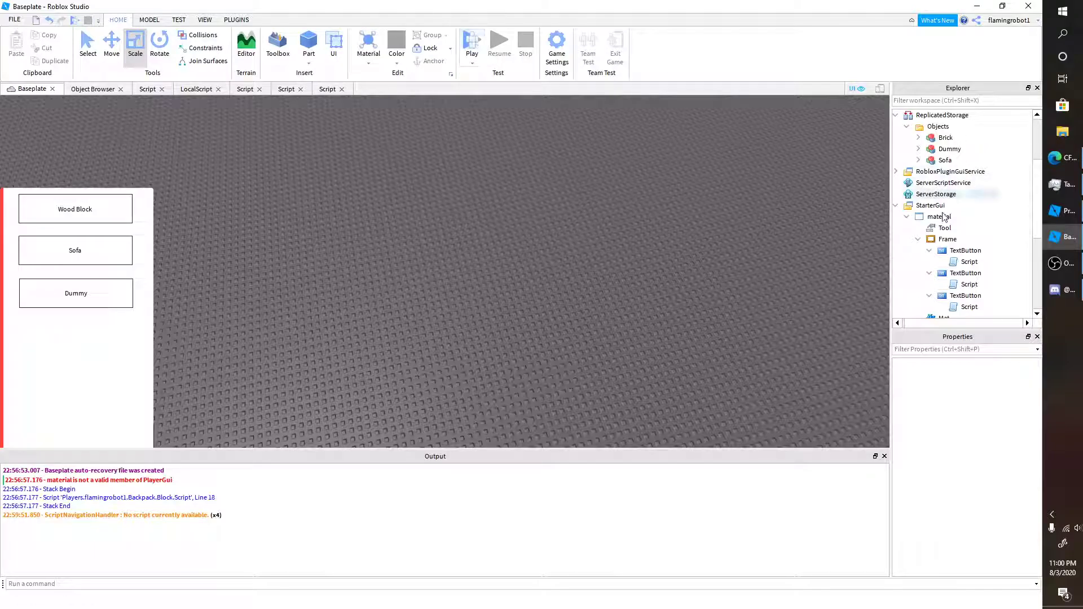
pyautogui.moveTo(939, 217)
pyautogui.mouseDown()
pyautogui.moveTo(991, 233)
pyautogui.moveTo(985, 219)
pyautogui.moveTo(960, 217)
pyautogui.mouseUp()
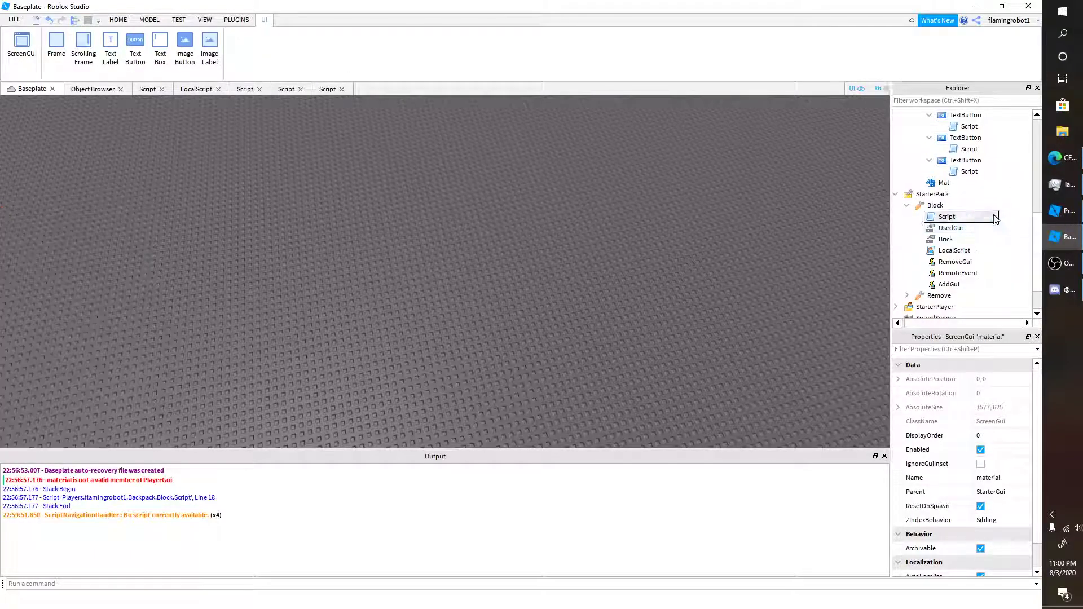
# Playtest the game by equipping the Block tool and placing several Dummy models, and stop the test
pyautogui.click(118, 20)
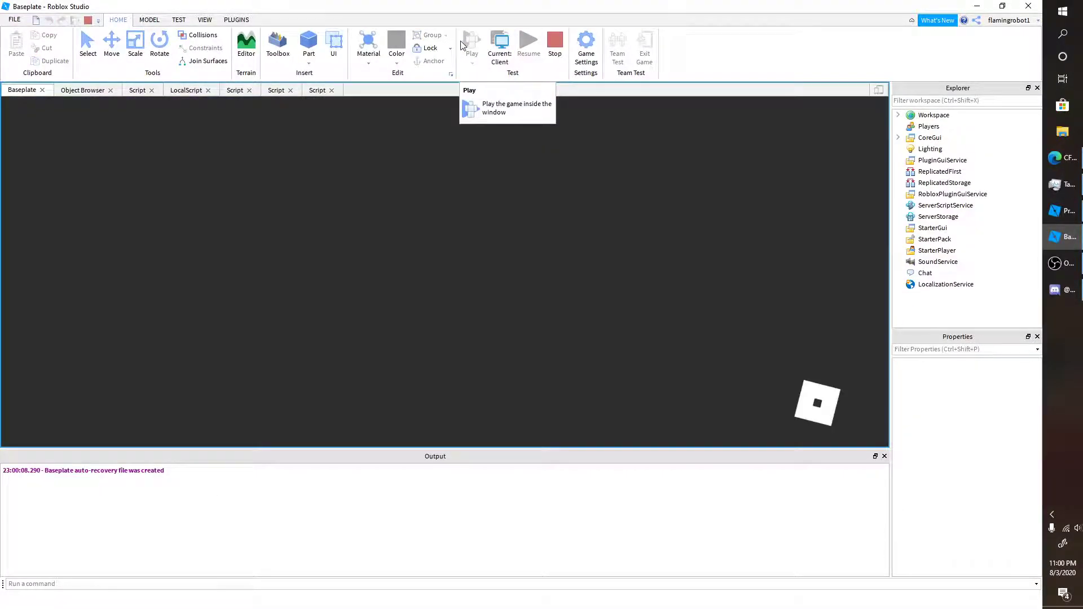
pyautogui.press('2')
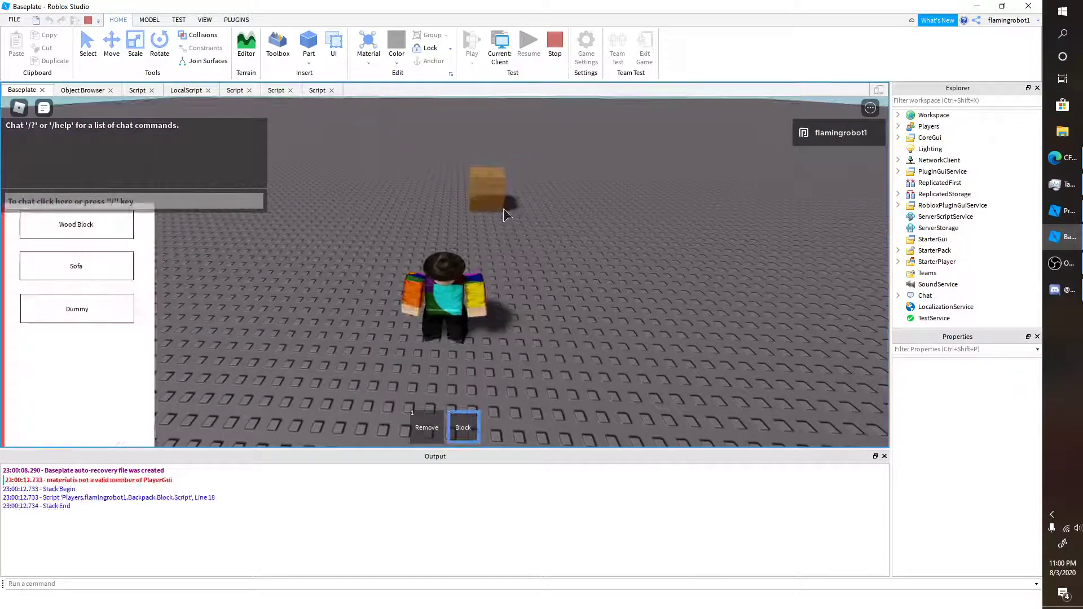
pyautogui.click(271, 273)
pyautogui.press('d')
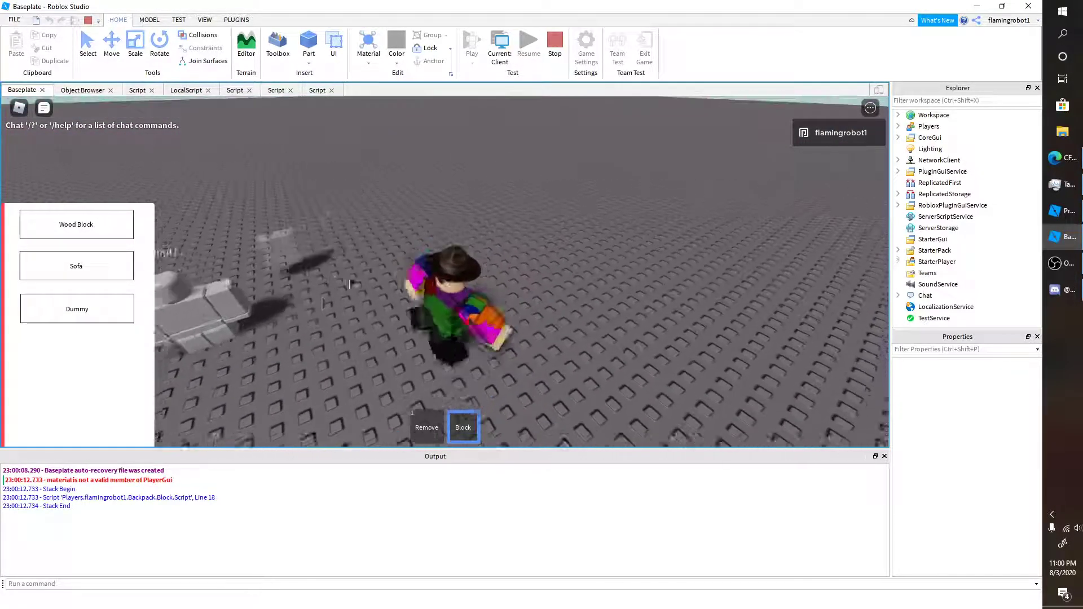
pyautogui.click(361, 267)
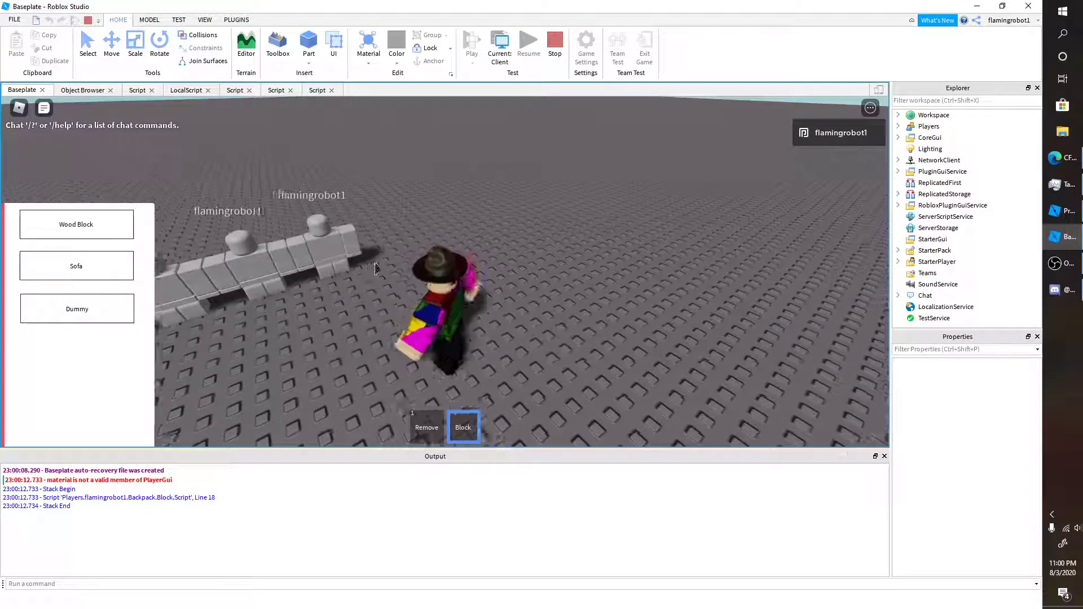
pyautogui.click(377, 269)
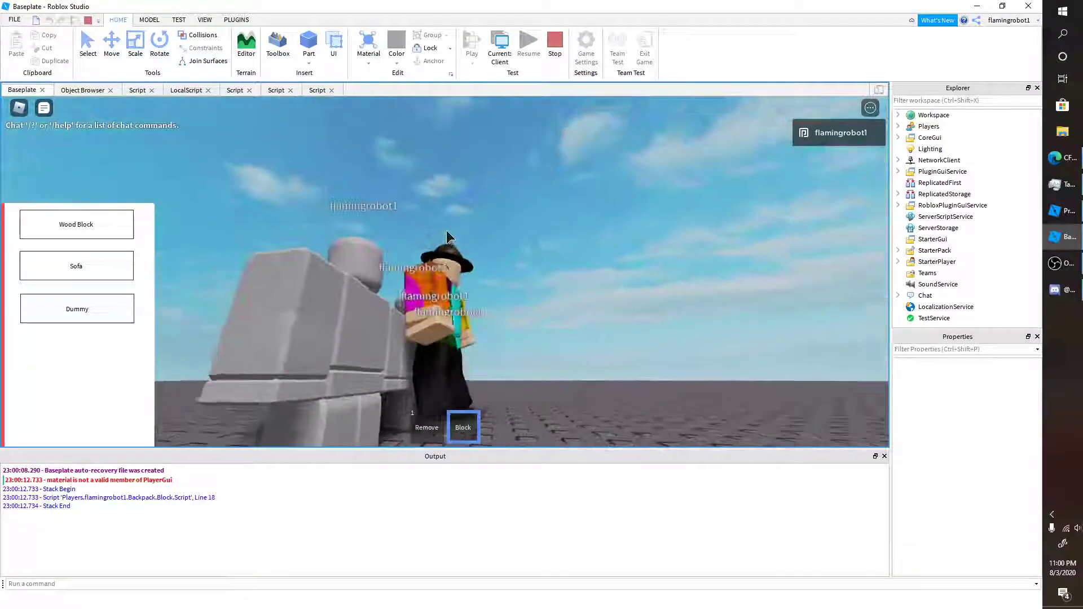
pyautogui.moveTo(446, 230); pyautogui.dragTo(404, 302, button='right')
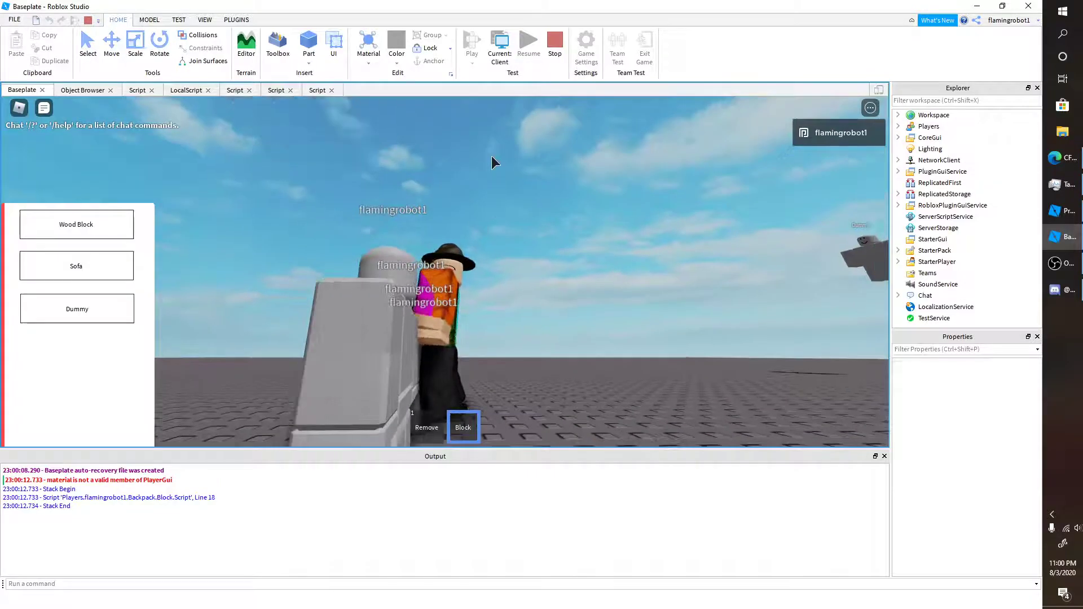
pyautogui.click(555, 42)
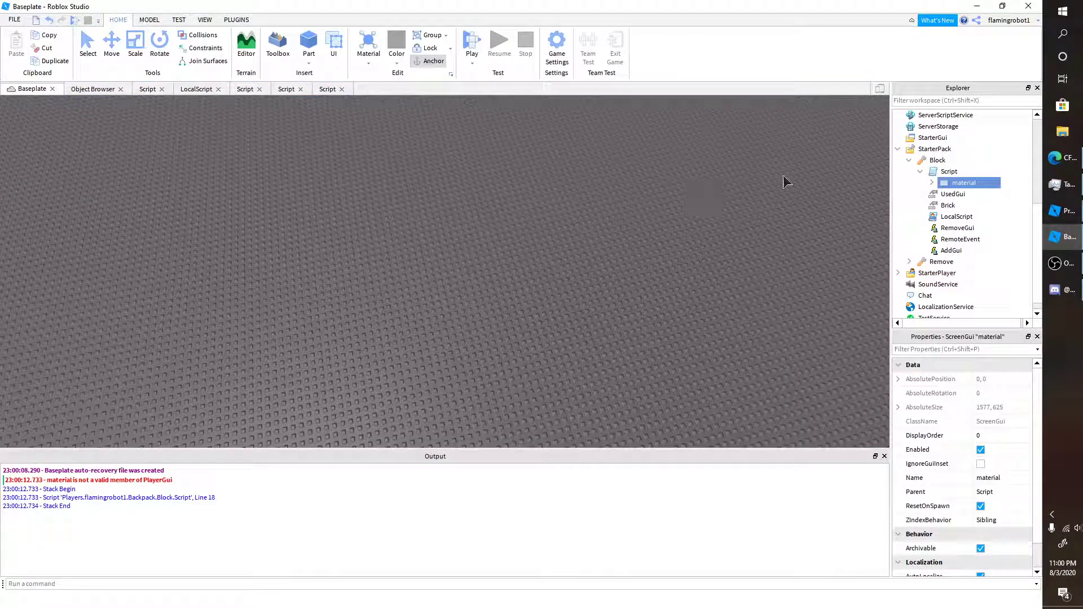
# Move the Dummy model from the Objects folder into Workspace and focus the view on it
pyautogui.scroll(3, 989, 200)
pyautogui.moveTo(953, 182); pyautogui.dragTo(979, 116)
pyautogui.moveTo(700, 306); pyautogui.dragTo(544, 192, button='right')
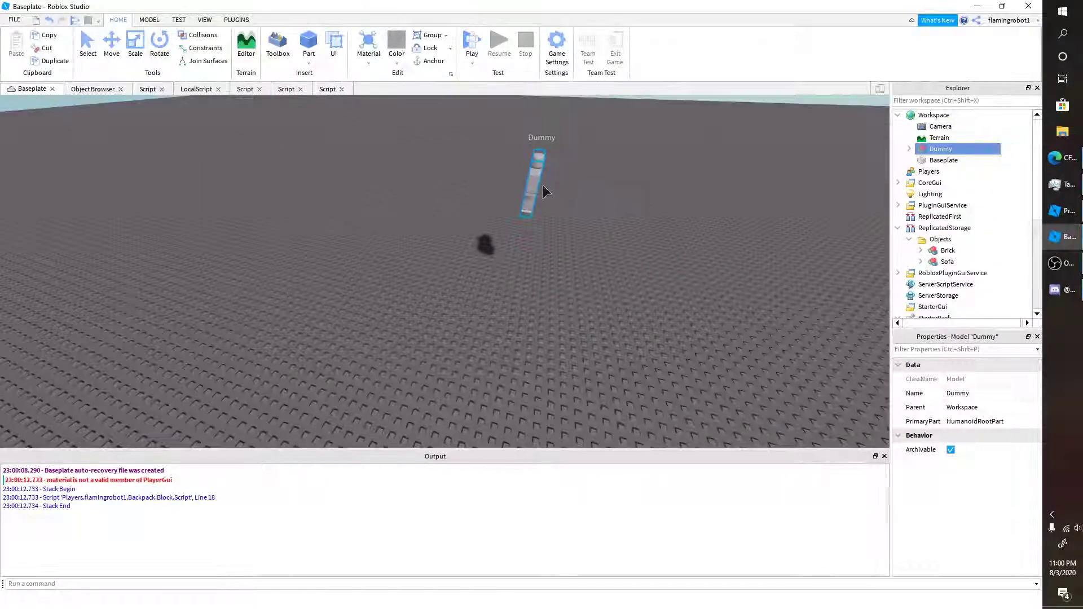
pyautogui.press('f')
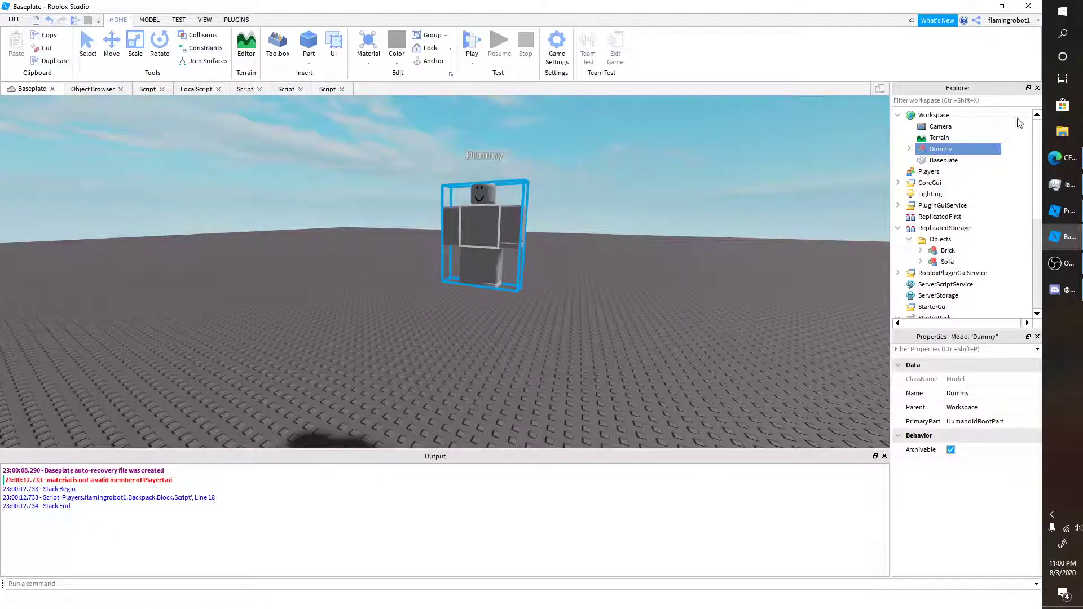
pyautogui.scroll(-2, 961, 251)
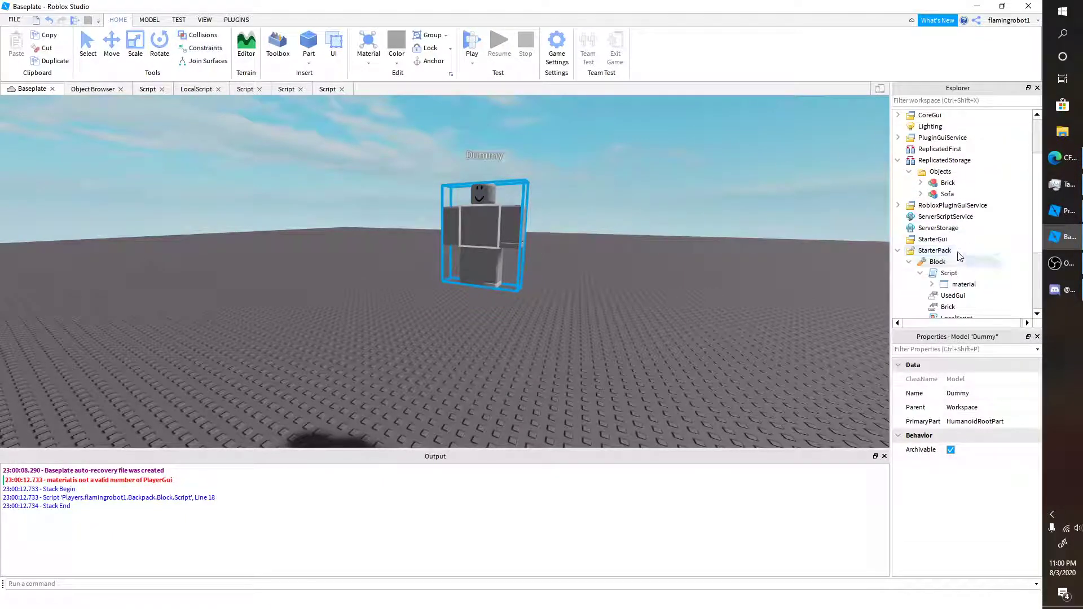
pyautogui.scroll(1, 954, 169)
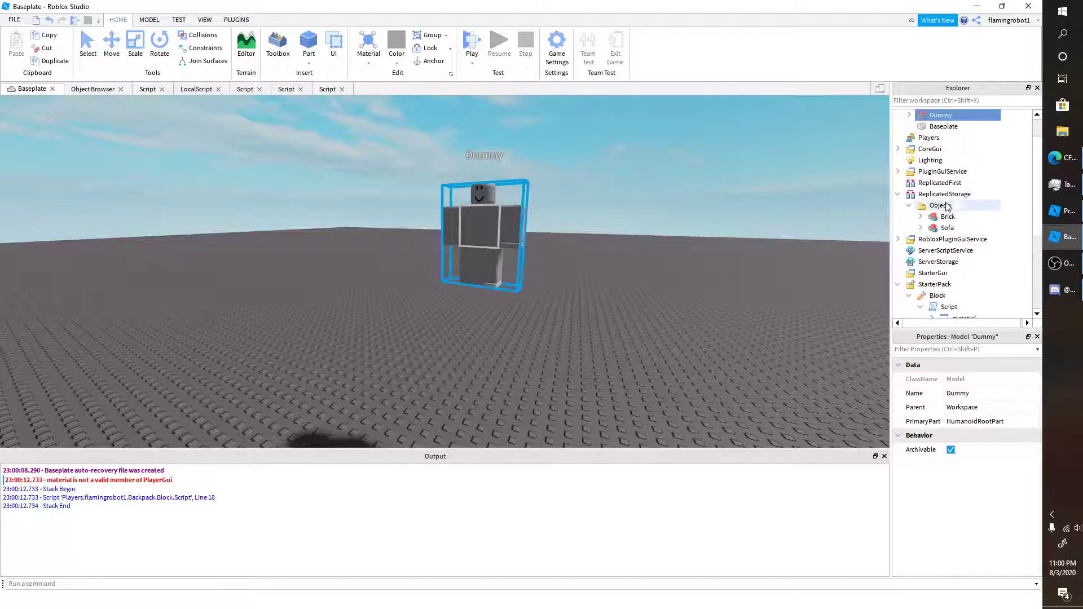
pyautogui.click(944, 126)
pyautogui.scroll(-3, 547, 252)
pyautogui.moveTo(547, 253); pyautogui.dragTo(263, 326, button='right')
pyautogui.hotkey('ctrl', '3')
pyautogui.hotkey('ctrl', 'd')
pyautogui.moveTo(292, 273); pyautogui.dragTo(222, 128)
pyautogui.moveTo(277, 195); pyautogui.dragTo(279, 195, button='right')
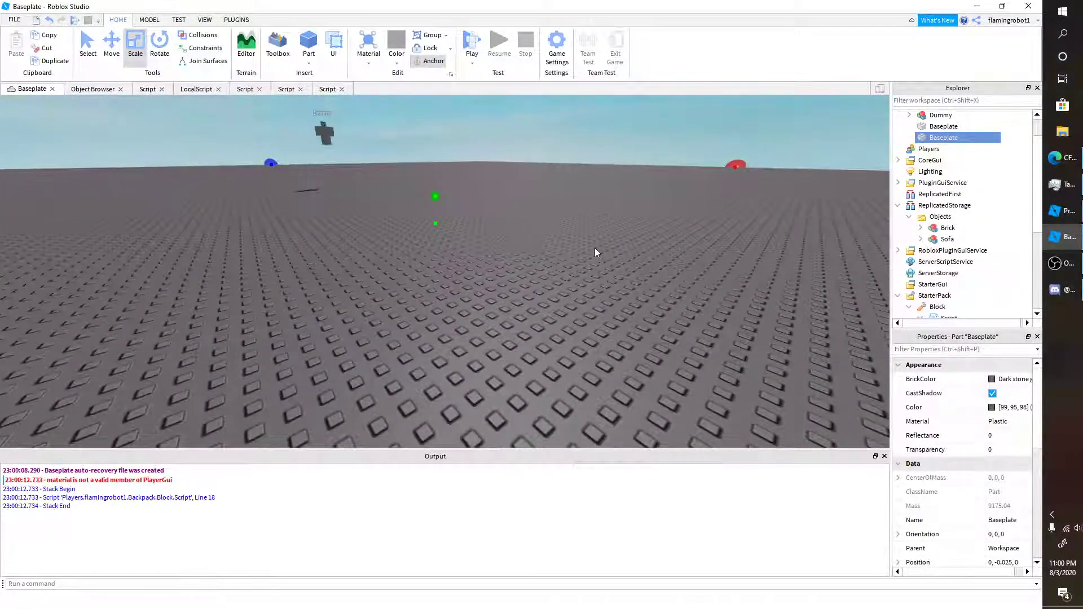
pyautogui.scroll(-5, 998, 455)
pyautogui.scroll(6, 997, 455)
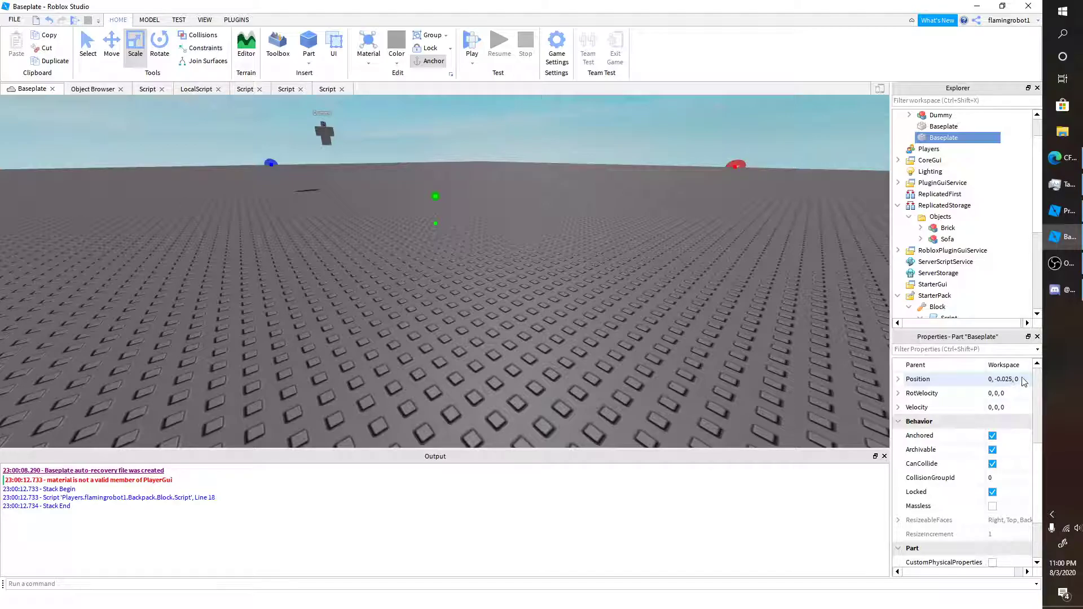
pyautogui.moveTo(923, 139)
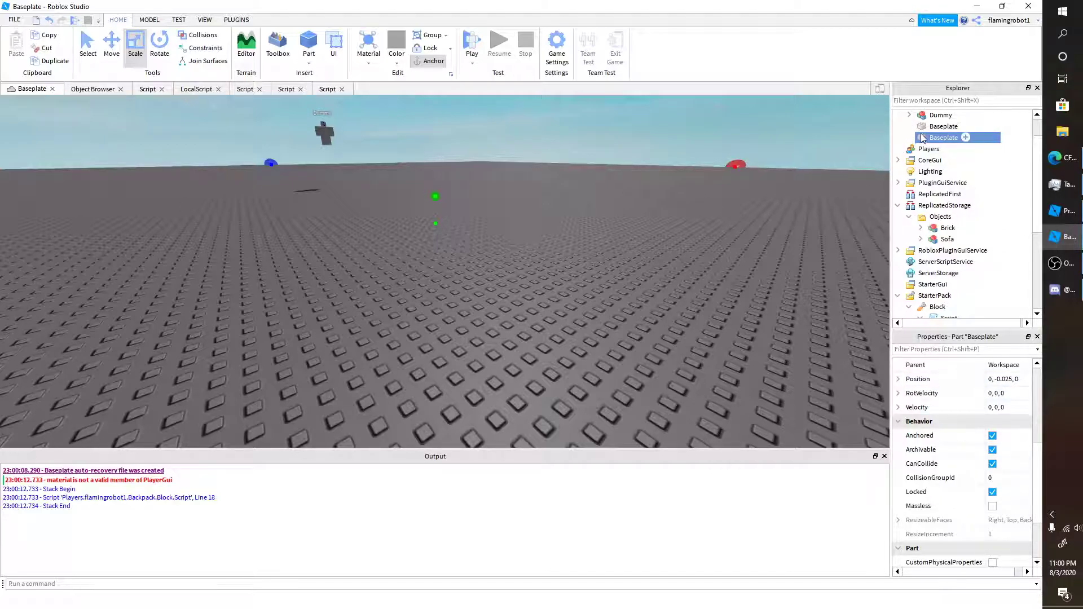
pyautogui.press('Delete')
# Inspect the Dummy in the scene and add a number value object inside the original Baseplate
pyautogui.moveTo(624, 189); pyautogui.dragTo(622, 185, button='right')
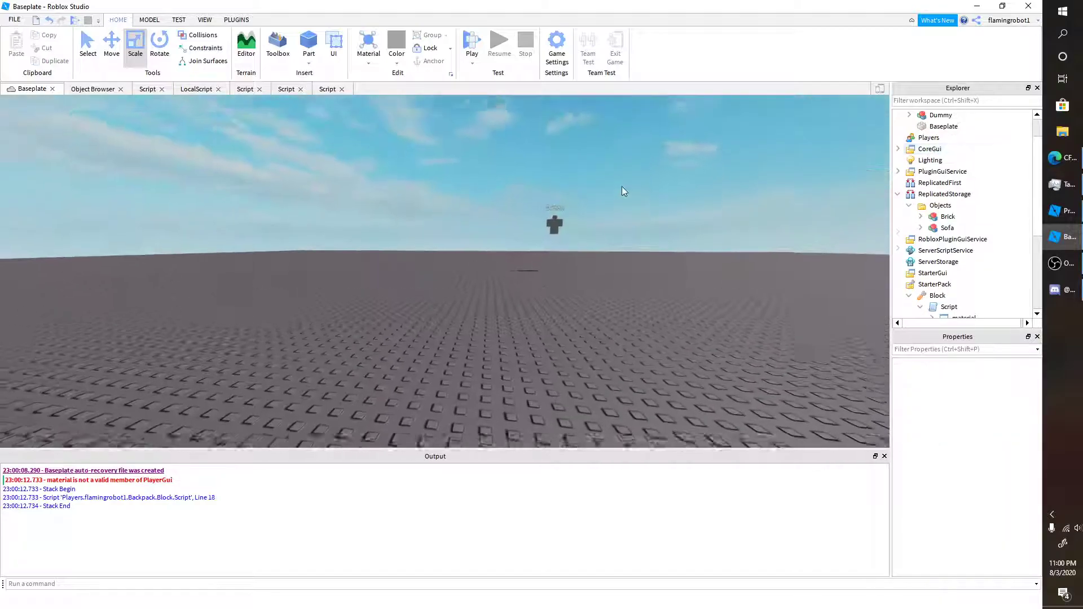
pyautogui.scroll(8, 623, 192)
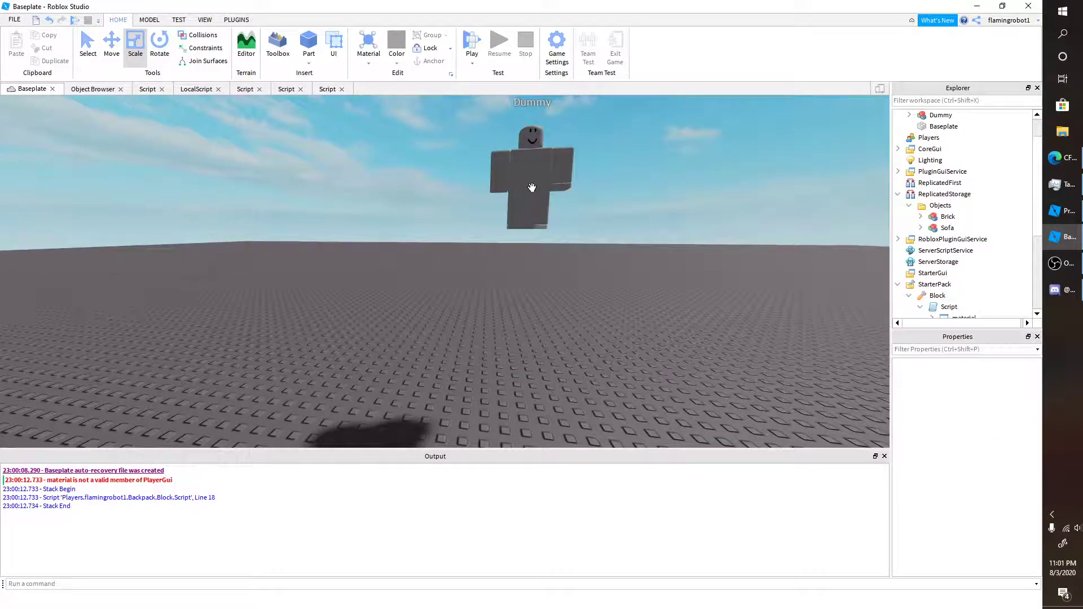
pyautogui.click(533, 187)
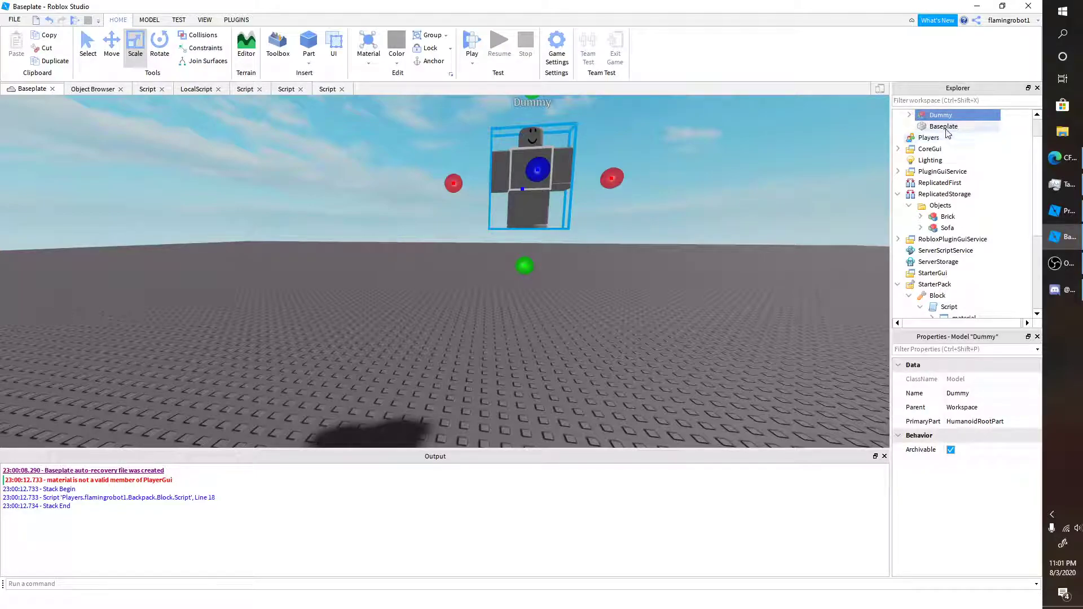
pyautogui.click(966, 127)
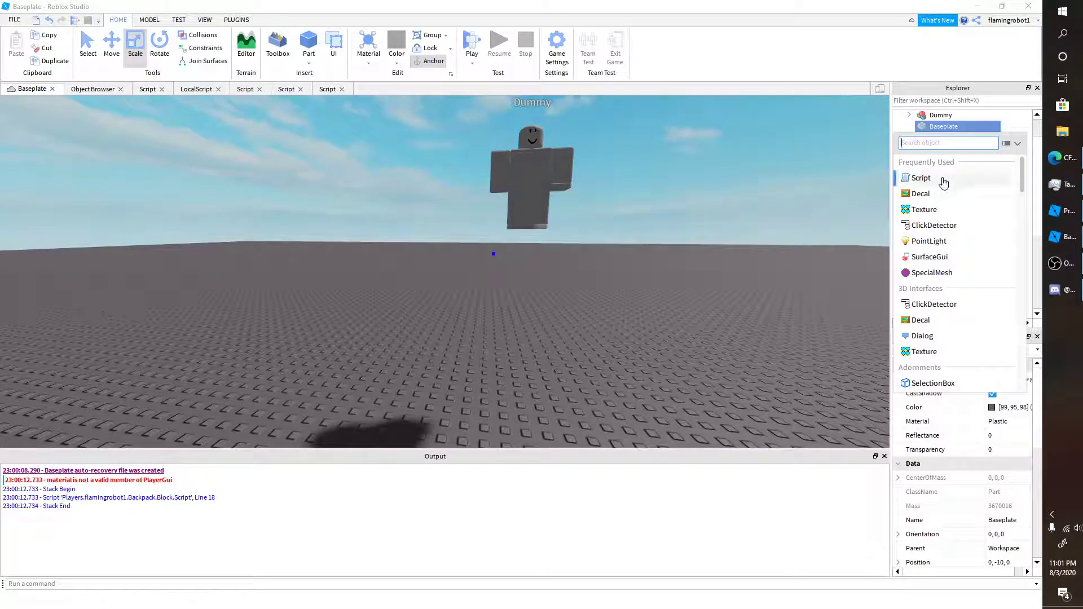
pyautogui.write('num')
pyautogui.click(934, 163)
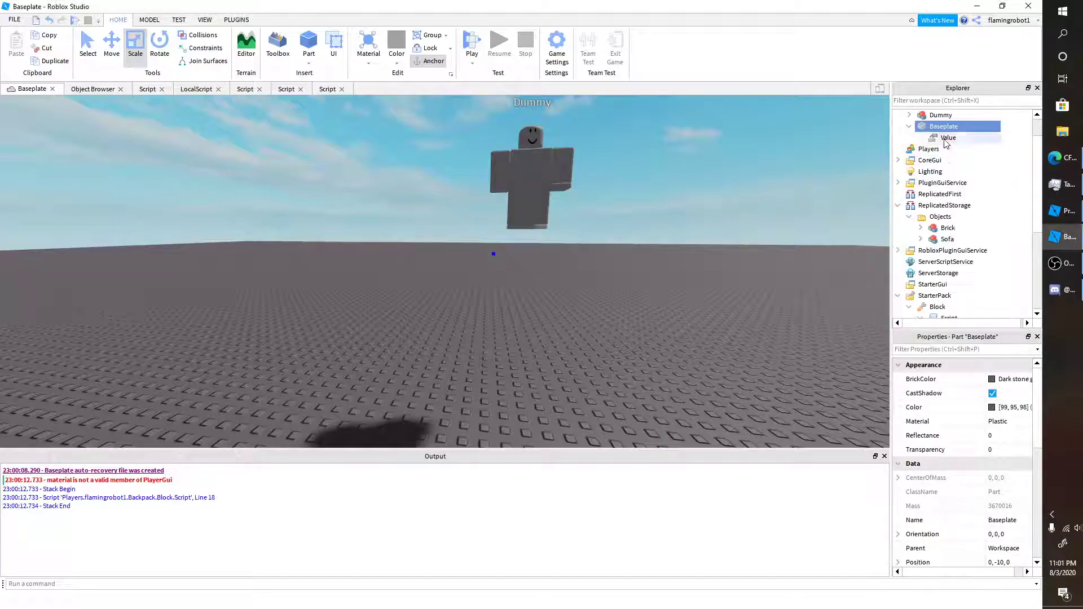
# Set the Baseplate's number value object to -0.025
pyautogui.click(971, 422)
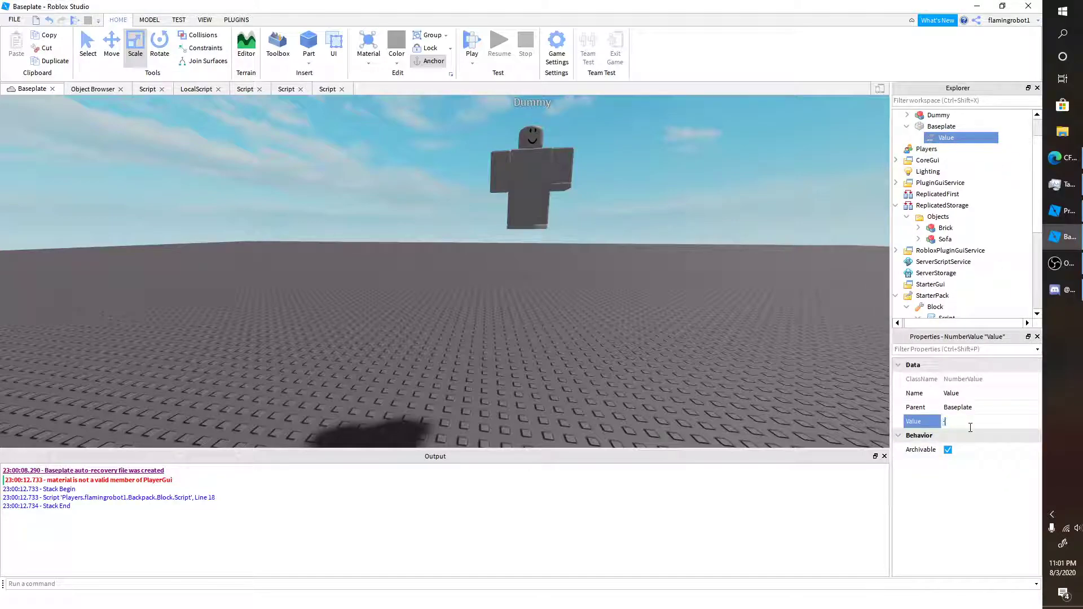
pyautogui.write('-0.025')
pyautogui.press('Return')
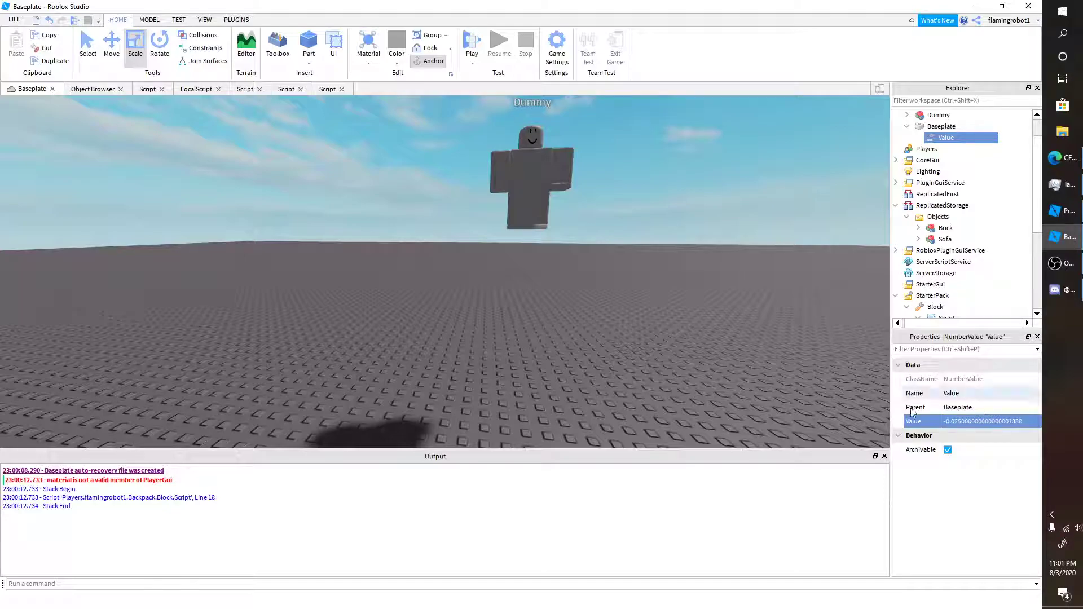
pyautogui.click(747, 415)
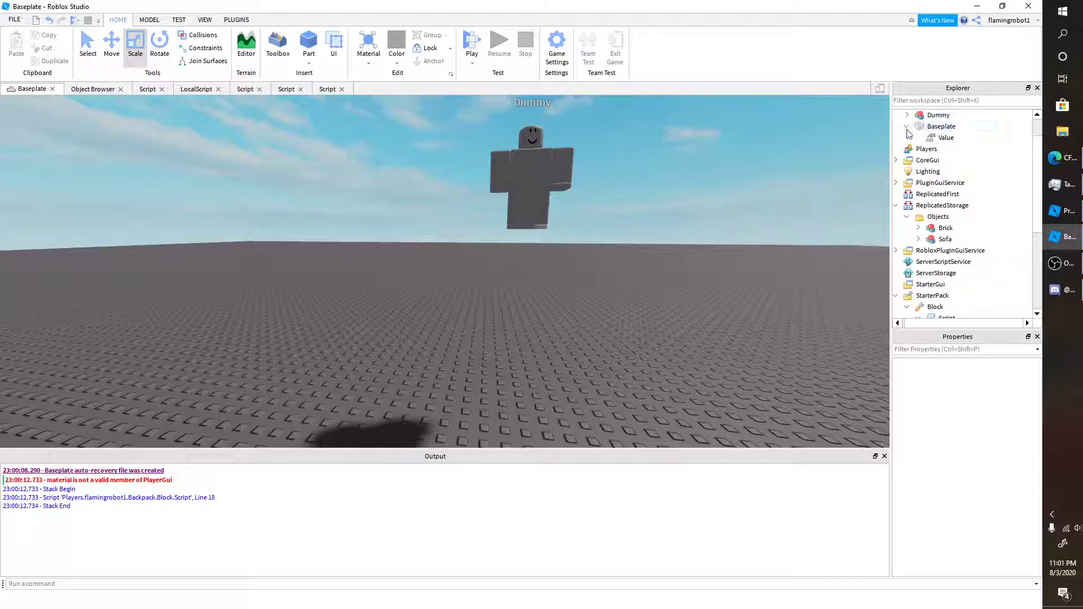
# Duplicate the Dummy's HumanoidRootPart, stretch the copy down toward the ground to a height of about 13.79 studs, and check its Size
pyautogui.click(548, 162)
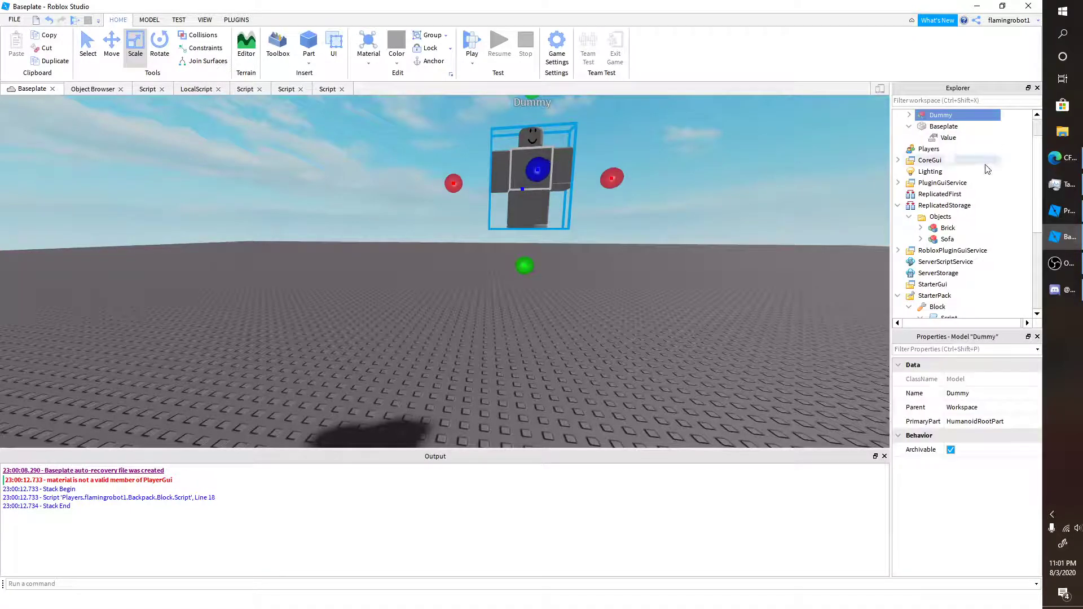
pyautogui.click(909, 115)
pyautogui.scroll(-3, 959, 198)
pyautogui.click(958, 273)
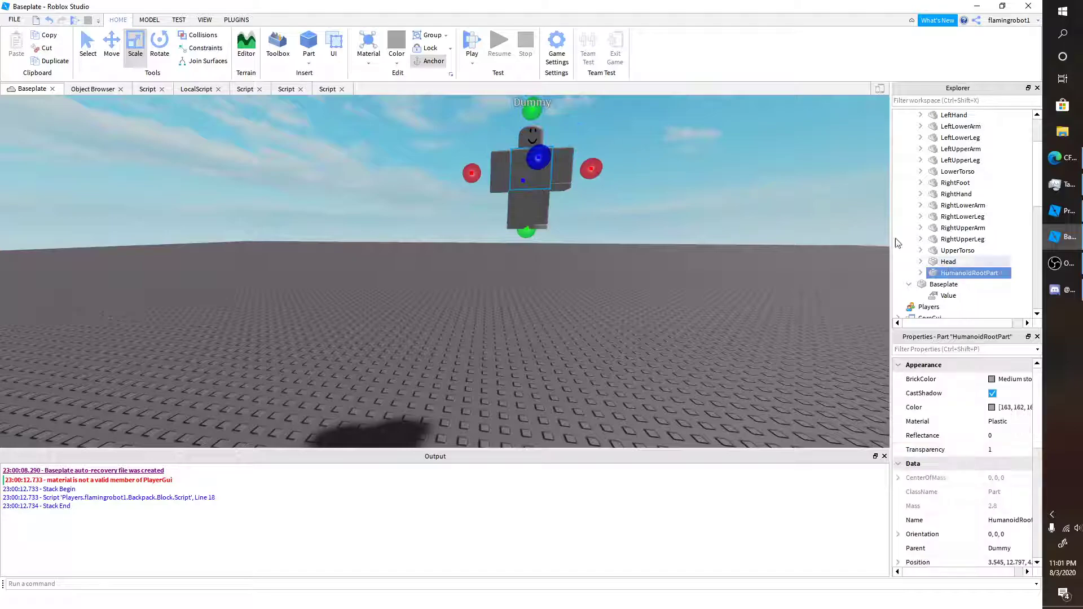
pyautogui.hotkey('ctrl', 'd')
pyautogui.moveTo(522, 234); pyautogui.dragTo(519, 346)
pyautogui.scroll(-3, 990, 503)
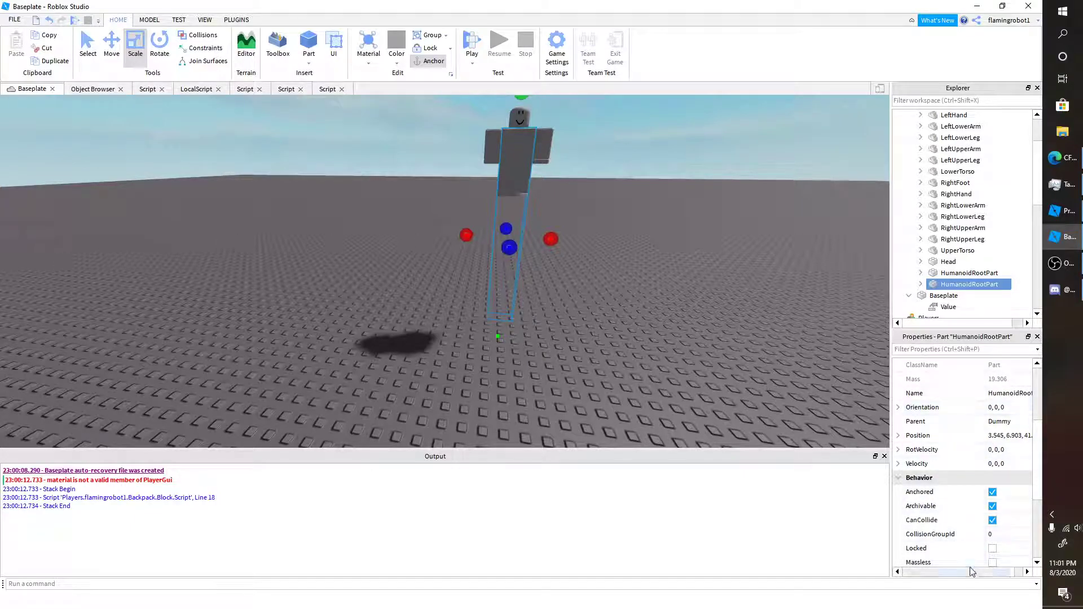
pyautogui.scroll(-5, 964, 508)
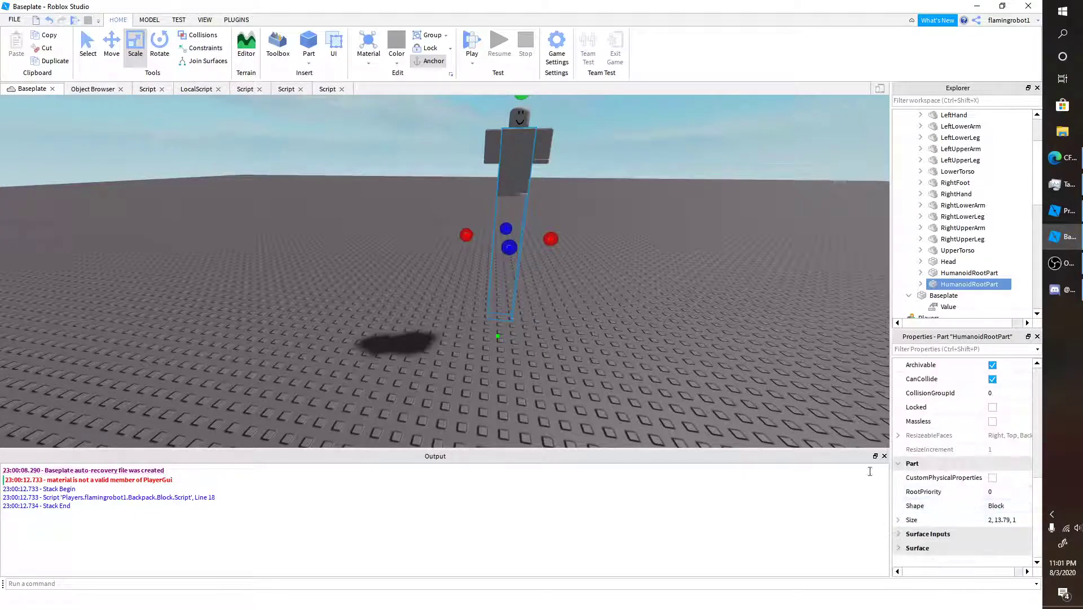
# Try resizing the stretched root part copy from its lower and upper ends, and undo back to its original size
pyautogui.moveTo(497, 337); pyautogui.dragTo(503, 233)
pyautogui.hotkey('ctrl', 'z')
pyautogui.moveTo(520, 100); pyautogui.dragTo(521, 111)
pyautogui.hotkey('ctrl', 'z')
pyautogui.hotkey('ctrl', 'z')
pyautogui.moveTo(509, 141); pyautogui.dragTo(507, 135, button='right')
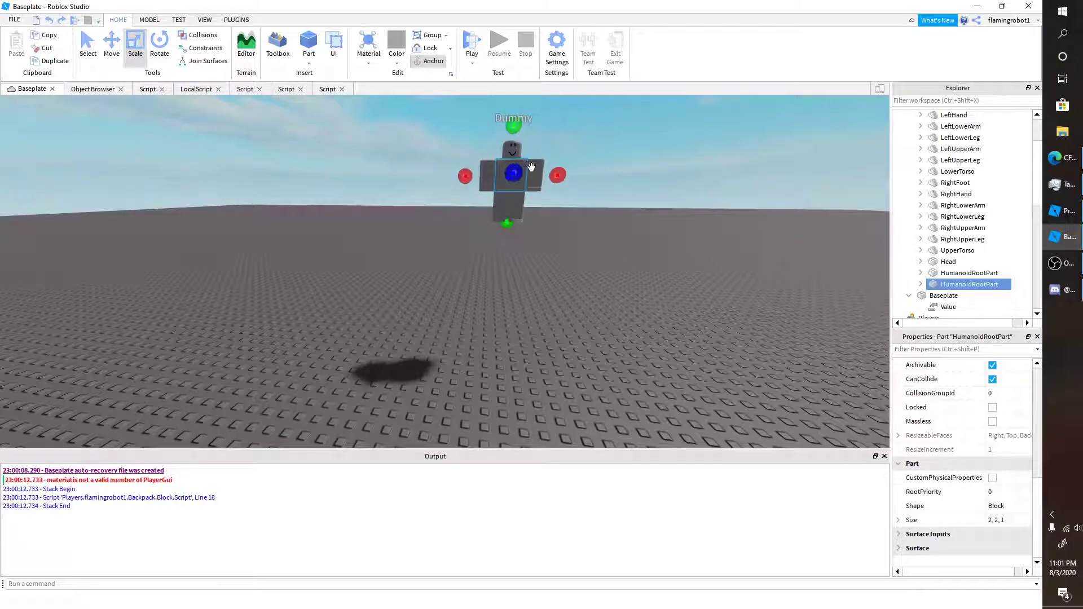
# Stretch the HumanoidRootPart copy down again to a height of about 12.84 studs and open its Size for editing
pyautogui.moveTo(513, 121); pyautogui.dragTo(505, 302)
pyautogui.moveTo(505, 303); pyautogui.dragTo(505, 302, button='right')
pyautogui.moveTo(646, 370); pyautogui.dragTo(646, 370, button='right')
pyautogui.scroll(-5, 646, 370)
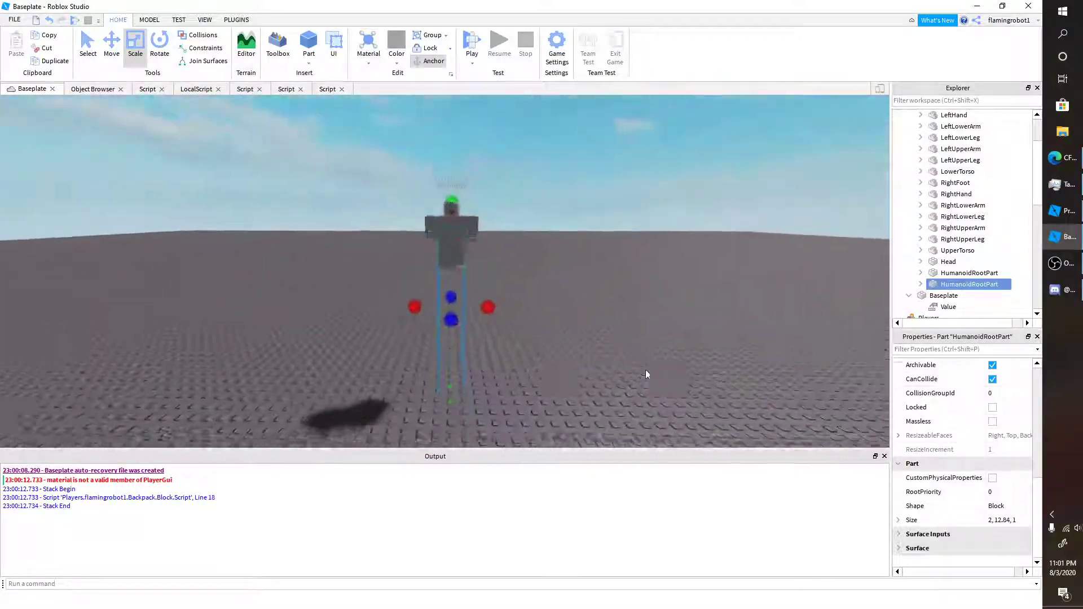
pyautogui.scroll(5, 497, 218)
pyautogui.moveTo(494, 216); pyautogui.dragTo(495, 217, button='right')
pyautogui.scroll(3, 496, 216)
pyautogui.scroll(-3, 497, 215)
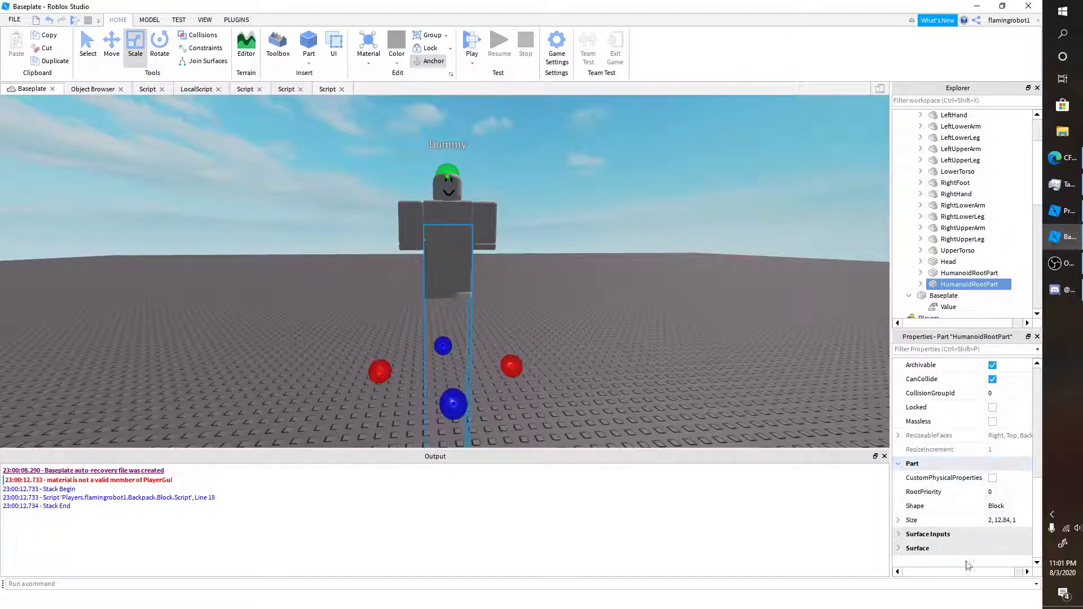
pyautogui.click(1004, 522)
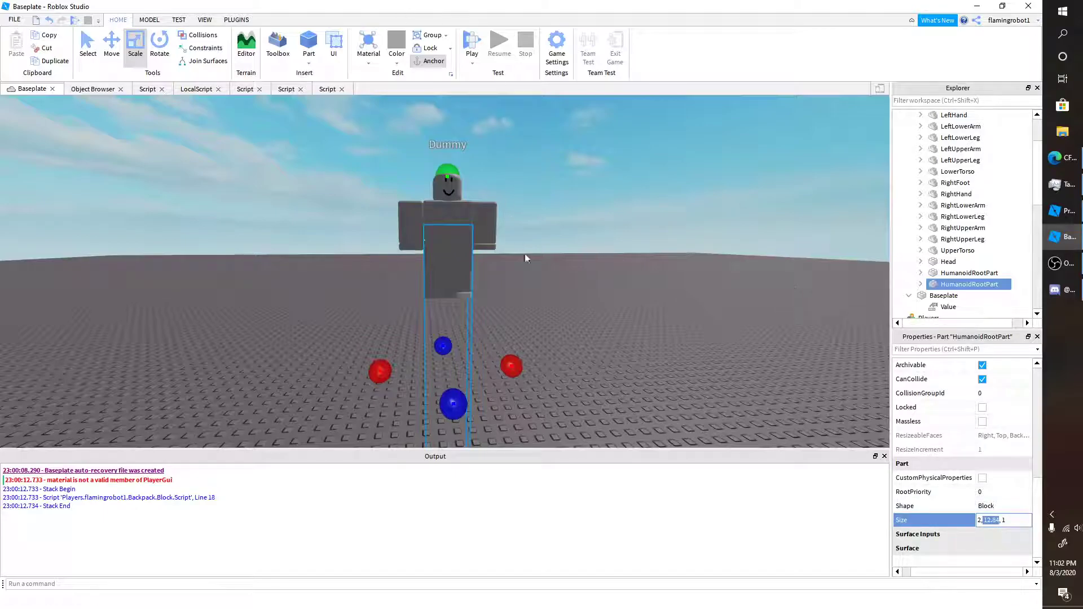
# Delete the Dummy, undo back to the model without the stretched root part copy, and reselect the whole Dummy
pyautogui.click(489, 244)
pyautogui.press('Delete')
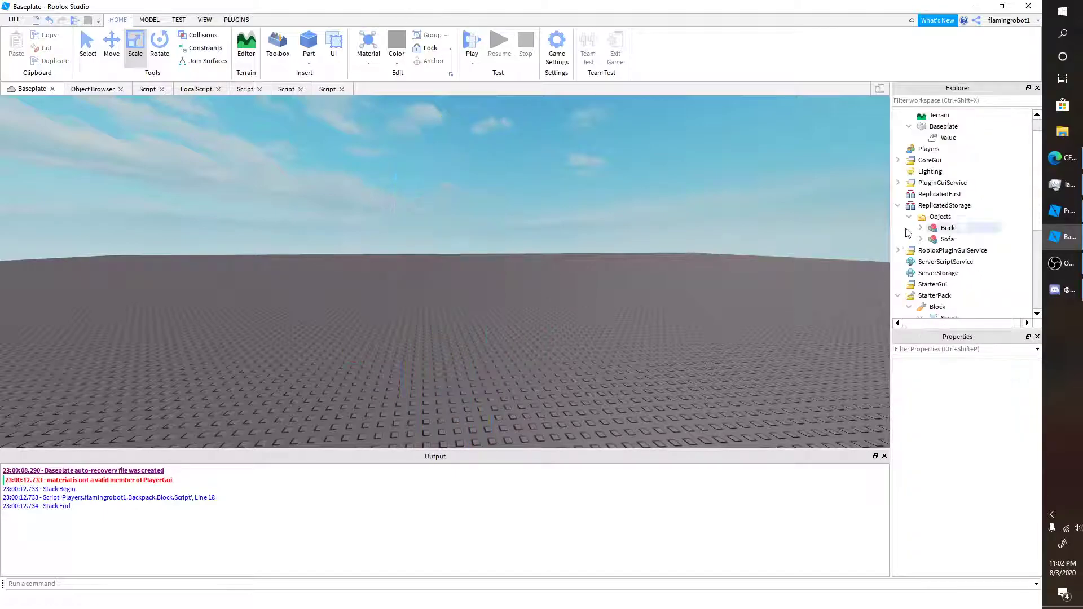
pyautogui.hotkey('ctrl', 'z')
pyautogui.click(619, 265)
pyautogui.click(461, 305)
pyautogui.click(589, 323)
pyautogui.click(455, 248)
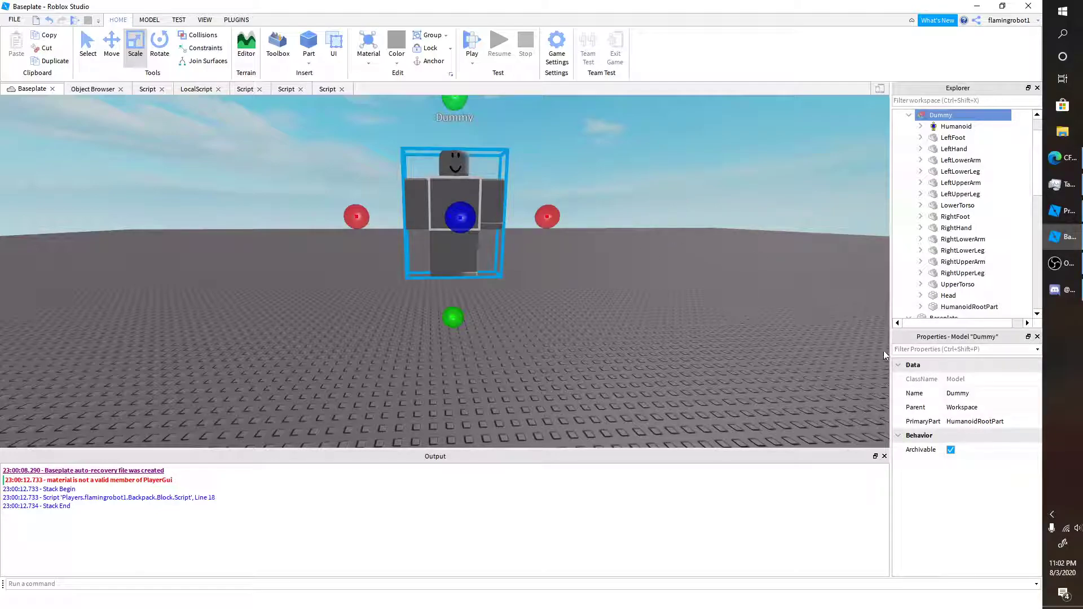
pyautogui.click(1055, 263)
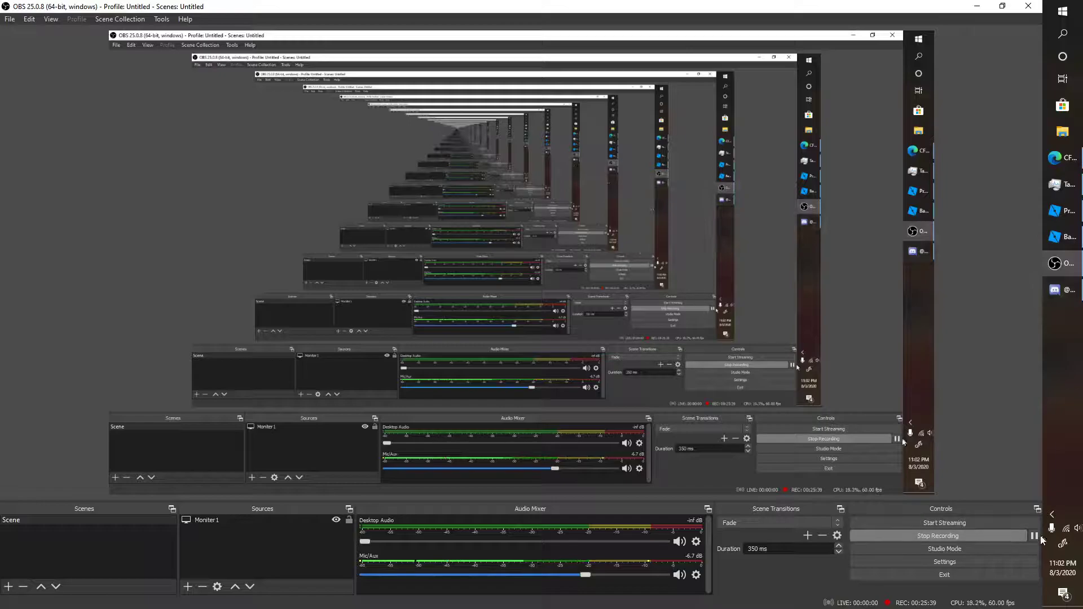
pyautogui.click(1063, 237)
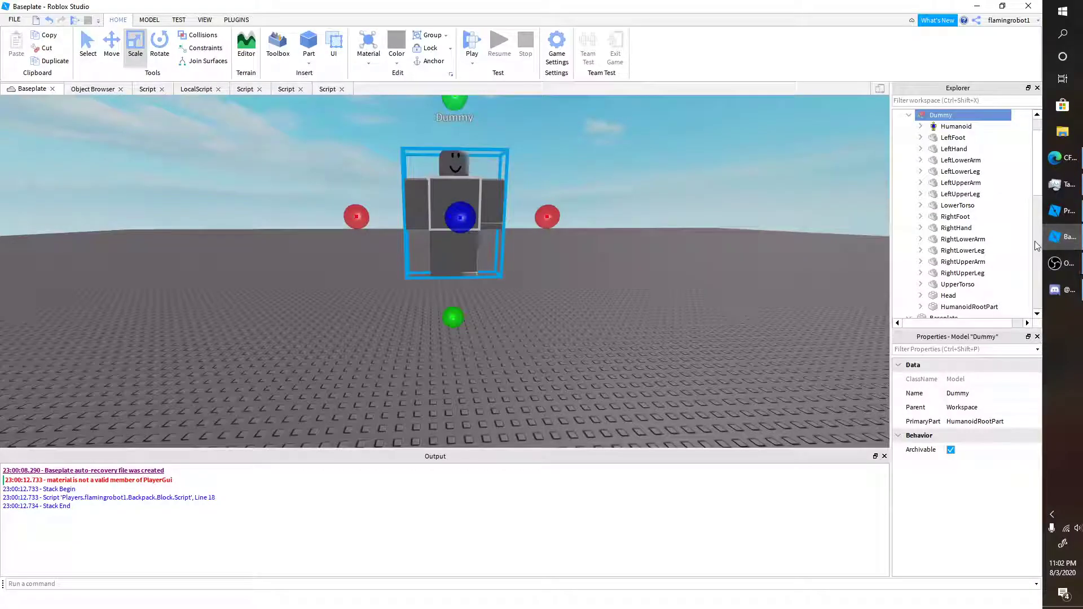
# Move the Dummy model from Workspace back into the Objects folder in ReplicatedStorage
pyautogui.moveTo(612, 247); pyautogui.dragTo(616, 257, button='right')
pyautogui.moveTo(950, 116); pyautogui.dragTo(1007, 273)
pyautogui.scroll(-4, 1009, 201)
pyautogui.scroll(-5, 1007, 273)
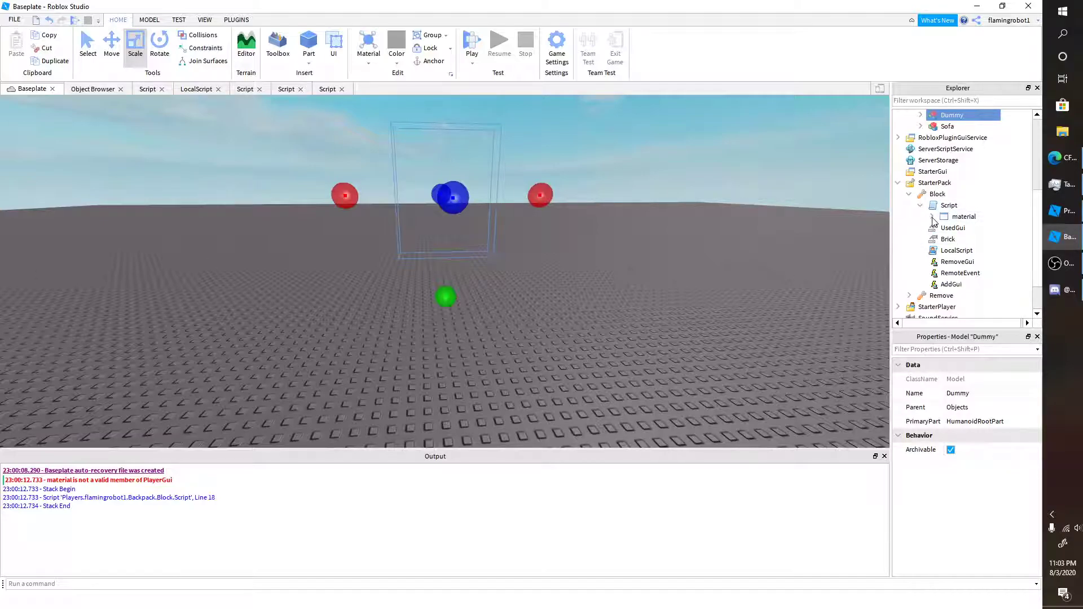
pyautogui.click(1063, 263)
pyautogui.click(1034, 536)
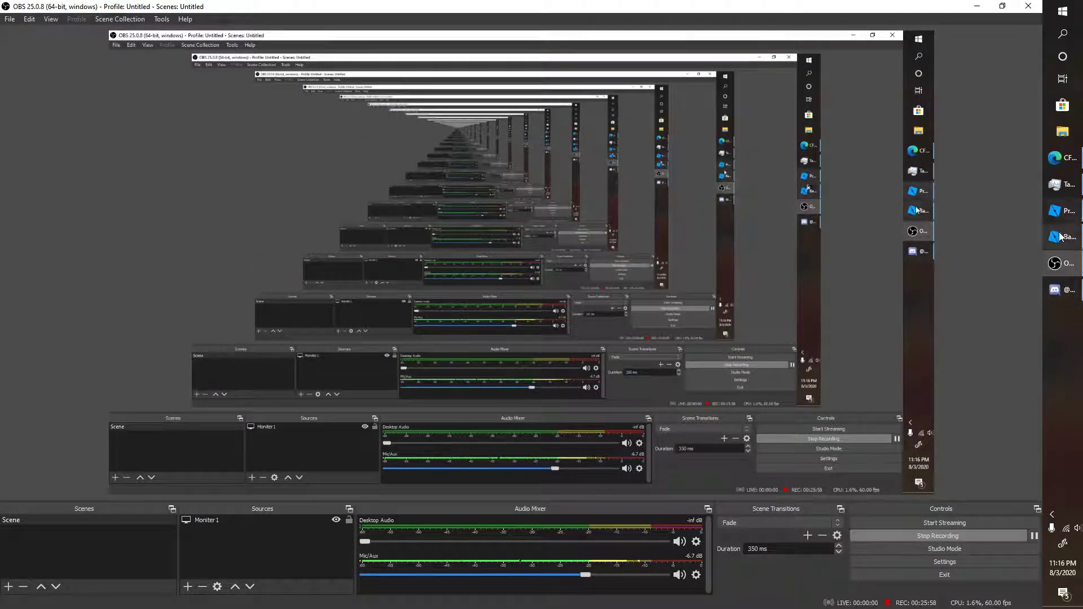
pyautogui.click(1061, 237)
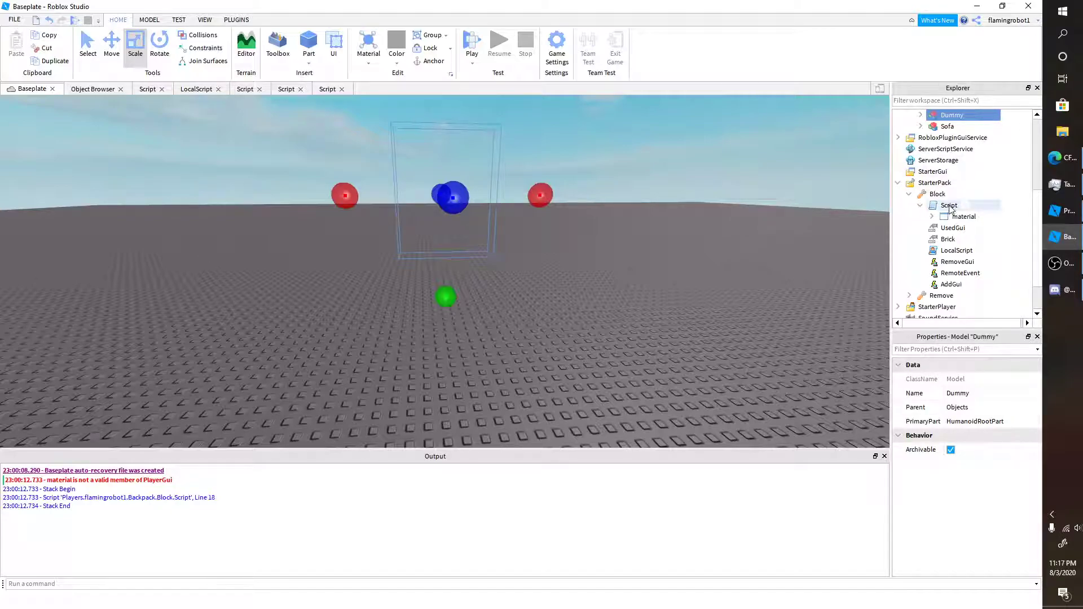
pyautogui.click(807, 195)
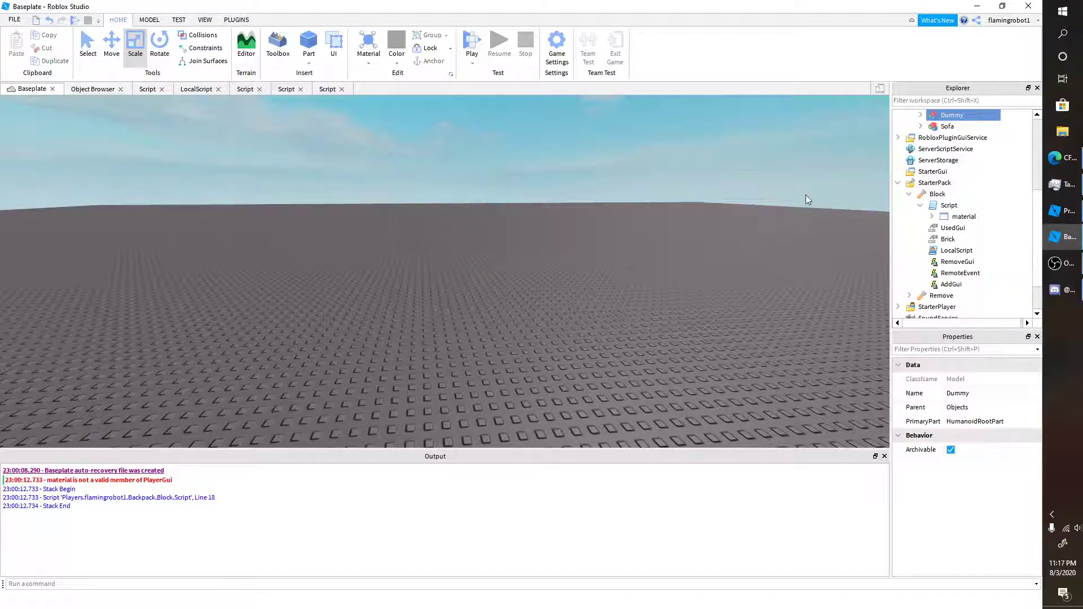